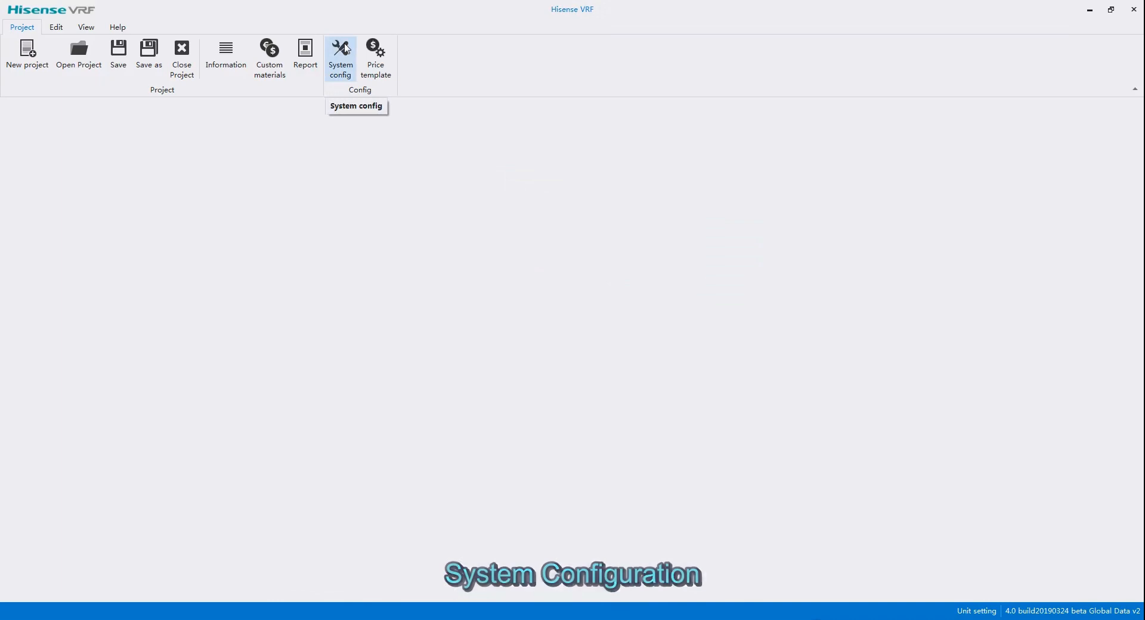
Toggle the display of area and heat/cold indicators in the system configuration and keep English as the interface language.
left_click(344, 48)
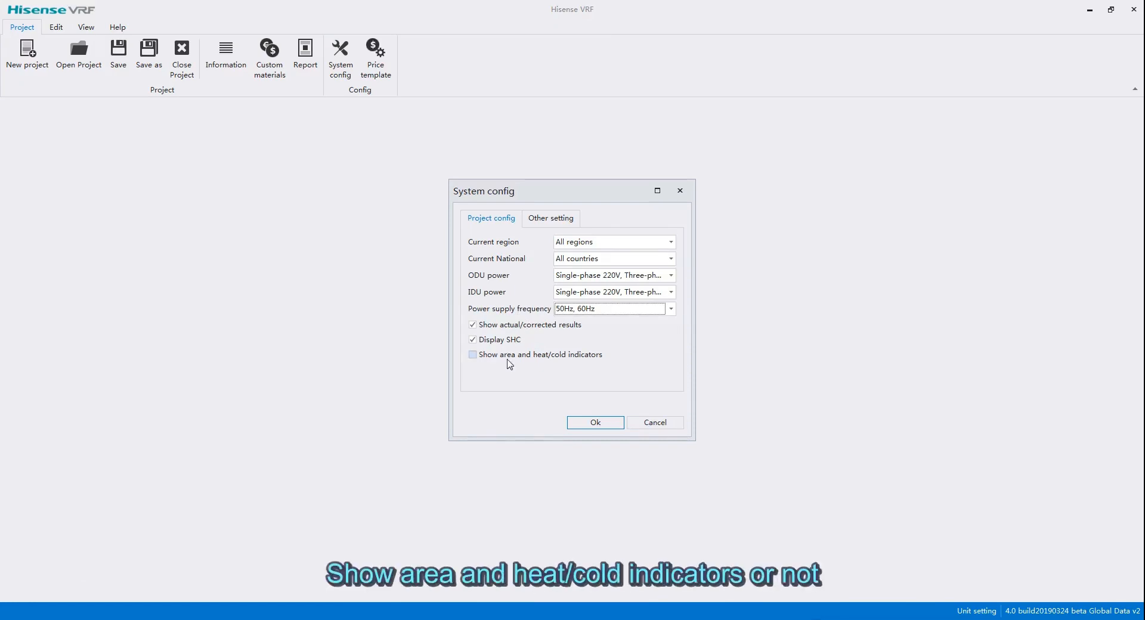
left_click(477, 356)
left_click(546, 219)
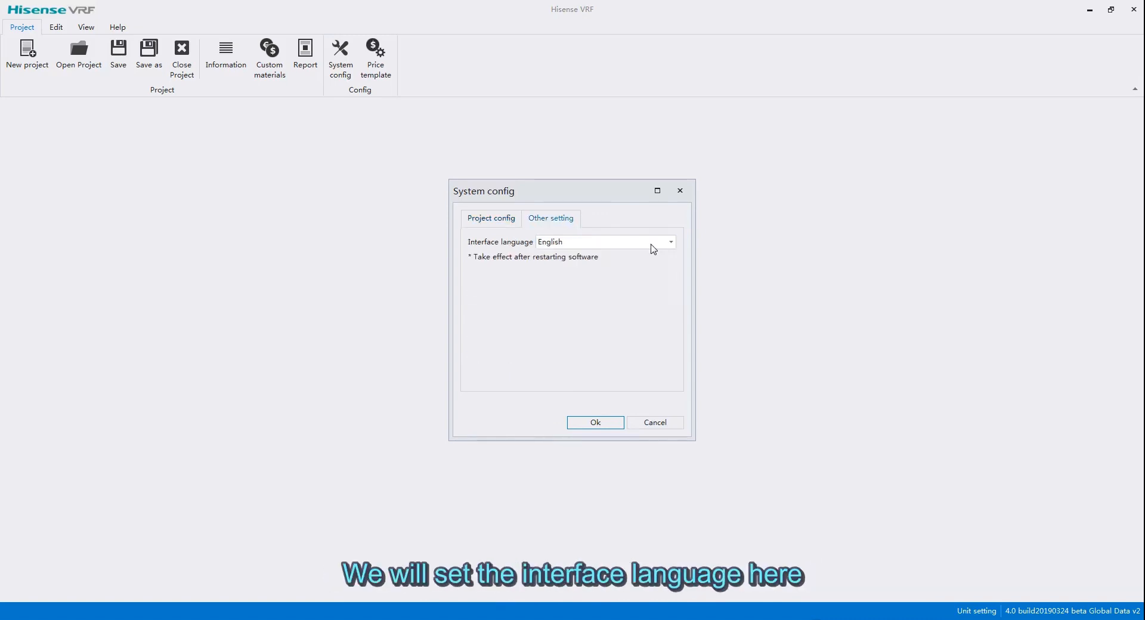
left_click(653, 245)
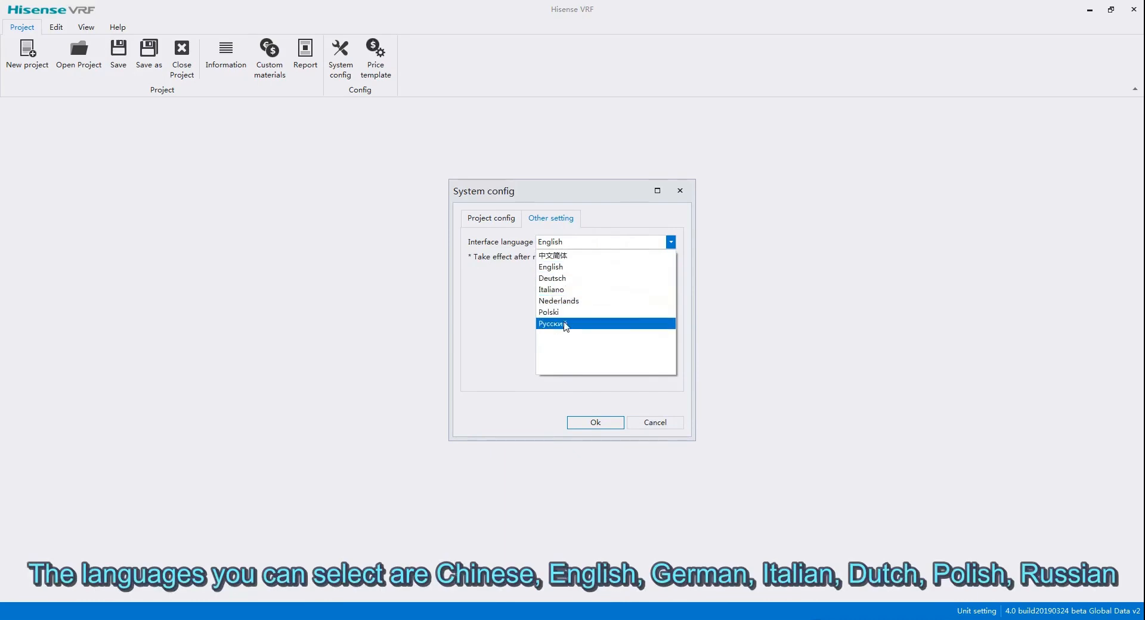
left_click(501, 301)
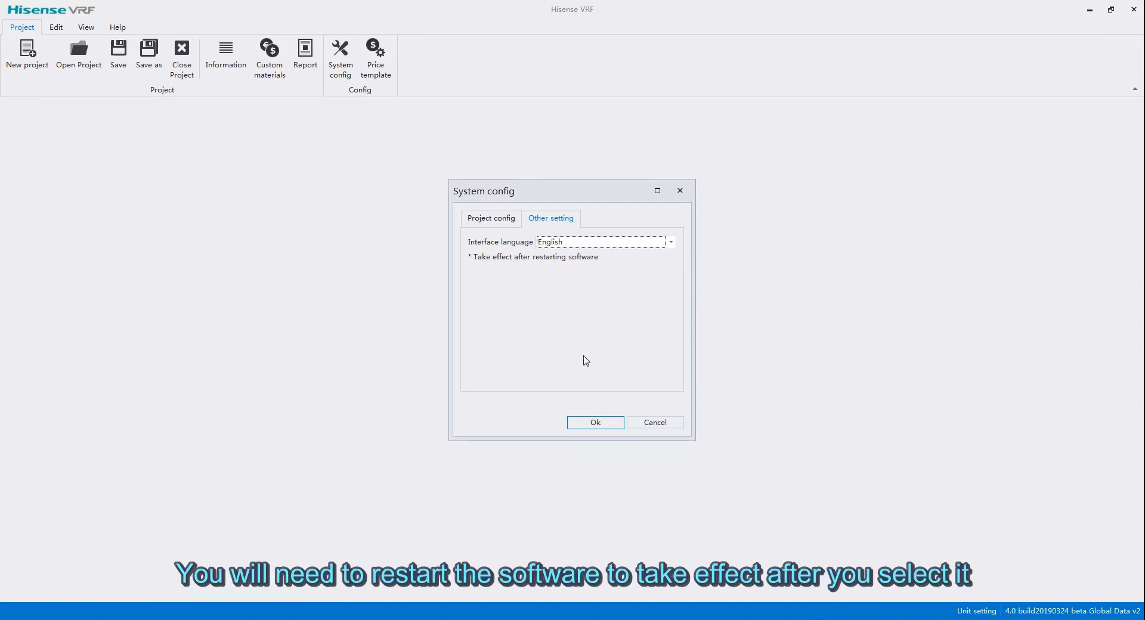
left_click(596, 421)
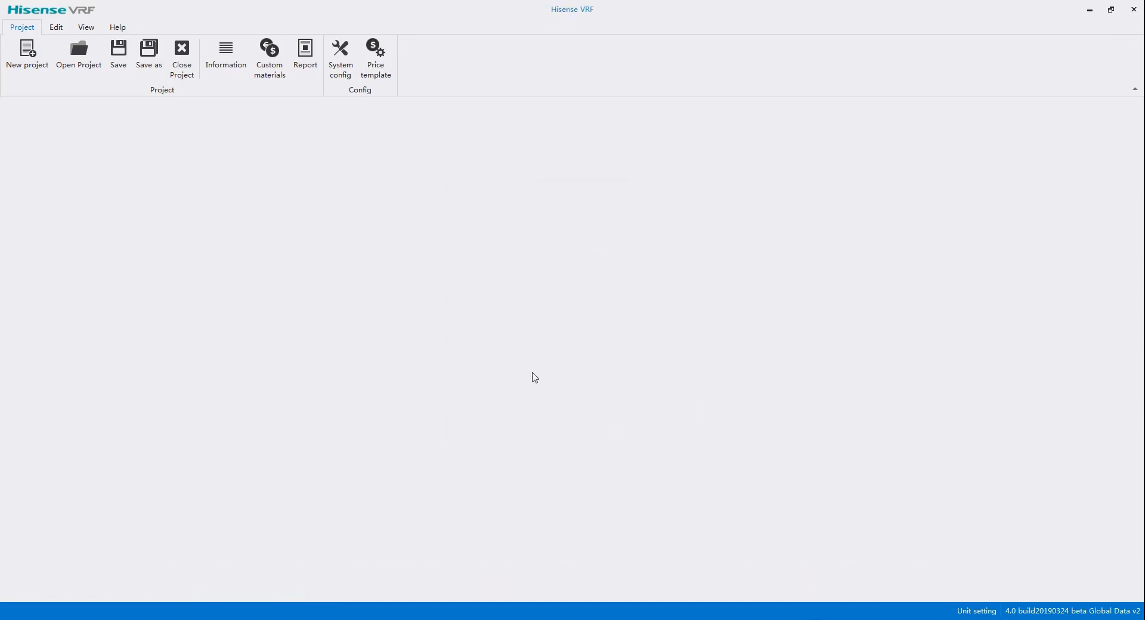
Create a new project named "New project" in BuenosAires with both cooling and heating as project demands.
left_click(29, 51)
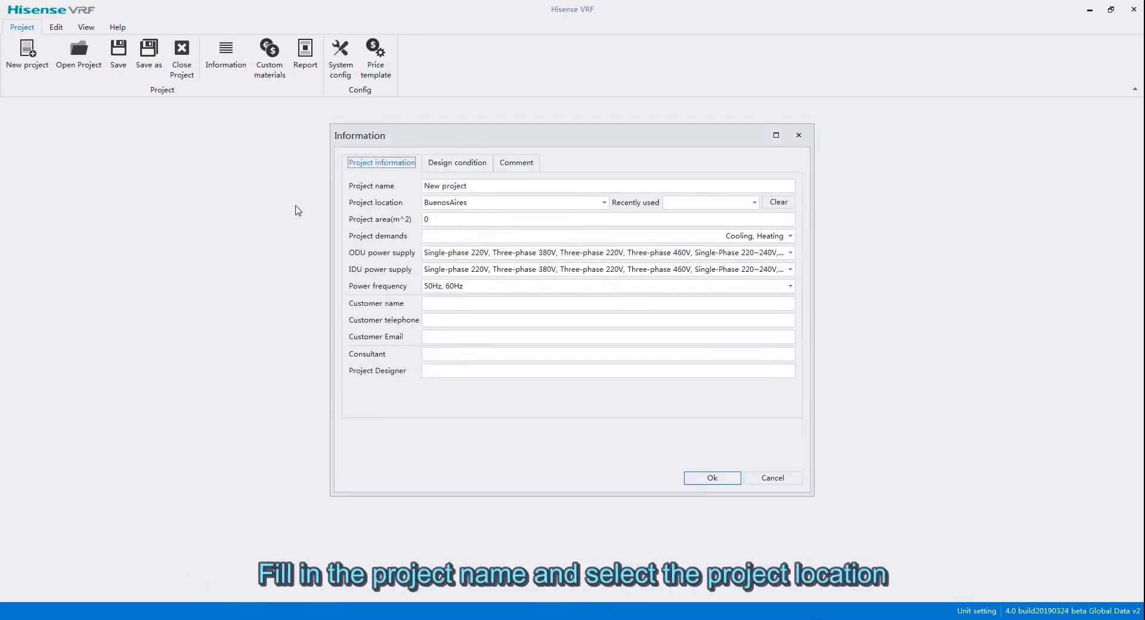
left_click(463, 185)
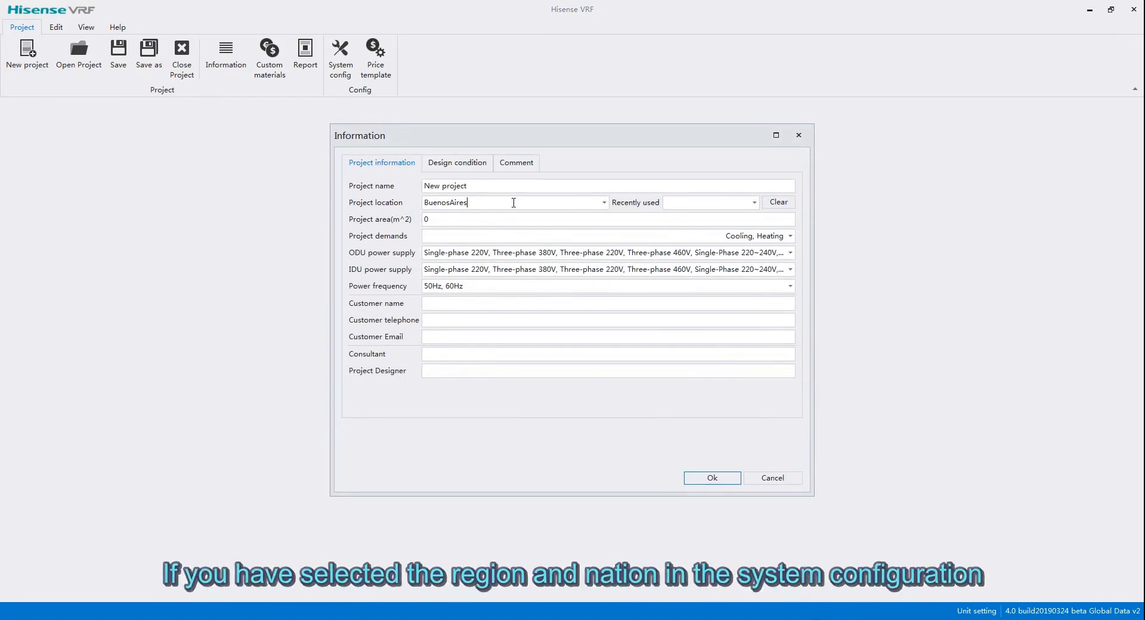
left_click(513, 202)
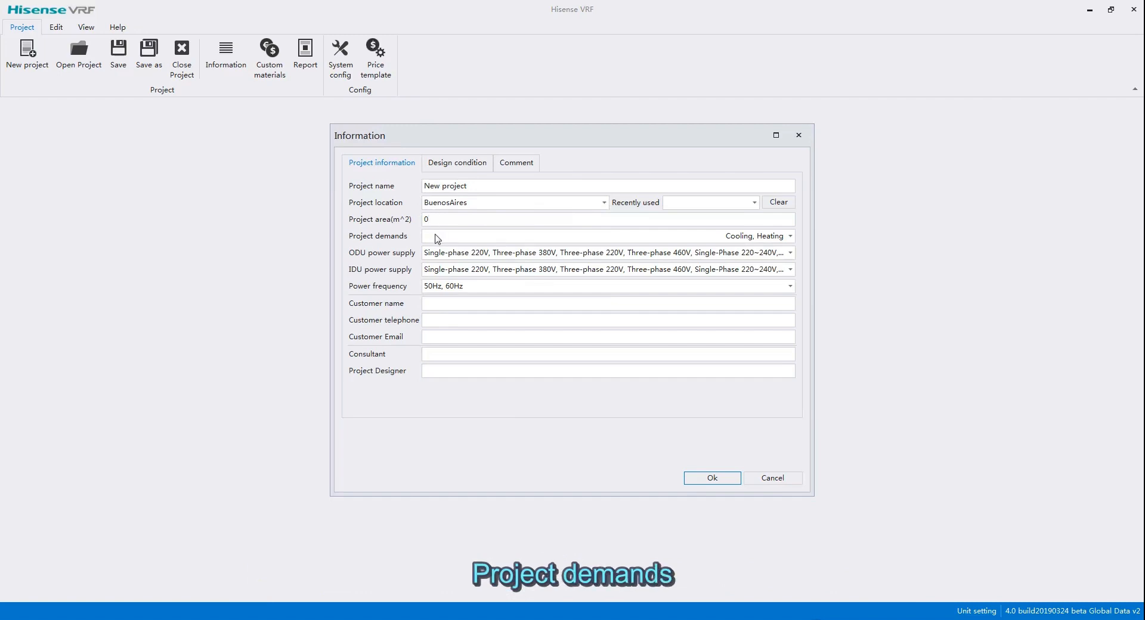
left_click(789, 237)
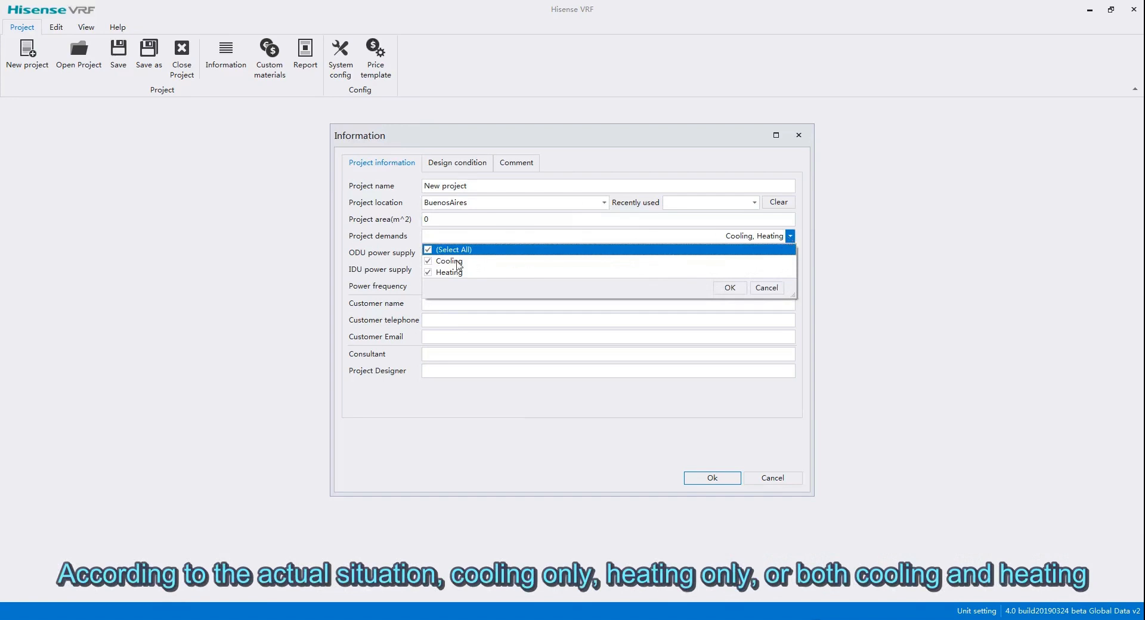
left_click(729, 288)
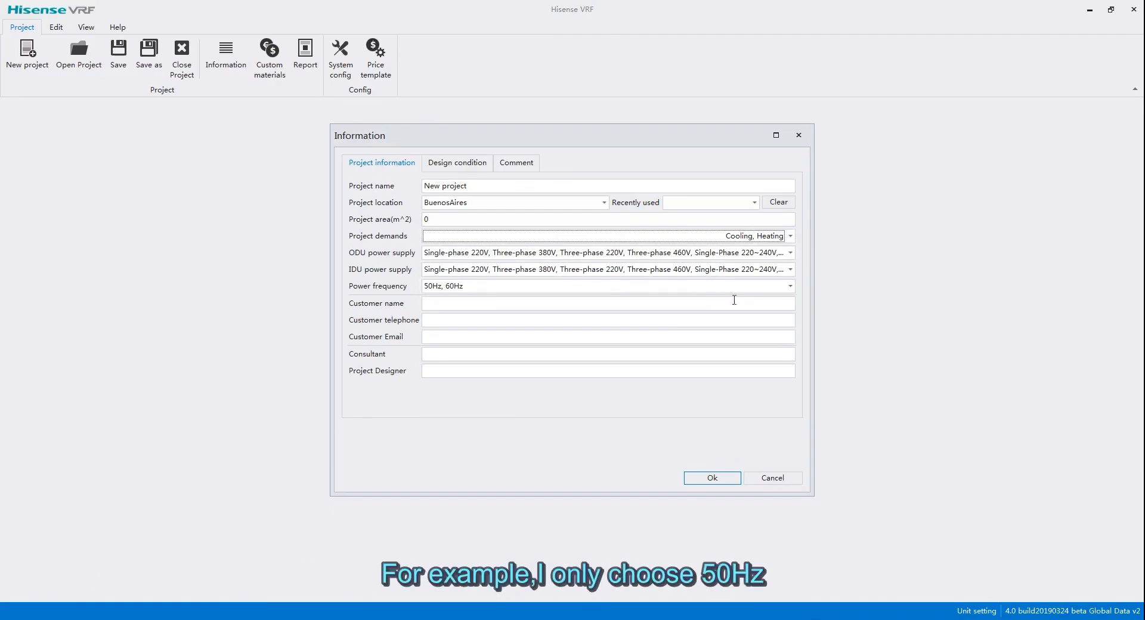
Restrict the project's power frequency to 50Hz and leave the customer fields blank.
left_click(778, 286)
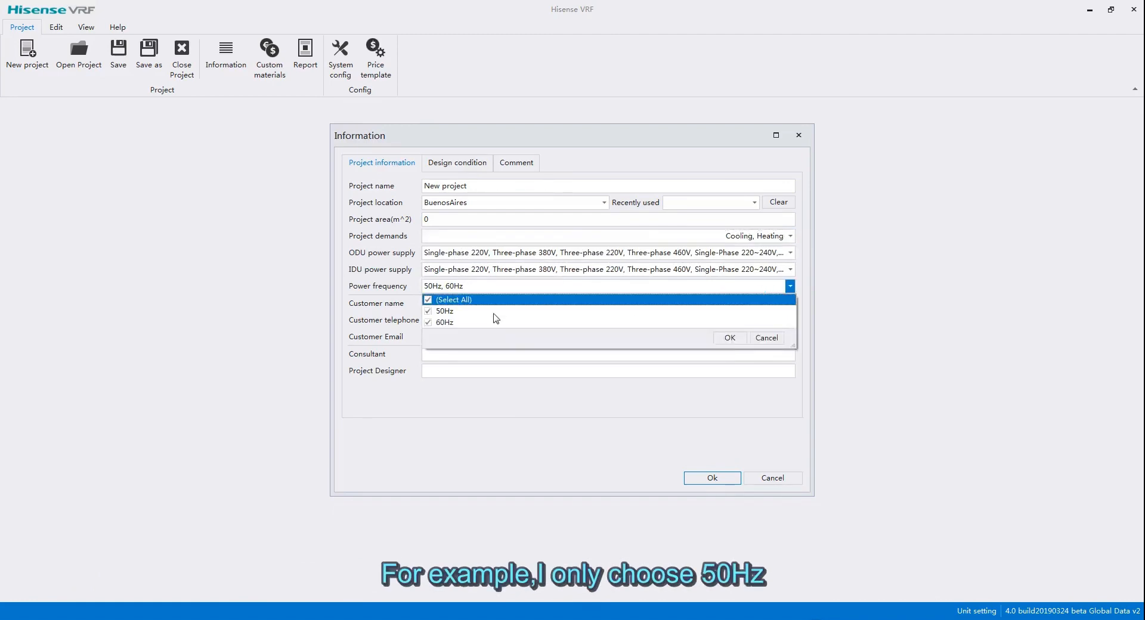
left_click(428, 323)
left_click(729, 338)
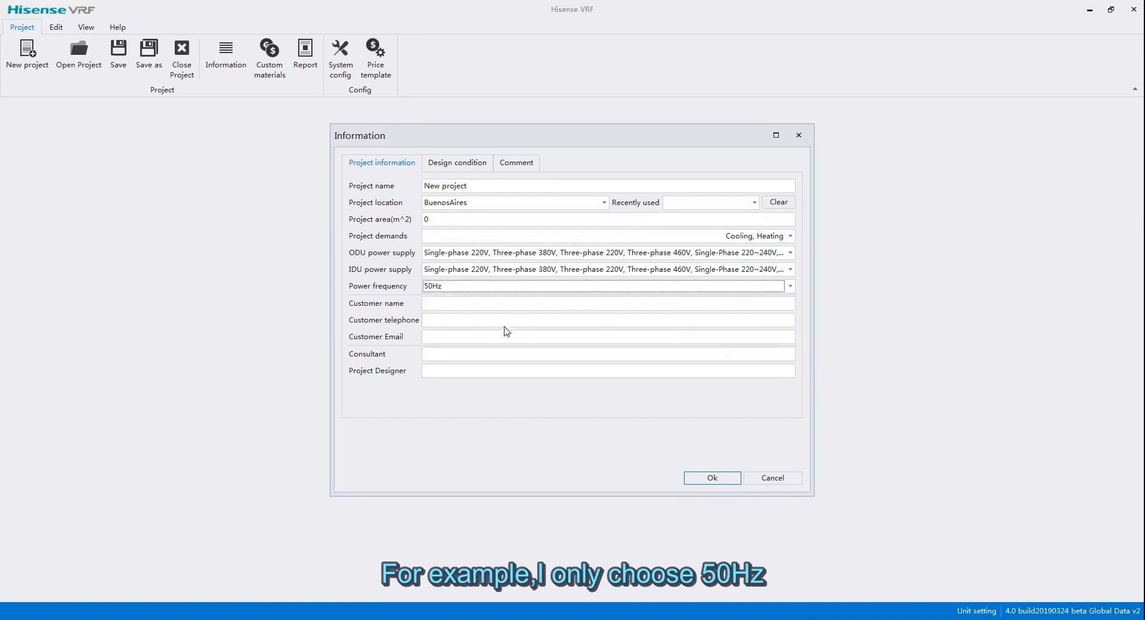
left_click(435, 303)
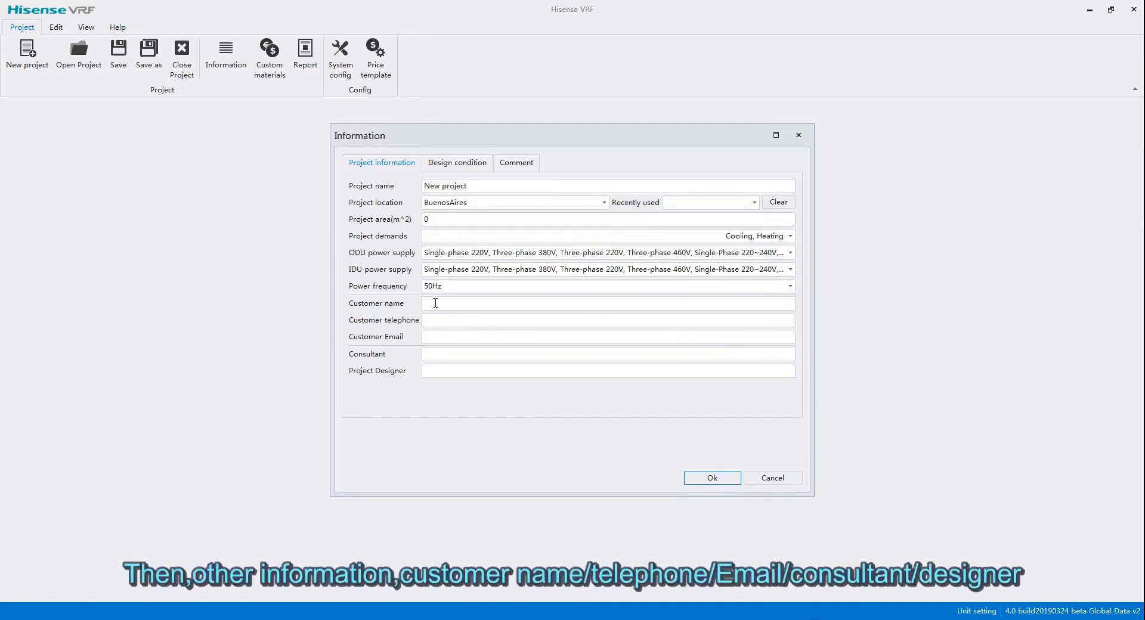
left_click(436, 338)
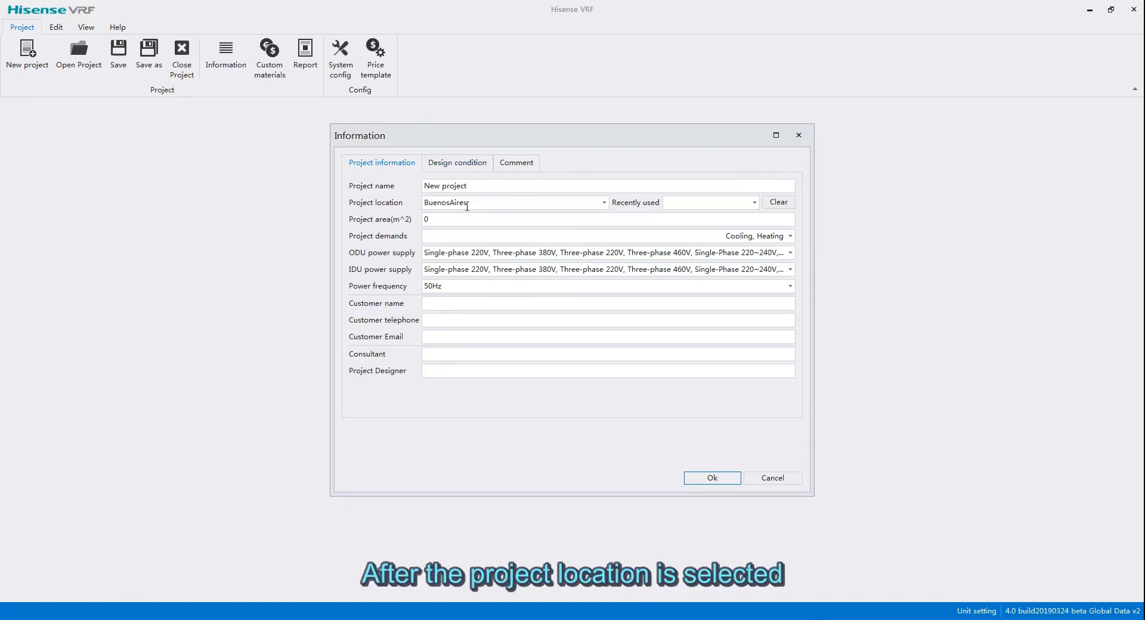
Review the project's summer and winter design conditions and accept the project information.
left_click(459, 164)
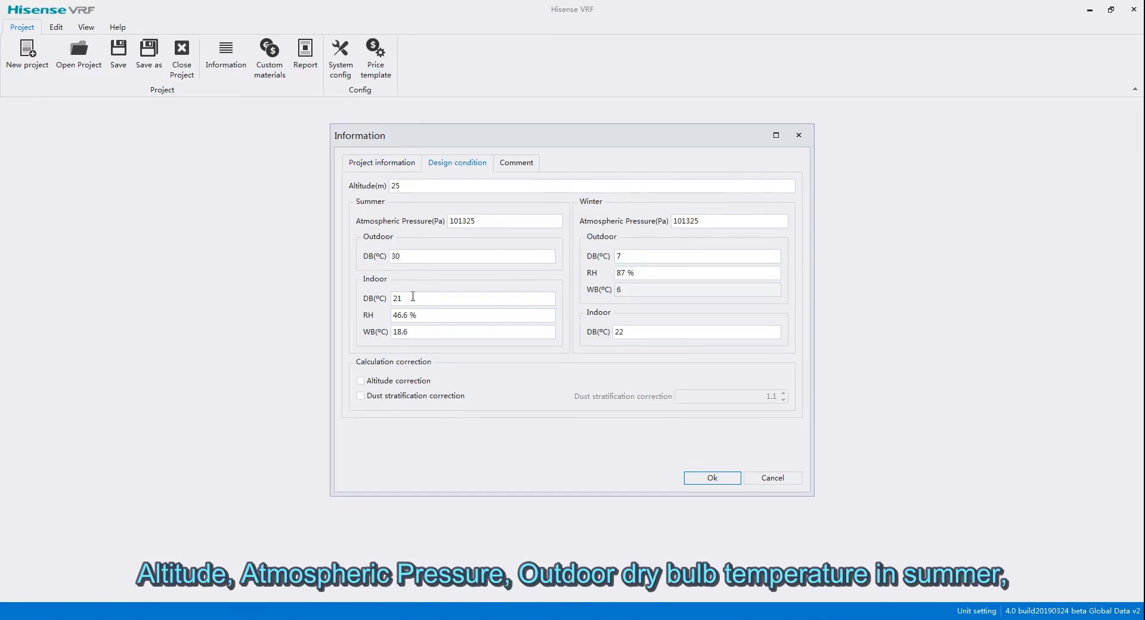
left_click(426, 315)
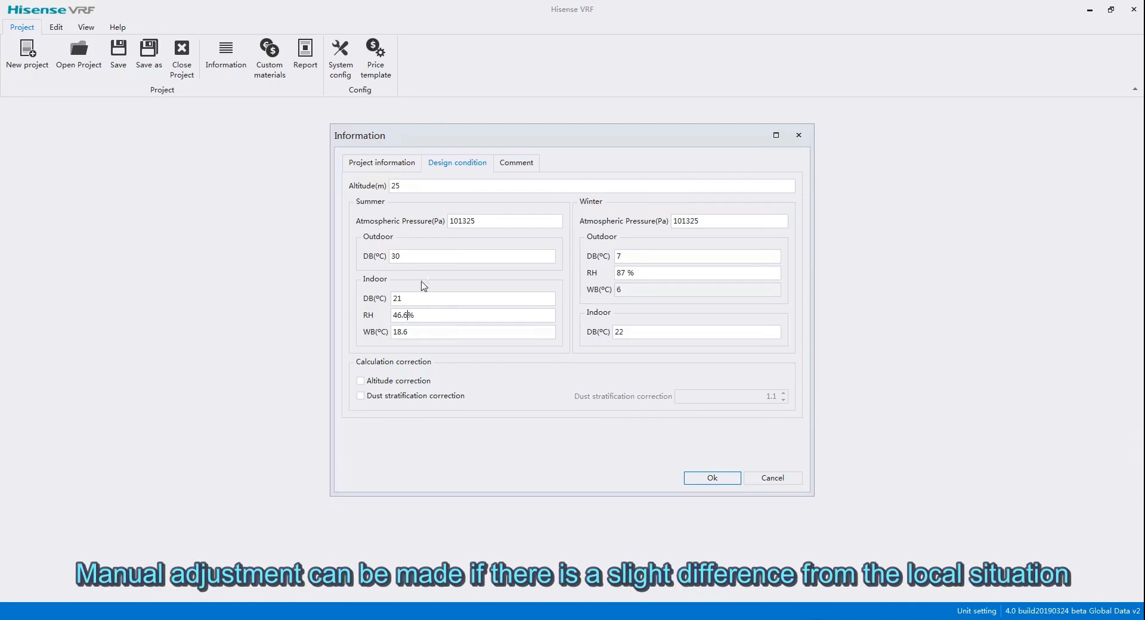
left_click(408, 257)
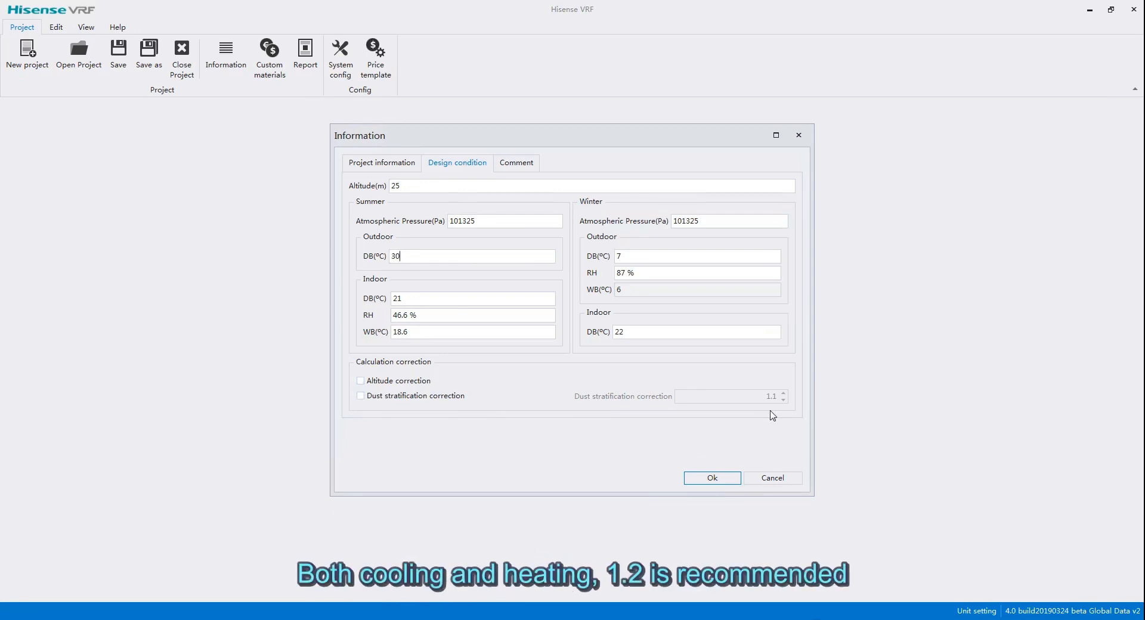
left_click(714, 478)
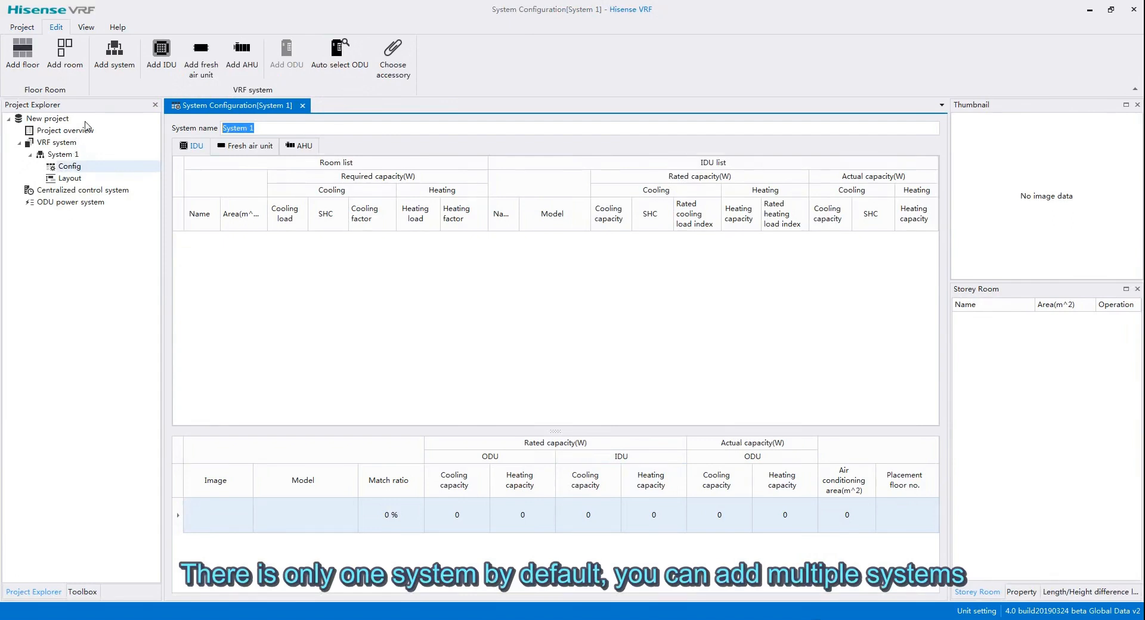
Add a second VRF system to the project, plus a floor with five rooms.
left_click(123, 53)
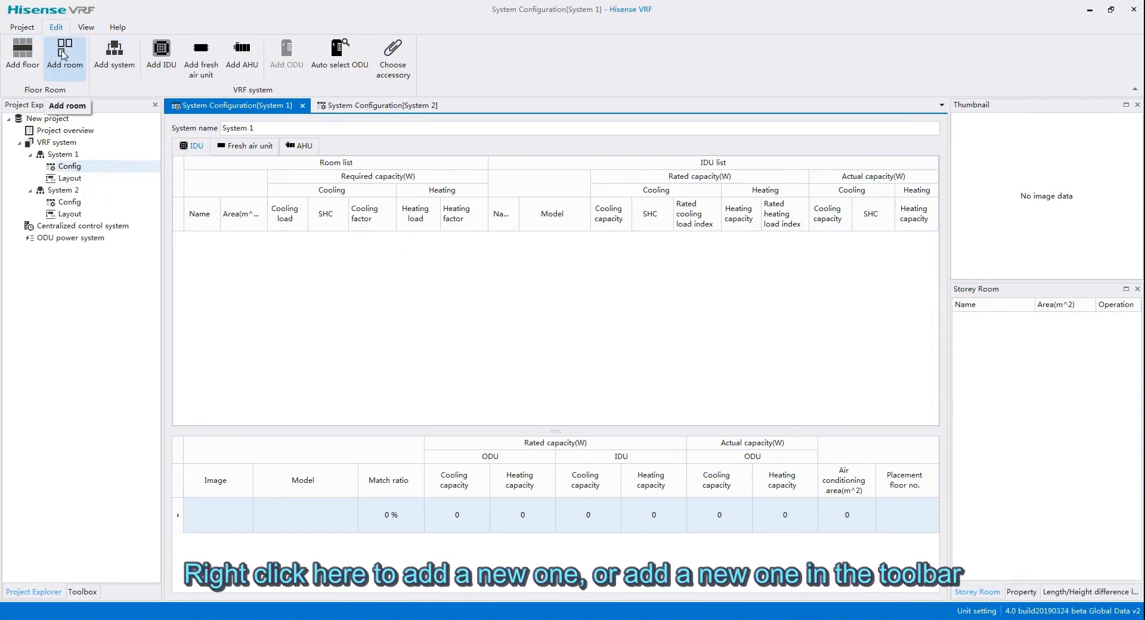
left_click(23, 52)
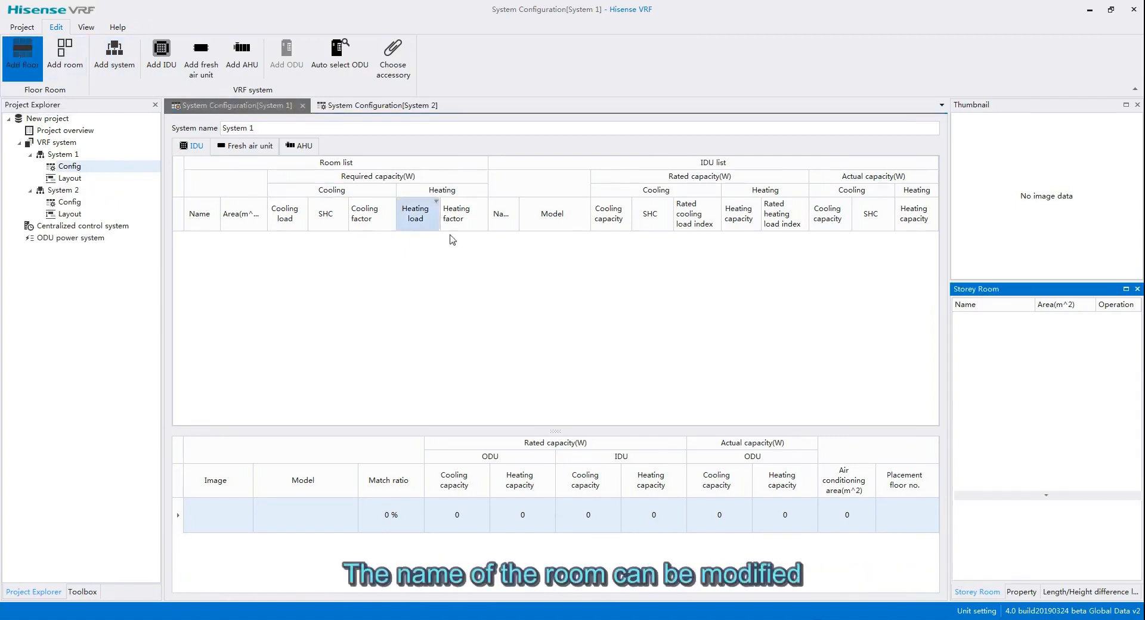
left_click(65, 53)
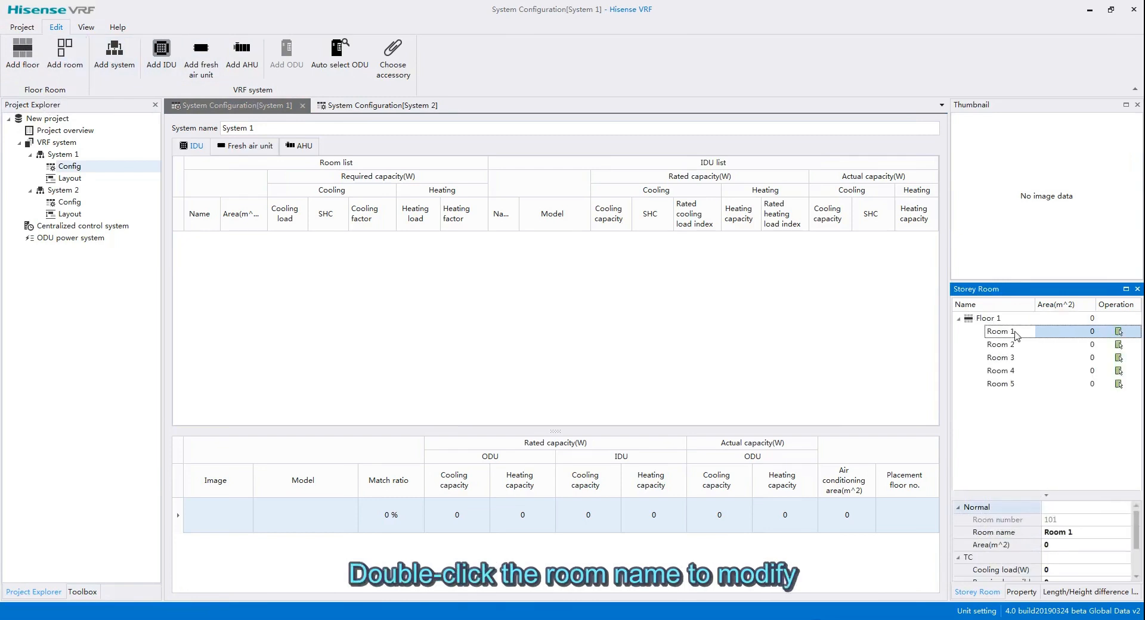
Rename the first two rooms on Floor 1 as Room 01 and Room 02.
double_click(1003, 332)
double_click(1011, 331)
type("01")
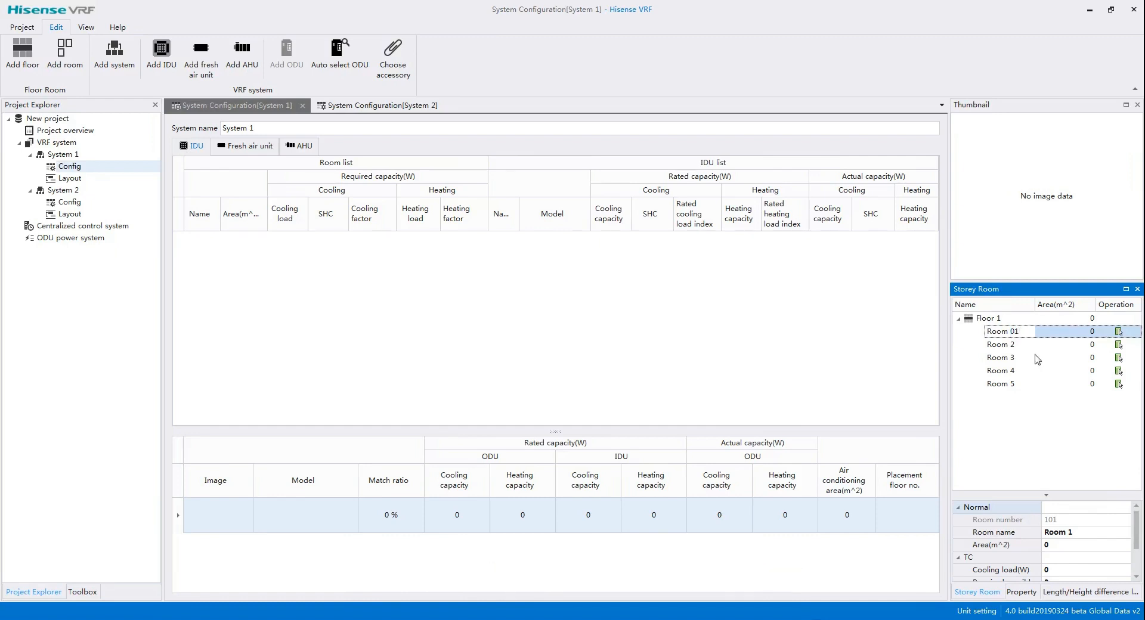
Rename the remaining three rooms on Floor 1 as Room 03, Room 04 and Room 05.
left_click(1031, 357)
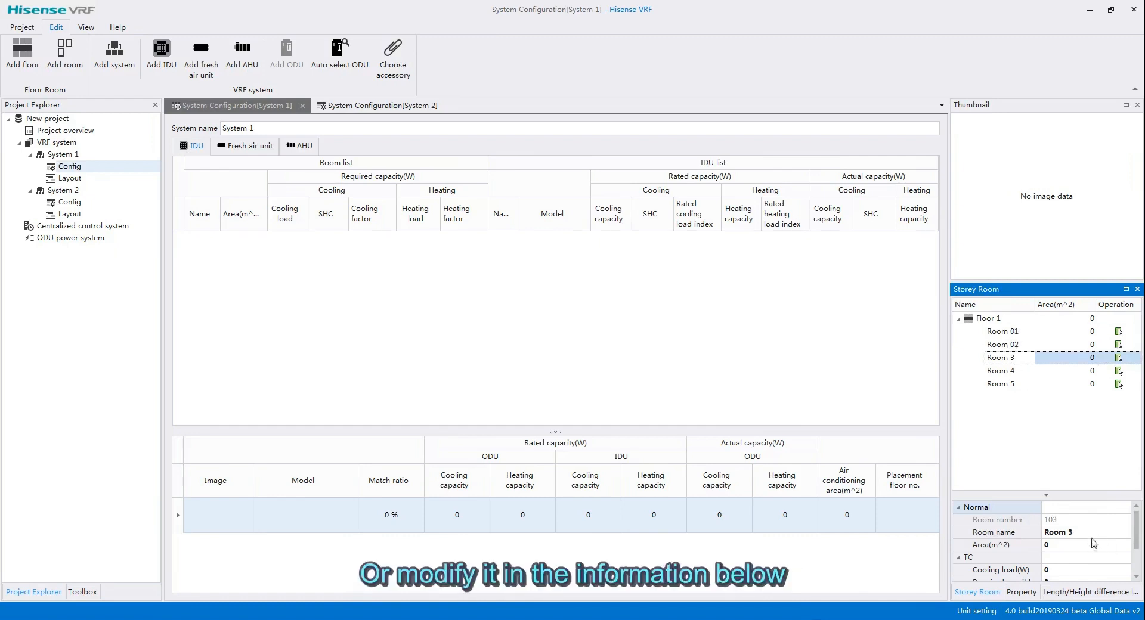
left_click(1081, 532)
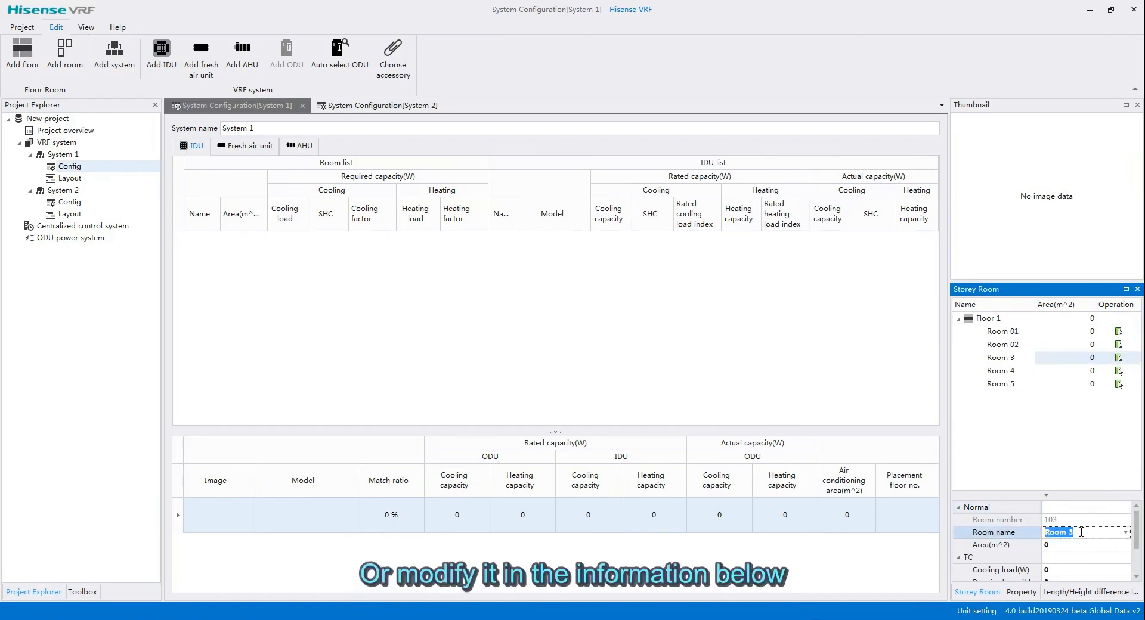
left_click(1081, 532)
key("BackSpace")
type("03")
left_click(1005, 372)
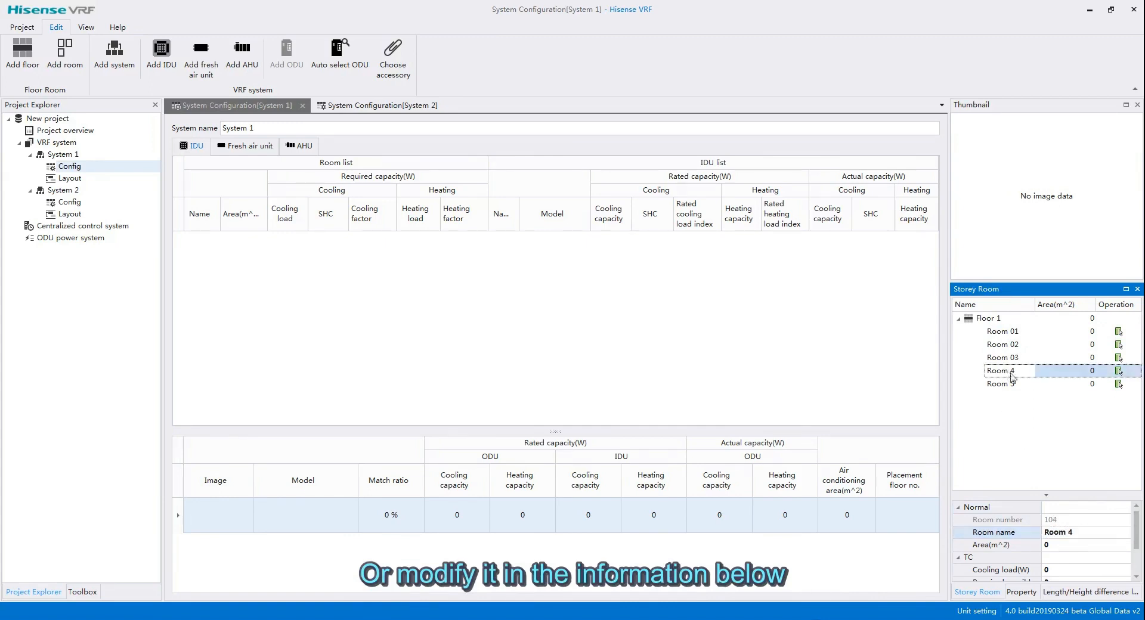
Give Floor 1 the alias F1 and keep its storey height at 3 m.
left_click(996, 320)
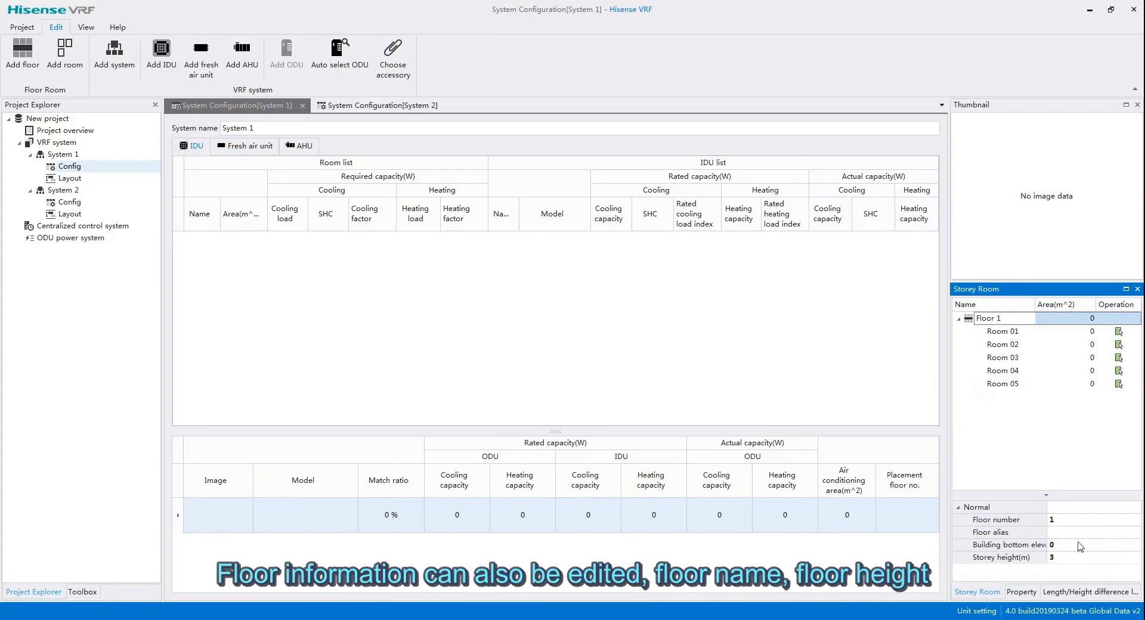
left_click(1061, 531)
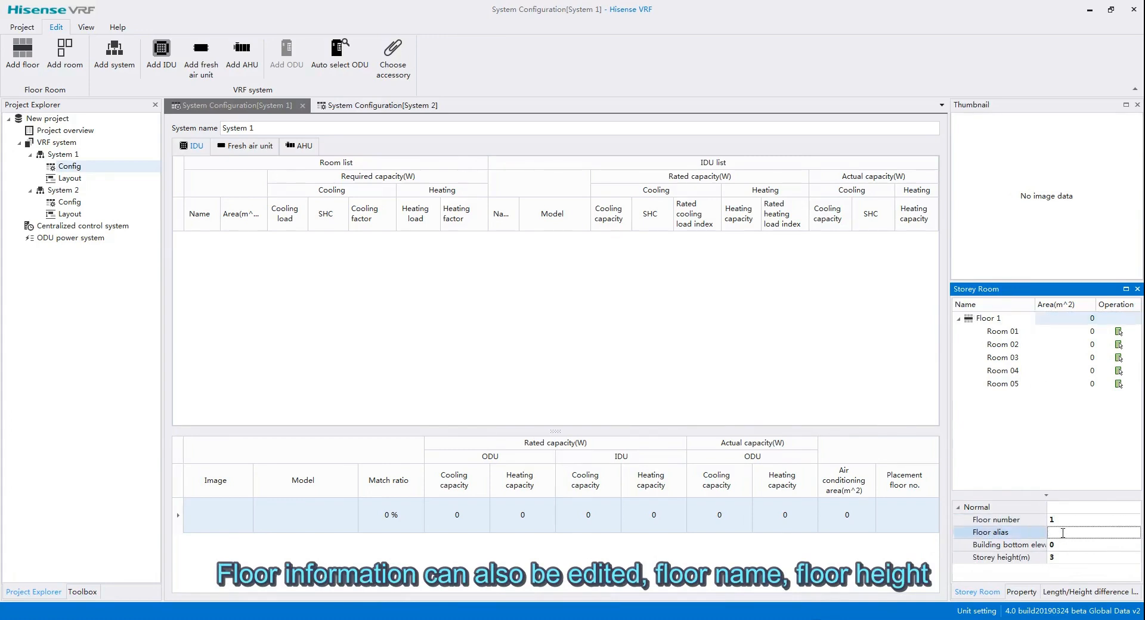
type("F")
left_click(1059, 557)
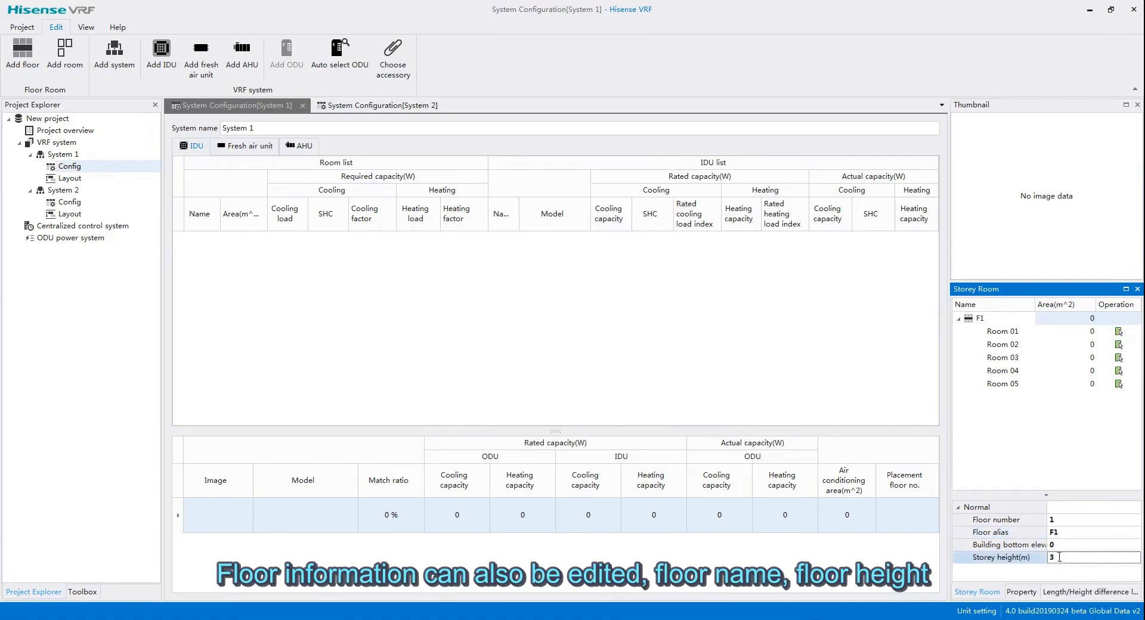
left_click(1000, 334)
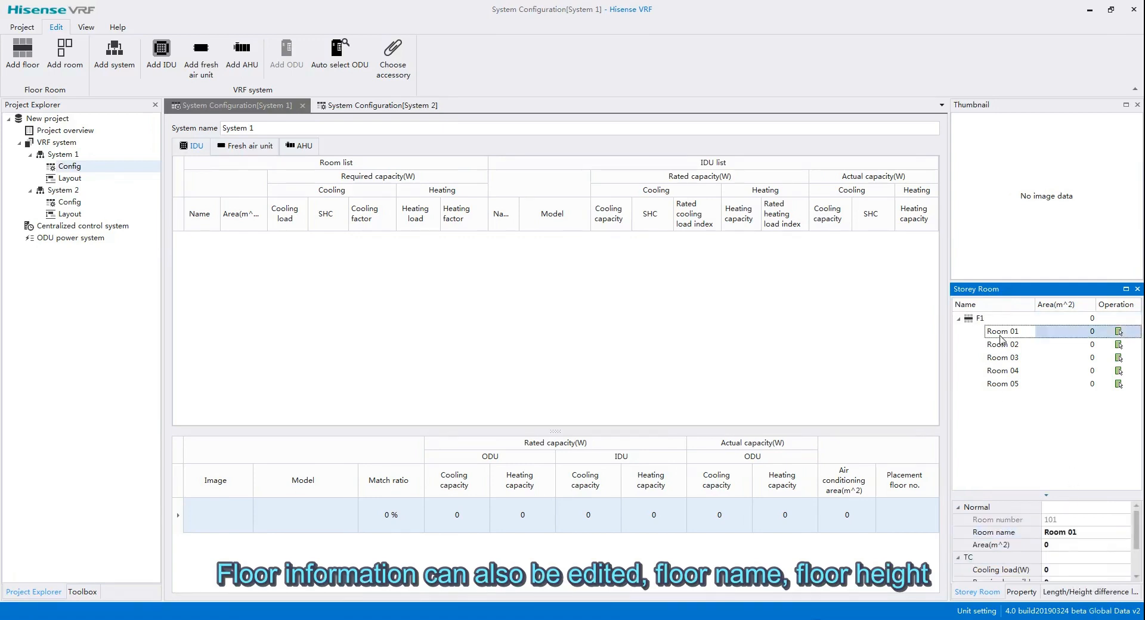
Start adding an indoor unit to System 1 and assign it to floor F1, Room 01.
left_click(207, 254)
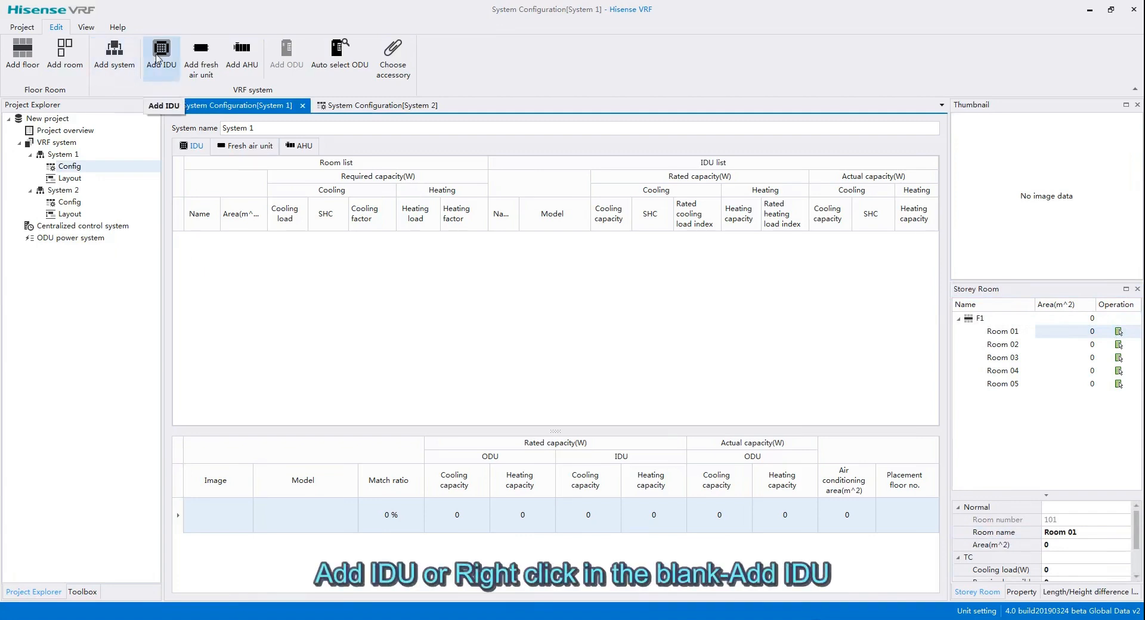
right_click(222, 244)
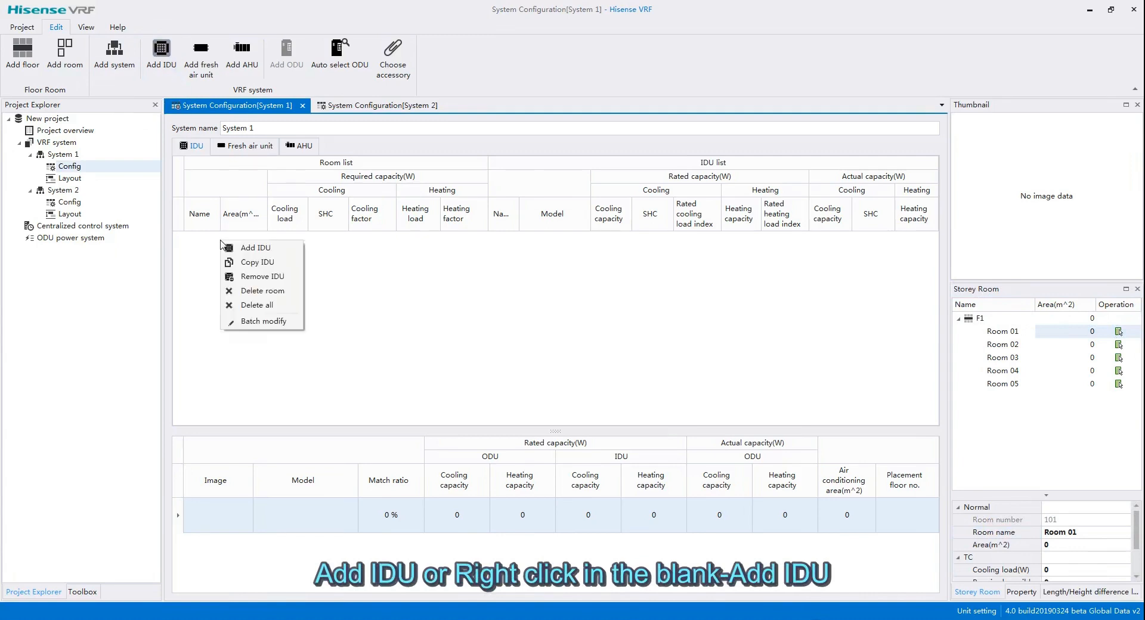
left_click(255, 247)
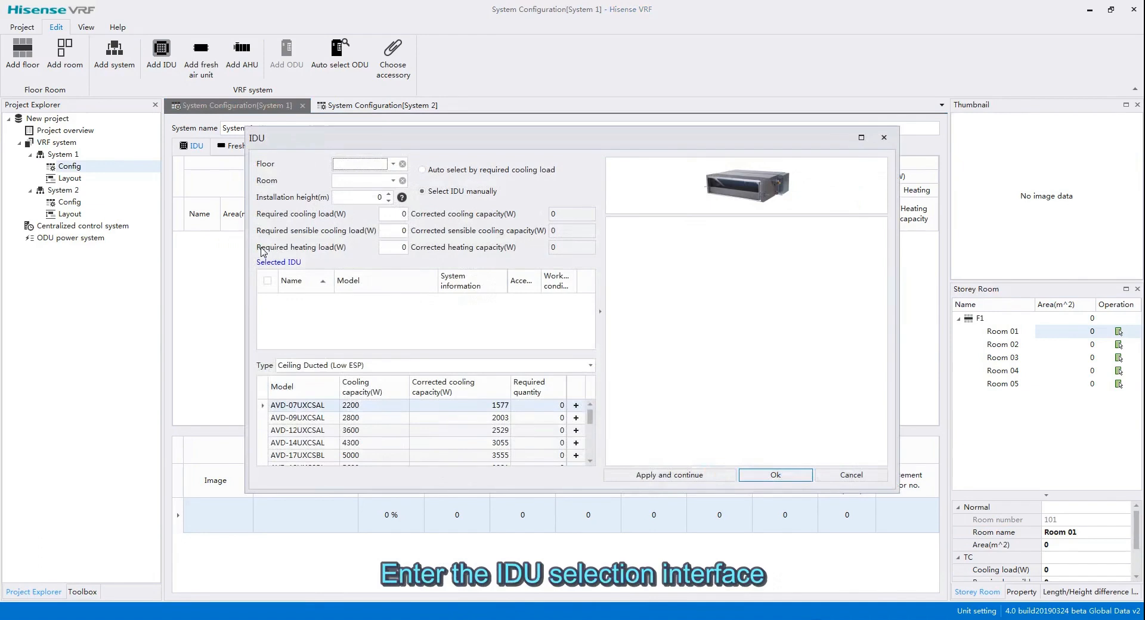
left_click(382, 166)
left_click(350, 180)
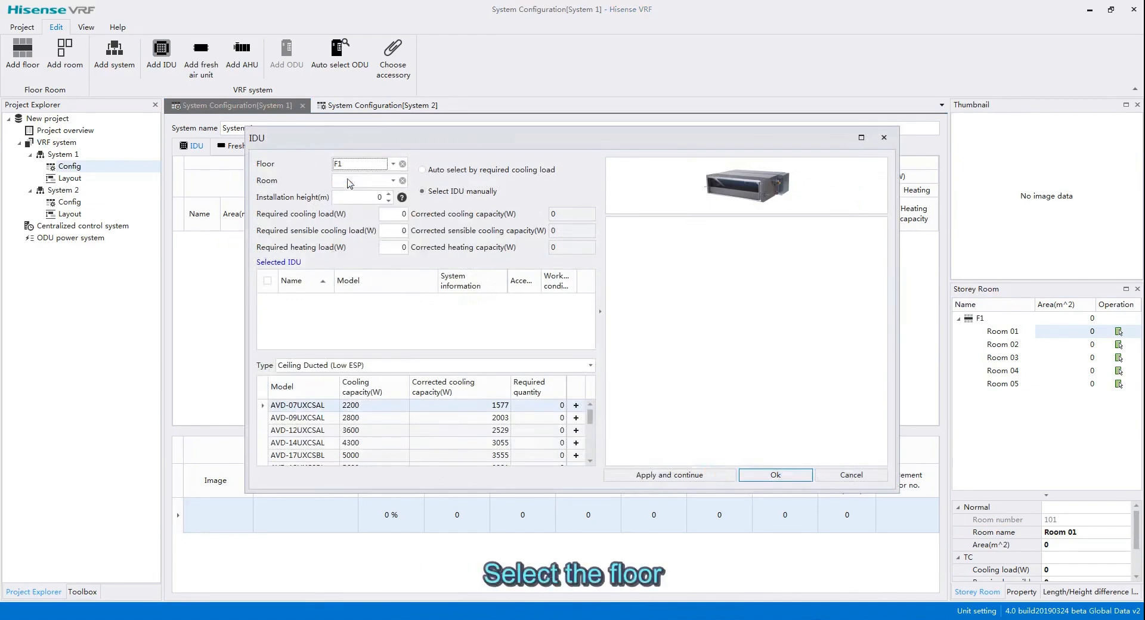
left_click(350, 181)
left_click(352, 192)
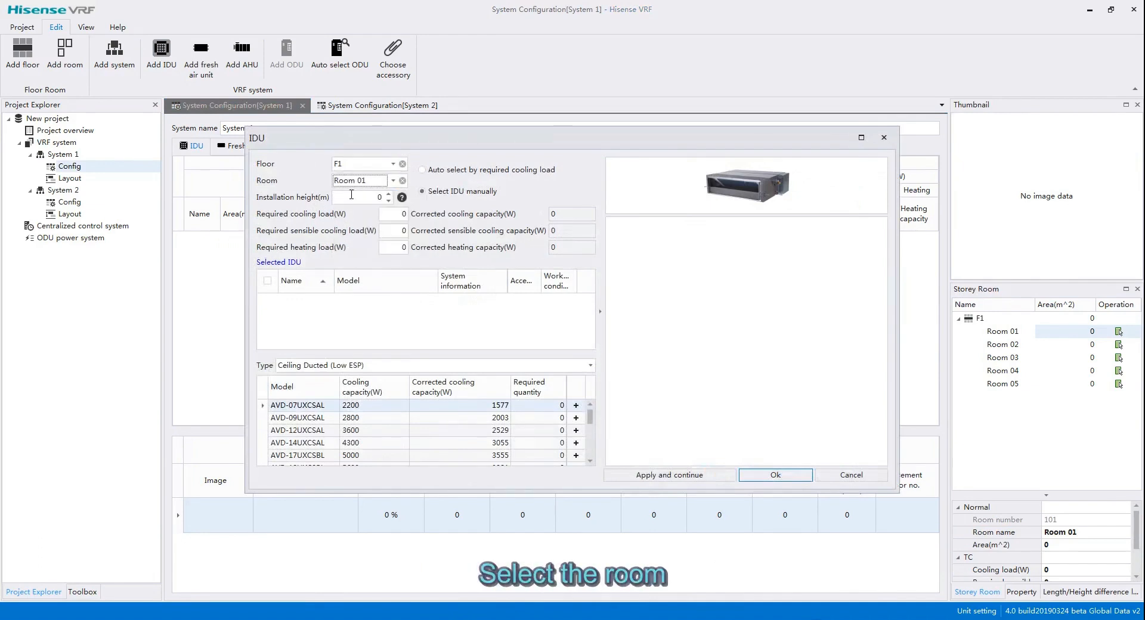
Set the indoor unit's installation height to 3 m, required cooling load to 3500 W and required sensible cooling load to 3000 W.
left_click(373, 198)
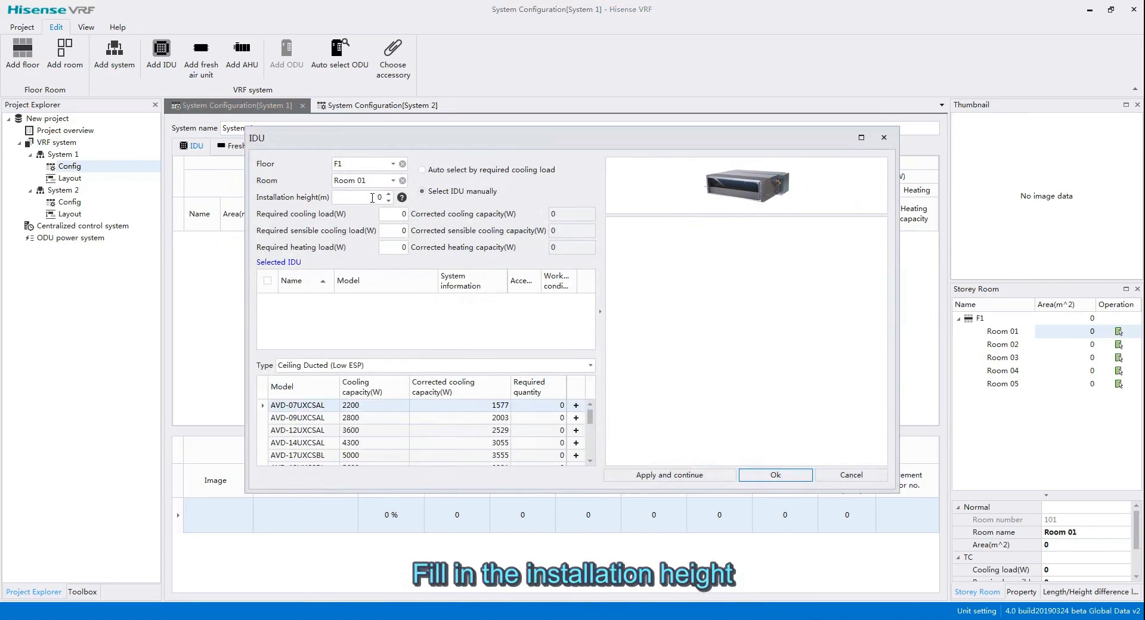
type("3")
left_click(396, 216)
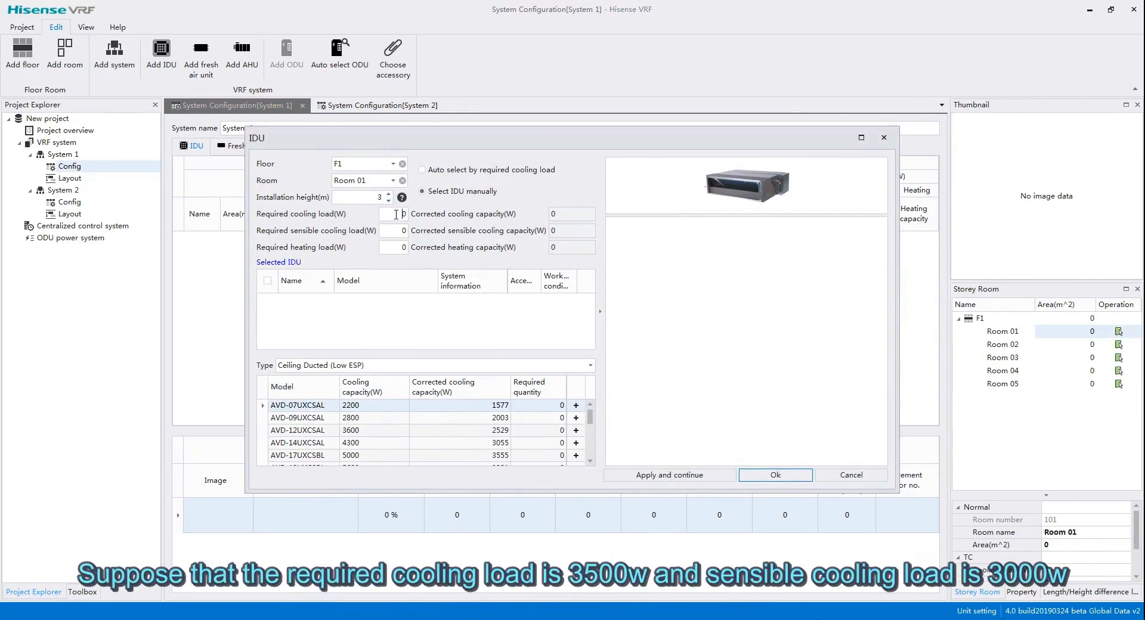
type("350")
Choose the 4-Way Cassette(New) type, auto-select the unit by required cooling load, and apply it to Room 01.
left_click(401, 367)
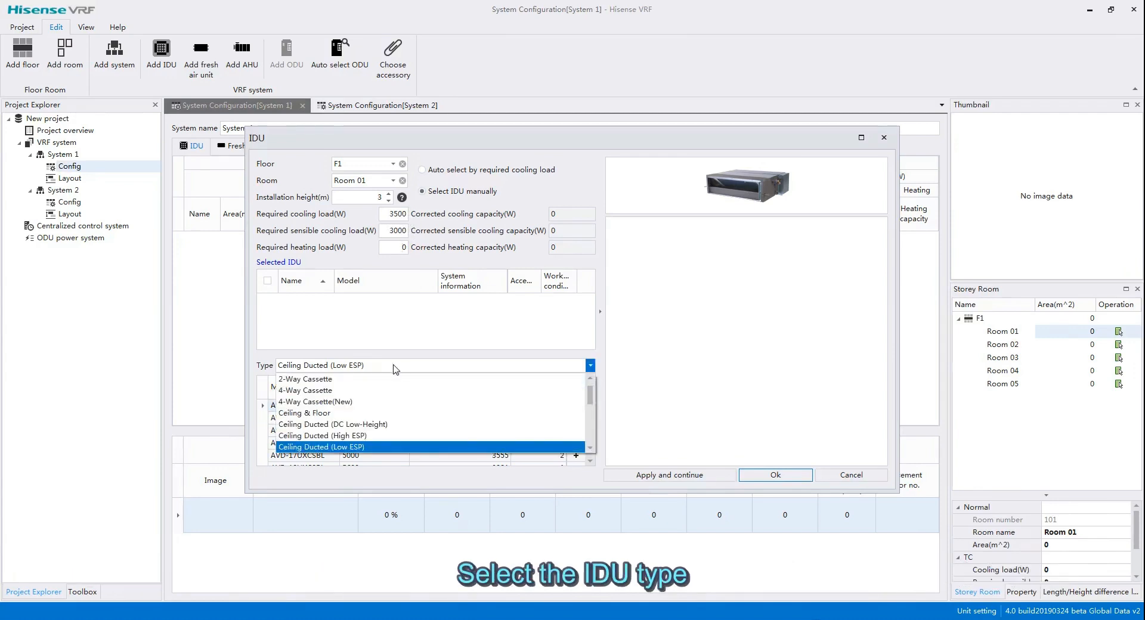
left_click(306, 403)
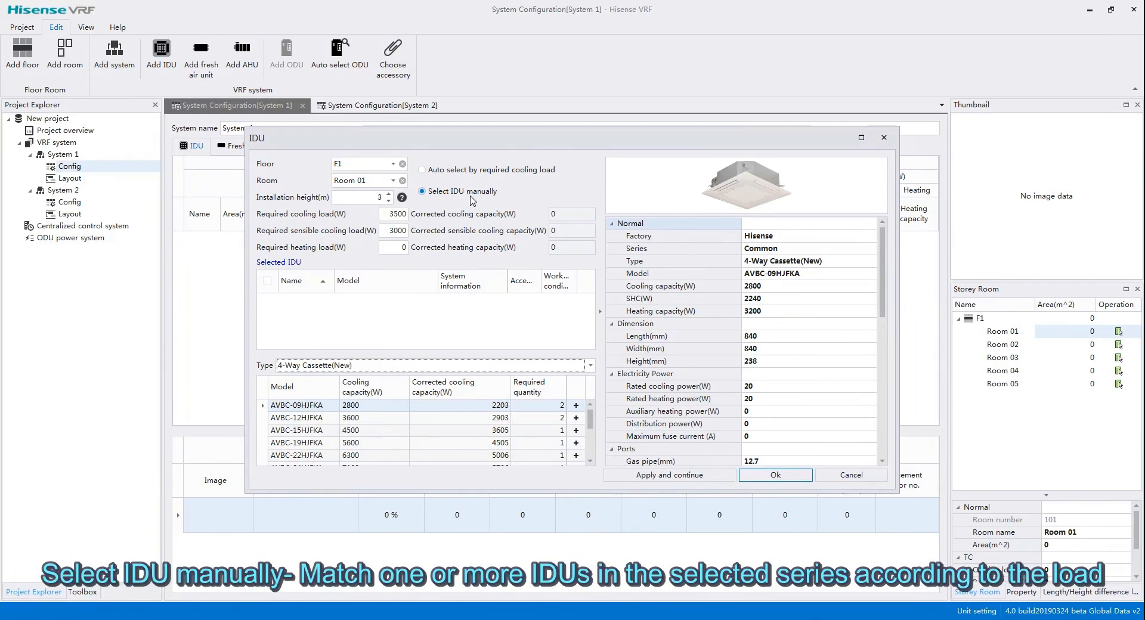
left_click(422, 170)
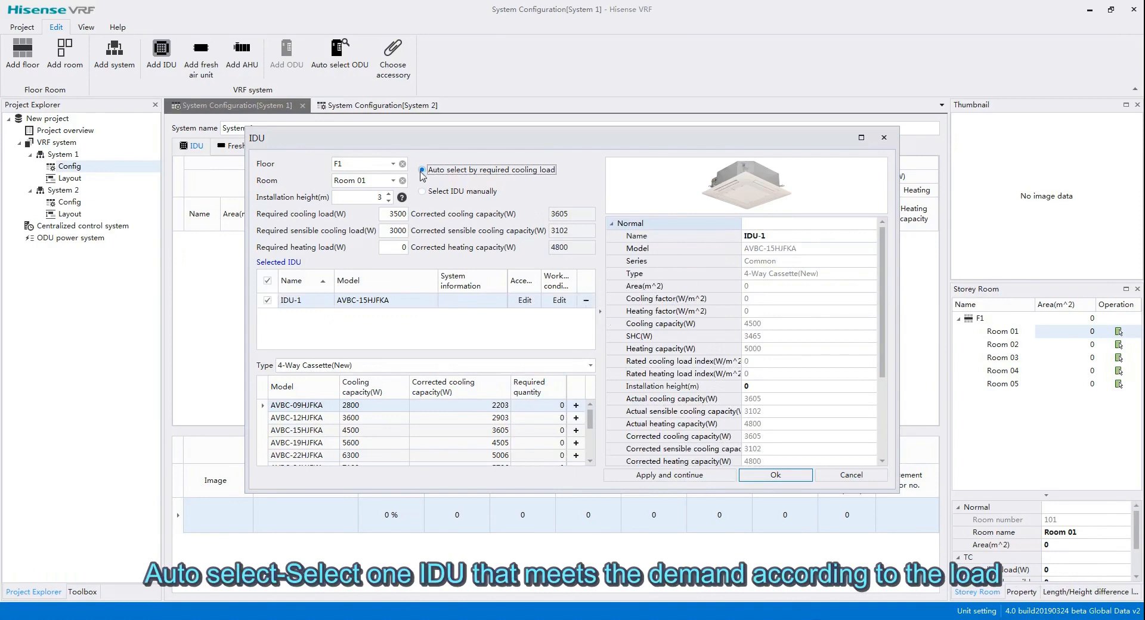
left_click(410, 303)
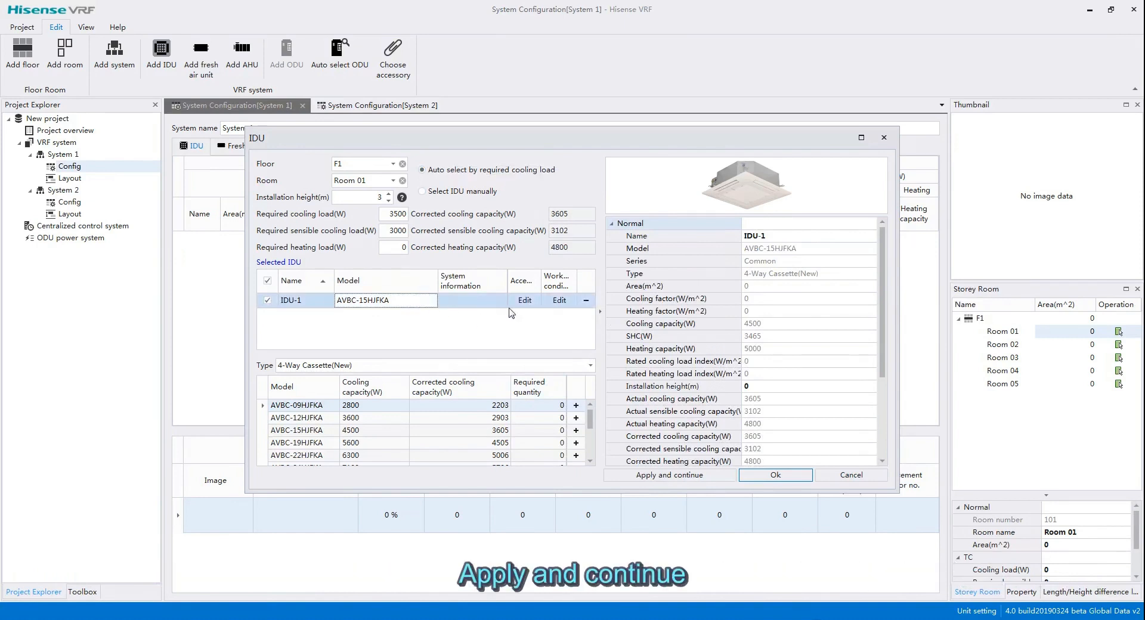
left_click(661, 475)
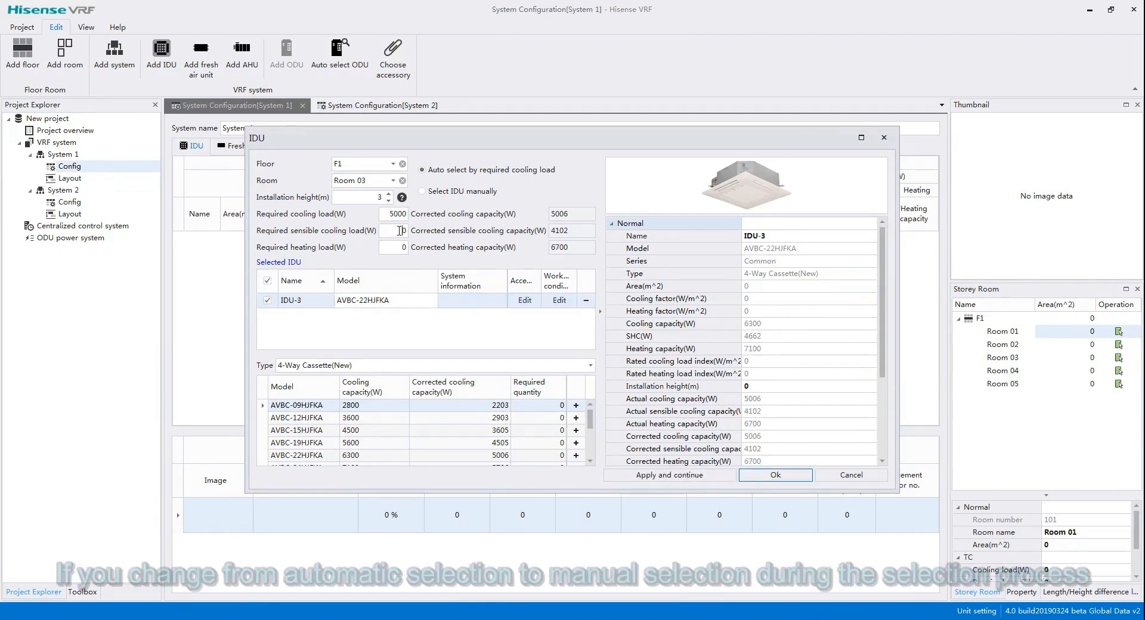
Switch Room 03 to manual indoor unit selection and remove its automatically selected AVBC-22HJFKA unit.
left_click(445, 192)
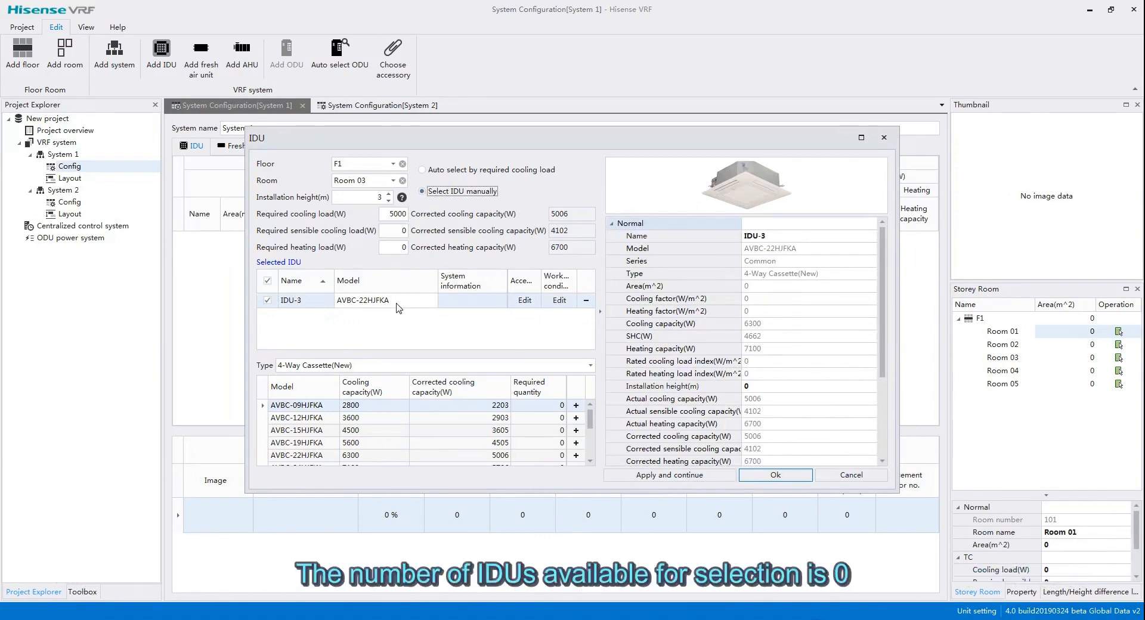
left_click(436, 331)
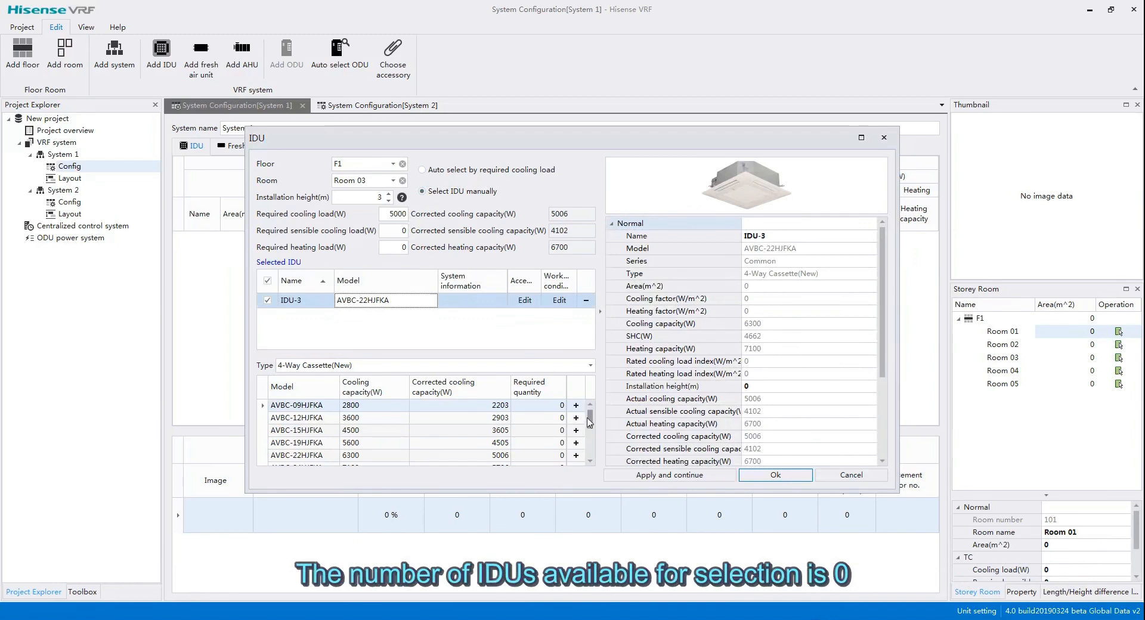
left_click(554, 410)
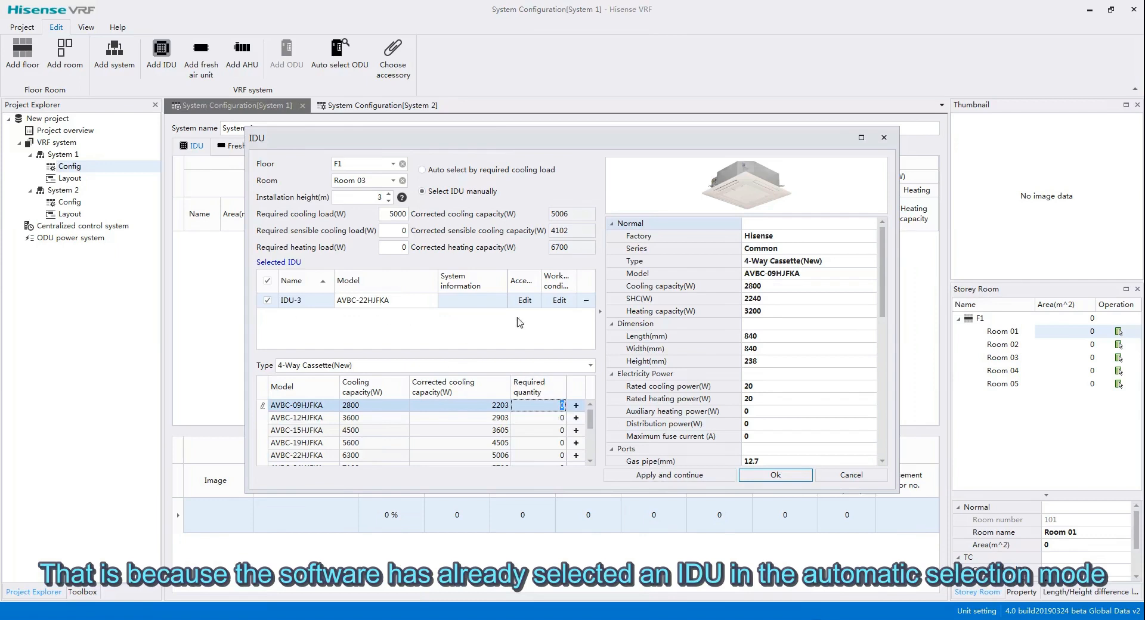
left_click(587, 302)
left_click(587, 302)
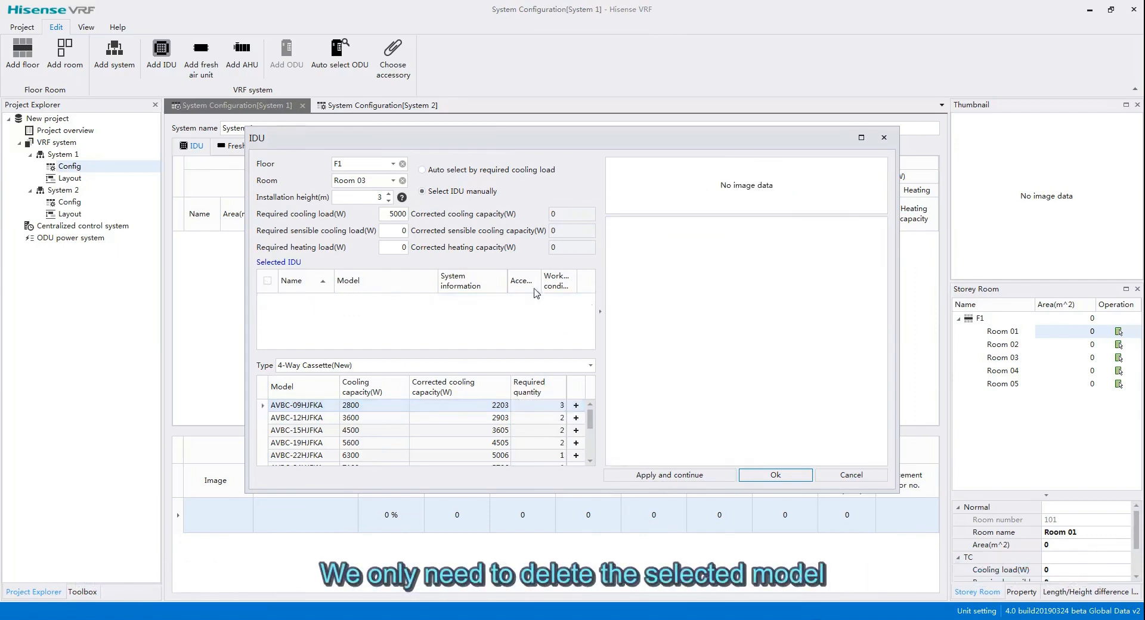
Add two AVBC-12HJFKA units to Room 03, apply them and finish the indoor unit selection.
left_click(576, 418)
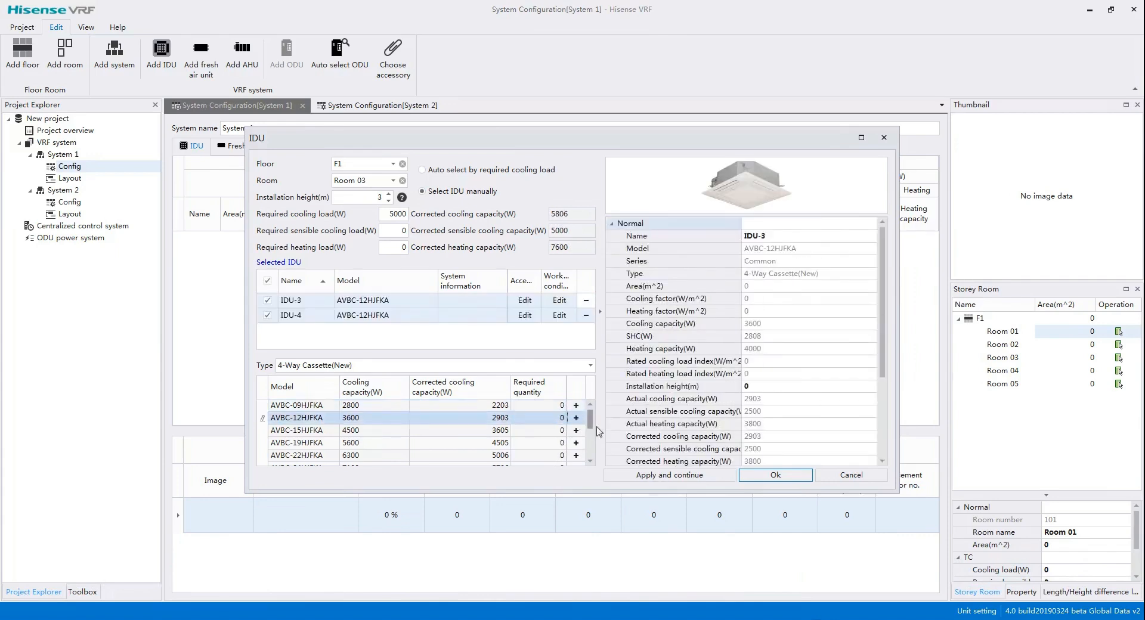
left_click(669, 475)
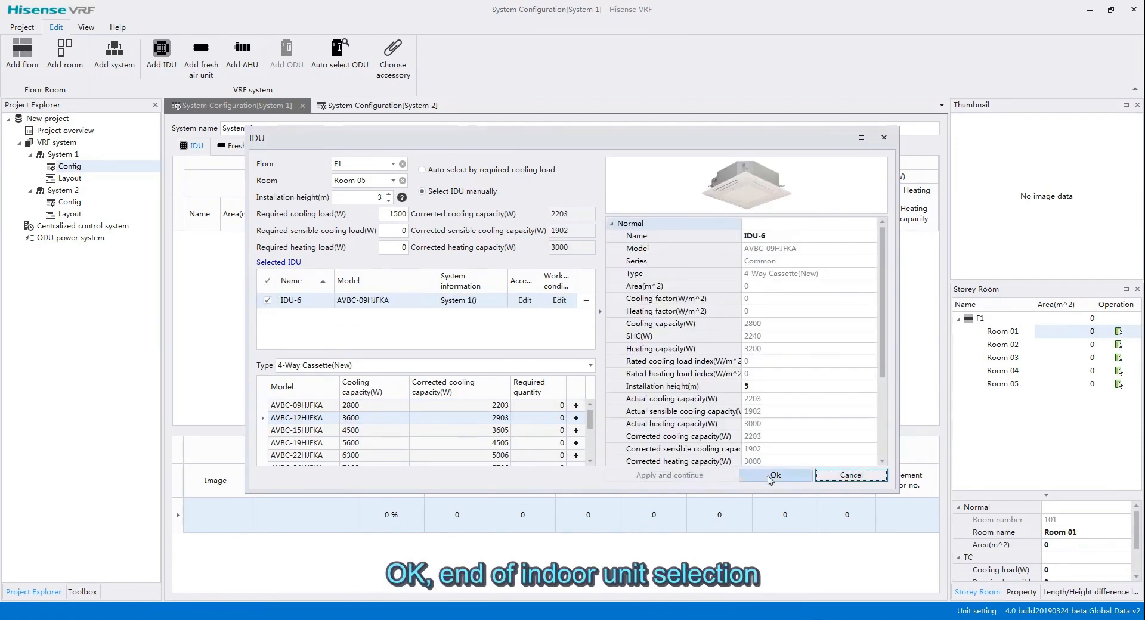
left_click(774, 474)
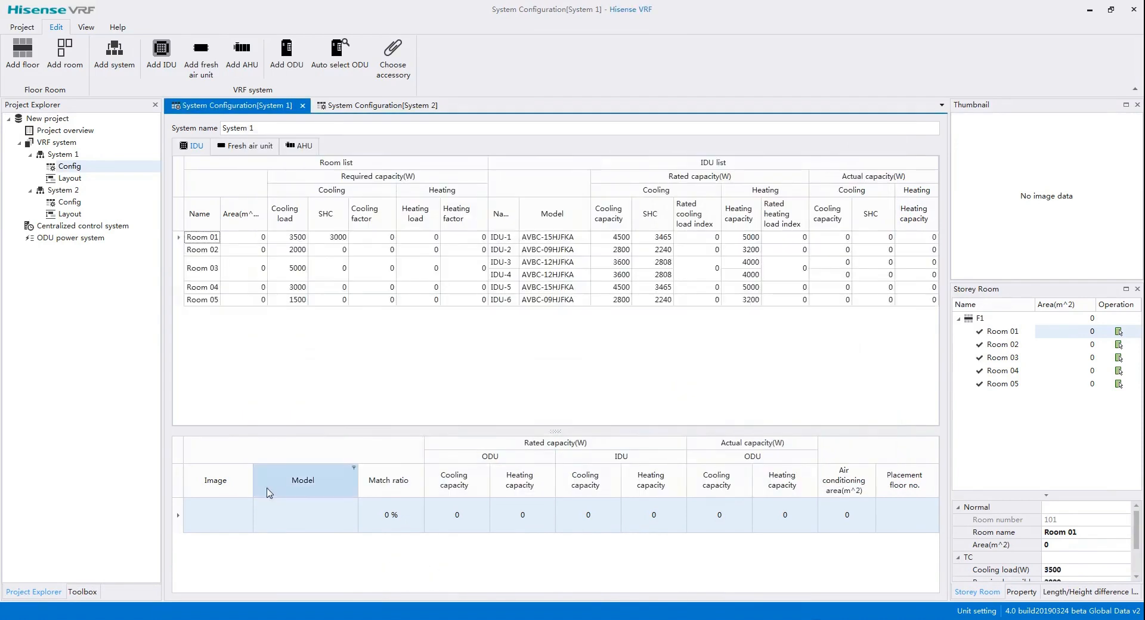
Open the outdoor unit selection for System 1 and set its placement floor to F1, keeping one same system.
left_click(223, 512)
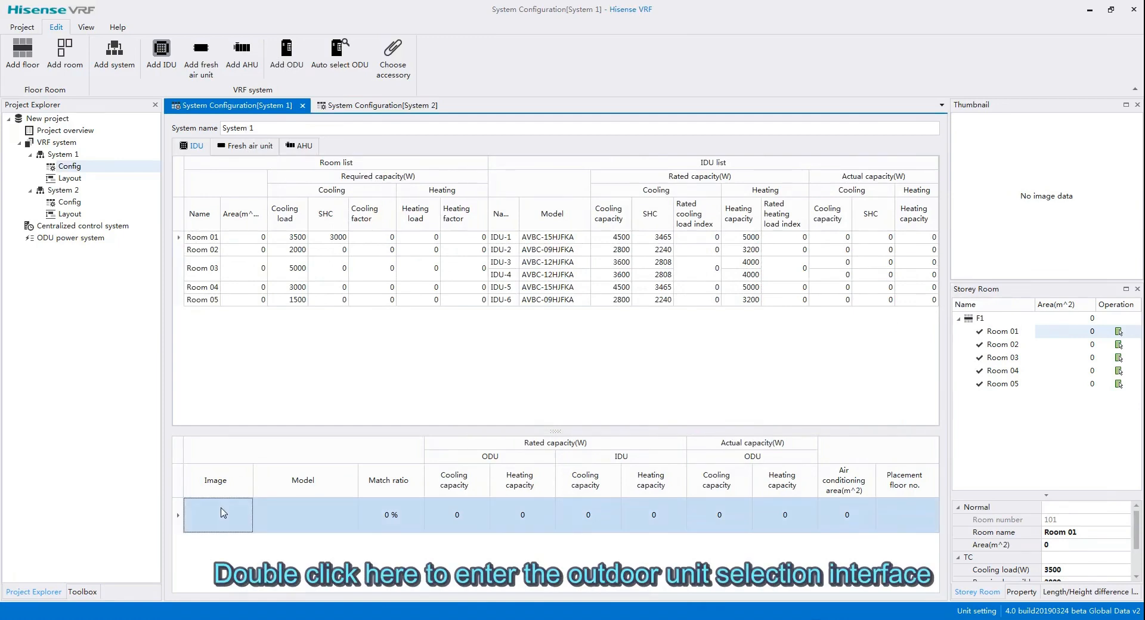
double_click(223, 512)
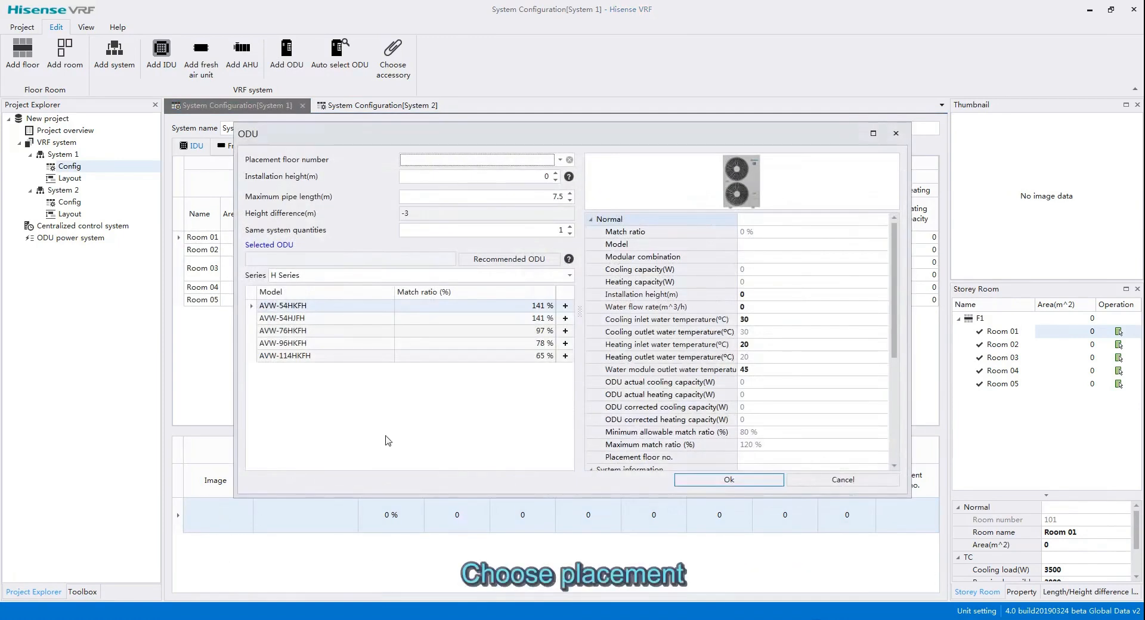
left_click(559, 160)
left_click(465, 172)
left_click(533, 178)
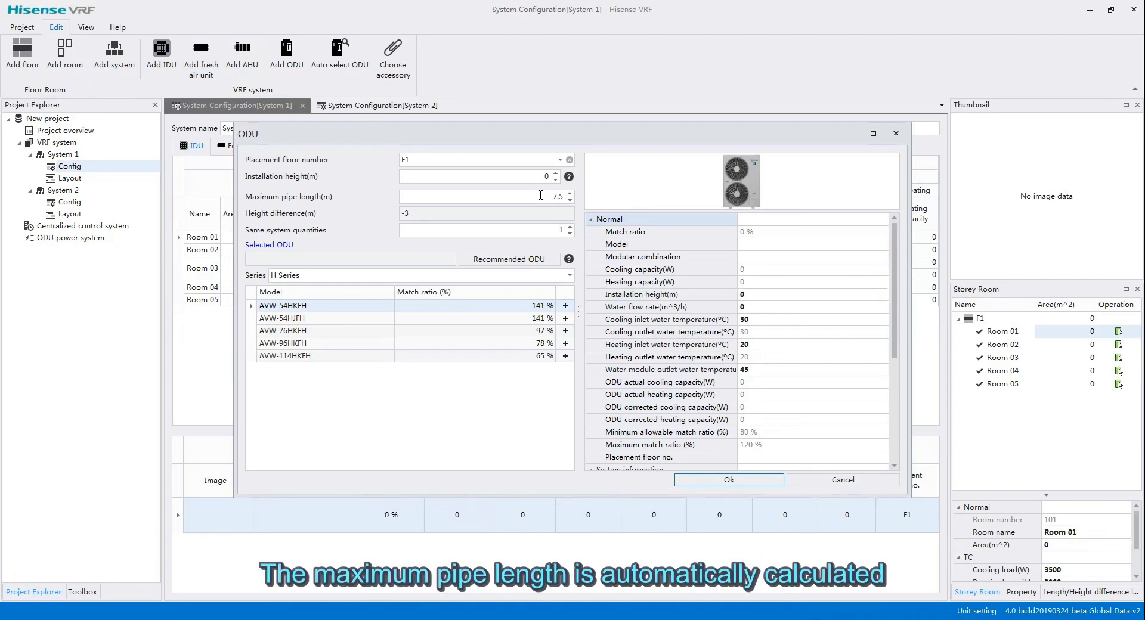
left_click(546, 228)
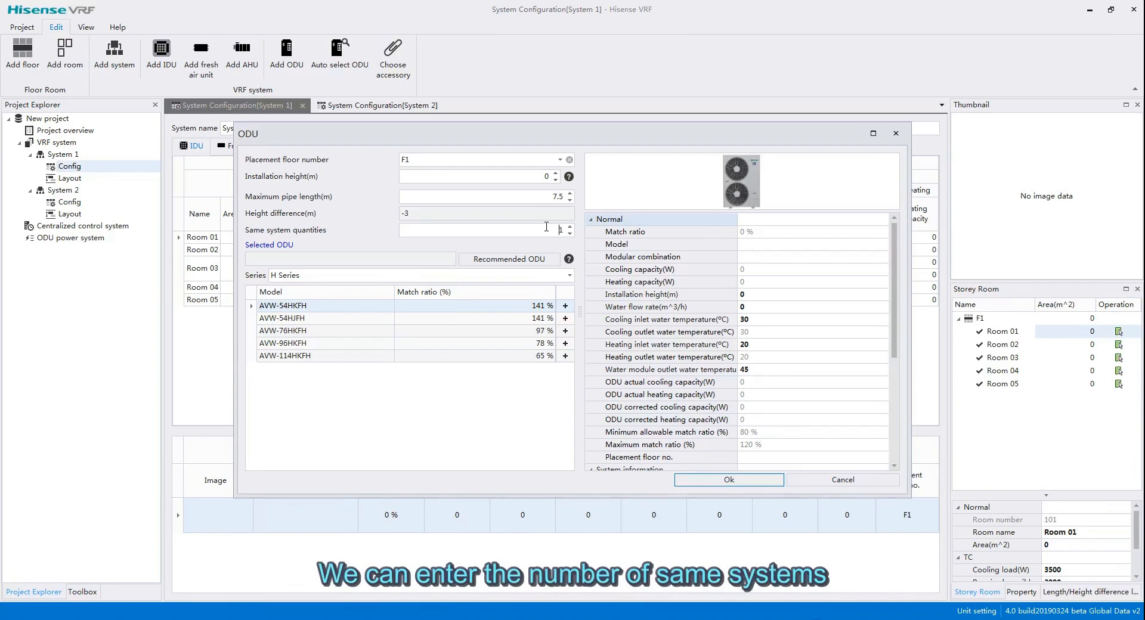
Keep the H Series, use the recommended outdoor unit AVW-76HKFH and confirm the selection.
left_click(568, 276)
left_click(568, 277)
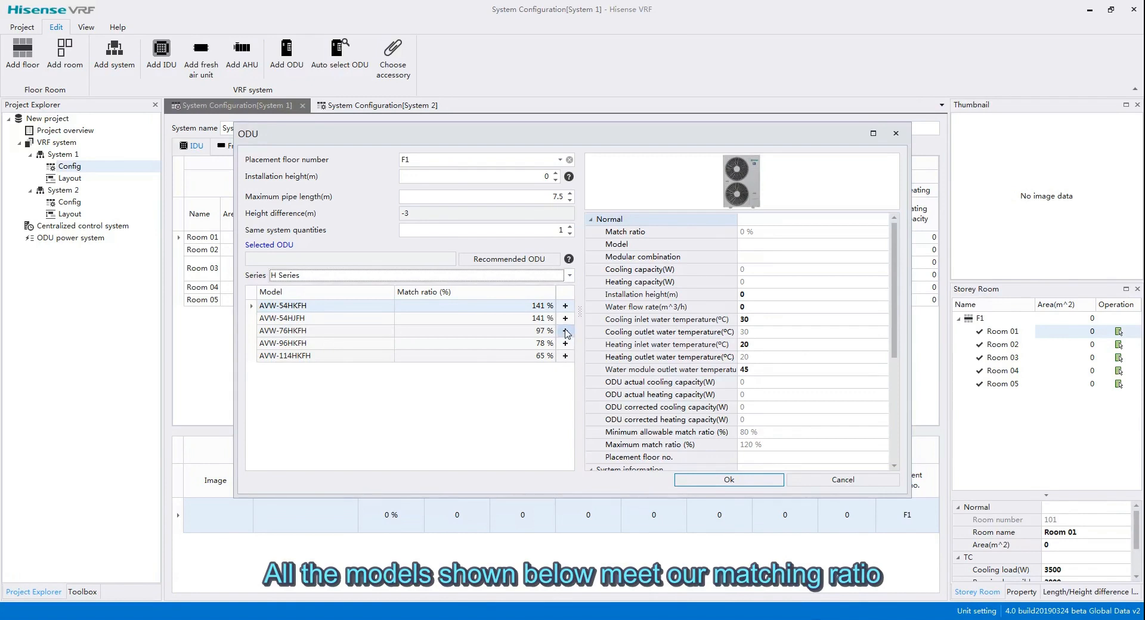
left_click(521, 260)
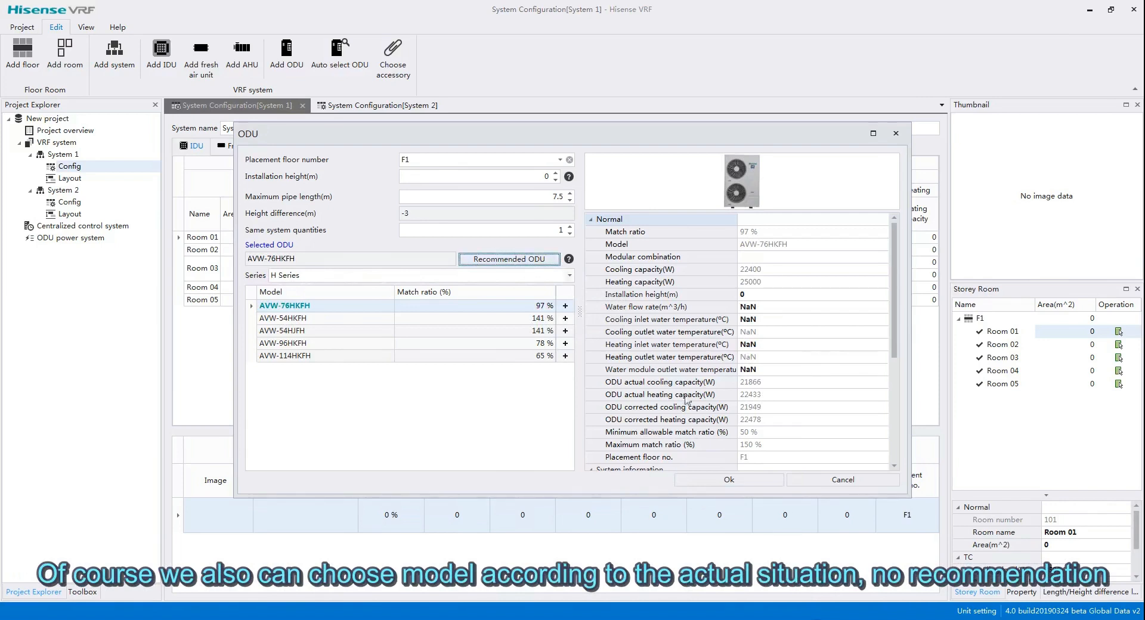
left_click(754, 483)
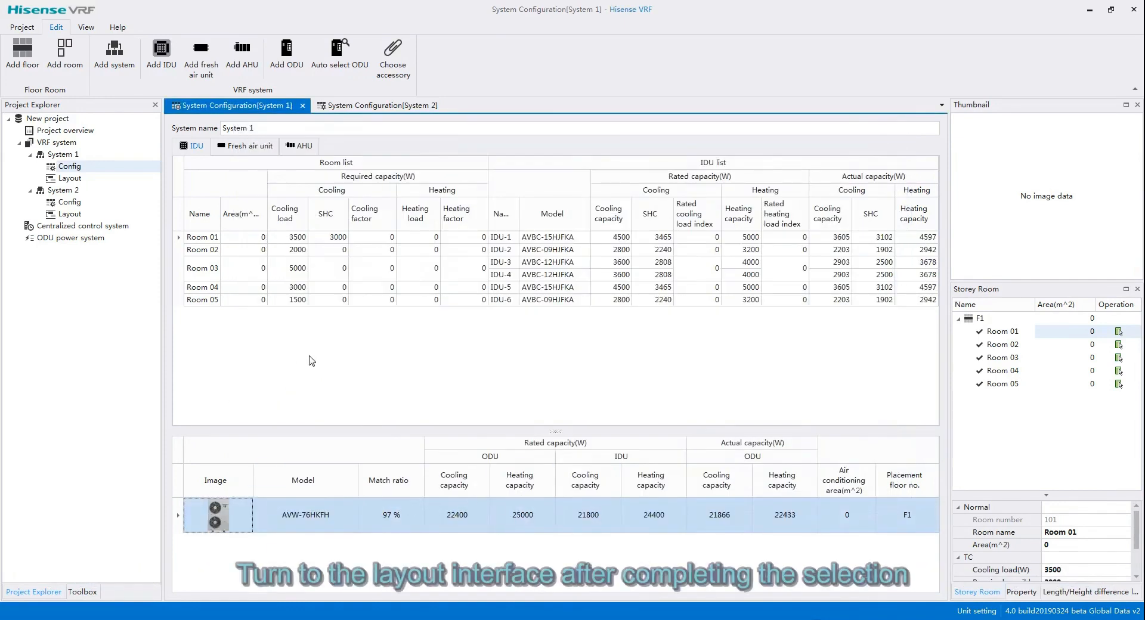
Open System 1's layout and automatically place its outdoor unit and indoor units on the drawing.
left_click(70, 179)
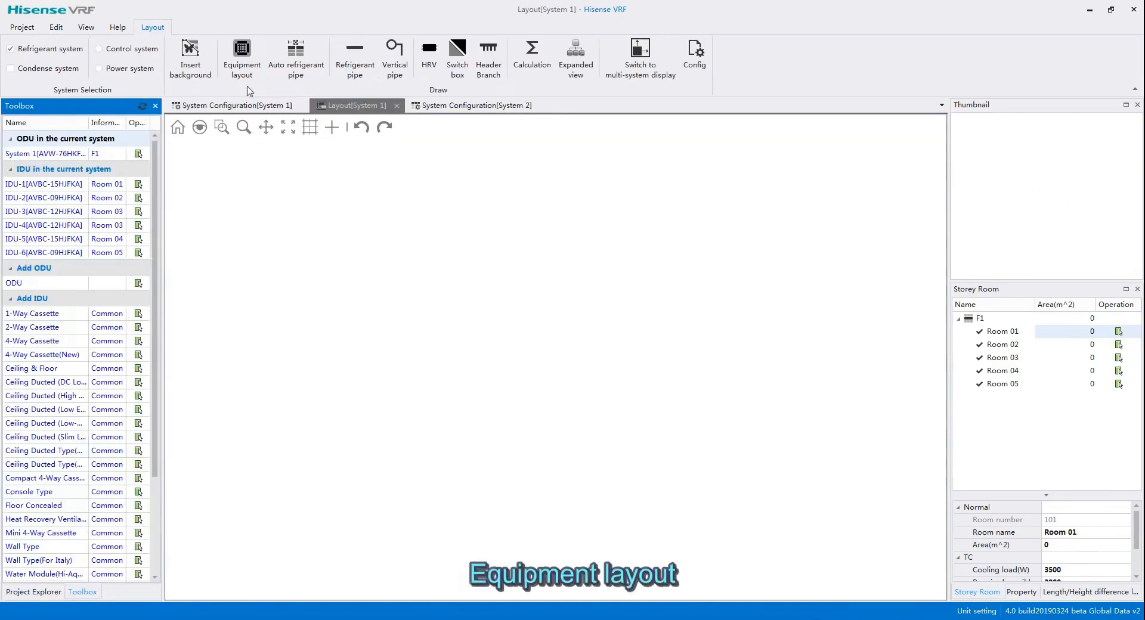
left_click(244, 46)
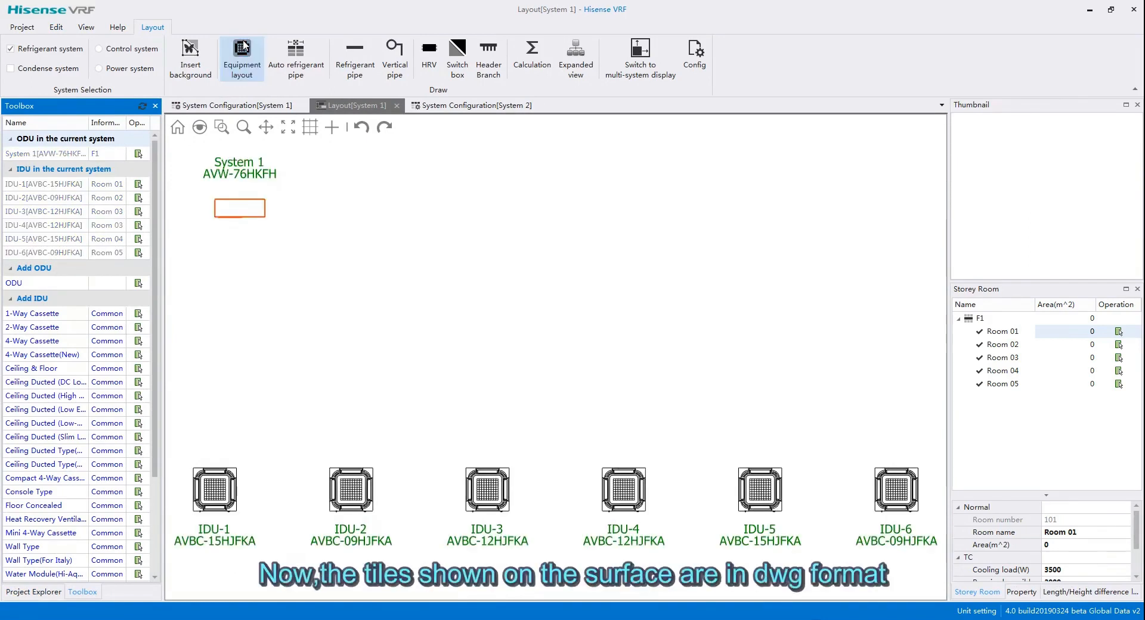
left_click_drag(281, 183, 302, 167)
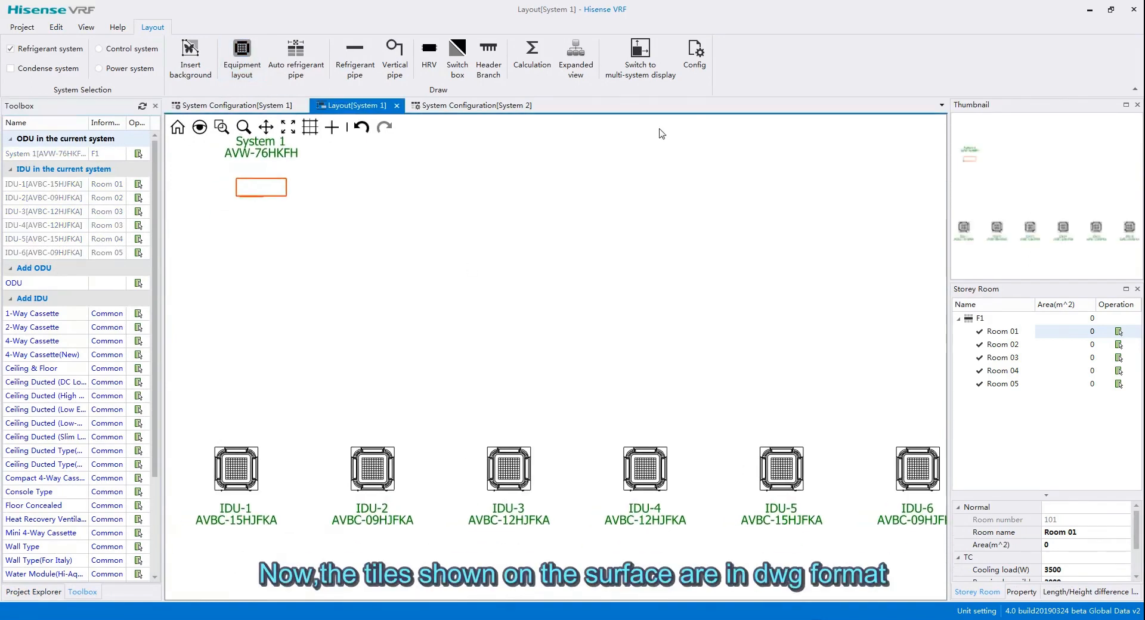
Set the drawing's equipment display to Picture format.
left_click(695, 53)
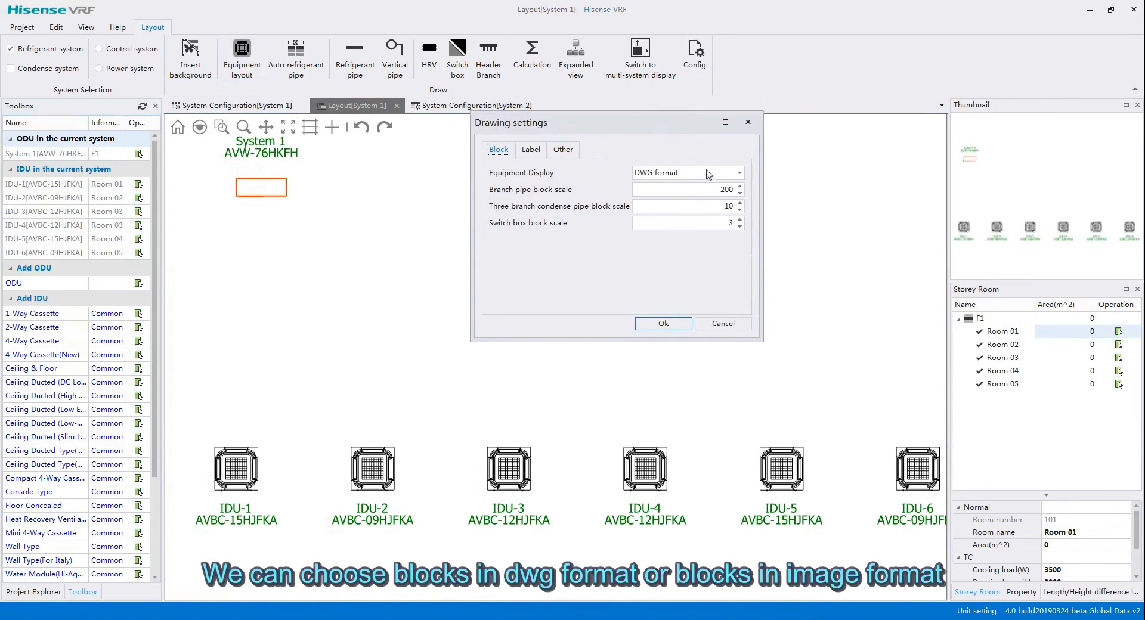
left_click(736, 174)
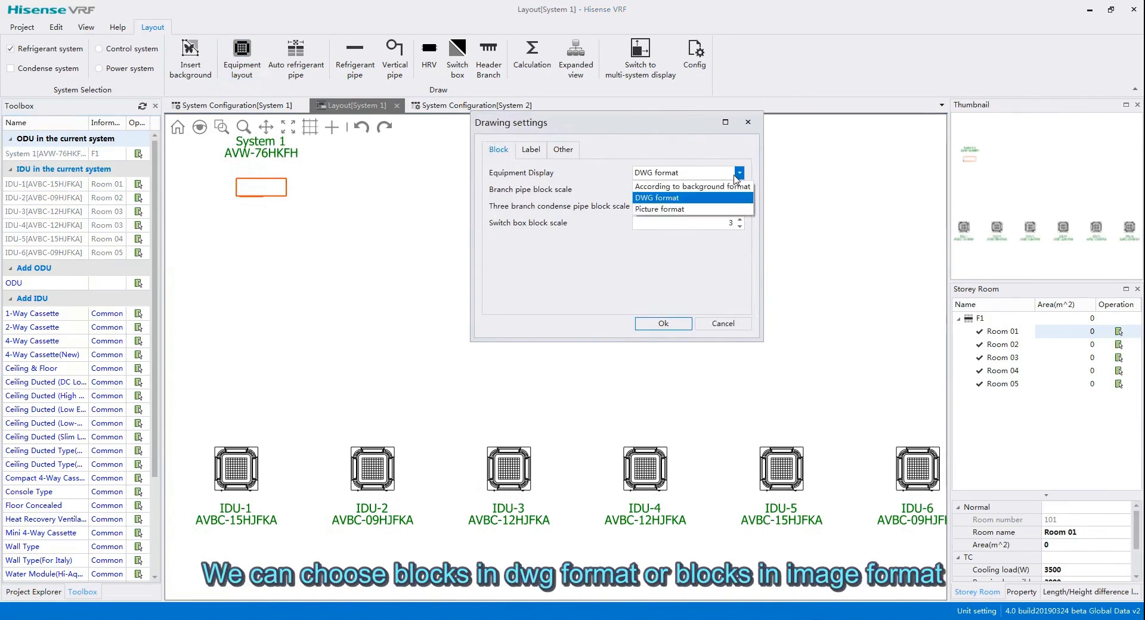
left_click(667, 208)
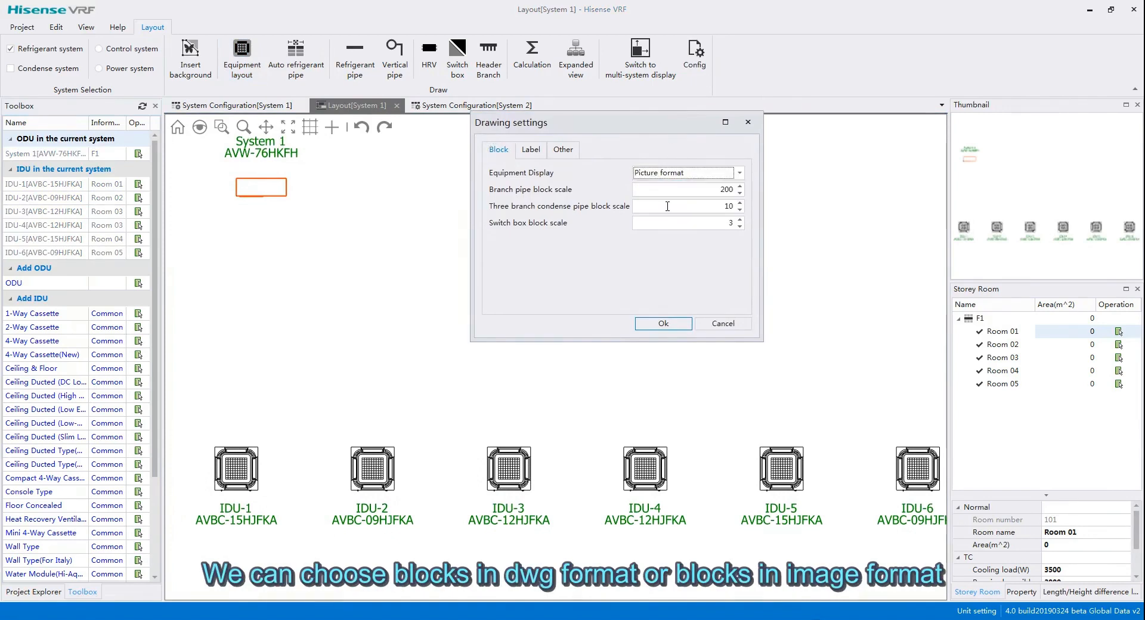
left_click(657, 322)
In the drawing's label settings, add Rated capacity to the indoor unit label content alongside Name and Model.
left_click(692, 50)
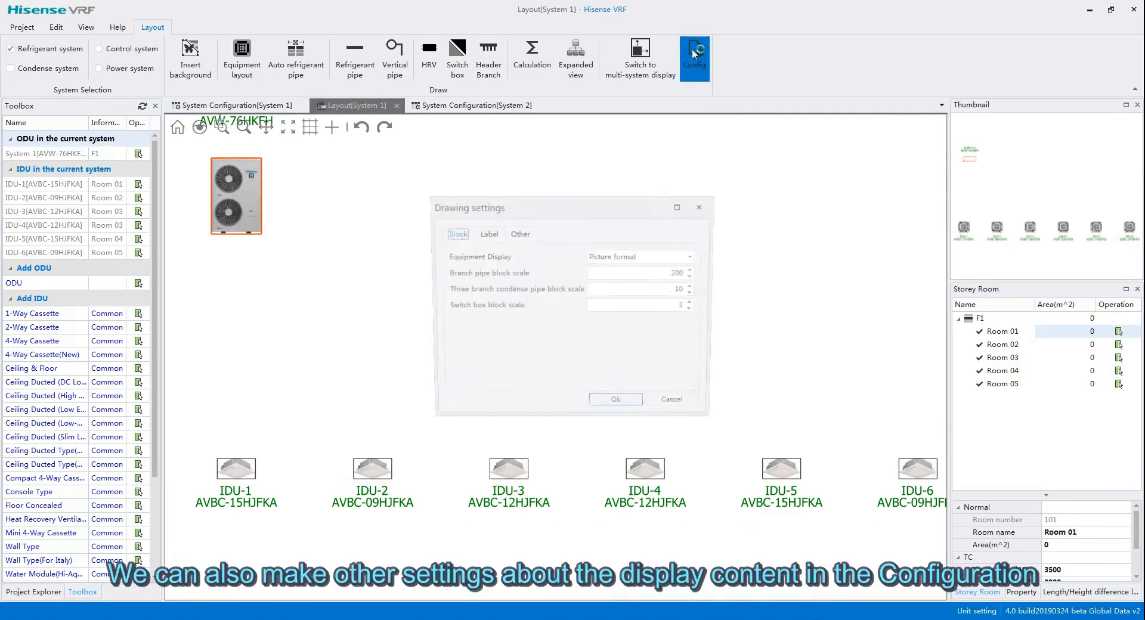
left_click(491, 233)
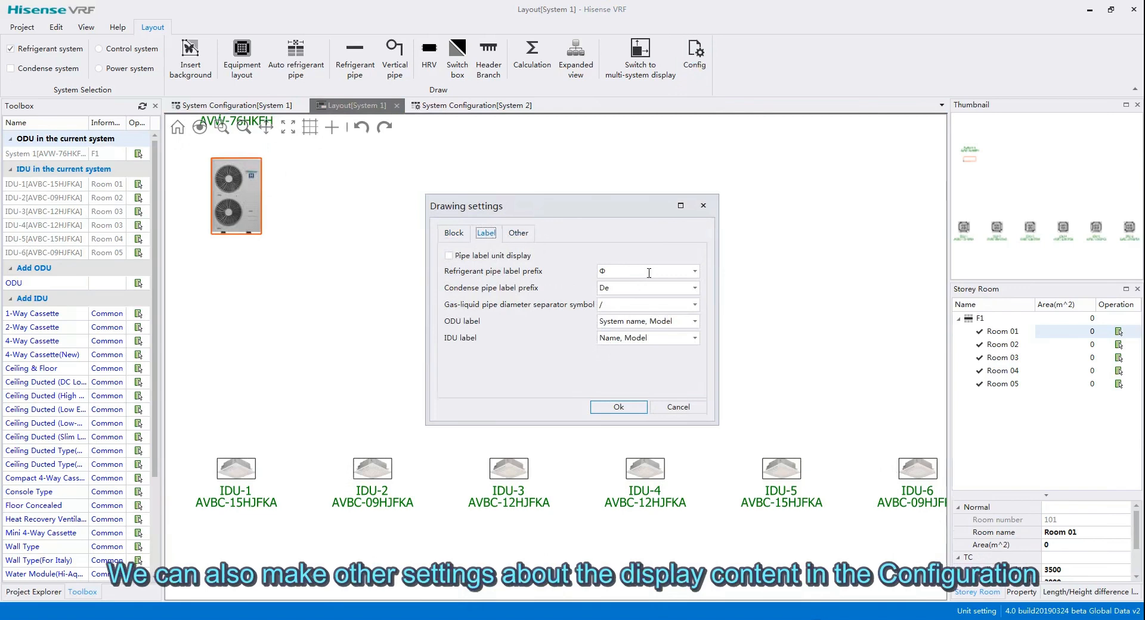
left_click(449, 256)
left_click(449, 256)
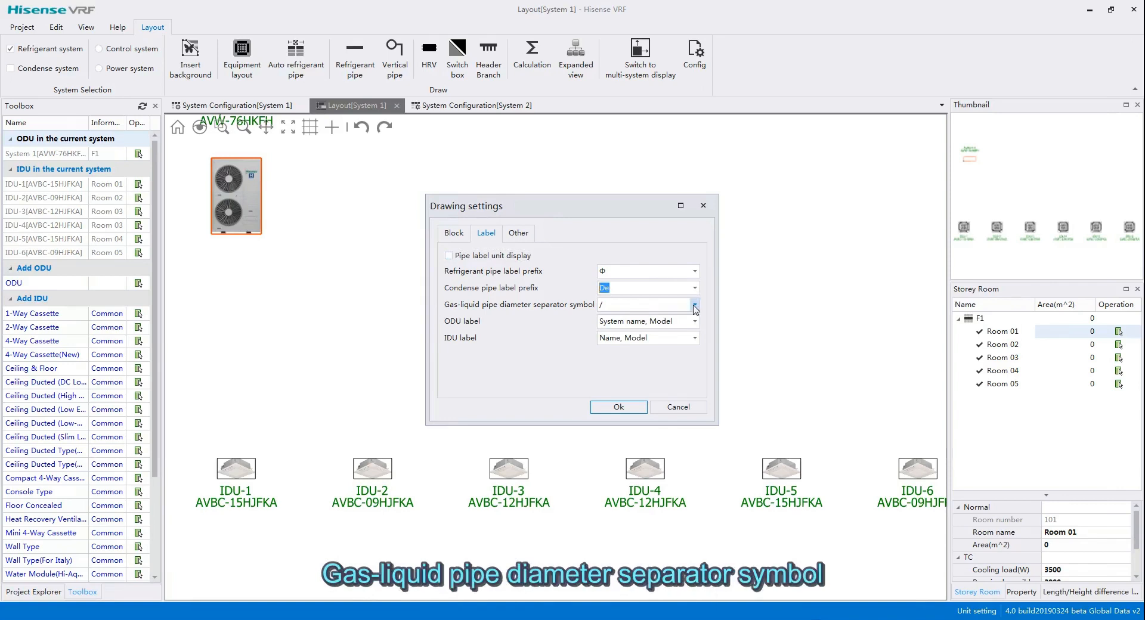
key("Tab")
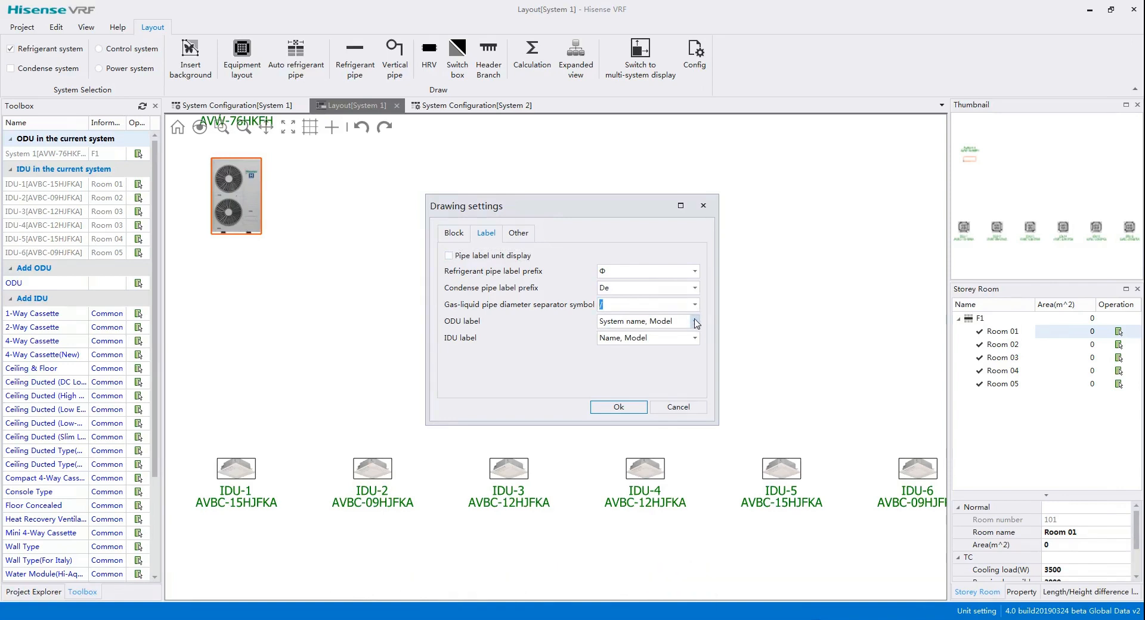
left_click(695, 338)
left_click(603, 385)
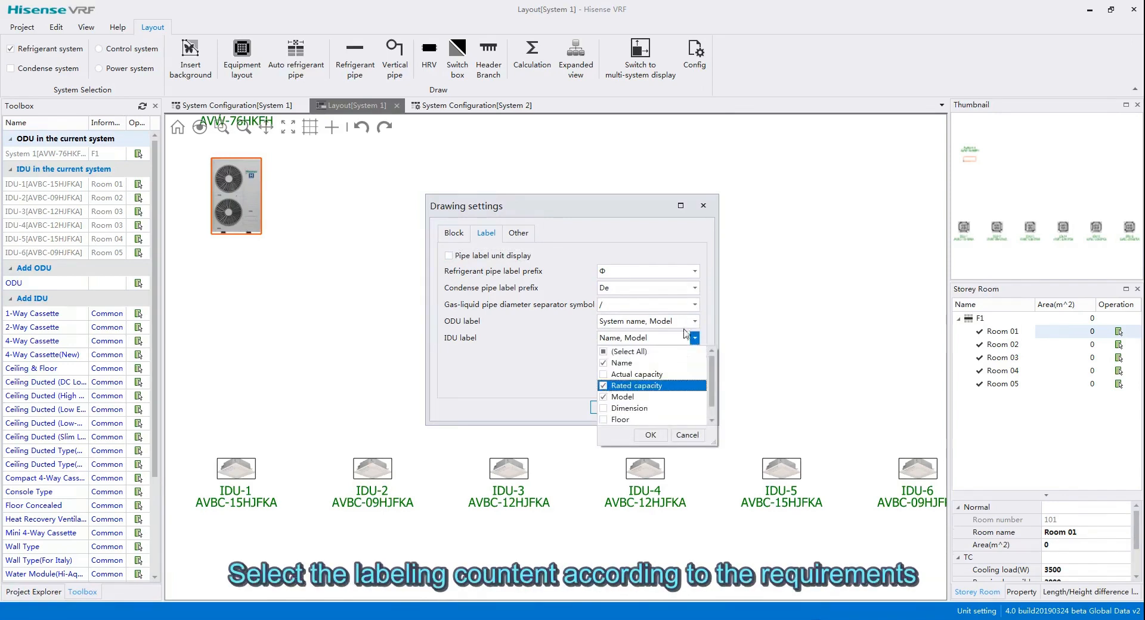
Add Rated capacity to the outdoor unit label content alongside System name and Model, and apply the drawing settings.
left_click(695, 321)
left_click(695, 320)
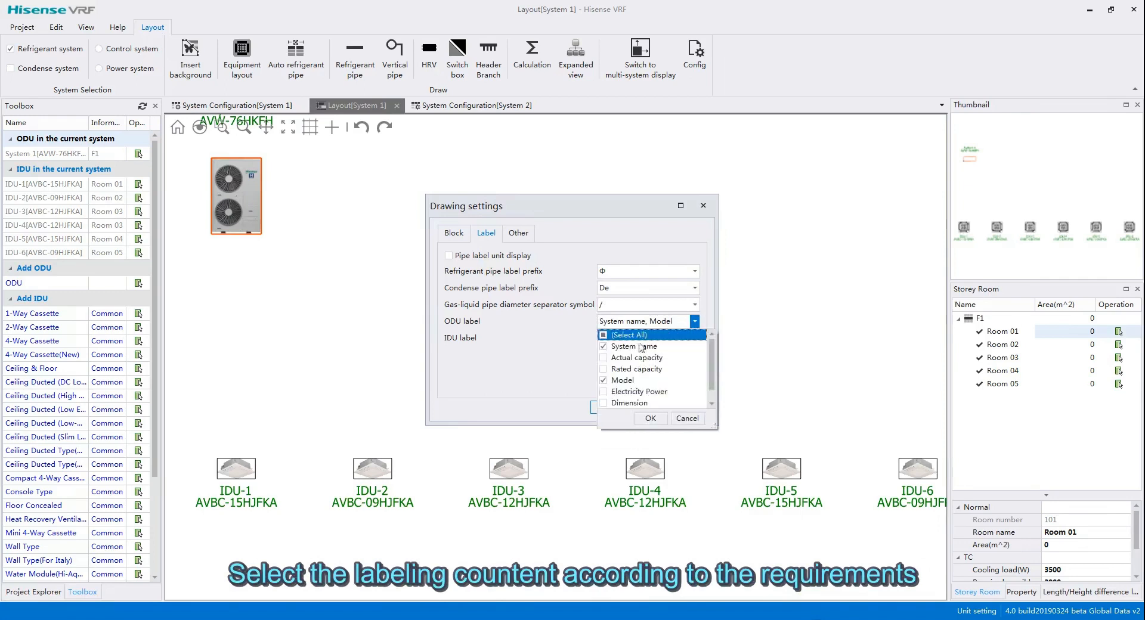
left_click(604, 369)
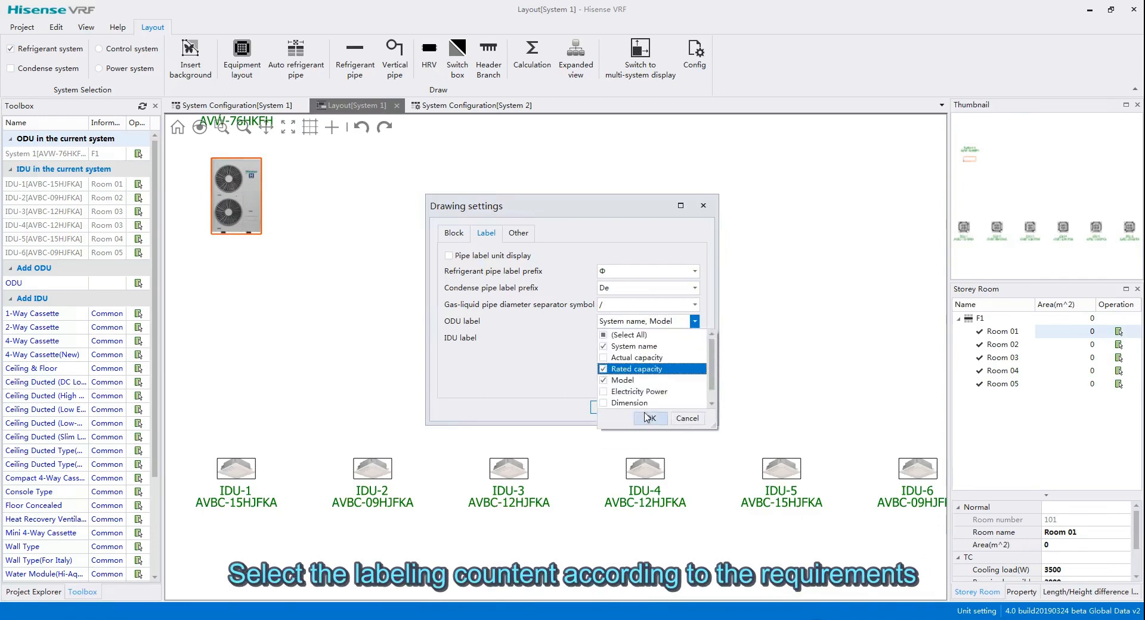
left_click(648, 418)
left_click(619, 407)
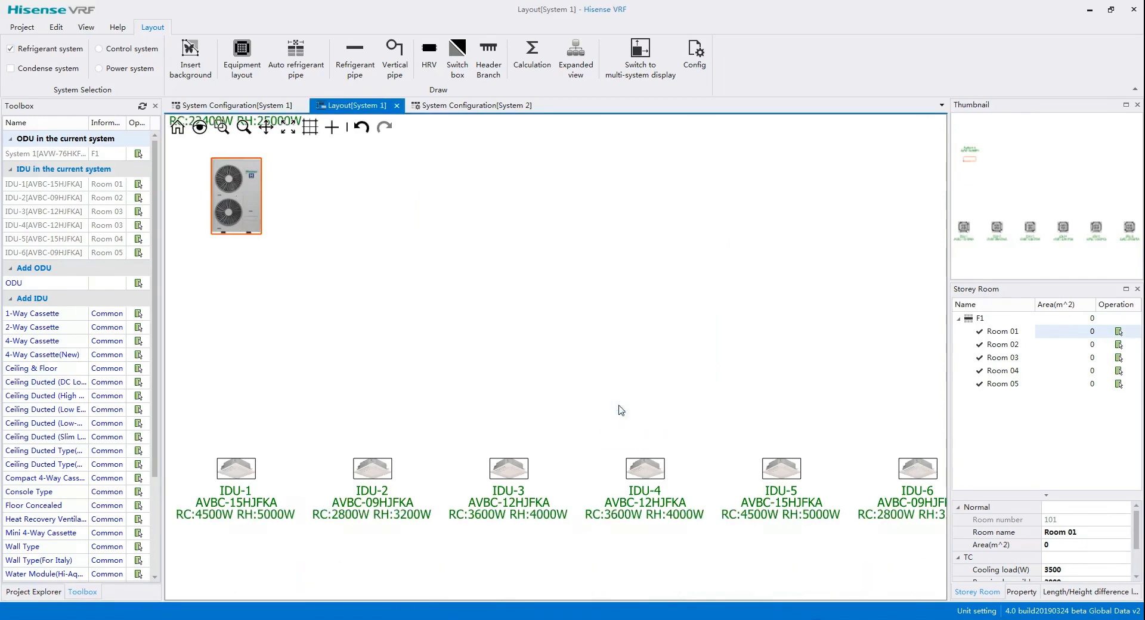
Open the drawing's layer settings, look through the equipment, pipe and room categories, and accept them.
right_click(417, 185)
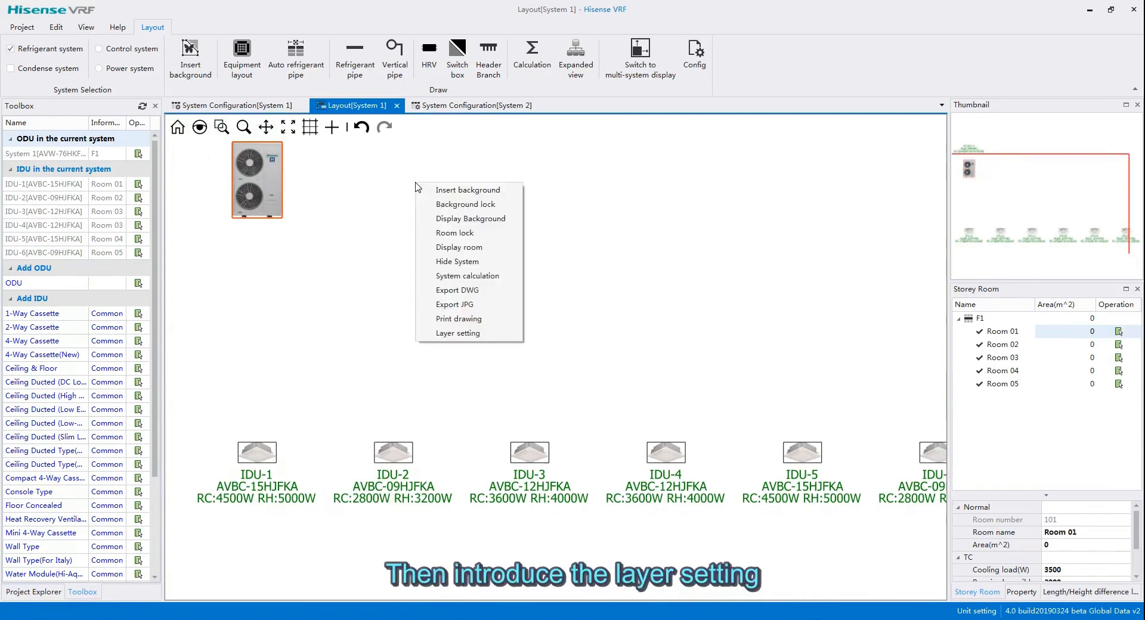
left_click(464, 336)
left_click_drag(549, 151, 641, 84)
left_click_drag(820, 234, 820, 277)
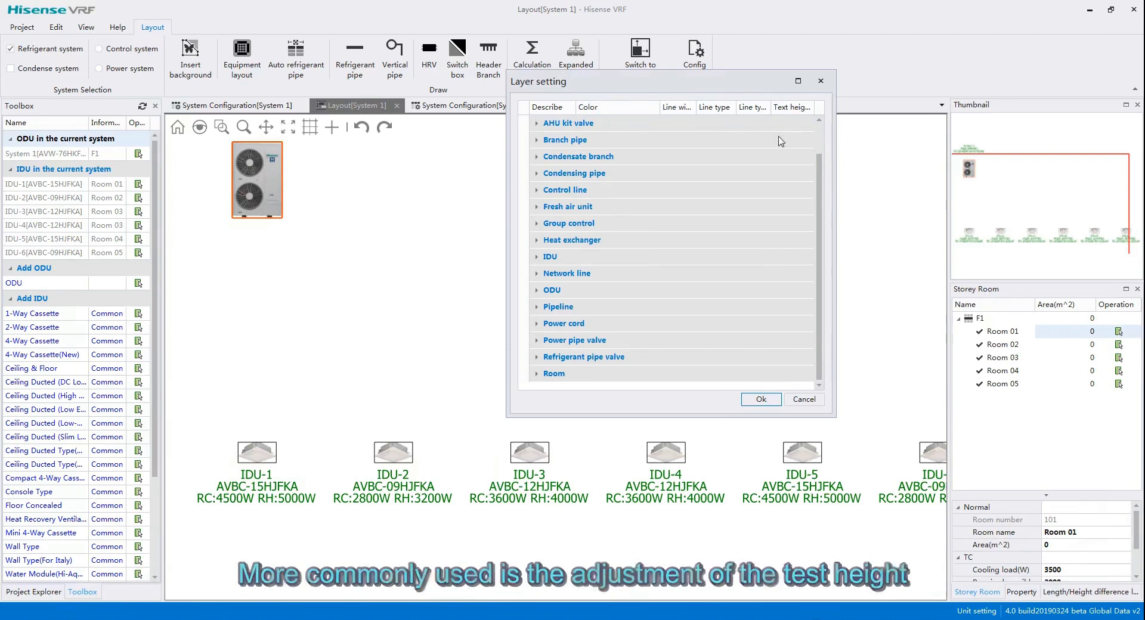
left_click(763, 399)
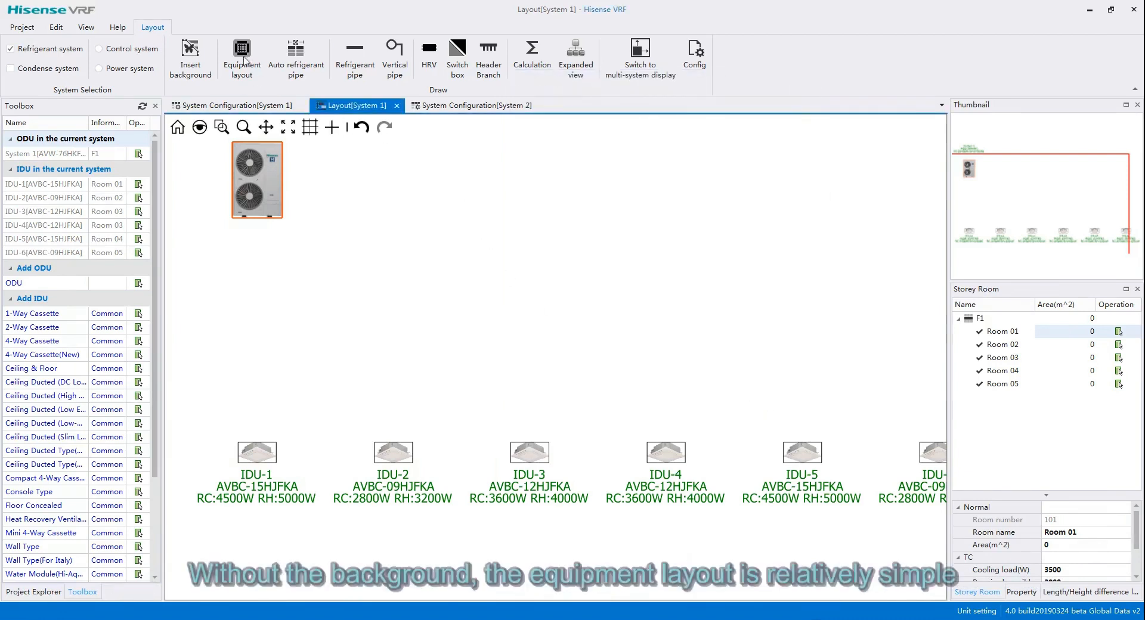
Automatically connect System 1's outdoor unit and six indoor units with refrigerant pipes.
left_click(294, 53)
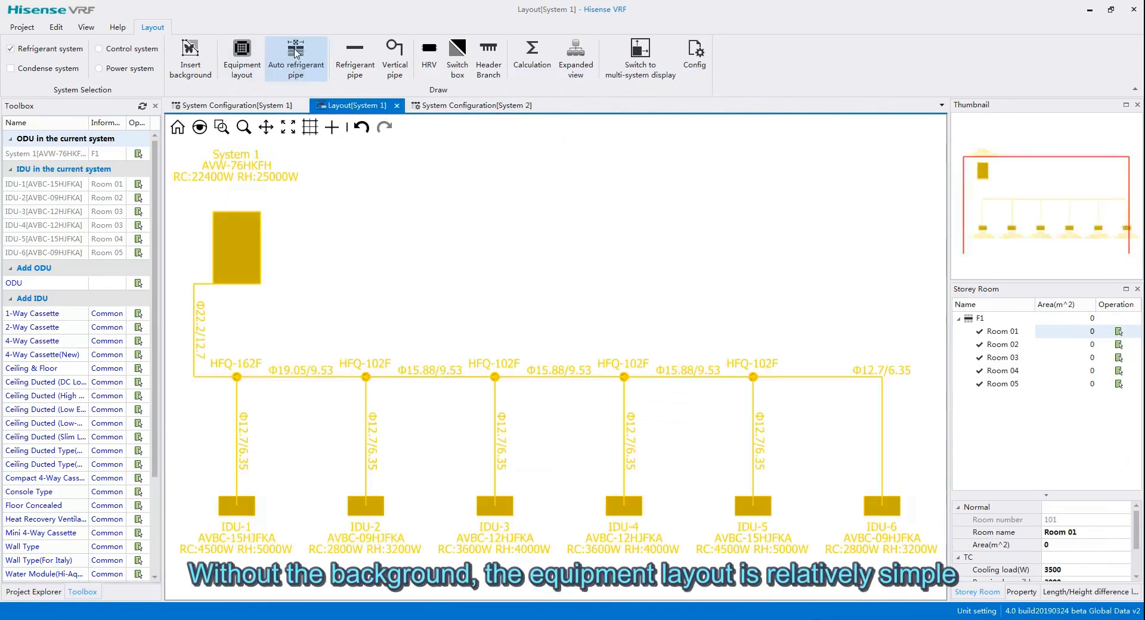
left_click_drag(303, 270, 328, 239)
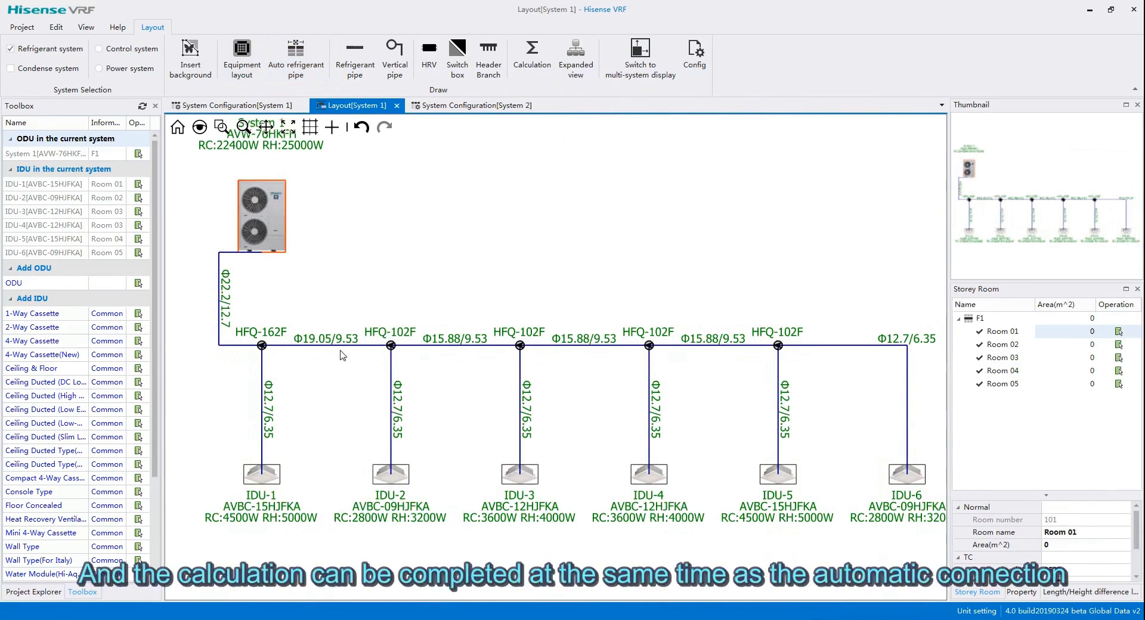
scroll(596, 341, "down", 2)
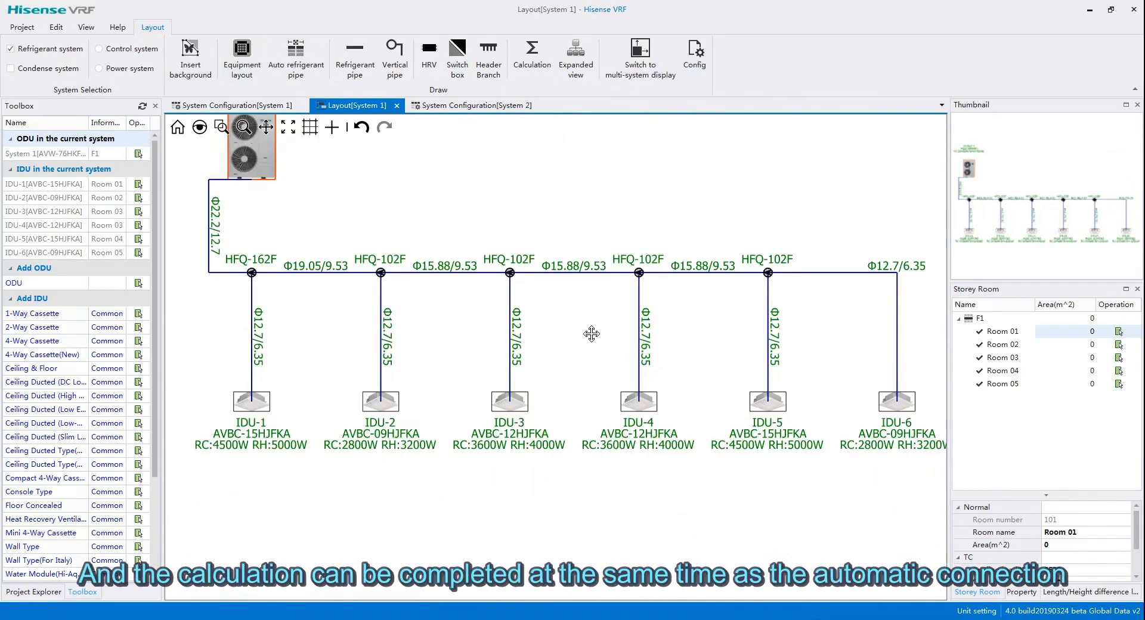
Open the properties of the pipe to IDU-6 and switch its use of custom length off and back on.
double_click(829, 288)
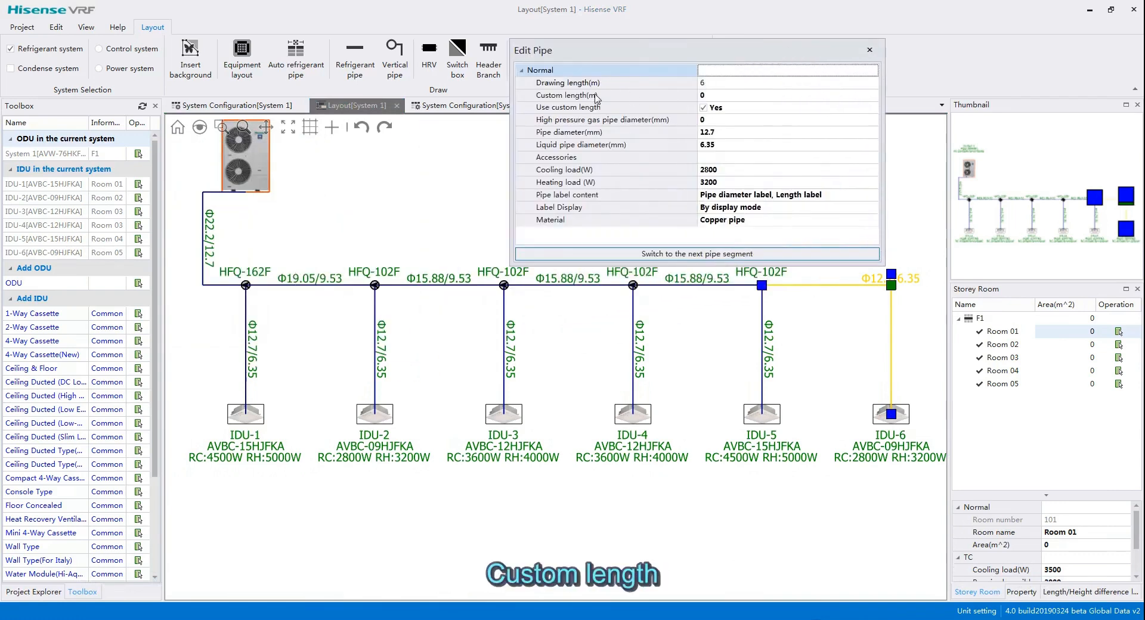
left_click(597, 97)
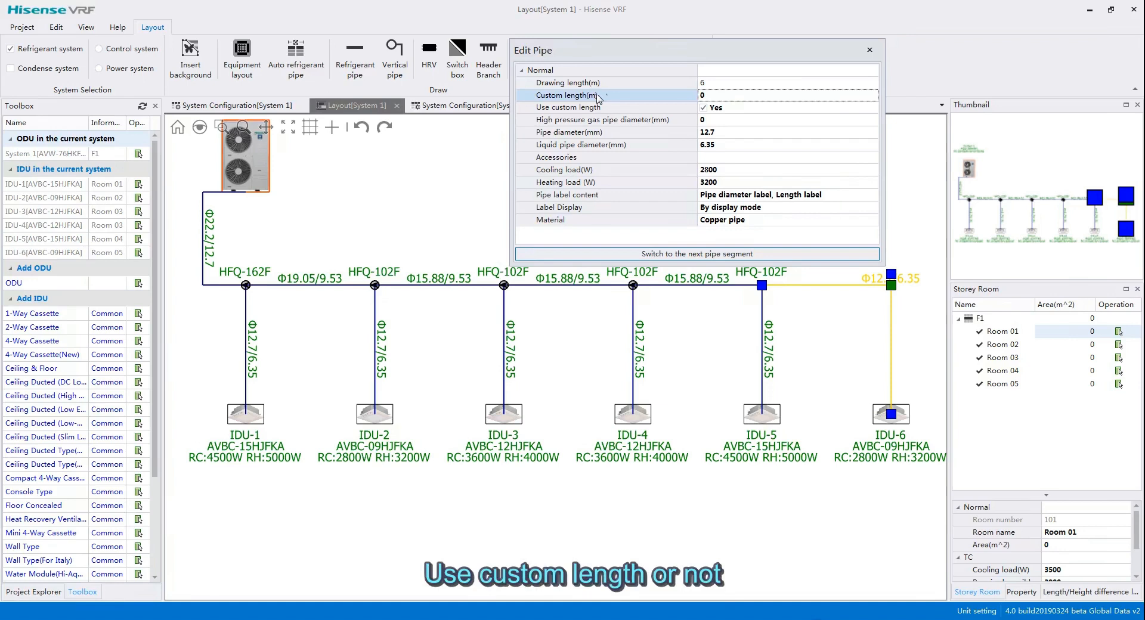
left_click(609, 109)
left_click(704, 108)
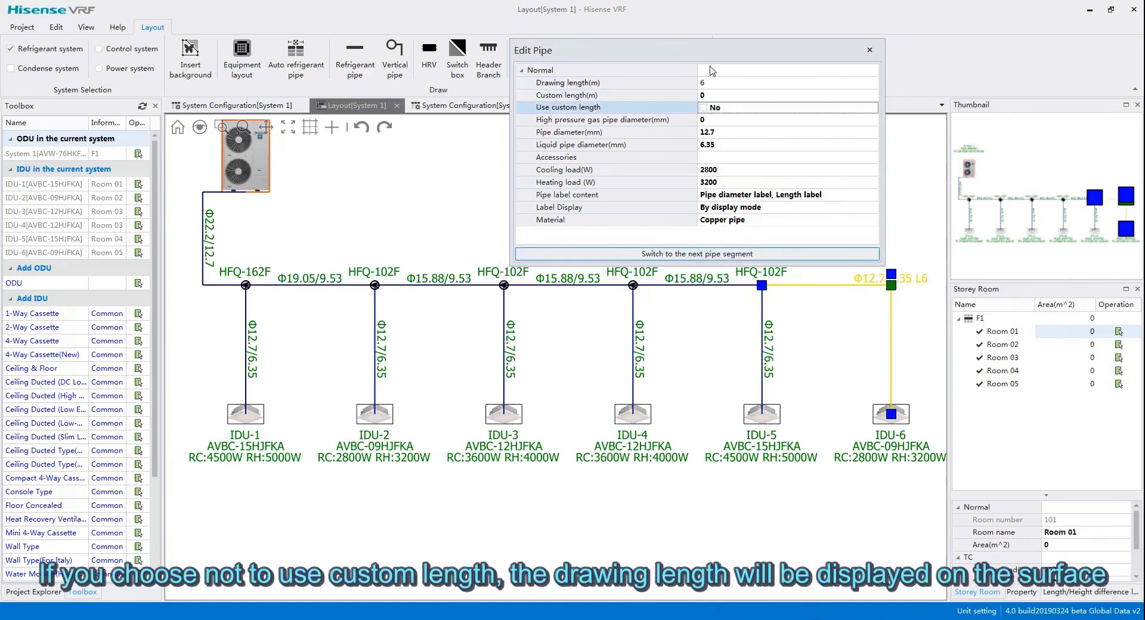
left_click(702, 110)
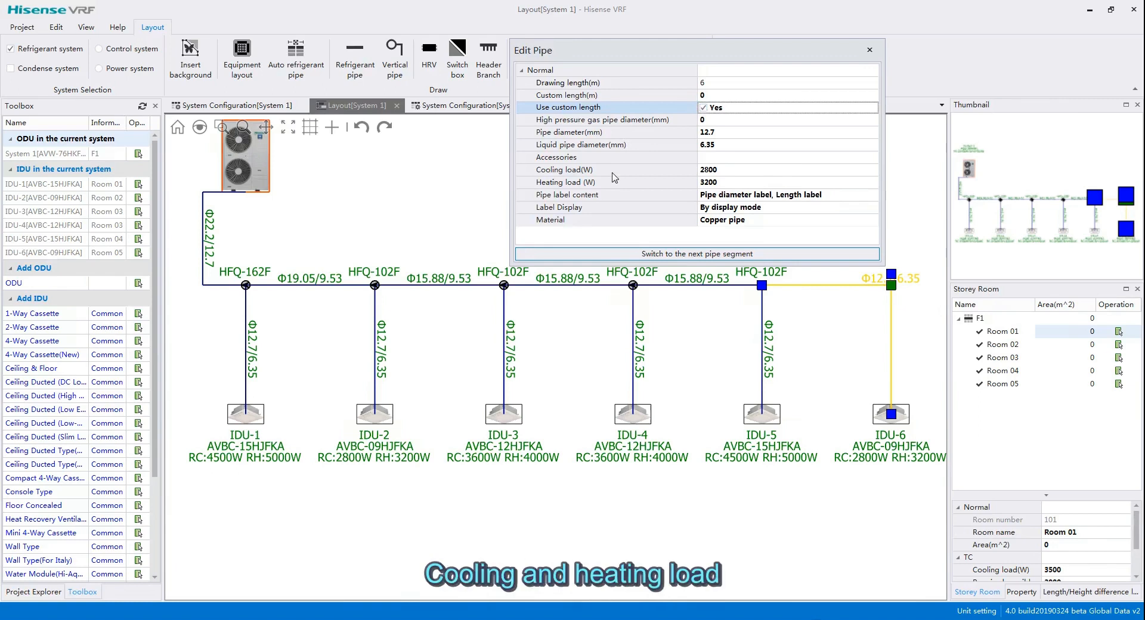
Remove the pipe diameter label from the IDU-6 pipe's label content, keeping only the length label, and close its properties.
left_click(846, 195)
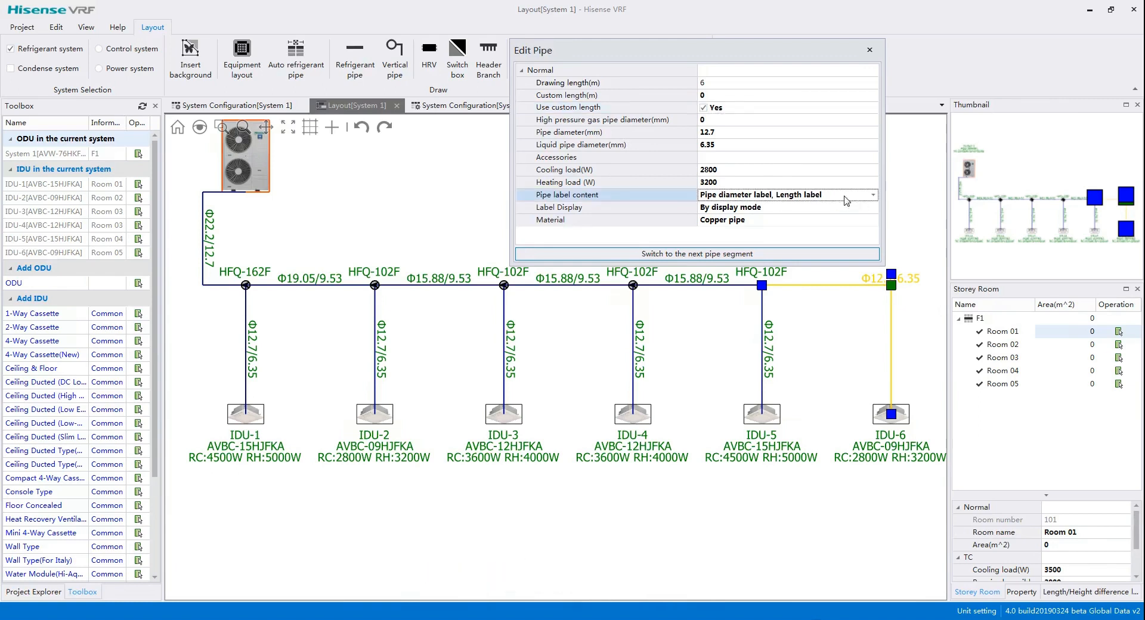
left_click(871, 195)
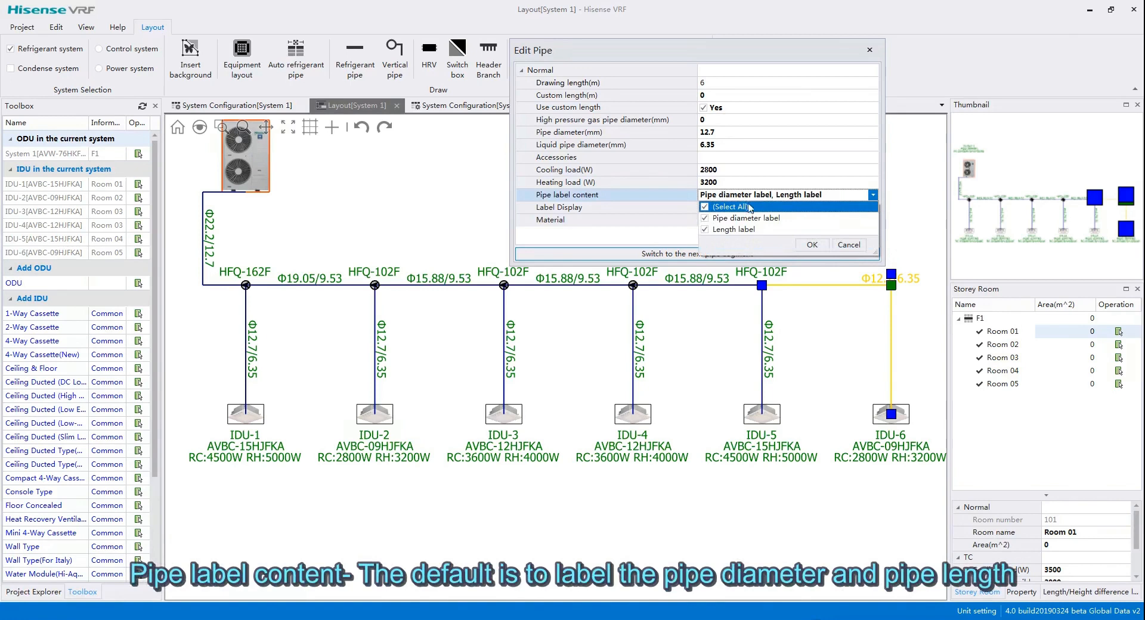
left_click(705, 219)
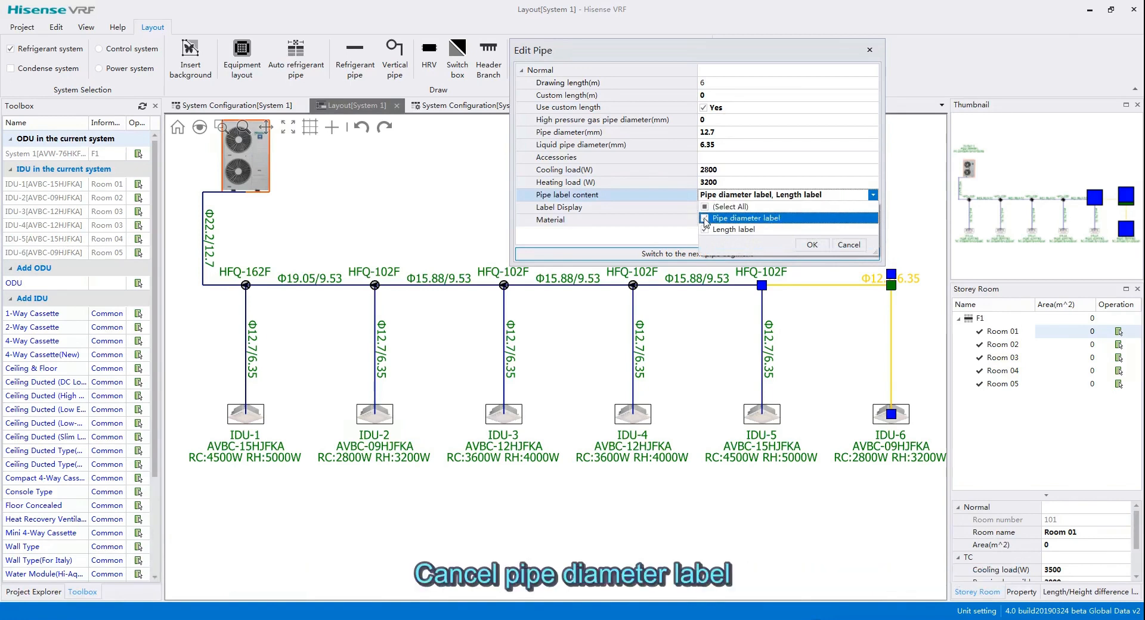
left_click(812, 245)
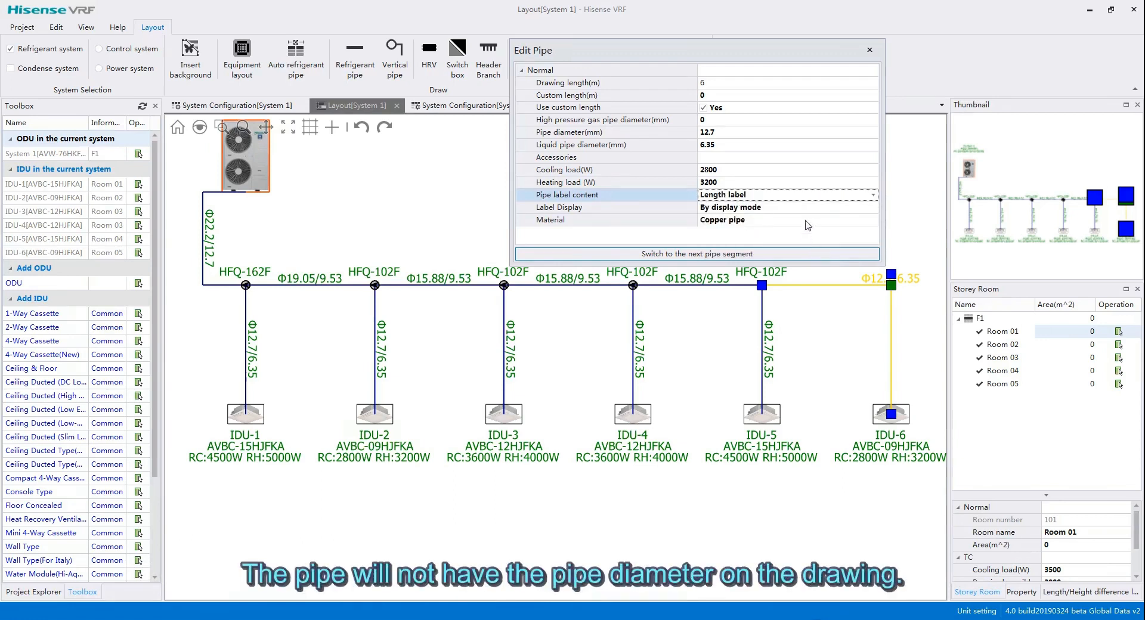
left_click(872, 51)
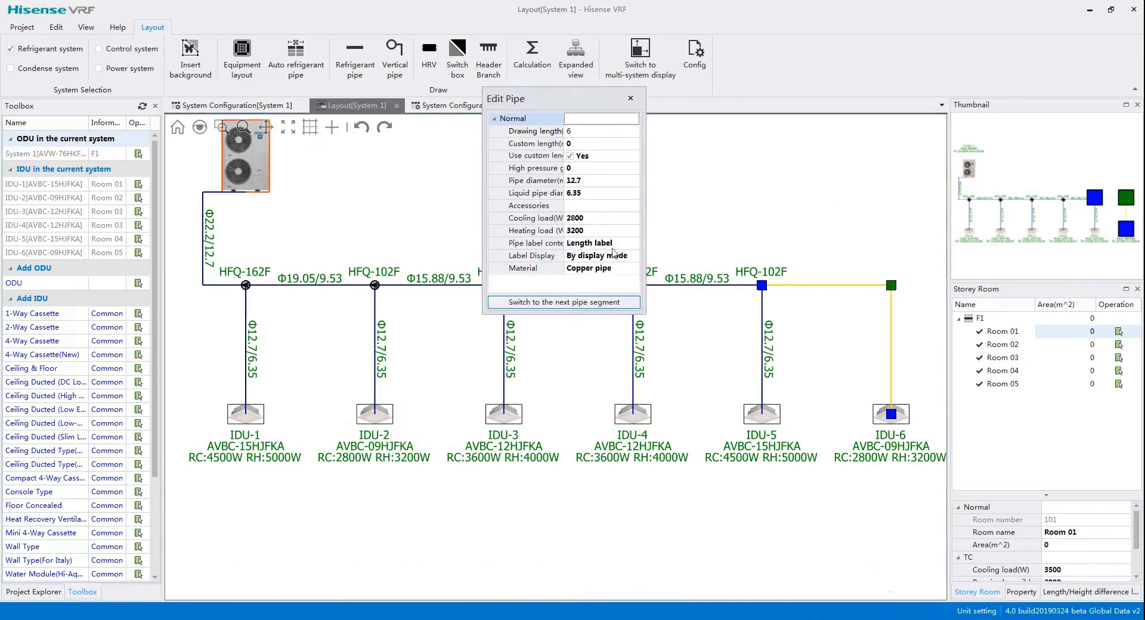
Add the pipe diameter label back to the IDU-6 pipe's label content next to the length label.
left_click(625, 243)
left_click(634, 244)
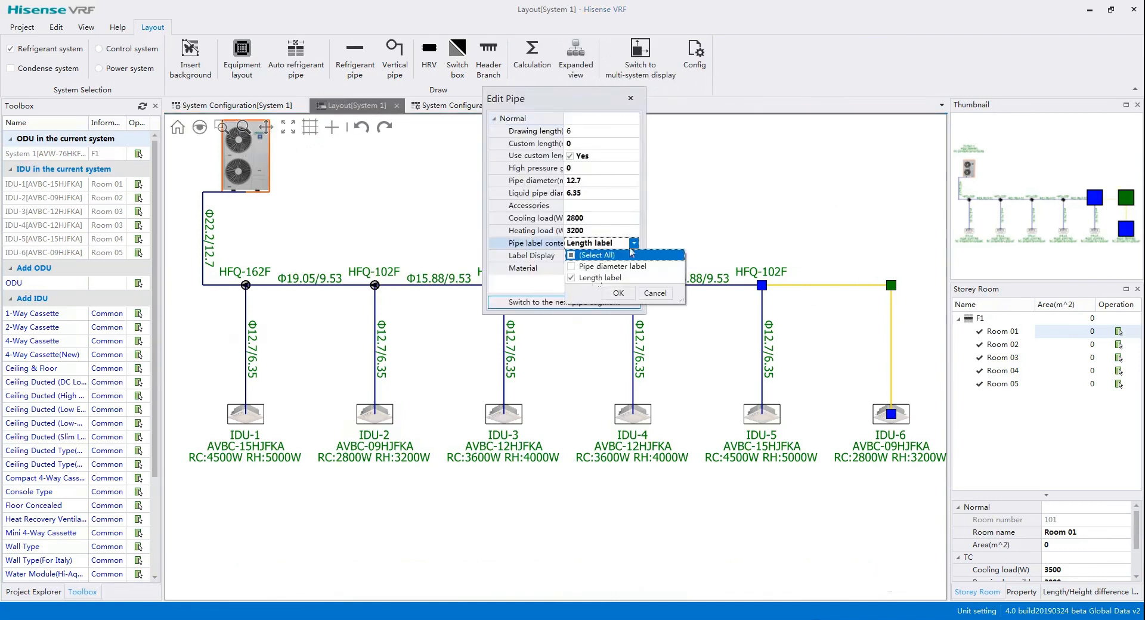
left_click(580, 266)
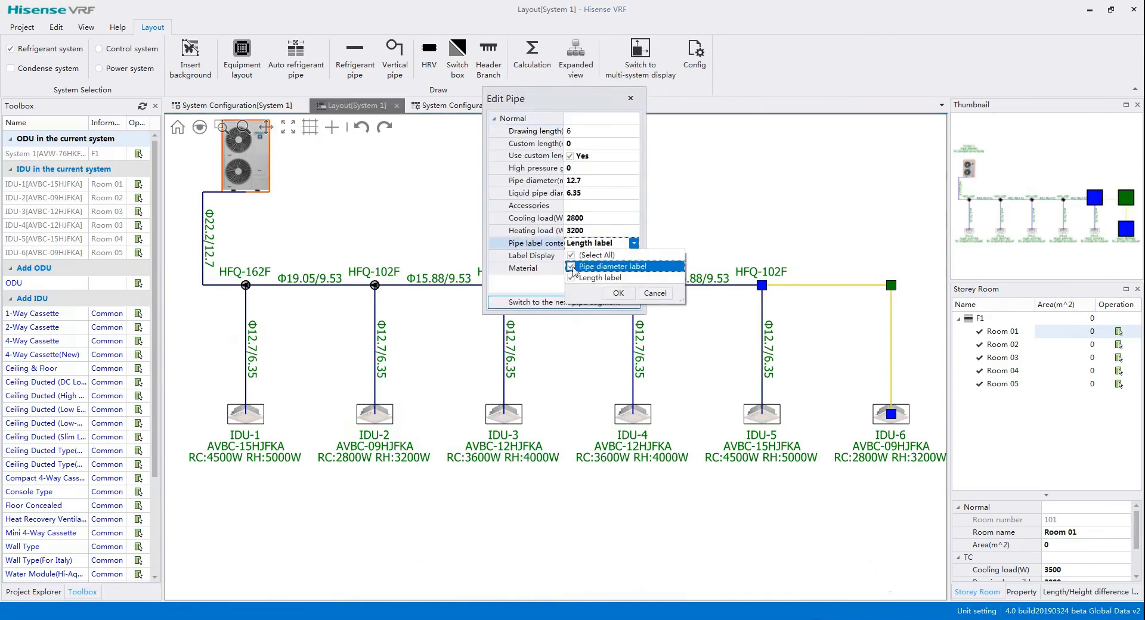
left_click(607, 293)
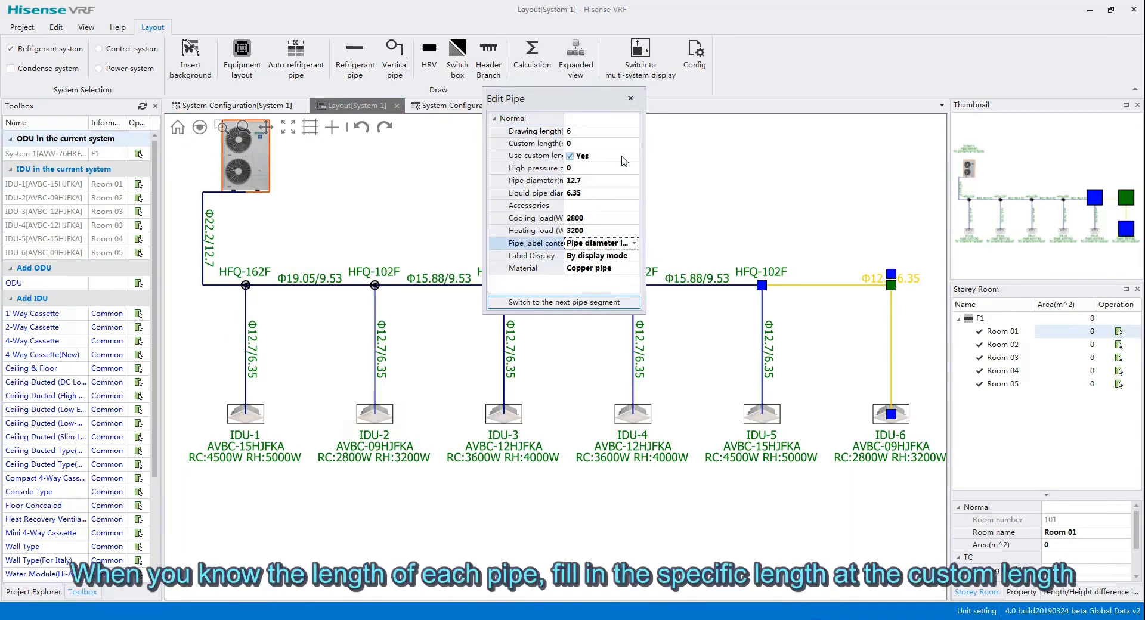
Set custom lengths of 2 m for the IDU-2–IDU-3 and IDU-4–IDU-5 main segments and the IDU-5 branch, and 3 m for all other pipes.
left_click(580, 143)
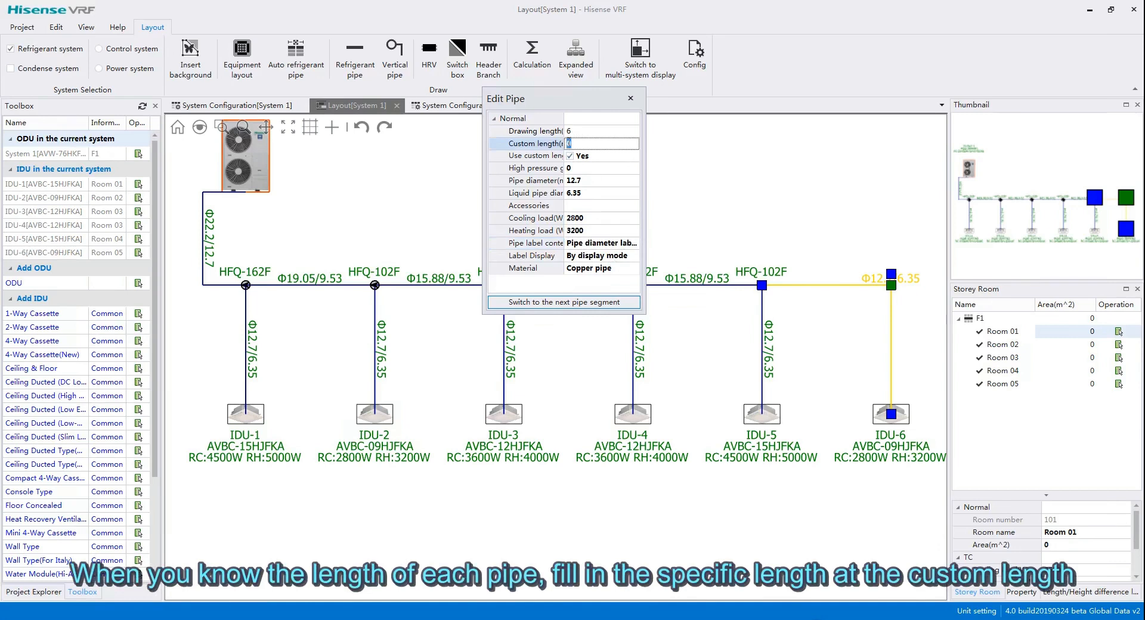
left_click(547, 303)
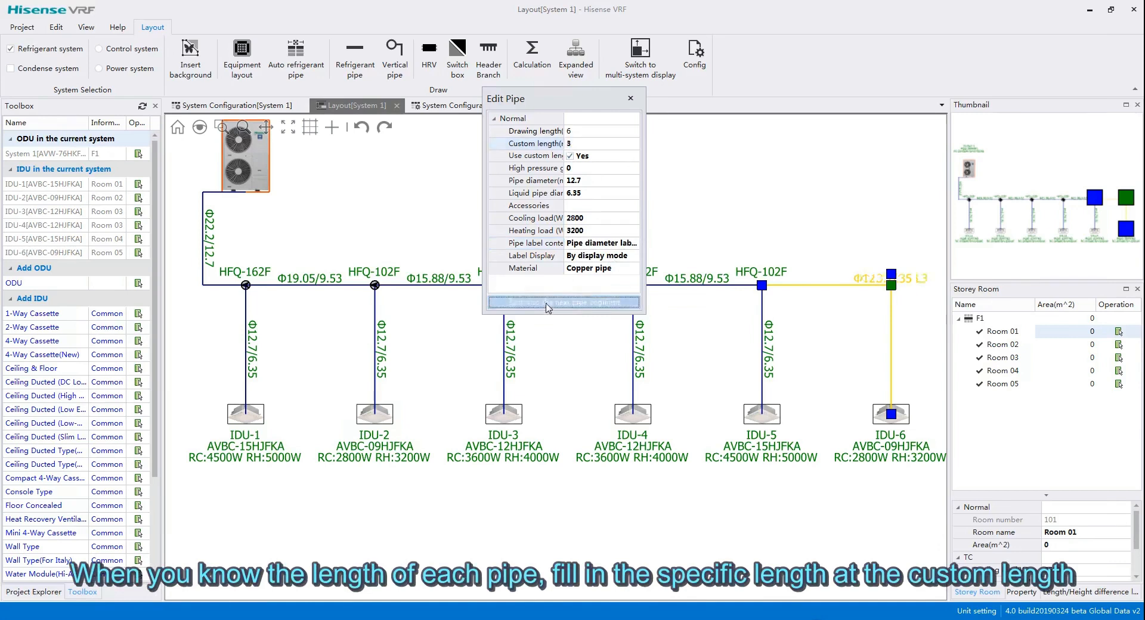
left_click(579, 144)
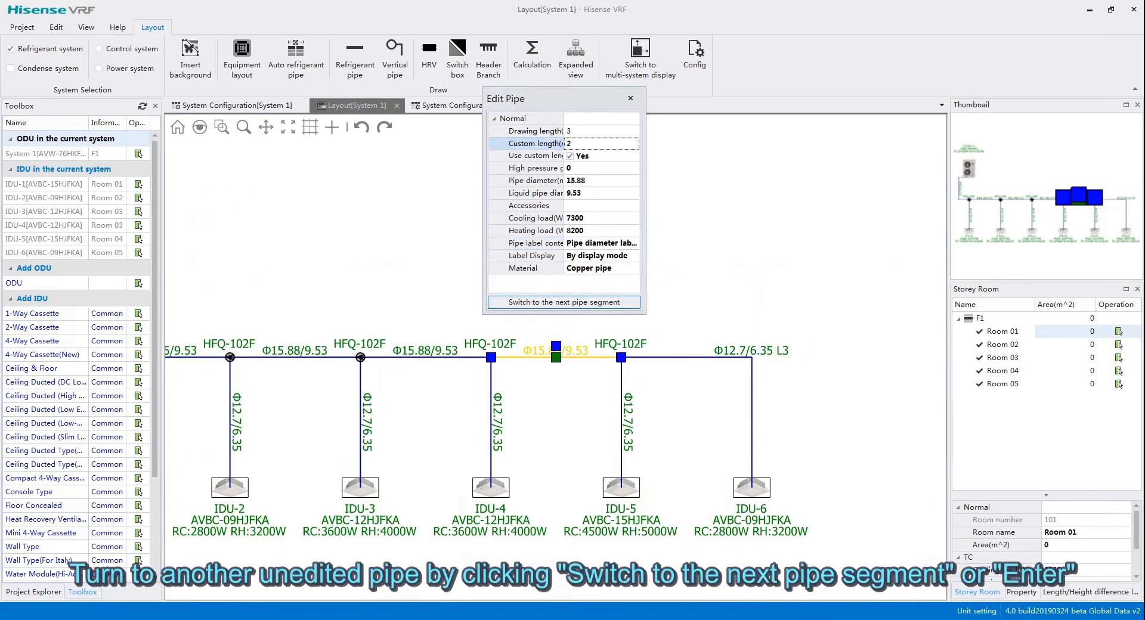
type("2")
key("Return")
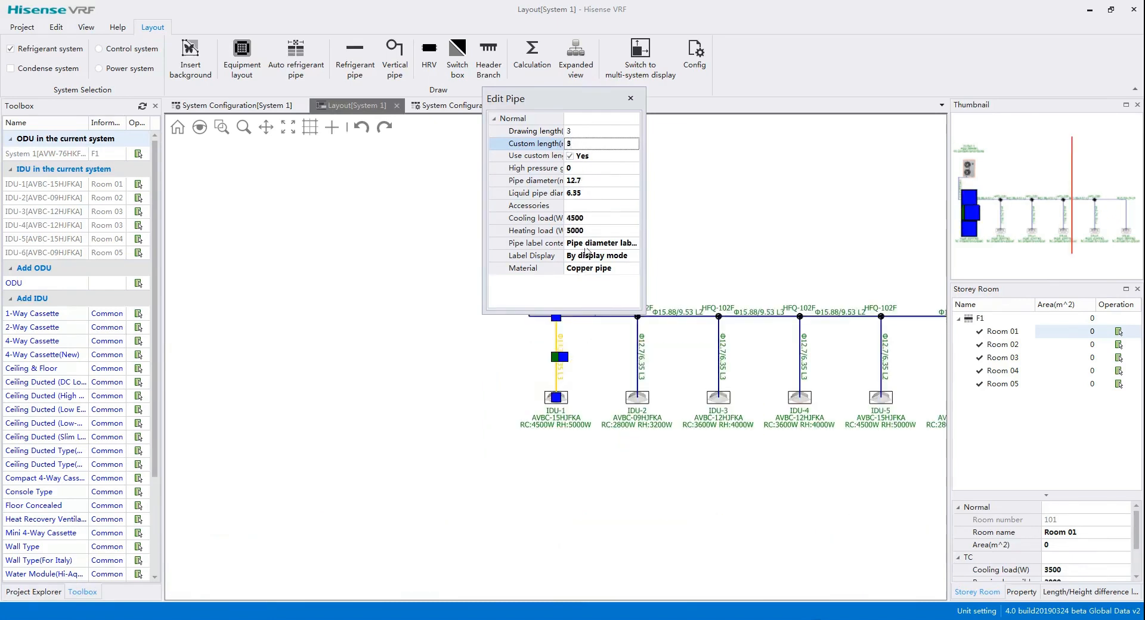
left_click(631, 97)
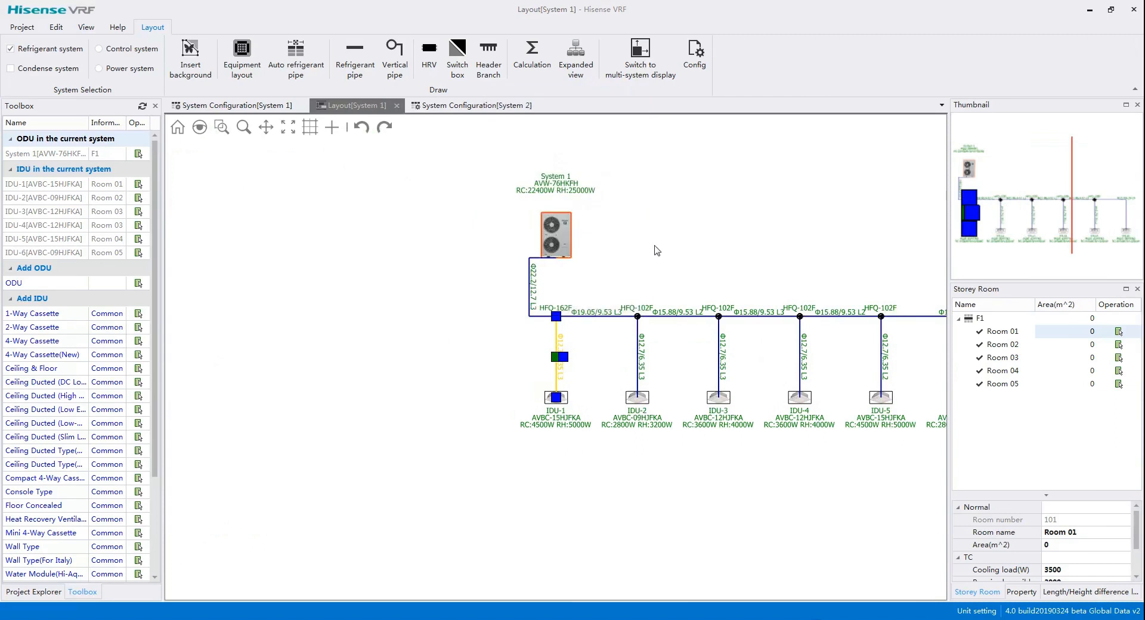
Open the expanded view of System 1 and examine the pipe sizes, lengths and branch joints along its indoor units.
left_click_drag(643, 265, 477, 270)
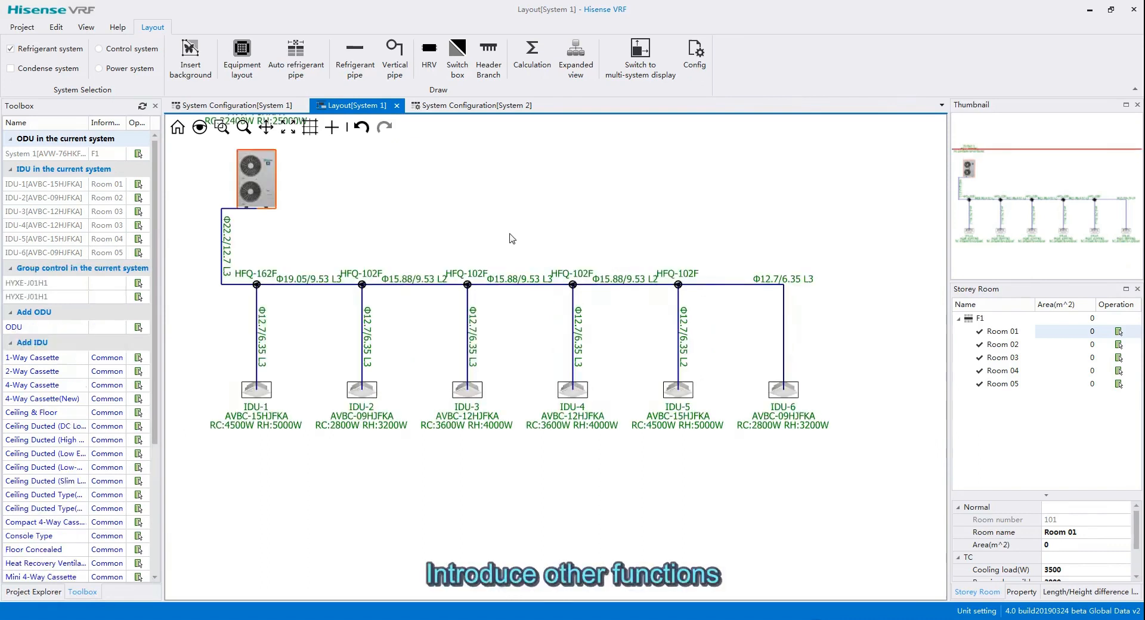
left_click(575, 48)
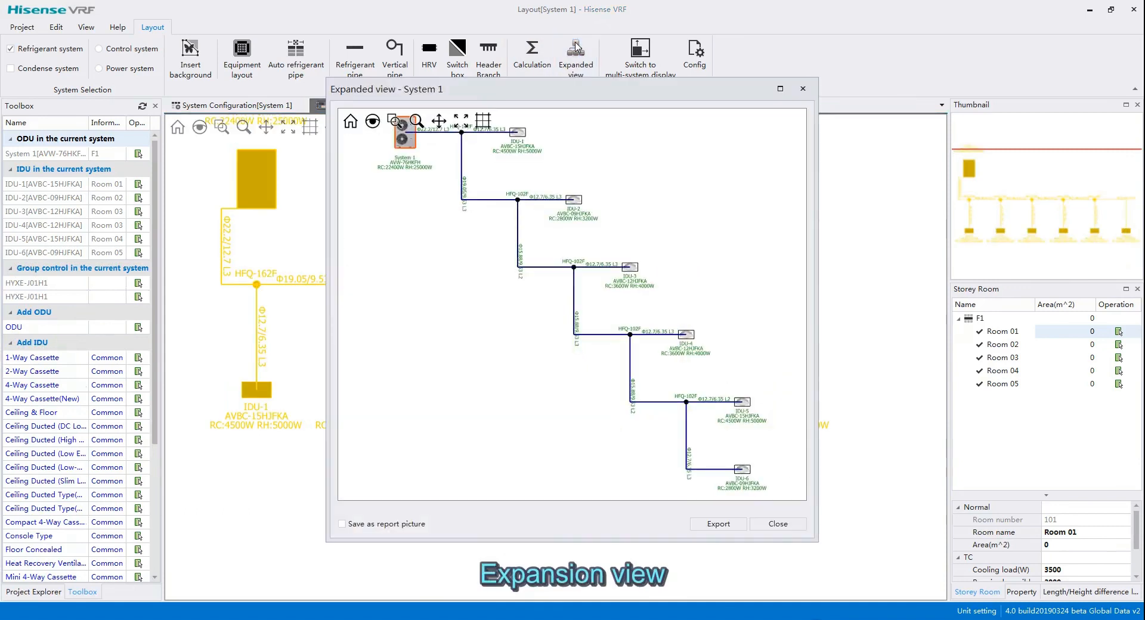
scroll(437, 184, "up", 2)
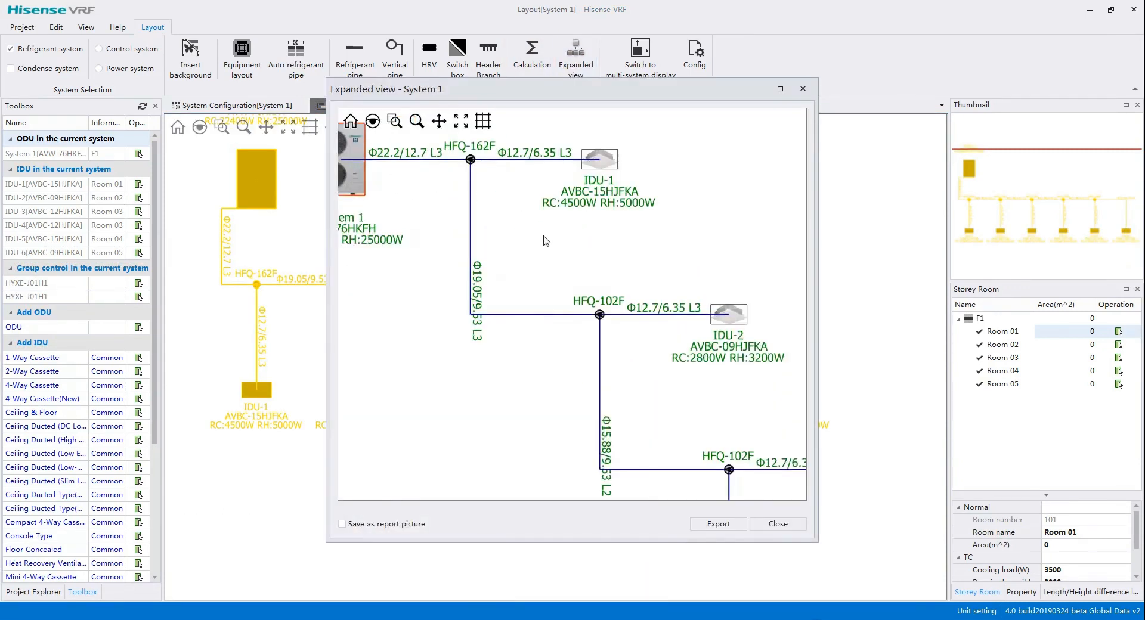
left_click_drag(545, 235, 531, 200)
left_click_drag(569, 306, 560, 262)
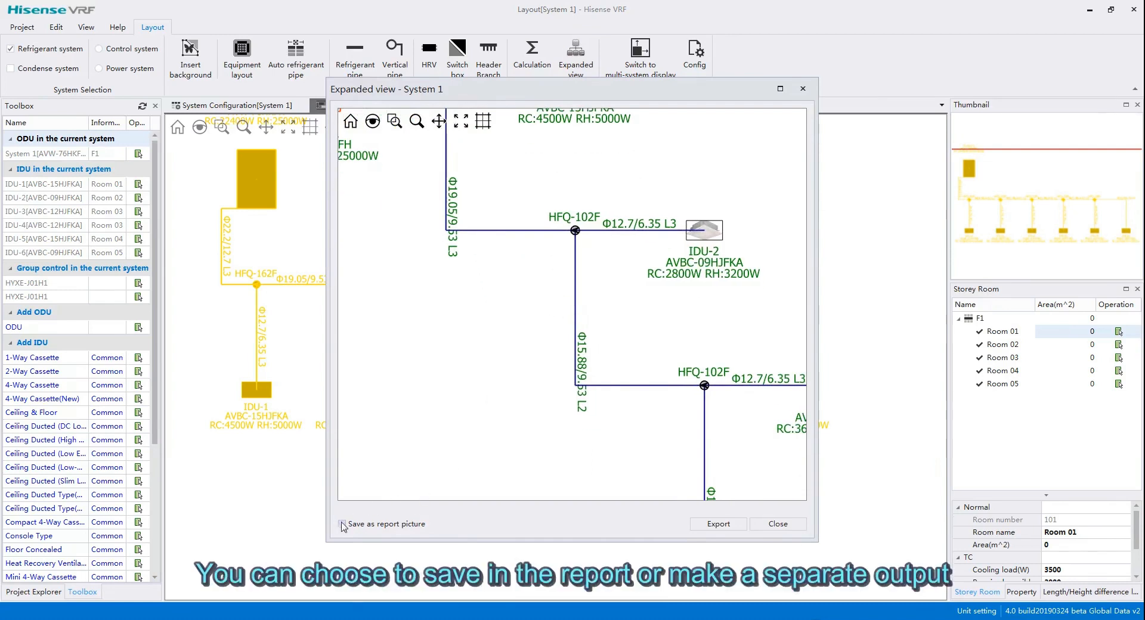
Check the available file types for exporting the expanded view, cancel the export, and close the expanded view.
left_click(727, 530)
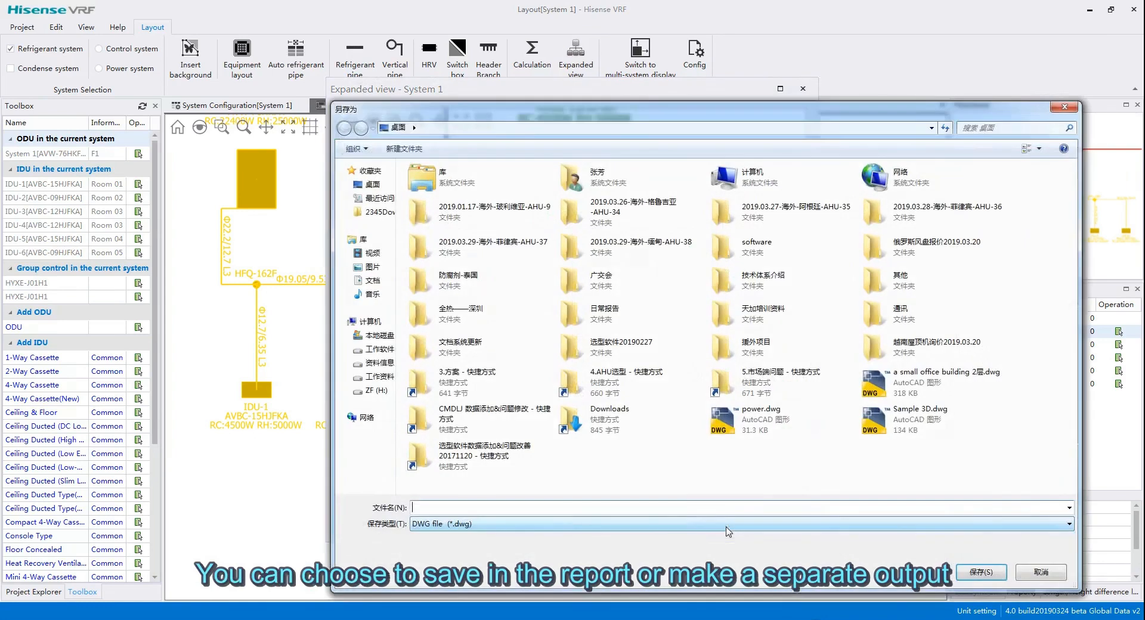
left_click(1056, 527)
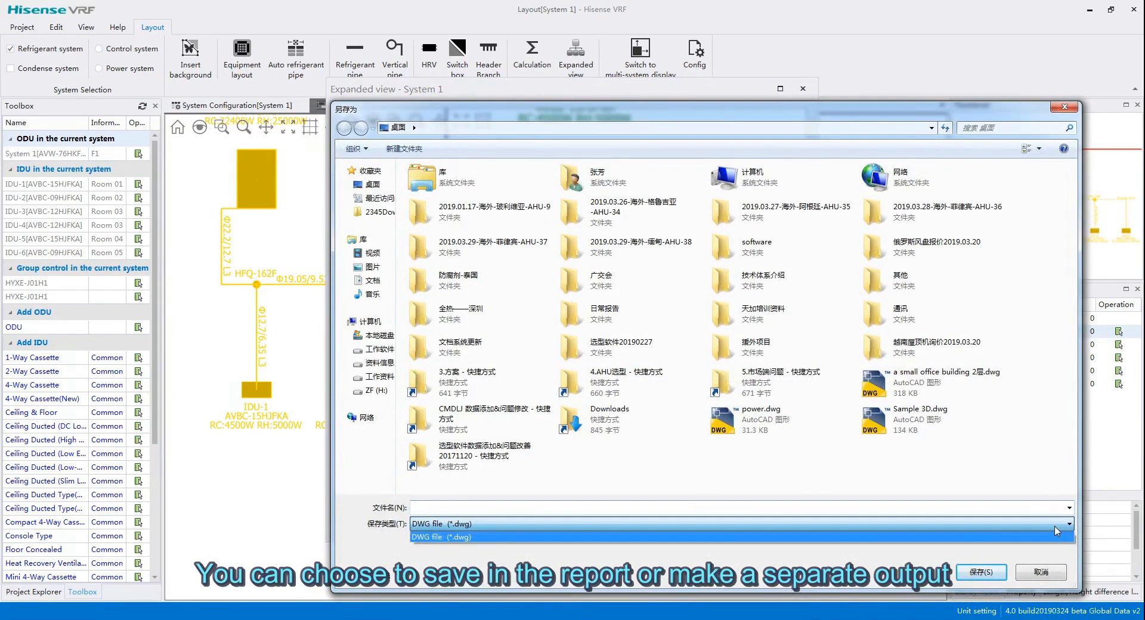
left_click(1053, 535)
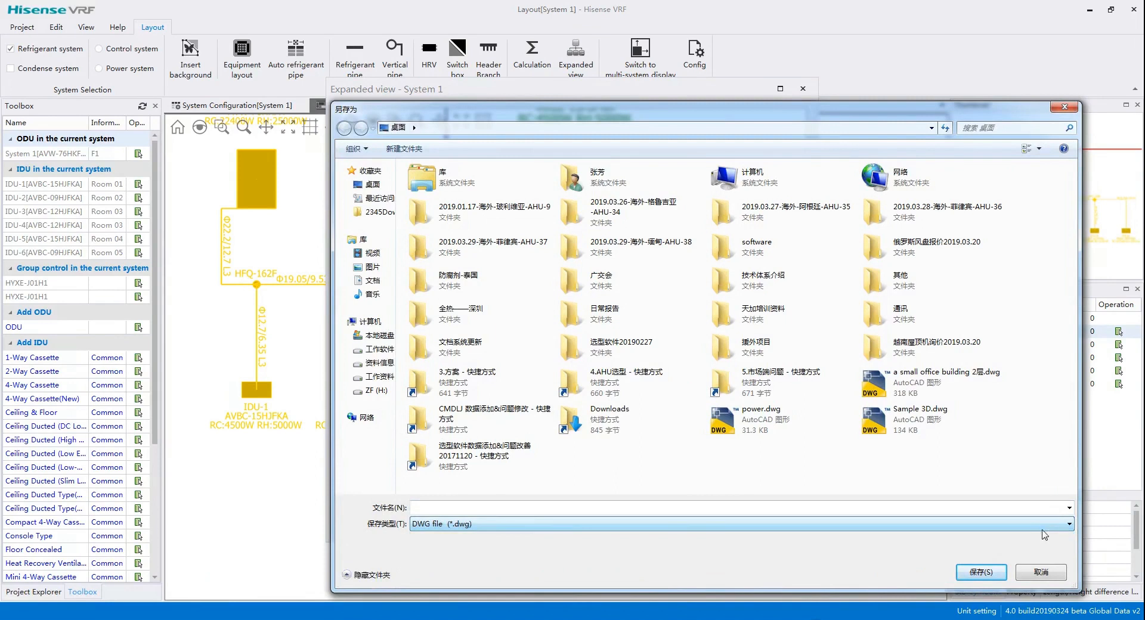
left_click(1040, 573)
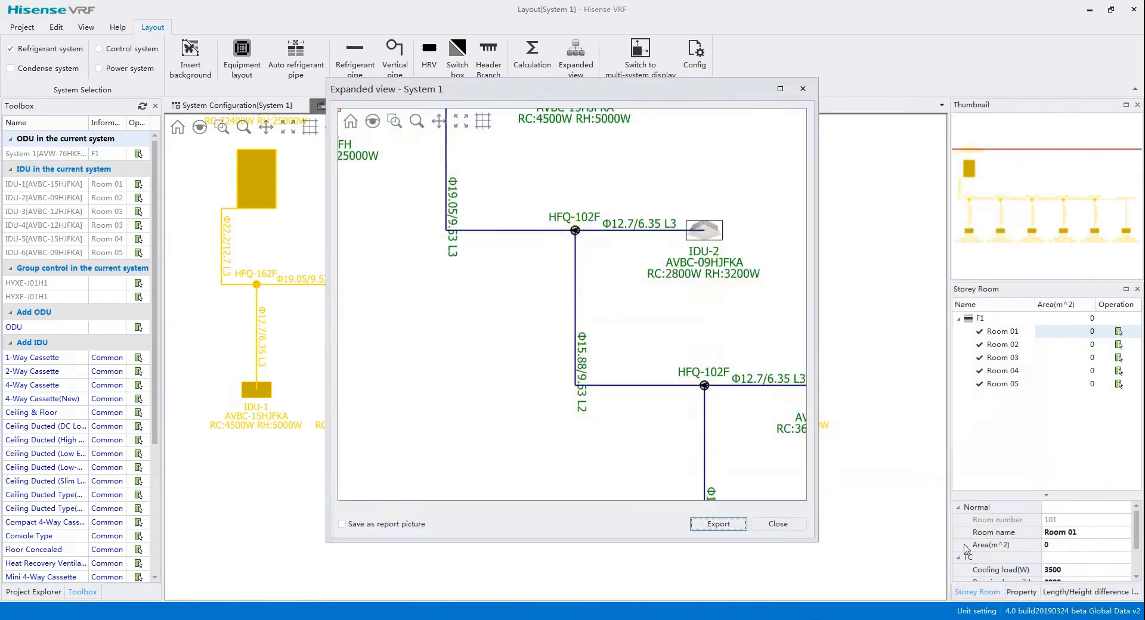
left_click(775, 527)
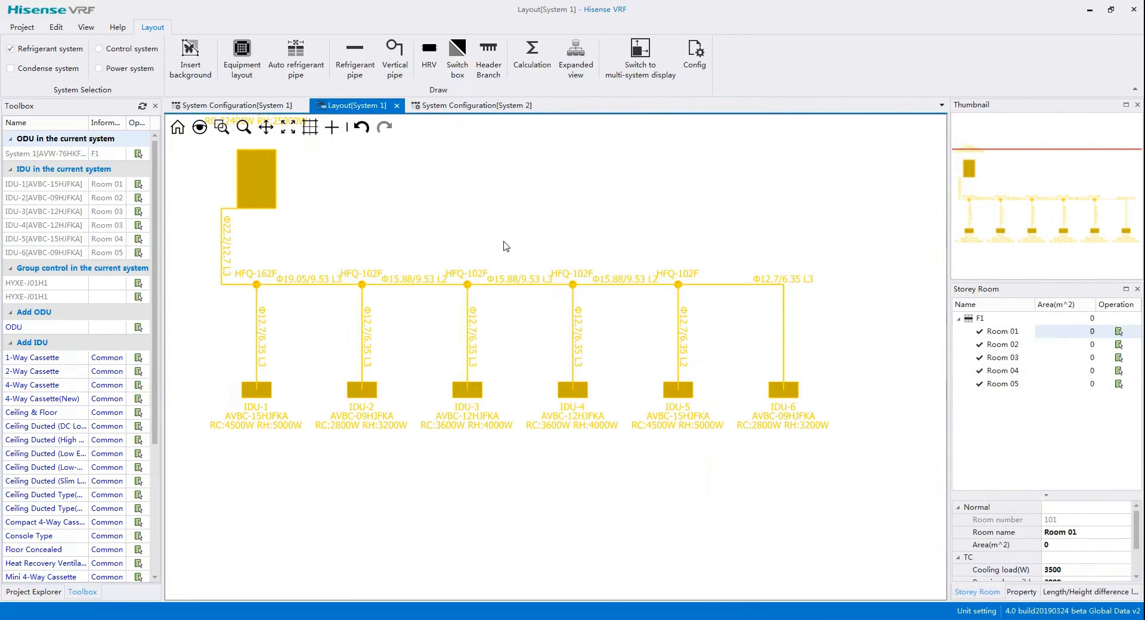
Open the DWG export and the JPG export for the System 1 layout in turn, cancelling each without saving.
right_click(481, 226)
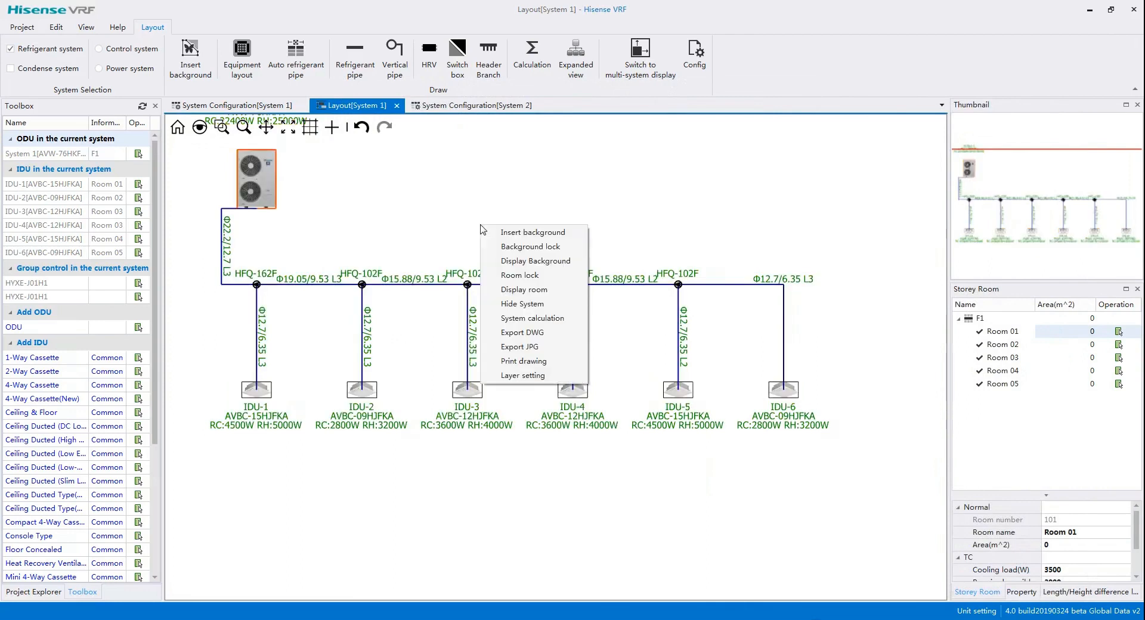
left_click(530, 332)
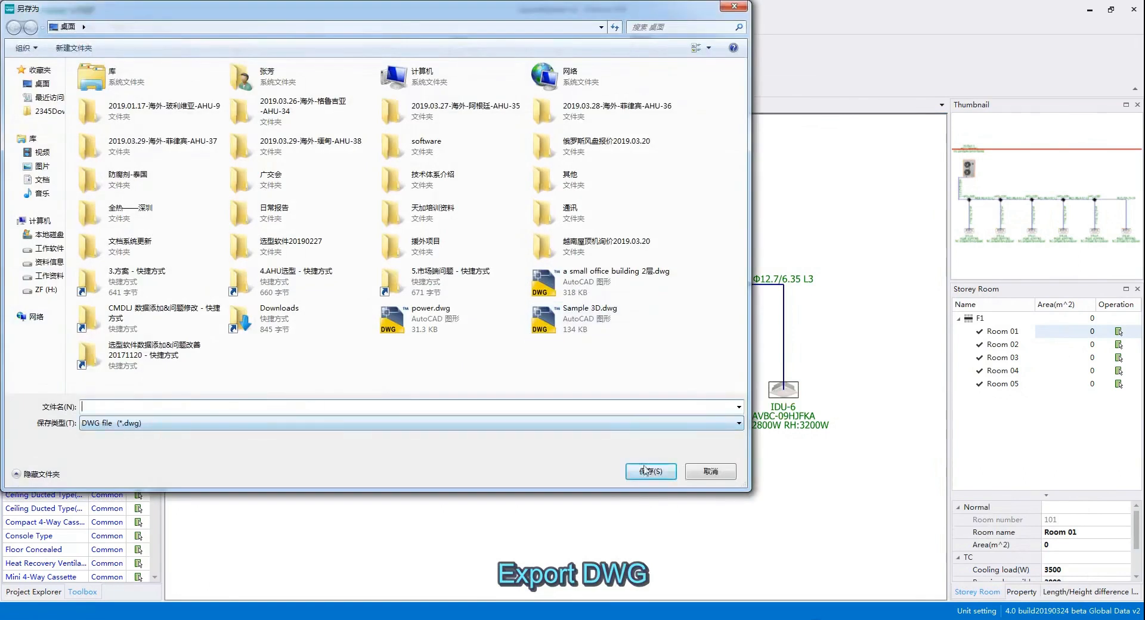
left_click(711, 471)
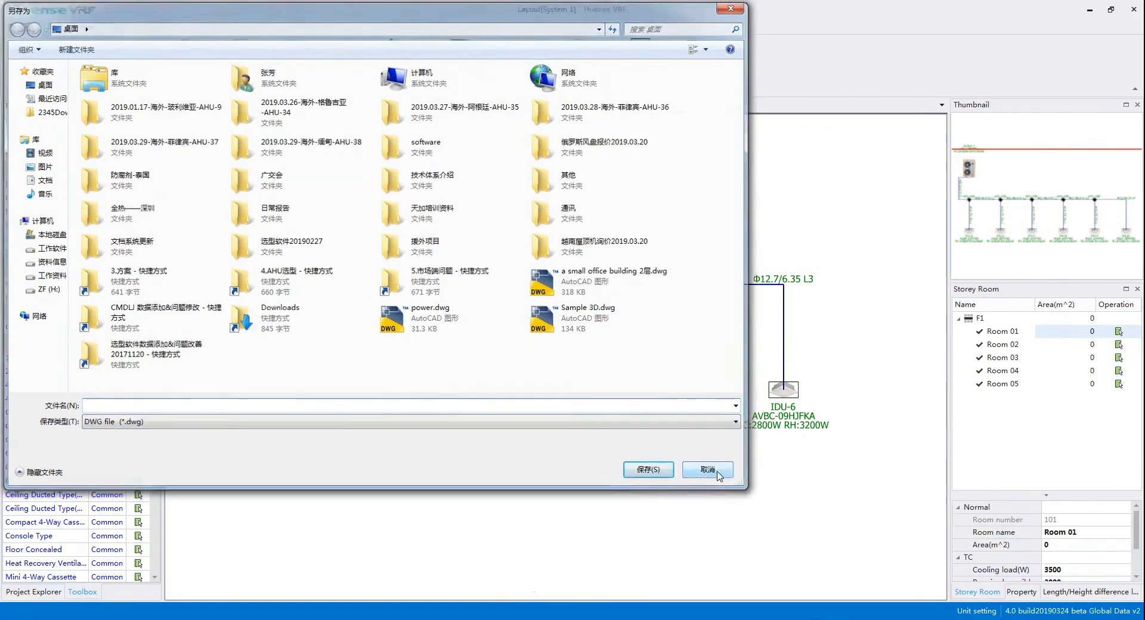
right_click(581, 228)
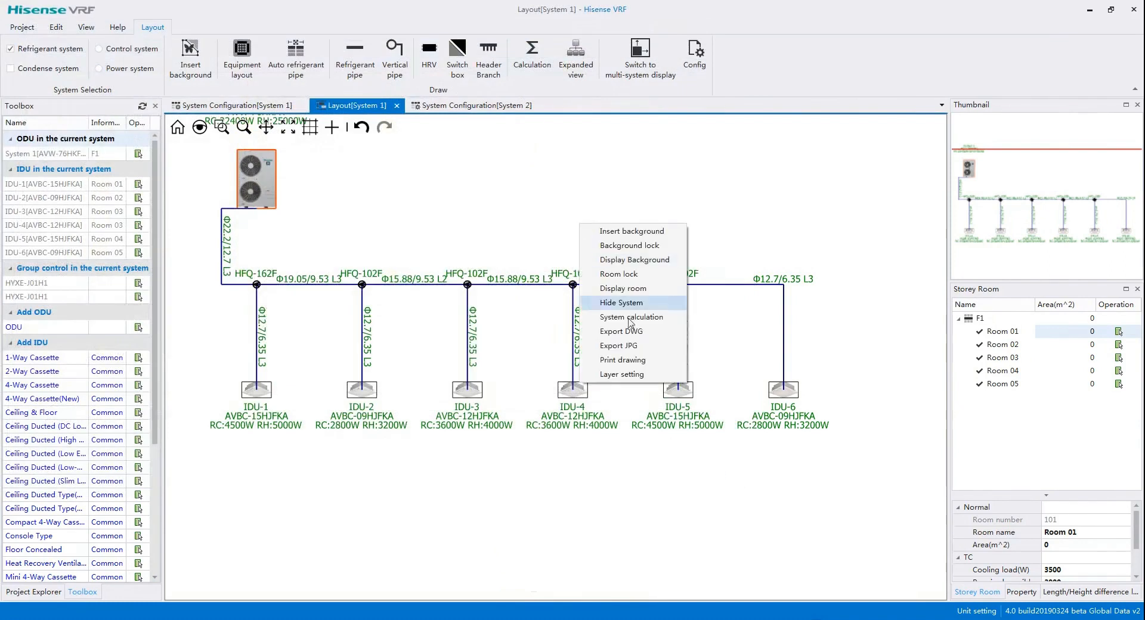
left_click(630, 346)
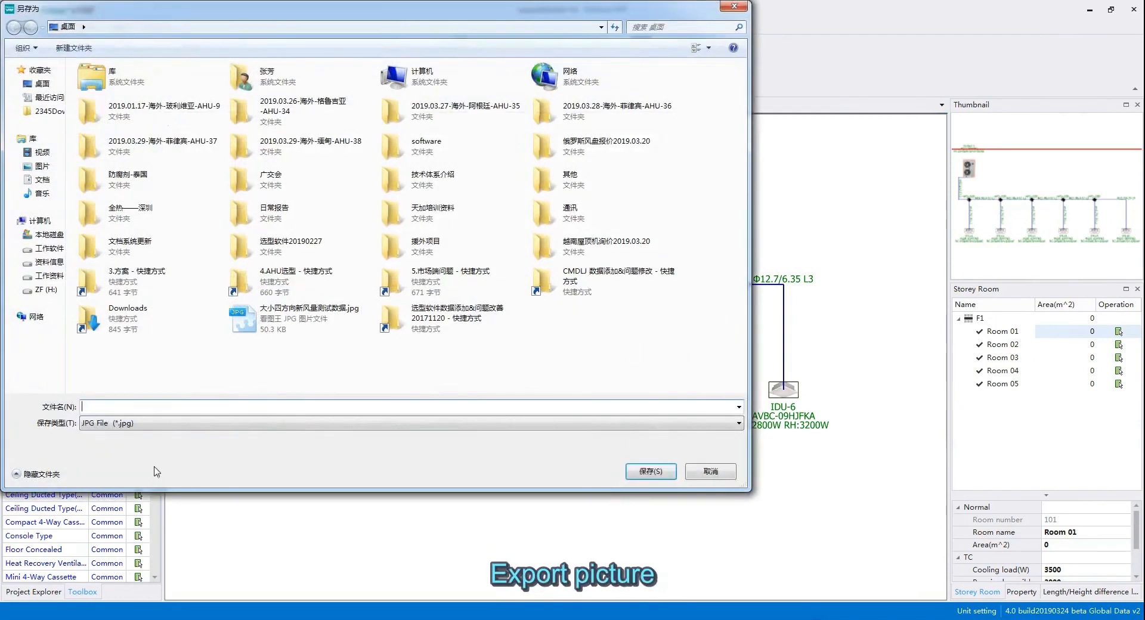
left_click(701, 473)
Preview the layout for printing with a print area around the outdoor unit and all six indoor units, and close the preview.
right_click(662, 238)
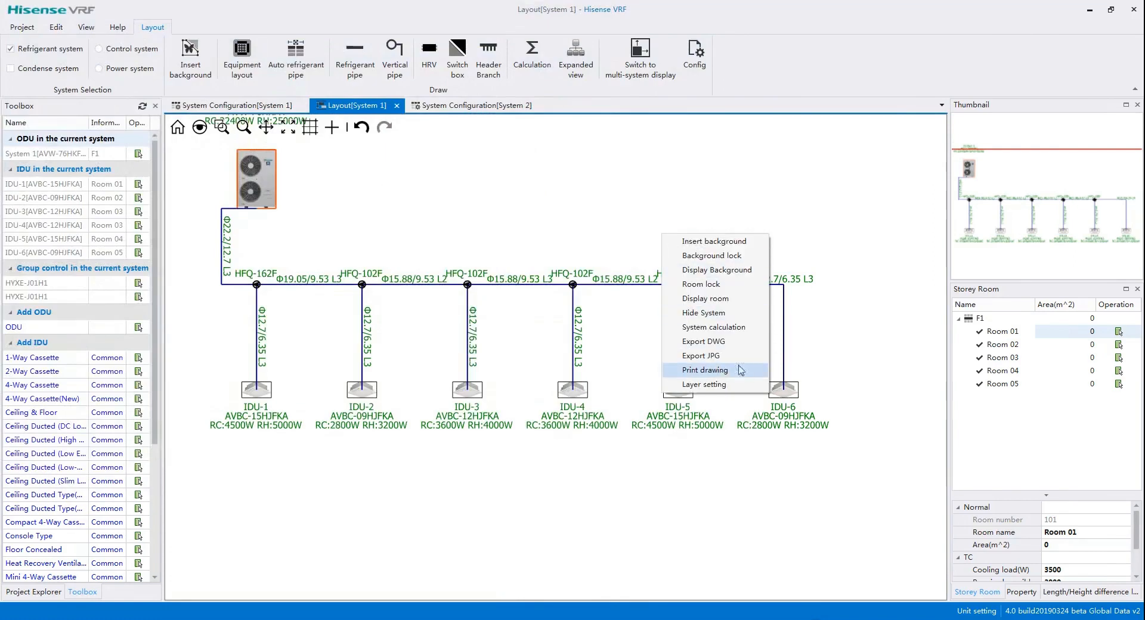
left_click(704, 370)
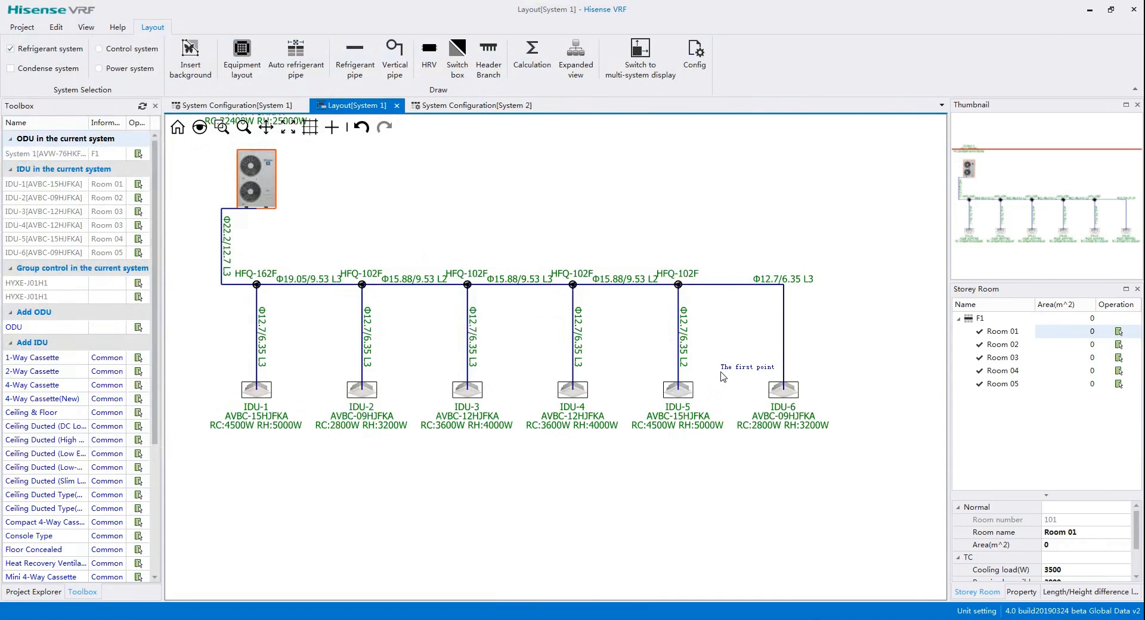
left_click_drag(257, 222, 298, 292)
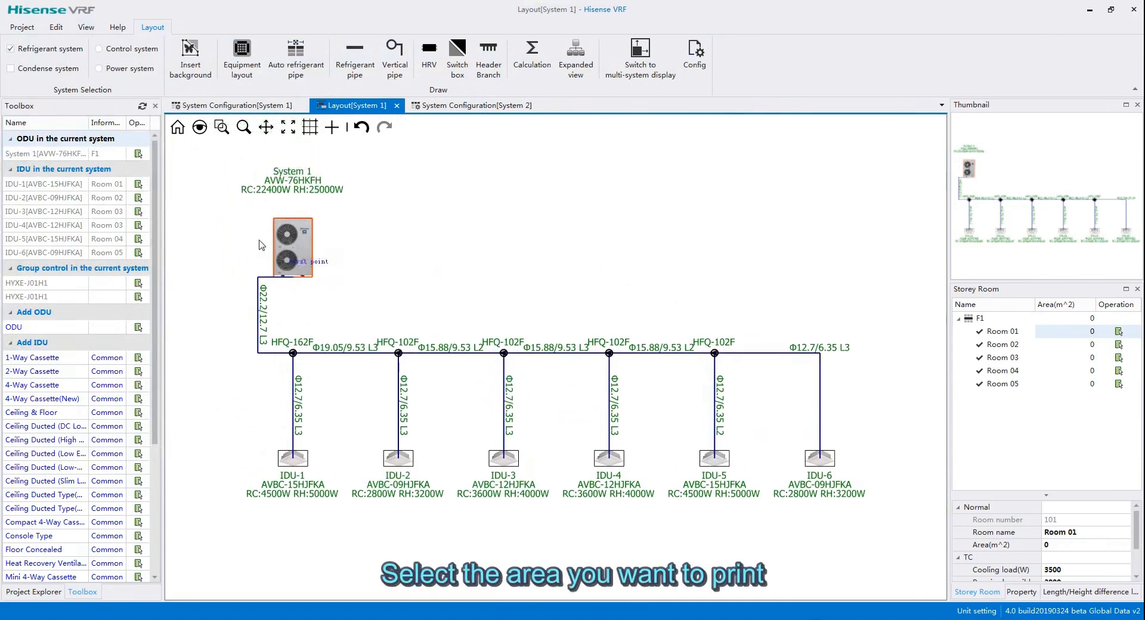
left_click(199, 160)
left_click(250, 232)
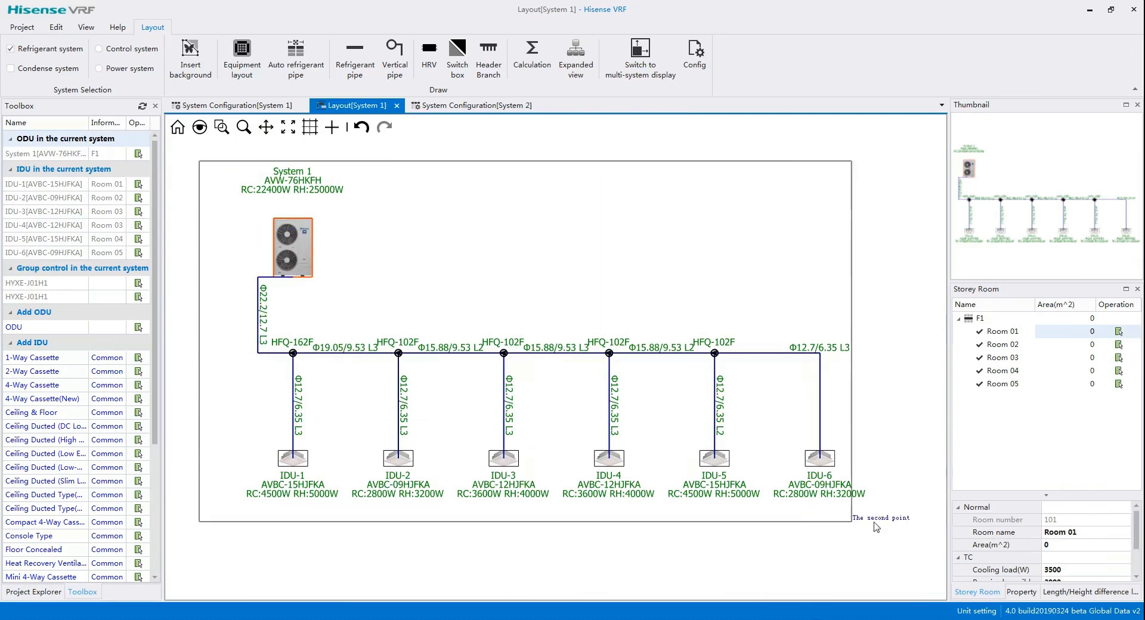
left_click(910, 523)
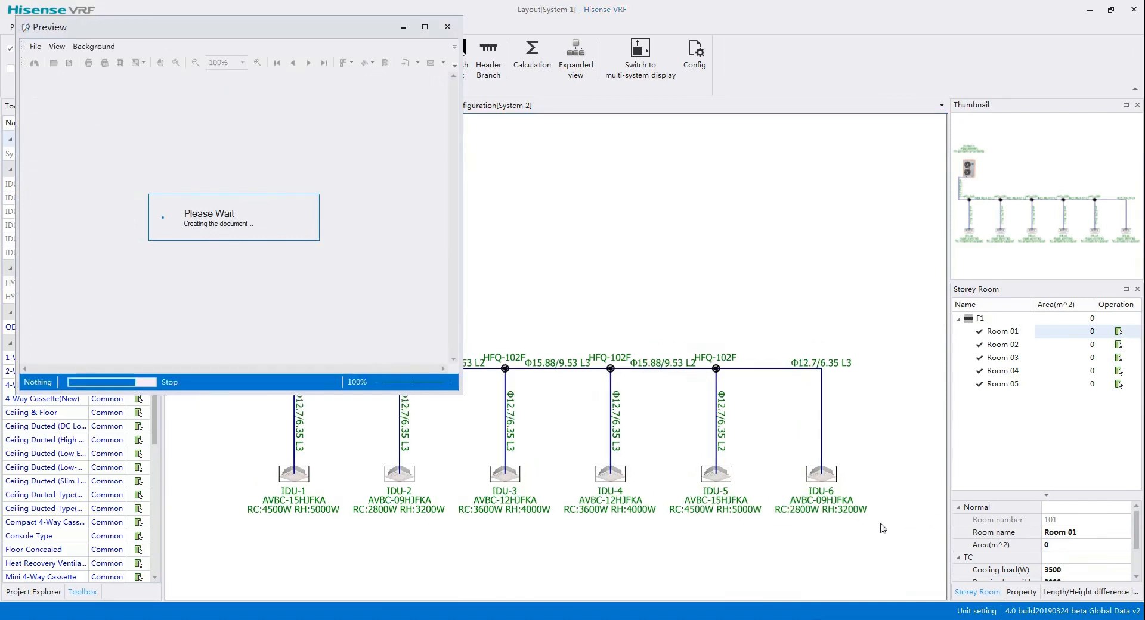
left_click(424, 26)
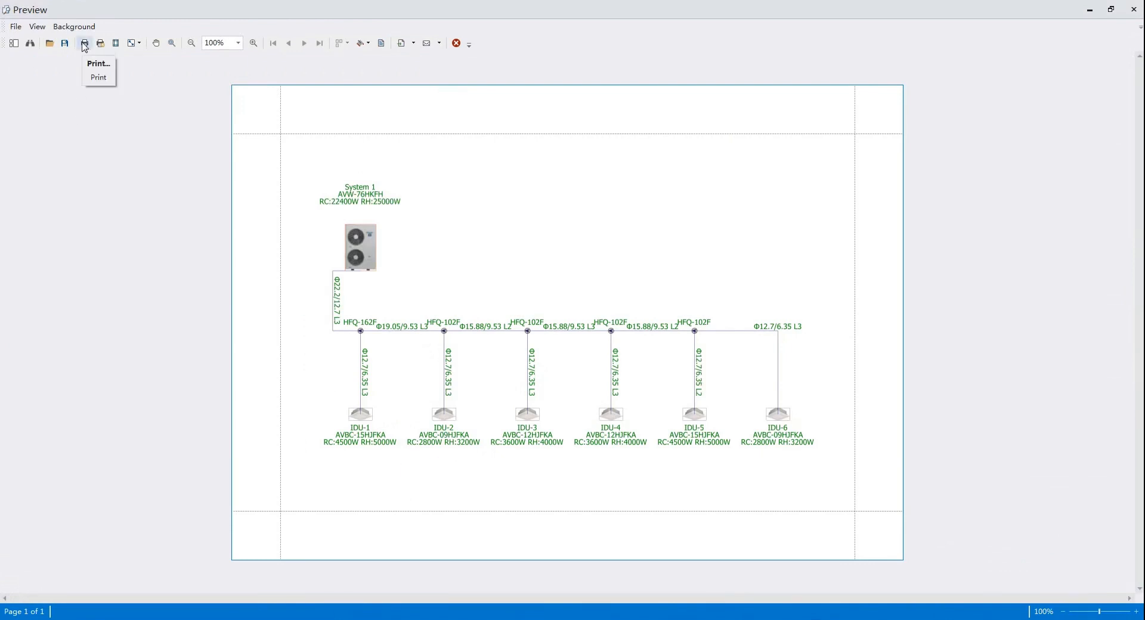
left_click(1133, 9)
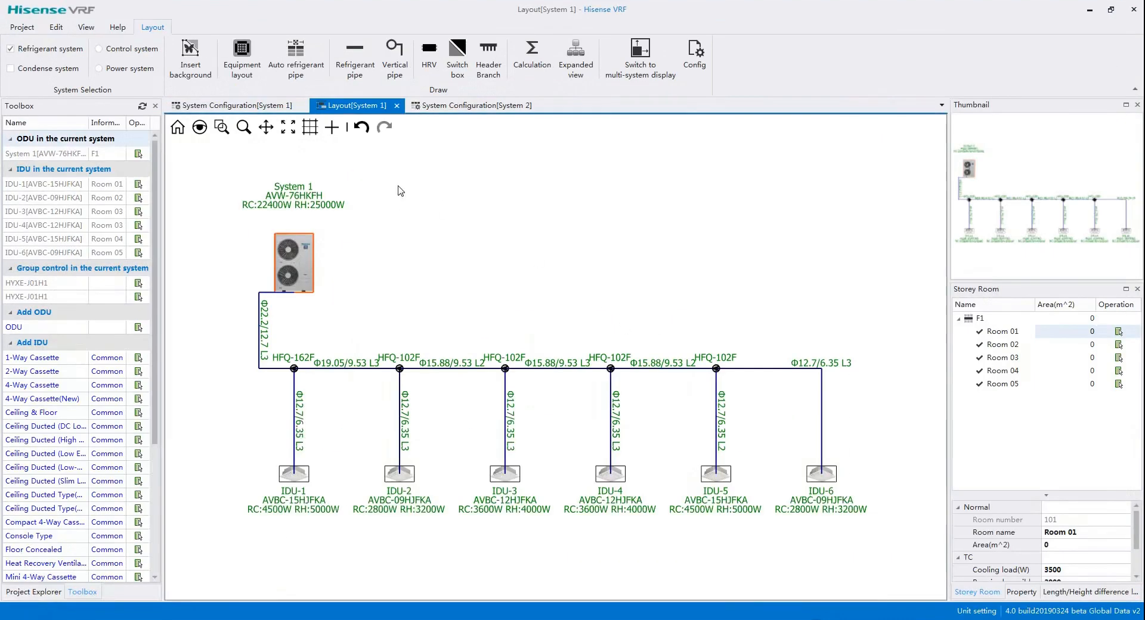
Switch the layout to the control system and automatically draw the control wiring between the outdoor unit and indoor units.
left_click_drag(399, 186, 410, 162)
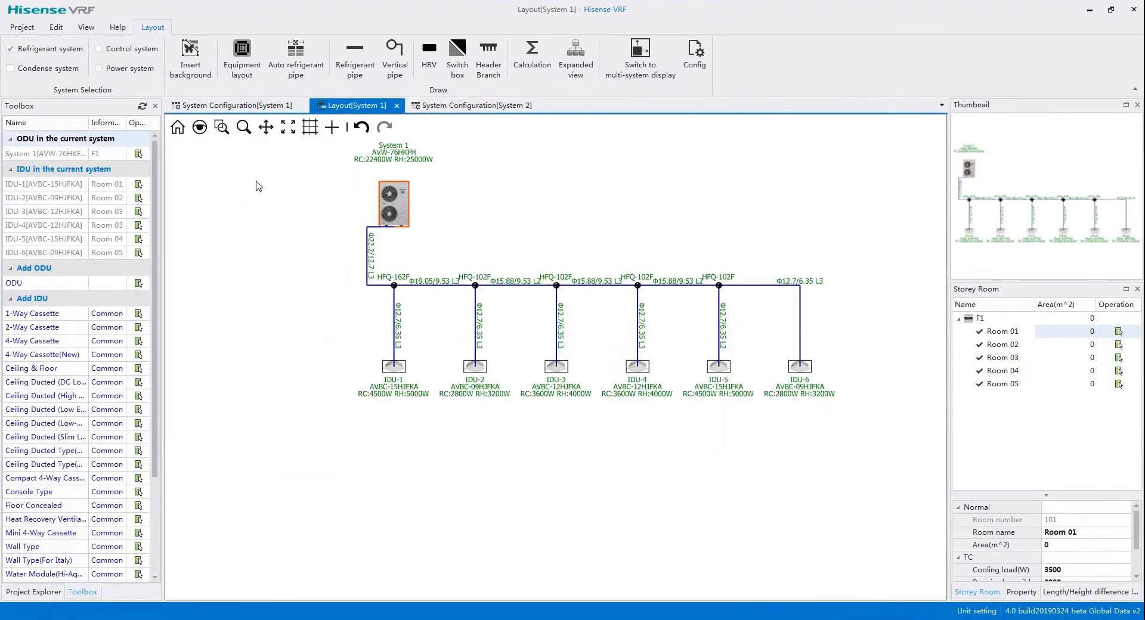
left_click(118, 52)
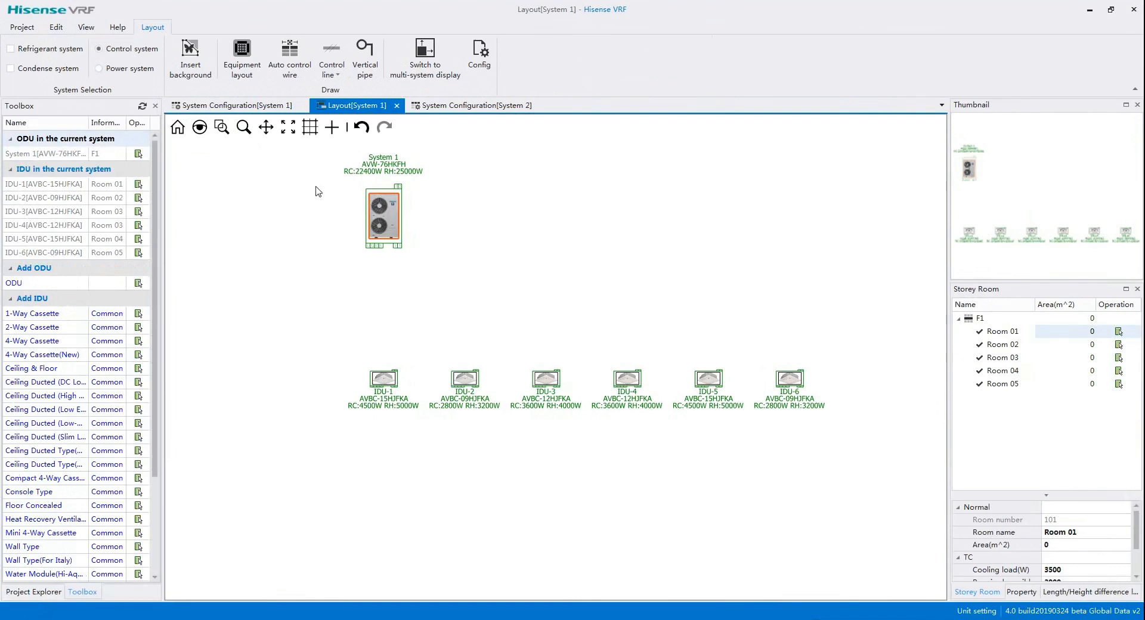
left_click(291, 54)
mouse_move(394, 322)
left_mouse_down()
mouse_move(393, 228)
mouse_move(361, 272)
left_mouse_up()
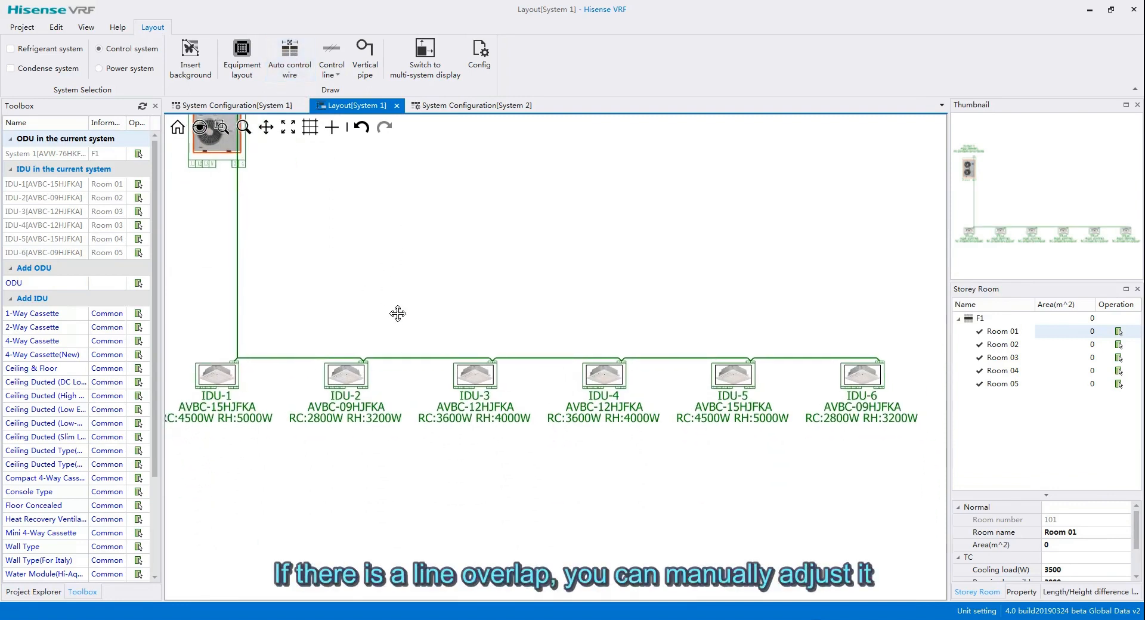
left_click_drag(390, 307, 398, 314)
left_click_drag(302, 381, 340, 382)
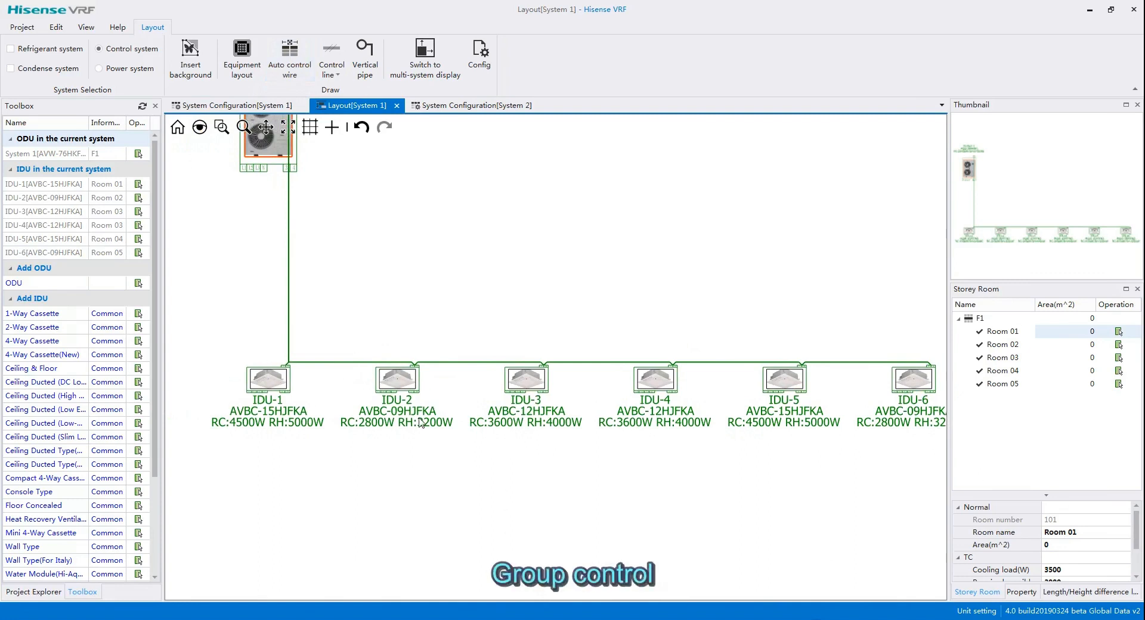
Assign the HYXE-J01H1 wired controller to all six indoor units in System 1's configuration.
left_click(258, 107)
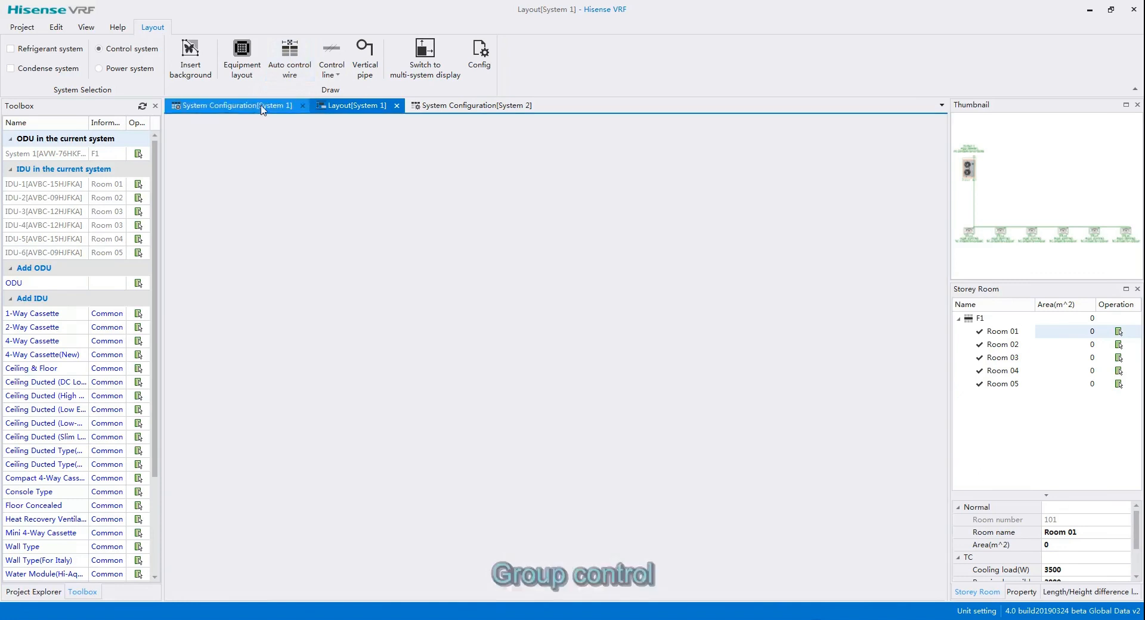
left_click(395, 54)
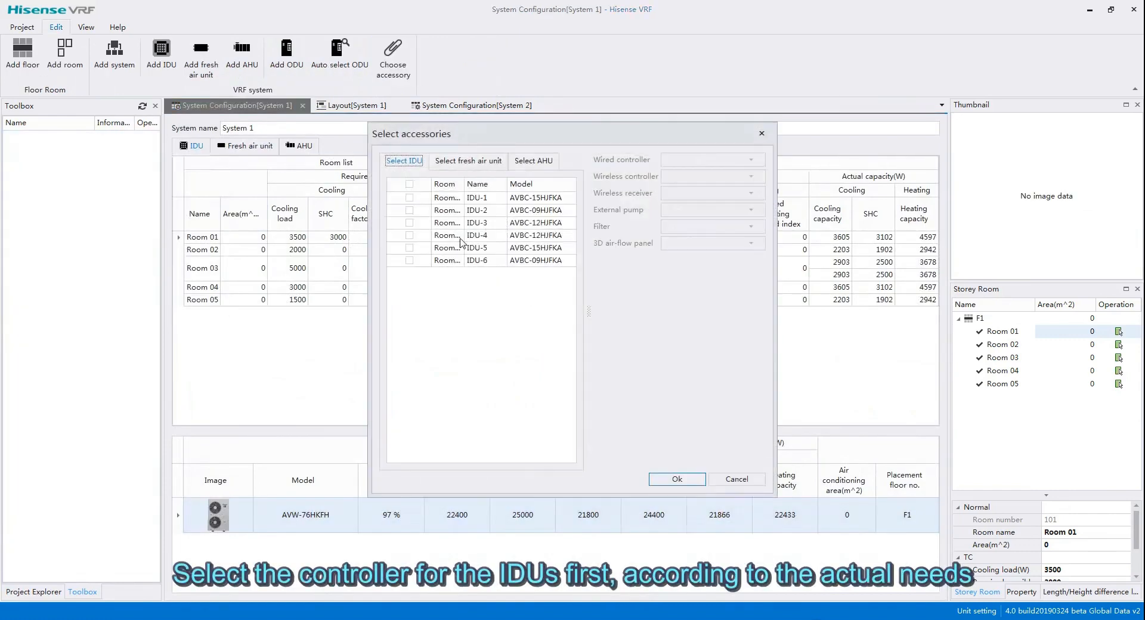
left_click(409, 184)
left_click(734, 162)
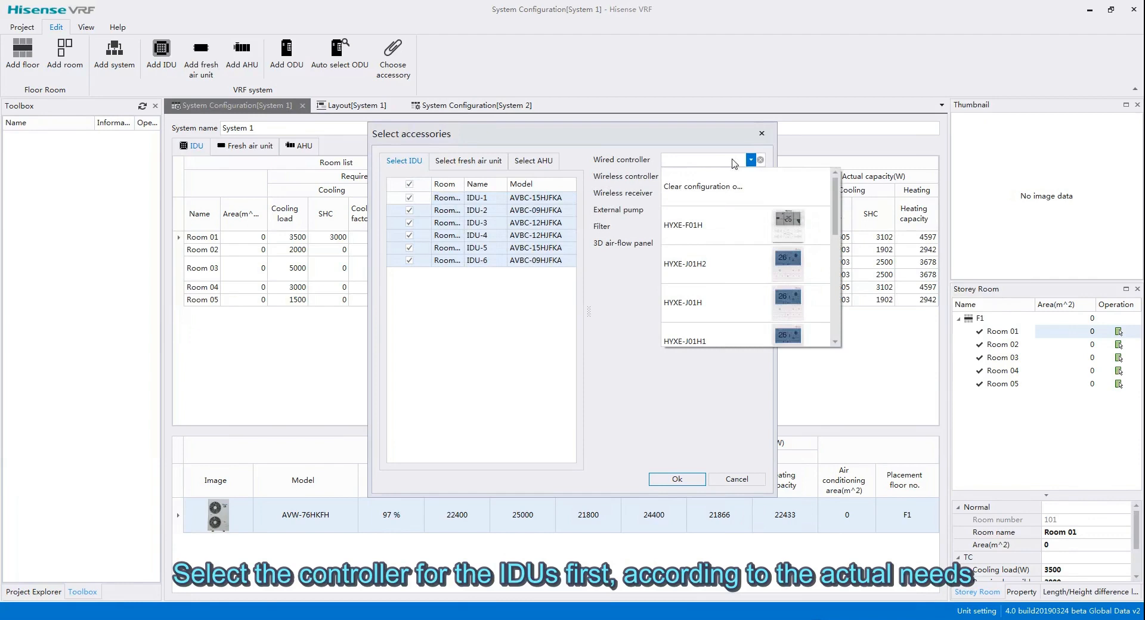
scroll(723, 262, "down", 2)
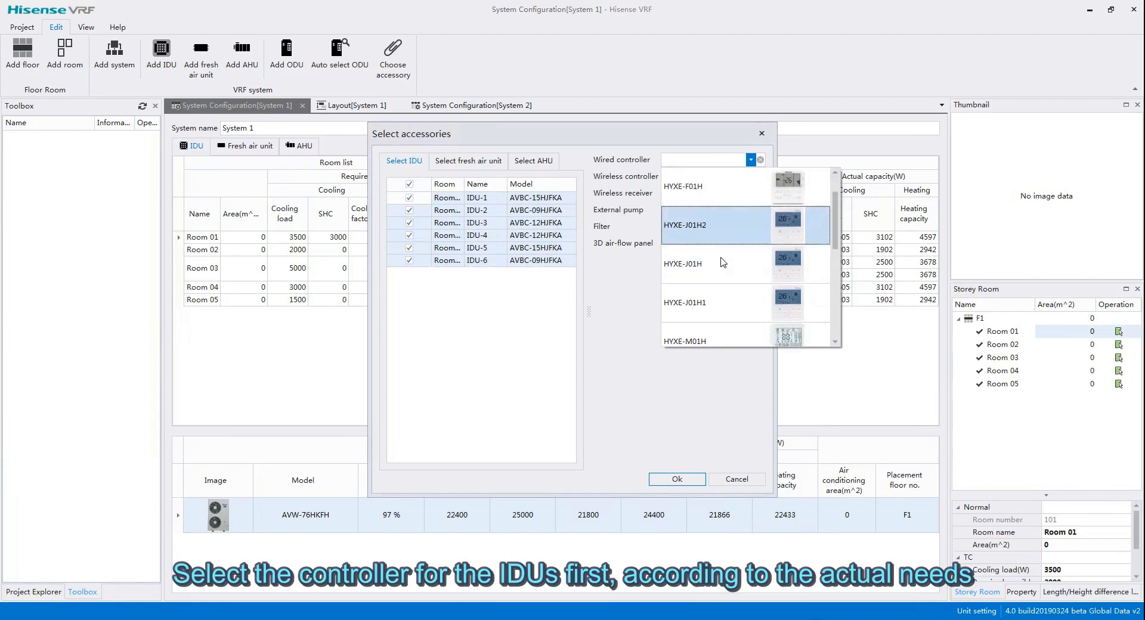
scroll(723, 264, "down", 3)
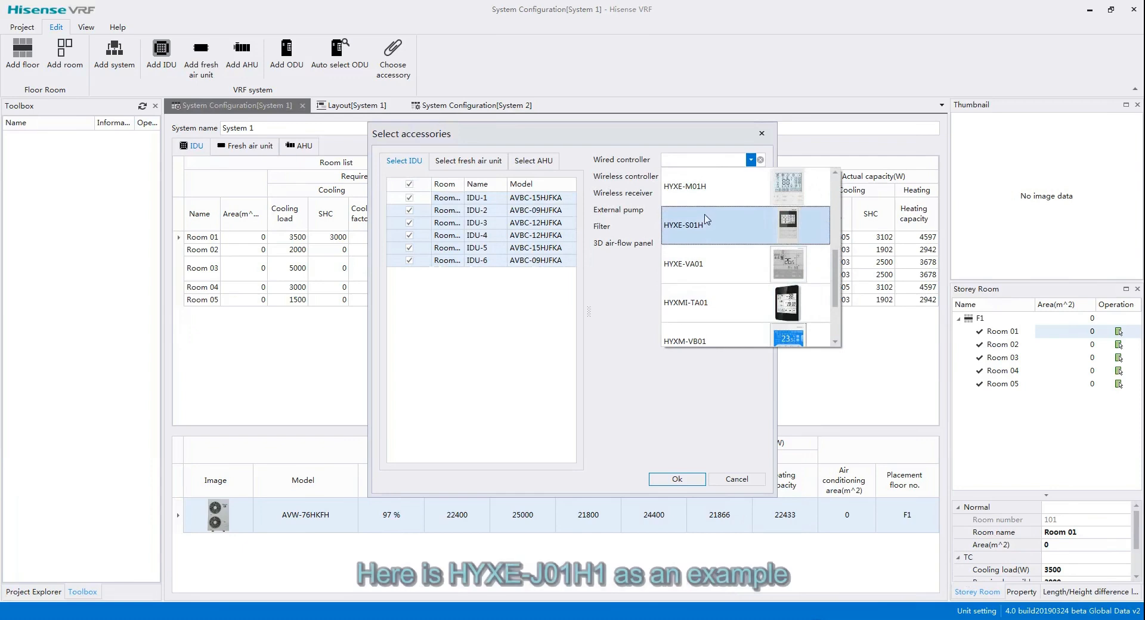
scroll(716, 229, "up", 1)
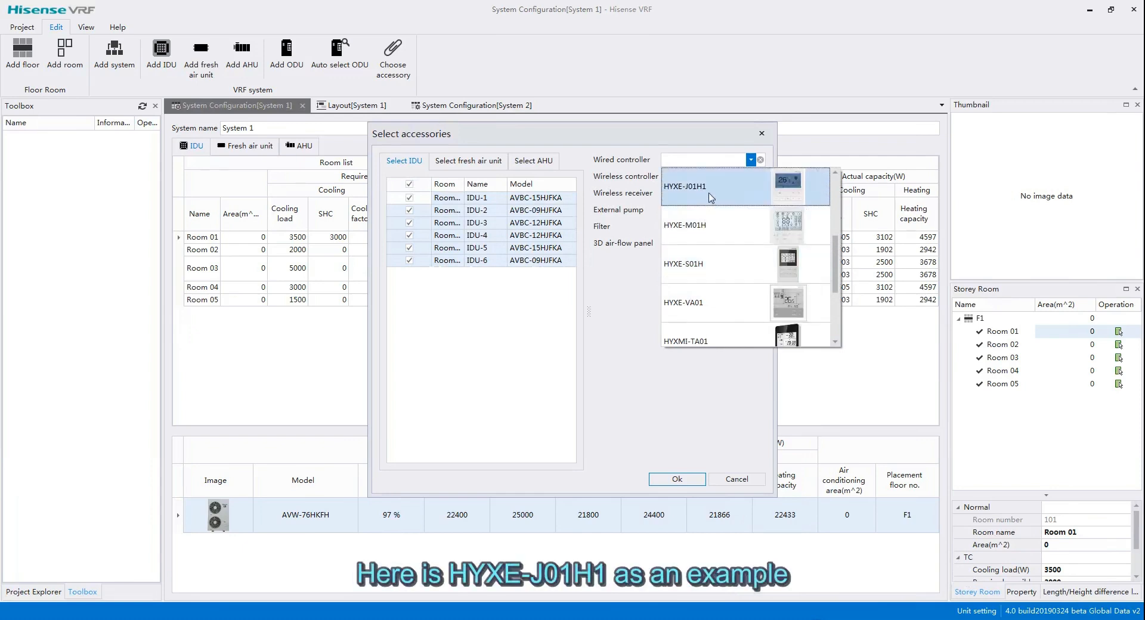
left_click(711, 197)
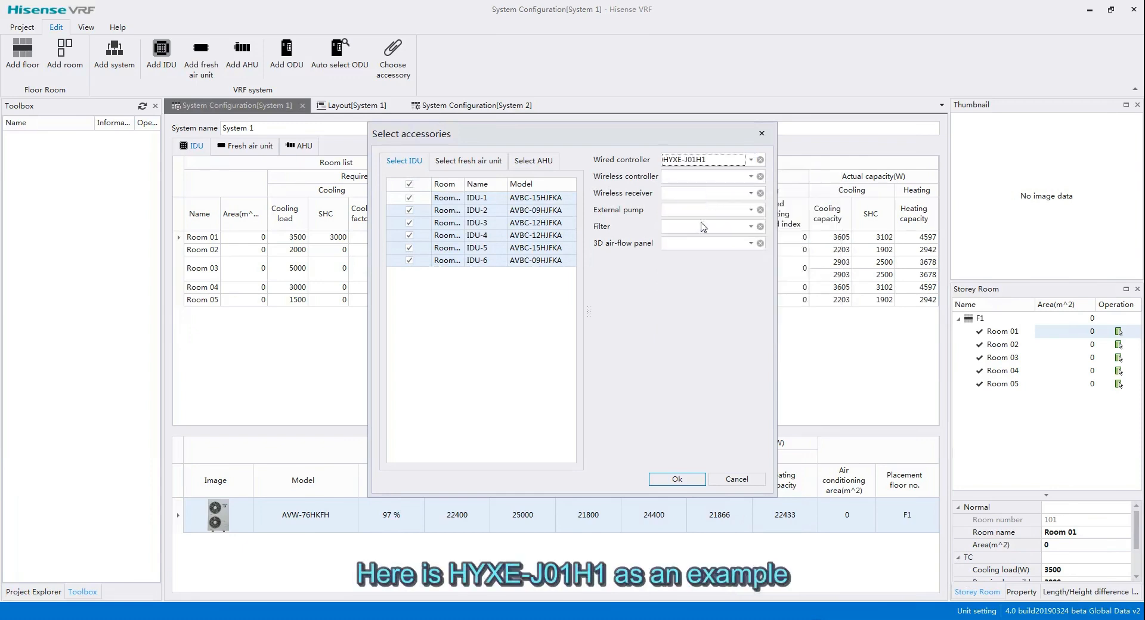
left_click(679, 480)
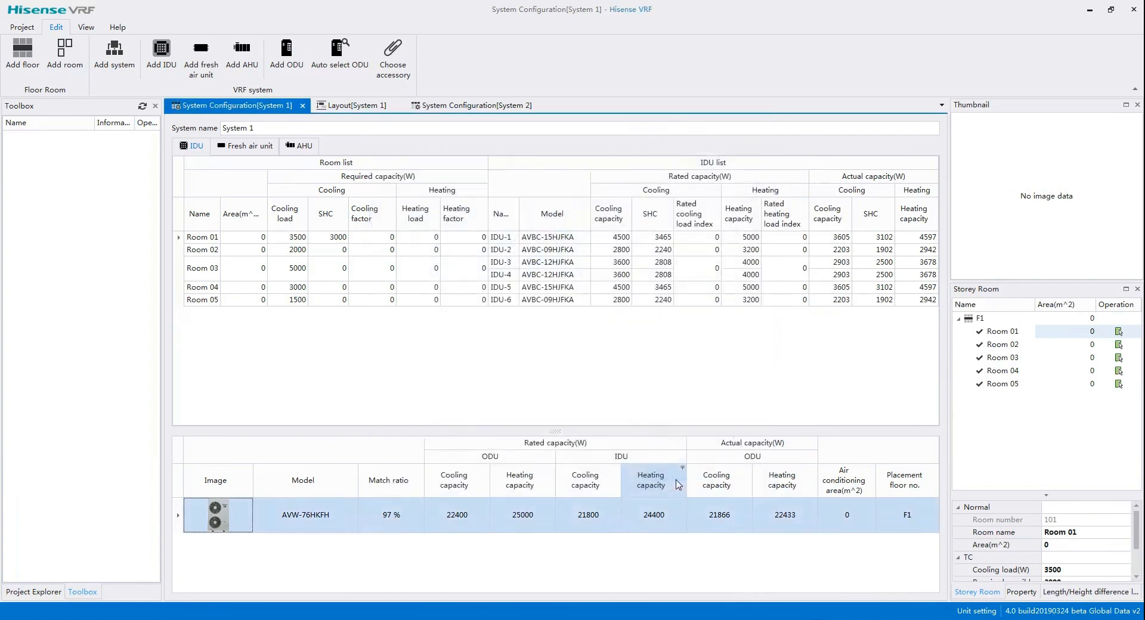
Select IDU-4, IDU-5 and IDU-6 in System 1's control layout and start adding group control for them.
left_click(356, 108)
left_click_drag(391, 309, 411, 249)
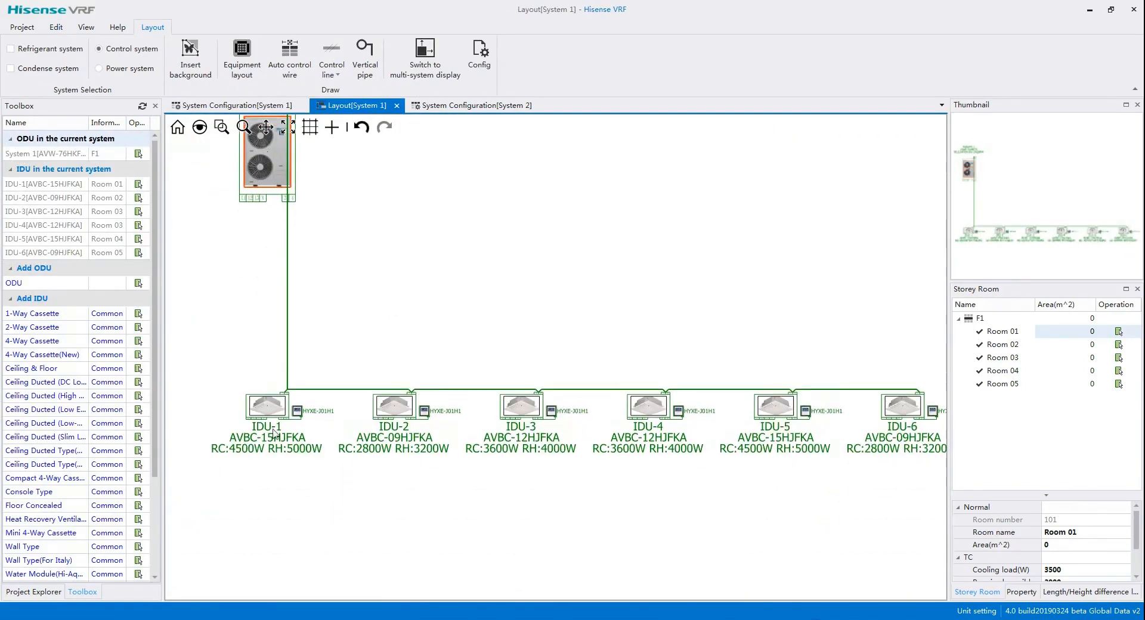
left_click_drag(408, 398, 390, 305)
left_click_drag(676, 360, 564, 356)
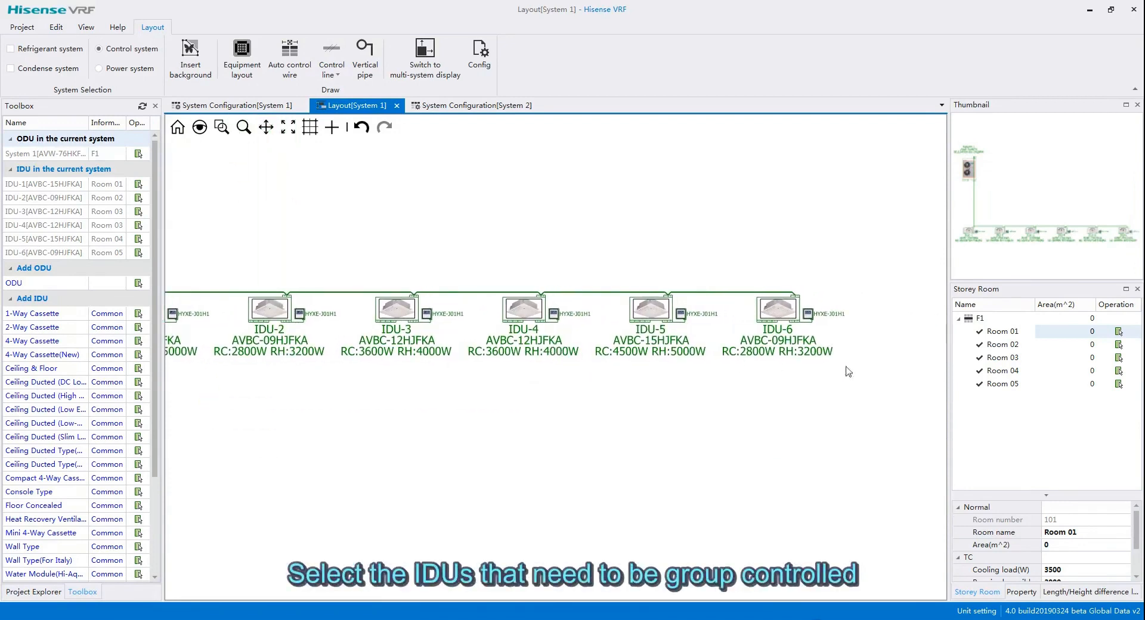
left_click_drag(866, 371, 498, 299)
right_click(588, 328)
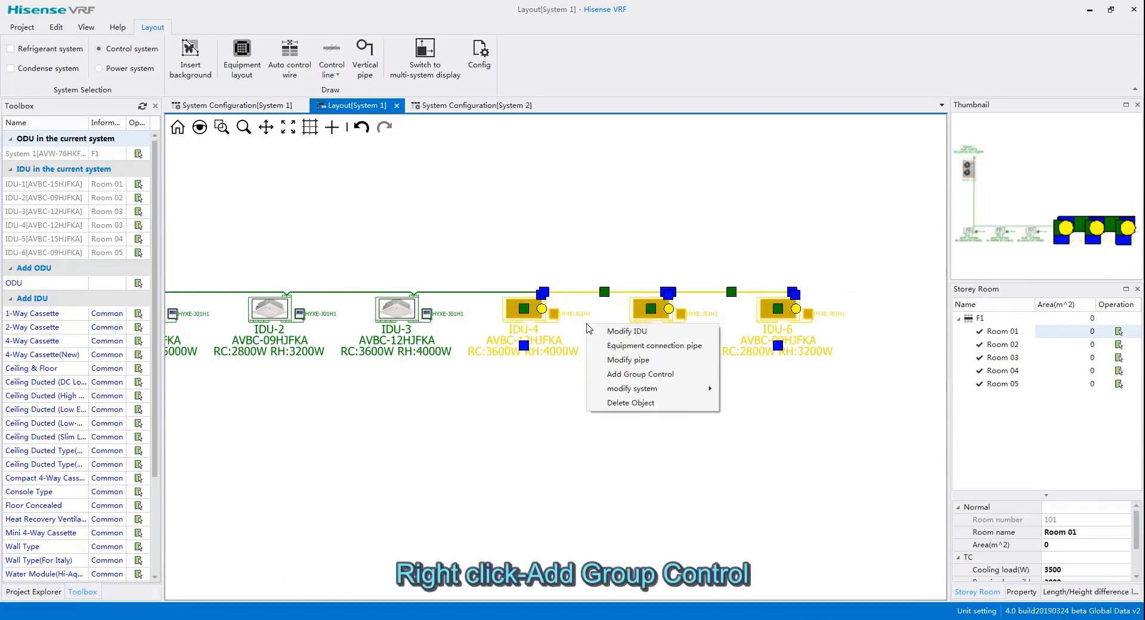
left_click(646, 374)
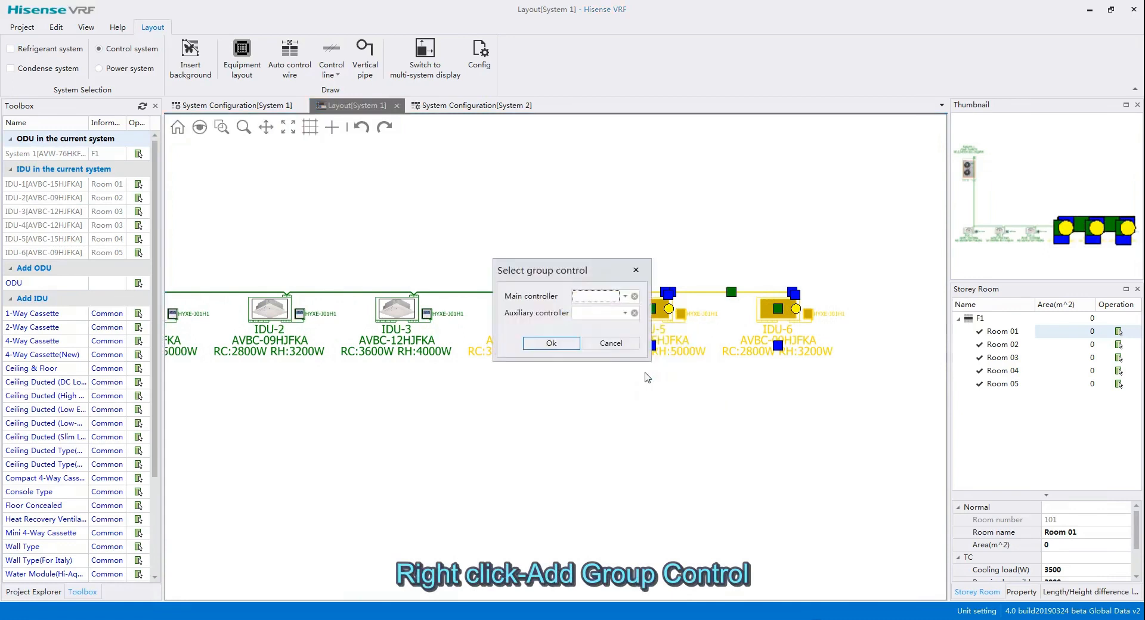
Choose HYXE-J01H1 as both the main controller and the auxiliary controller of the group control.
left_click(623, 298)
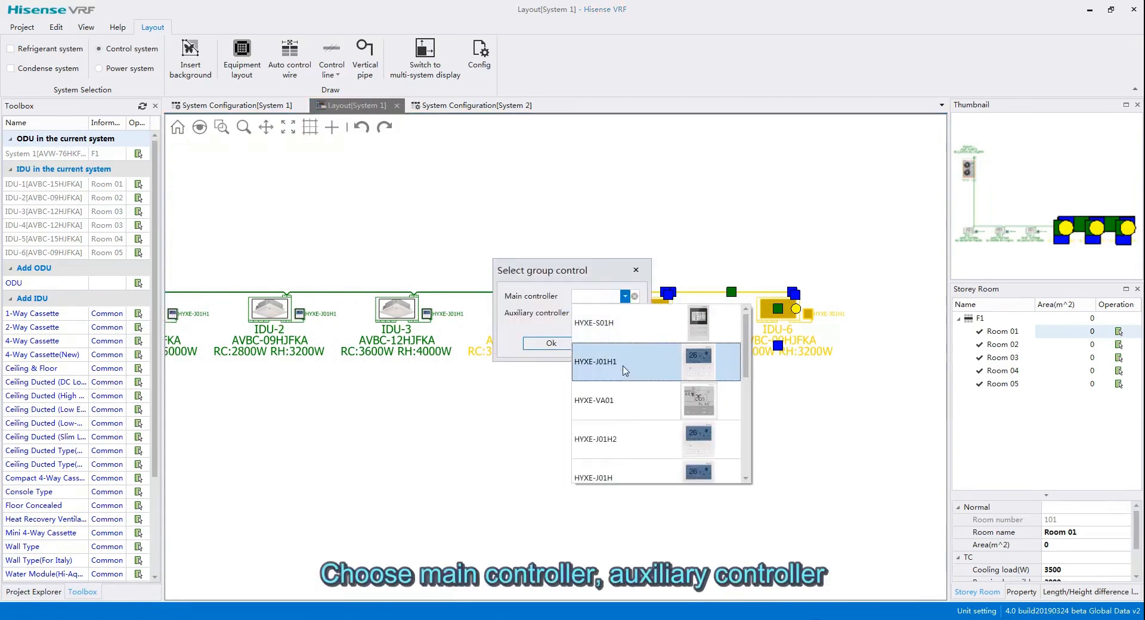
left_click(620, 361)
left_click(623, 313)
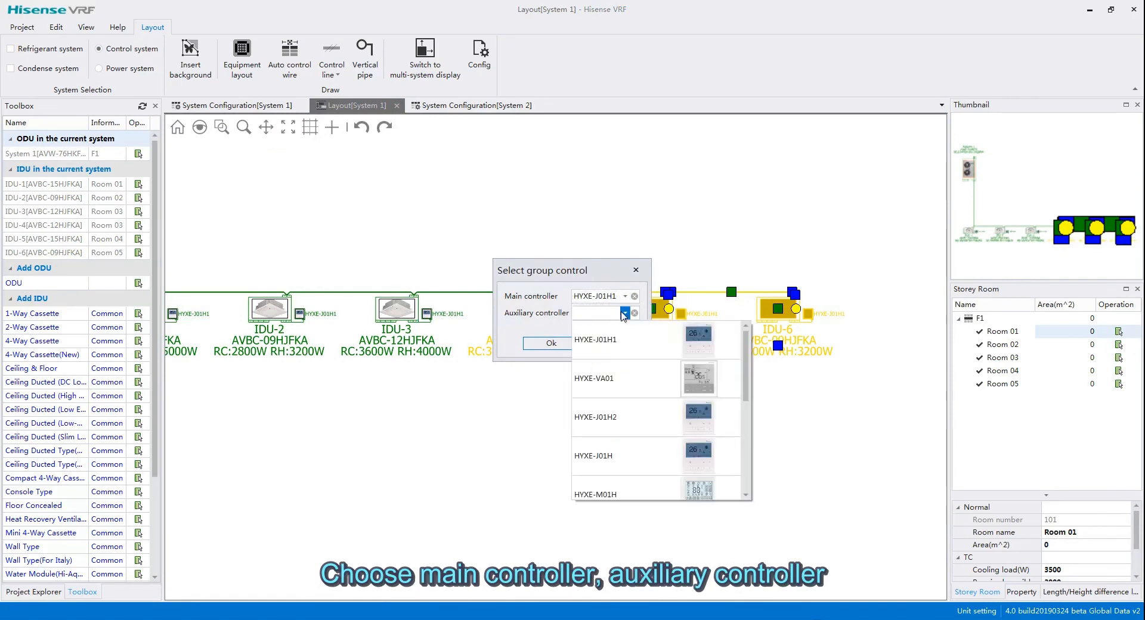
left_click(613, 341)
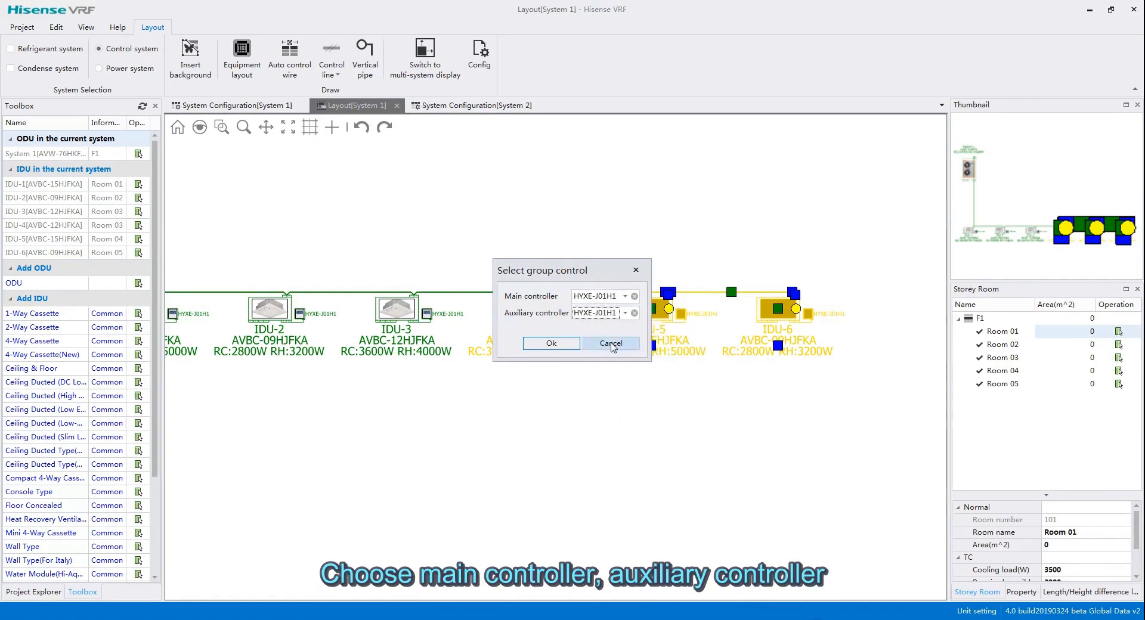
left_click(551, 343)
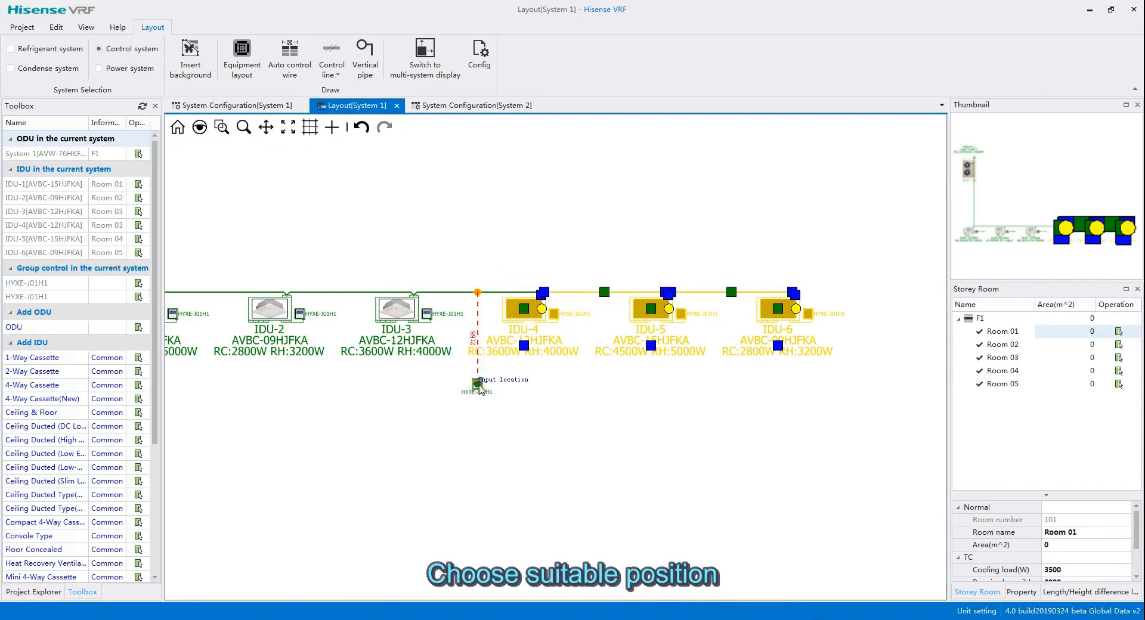
Place one group controller between IDU-3 and IDU-4 and the other just beyond IDU-6.
left_click(477, 325)
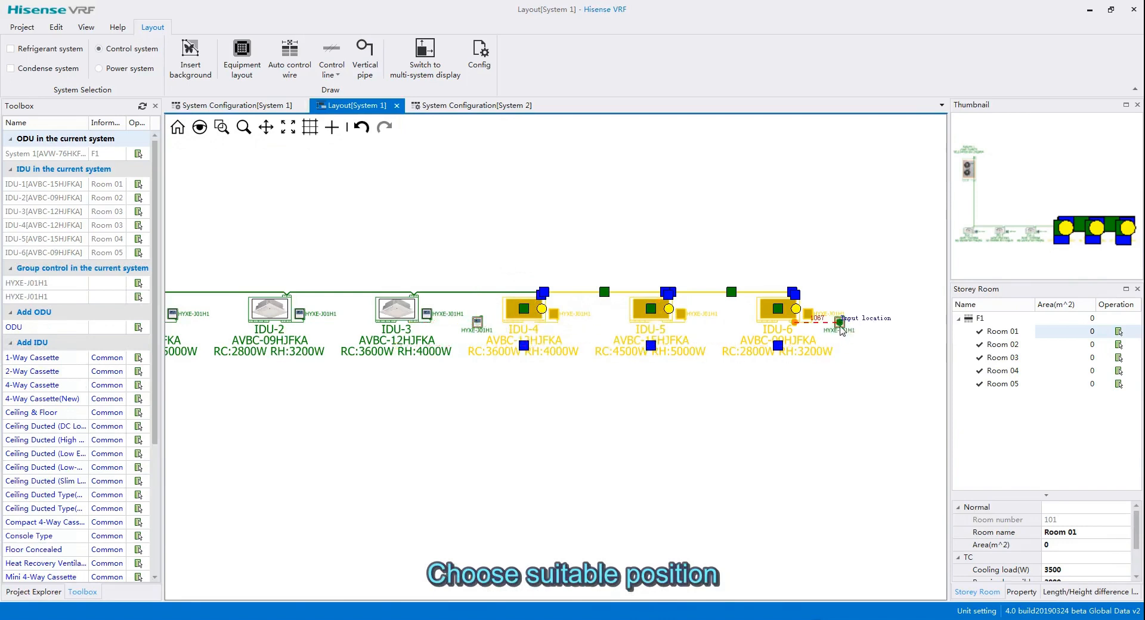
left_click(840, 326)
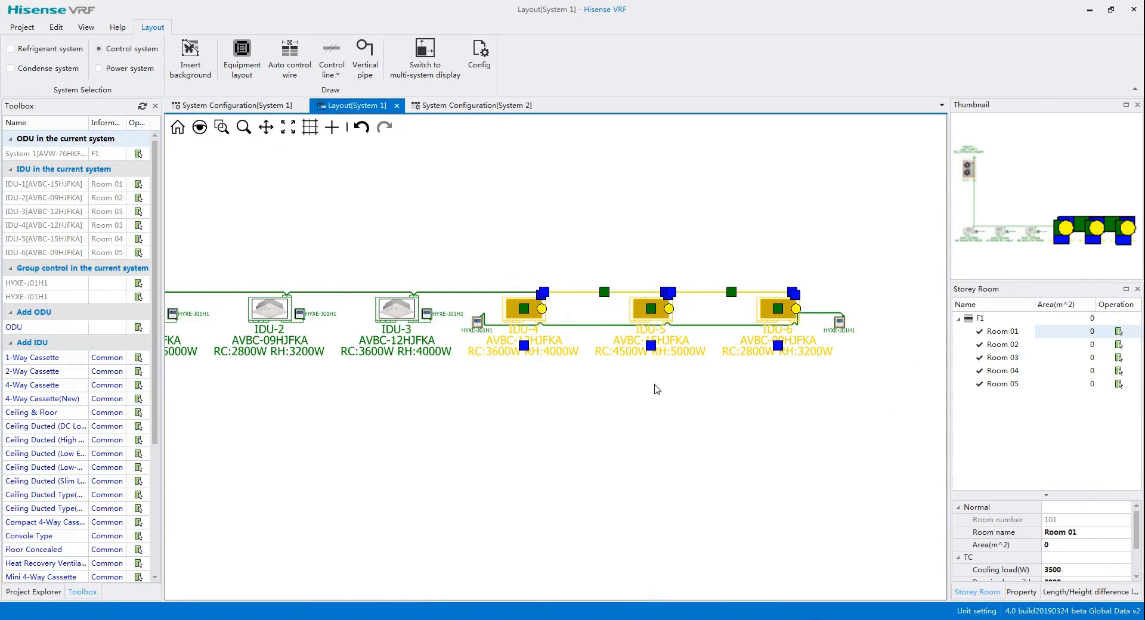
left_click(656, 389)
left_click_drag(545, 388, 620, 373)
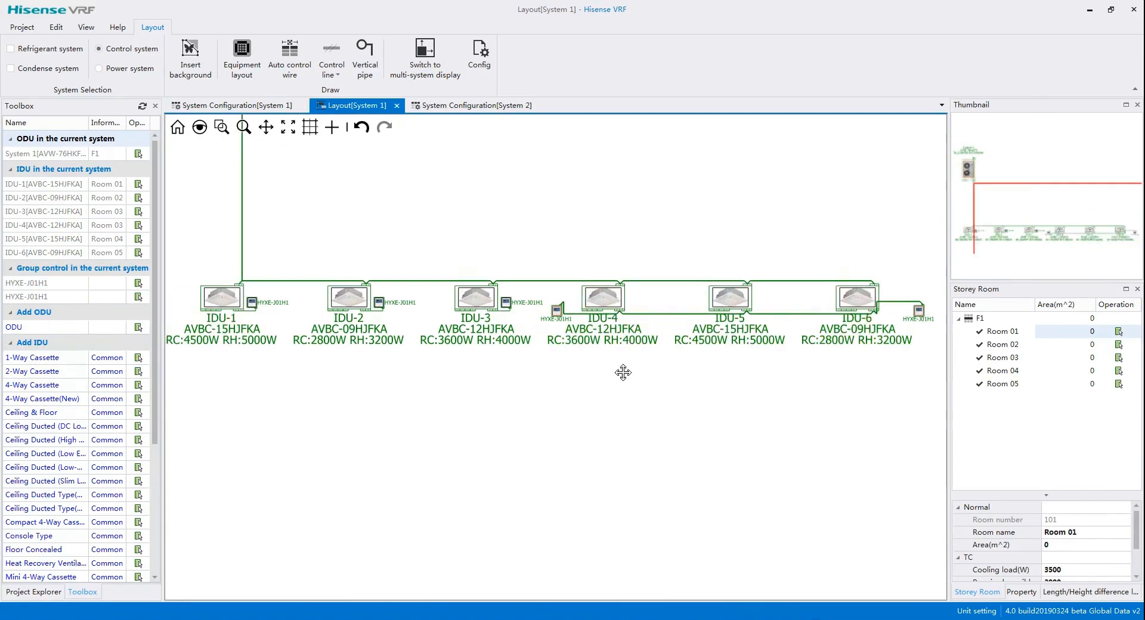
left_click_drag(403, 365, 422, 370)
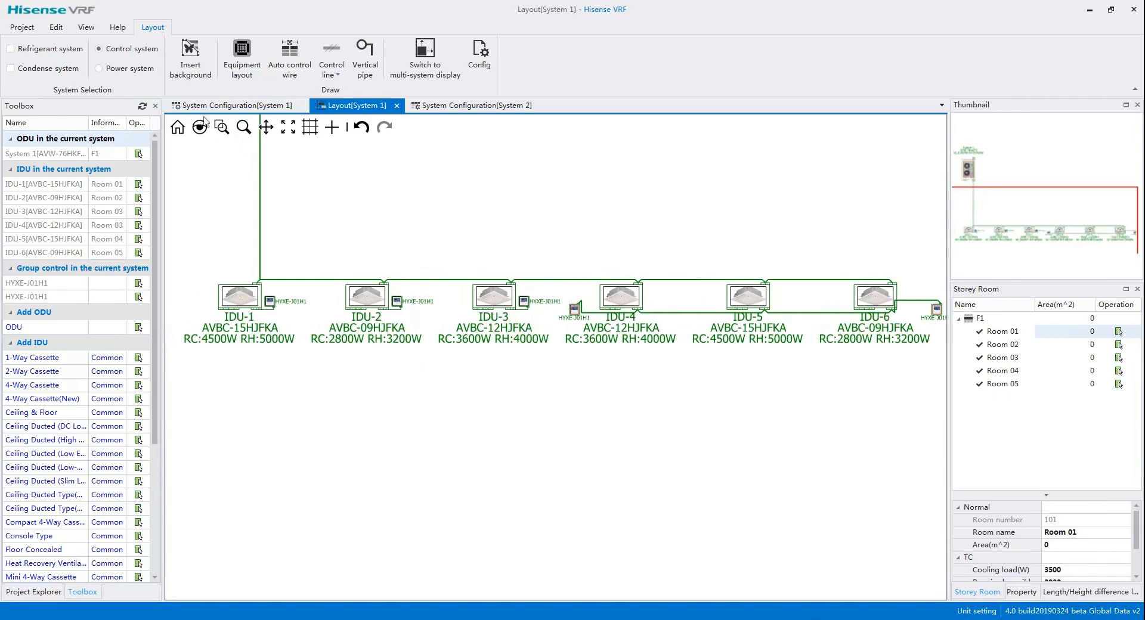
Switch the layout to the power system and create a distribution box named Distribution box1.
left_click(123, 69)
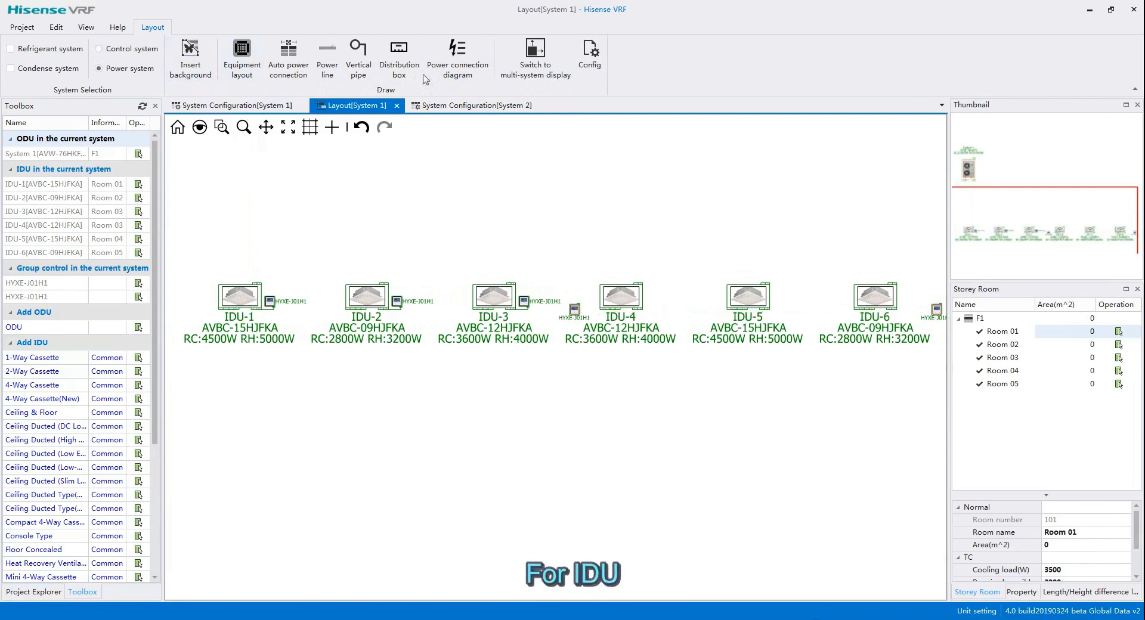
left_click(398, 48)
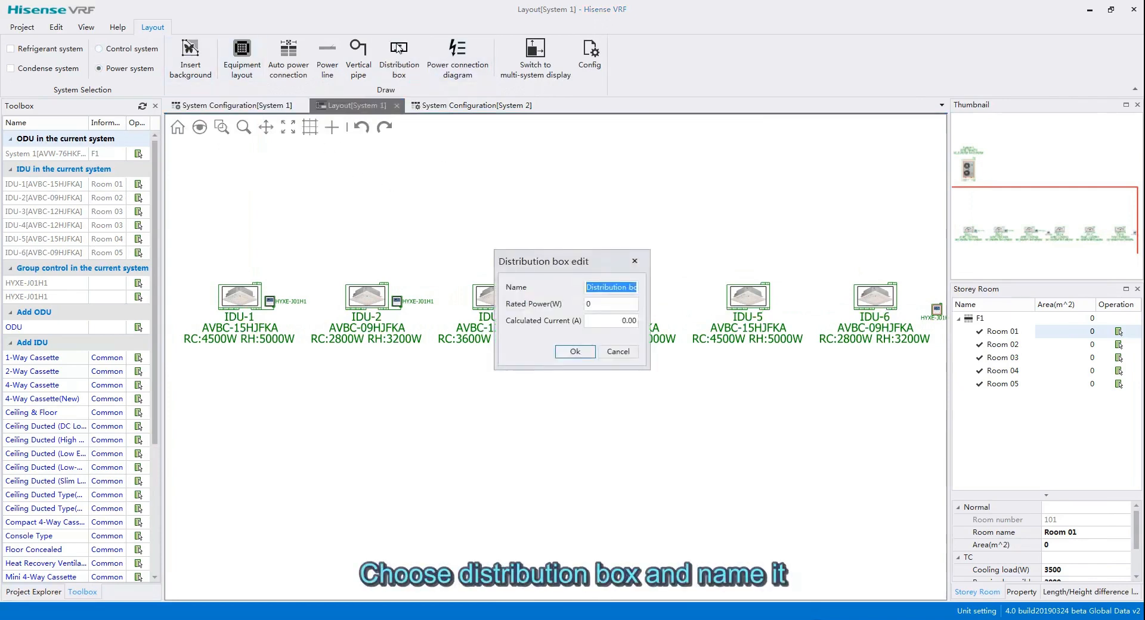
left_click(624, 286)
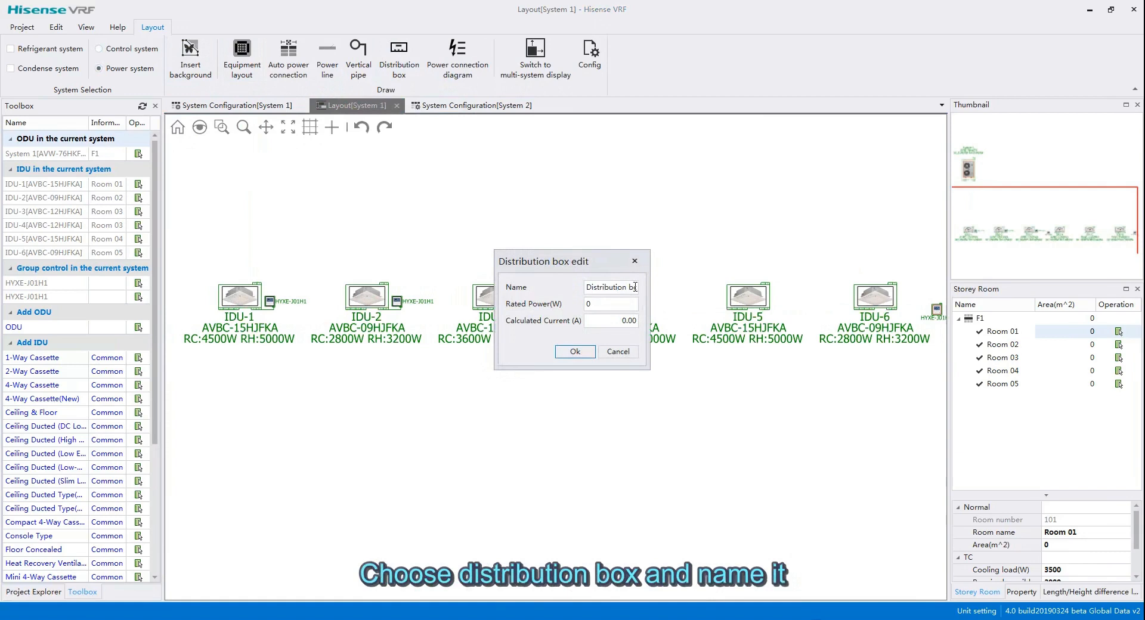
left_click(635, 286)
type("1")
left_click(575, 354)
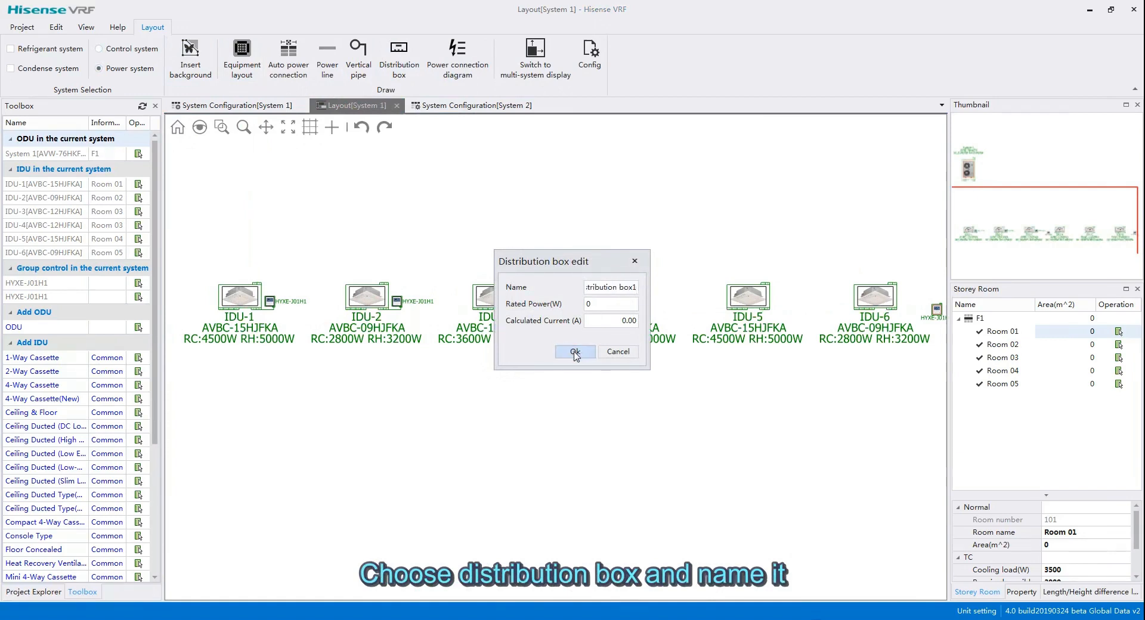
left_click(576, 355)
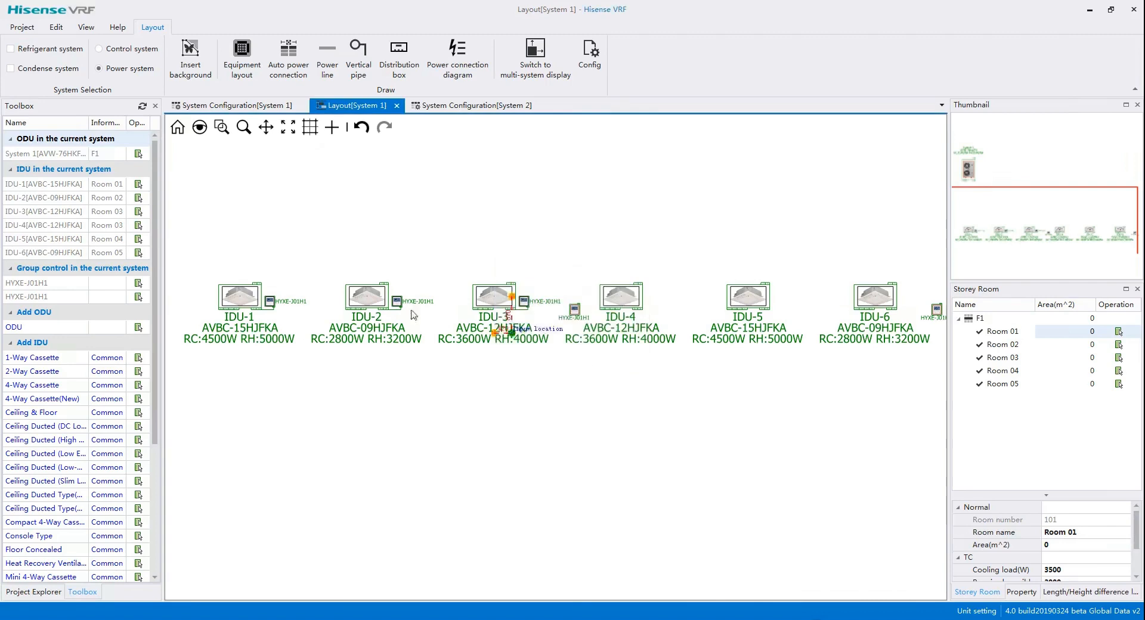
Place Distribution box1 to the left of IDU-1 and automatically draw the power connection to the indoor units.
left_click_drag(239, 248, 482, 242)
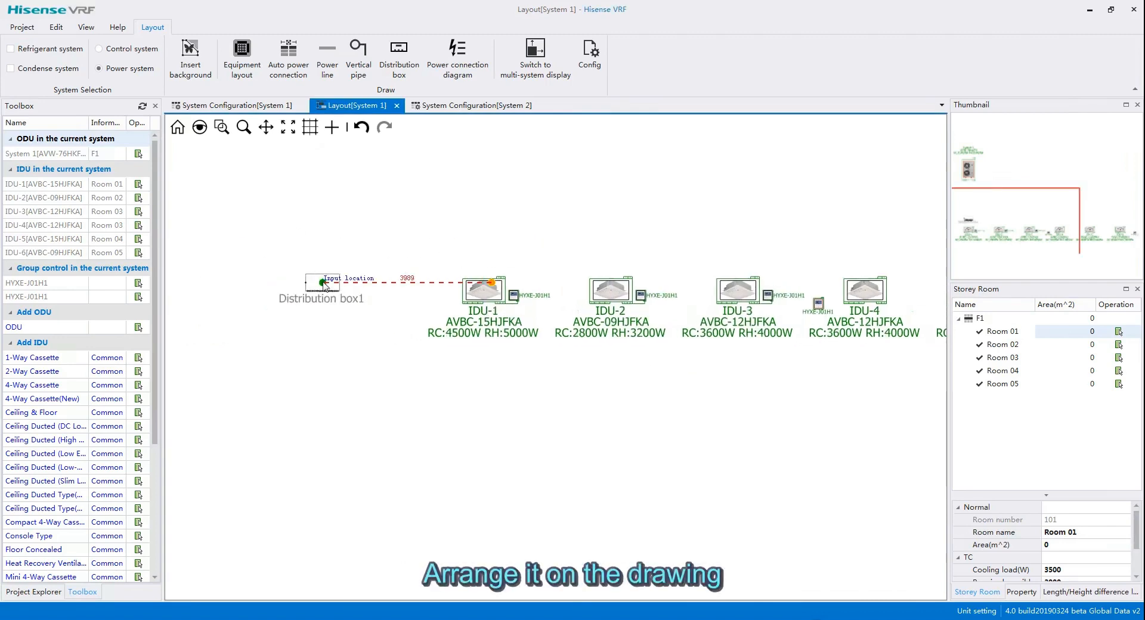
left_click(323, 282)
right_click(359, 310)
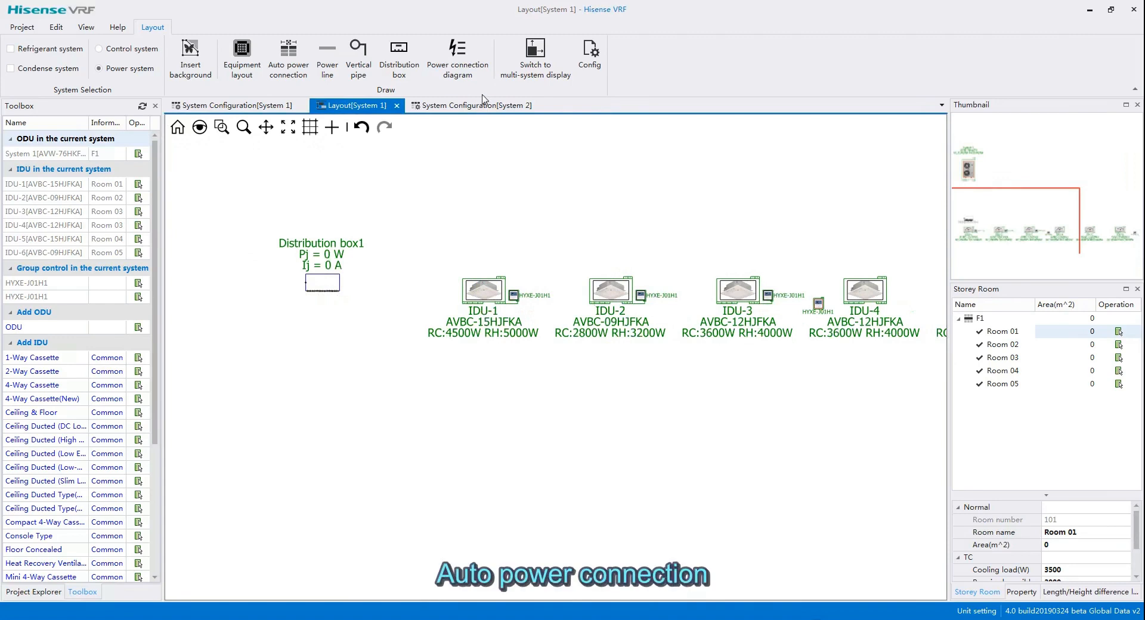
left_click(285, 54)
left_click_drag(402, 279, 399, 215)
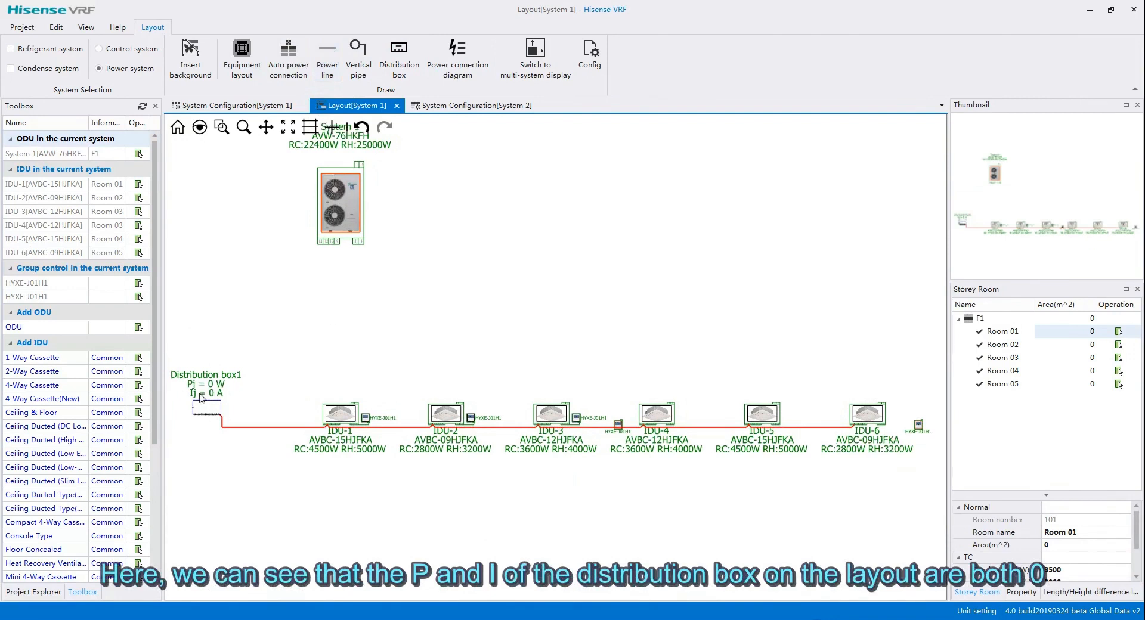
Generate System 1's power connection diagram, export it as a DWG file named power without opening it, and close the diagram.
left_click(468, 50)
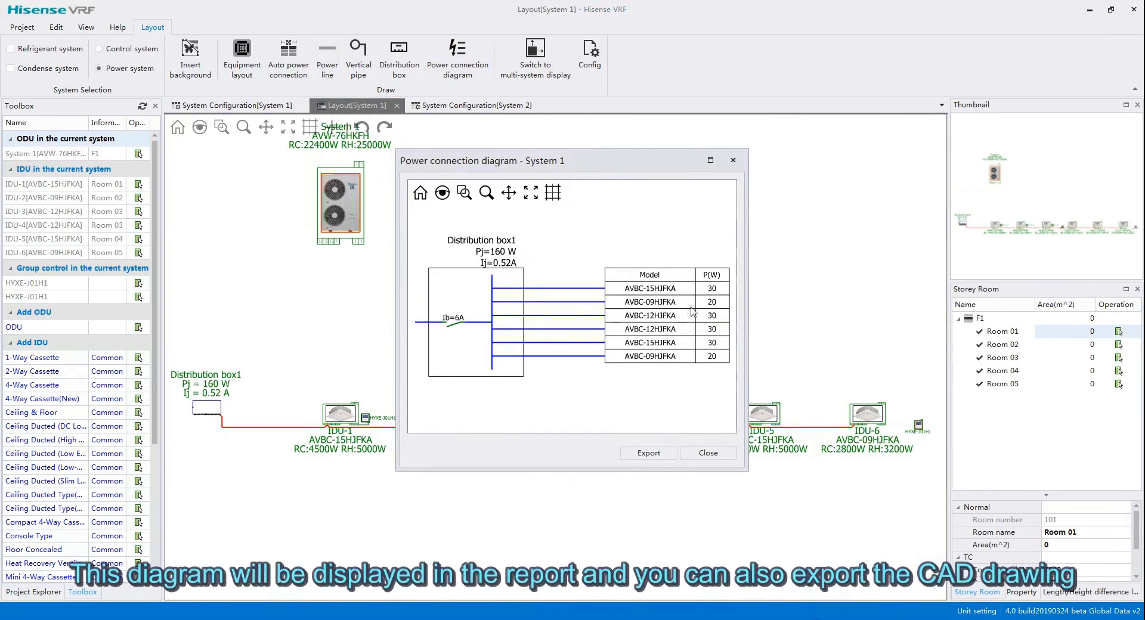
left_click(649, 454)
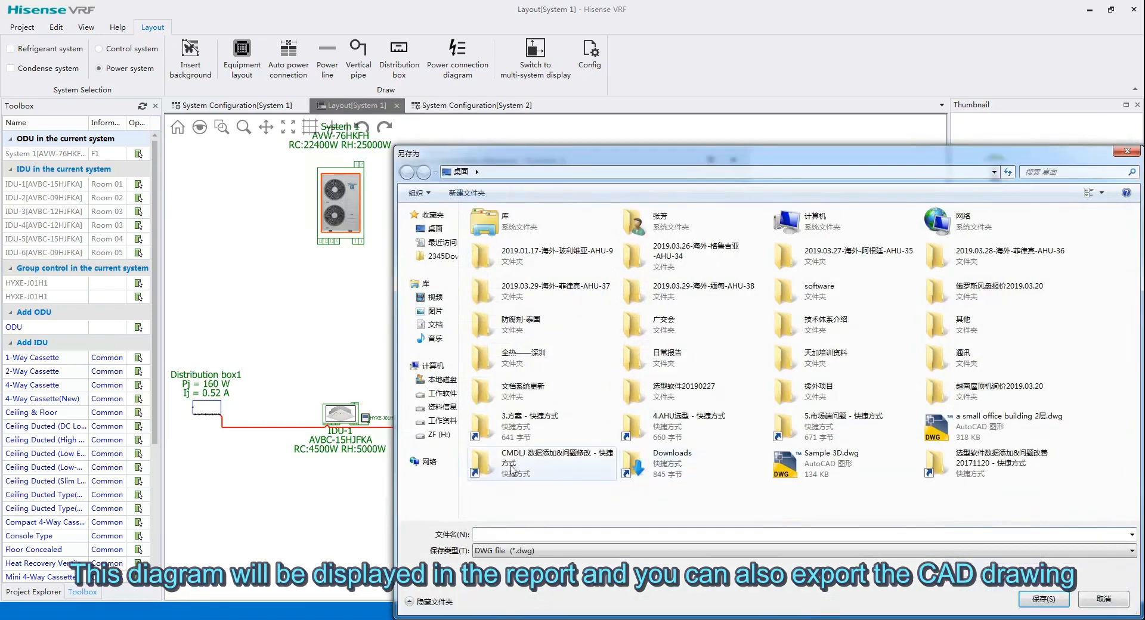
left_click_drag(632, 147, 464, 40)
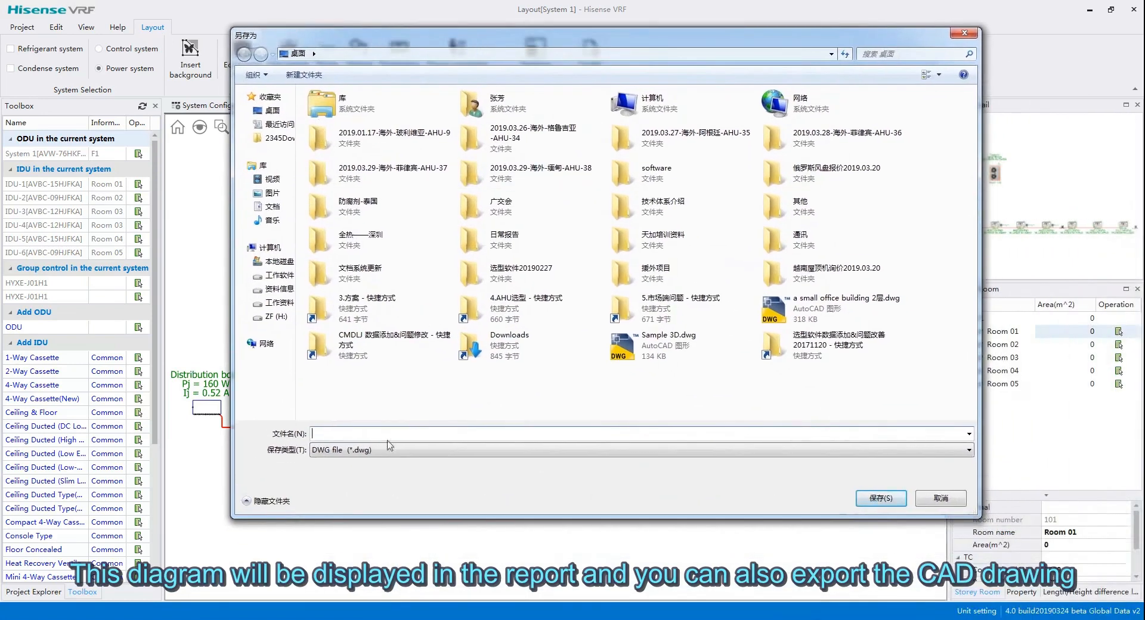
left_click(321, 450)
left_click(322, 462)
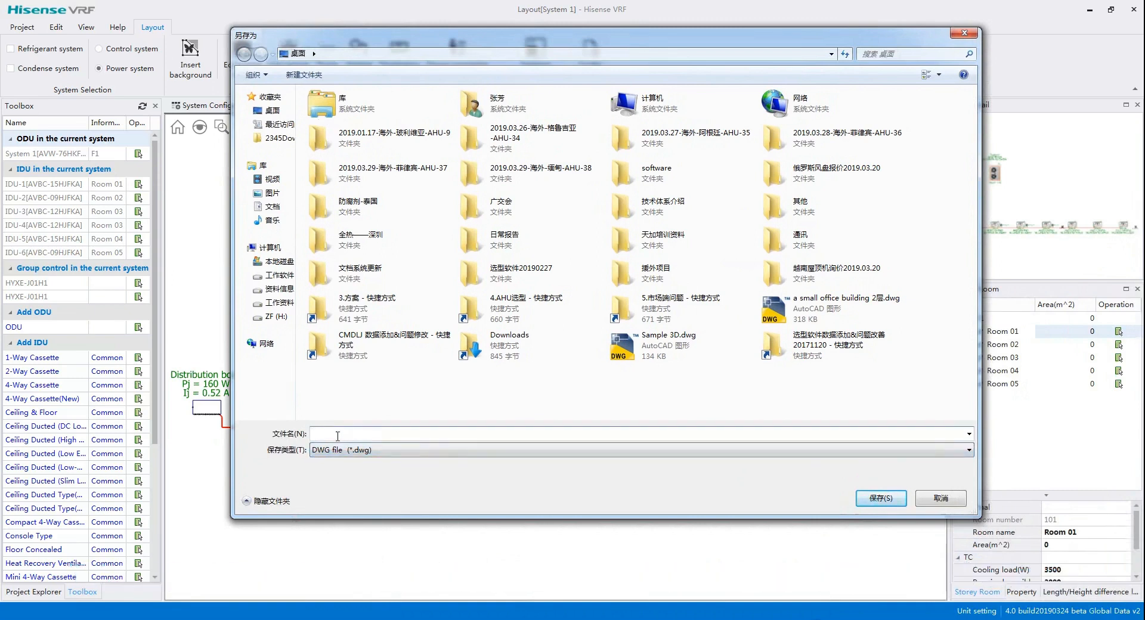
left_click(337, 435)
type("power")
left_click(877, 499)
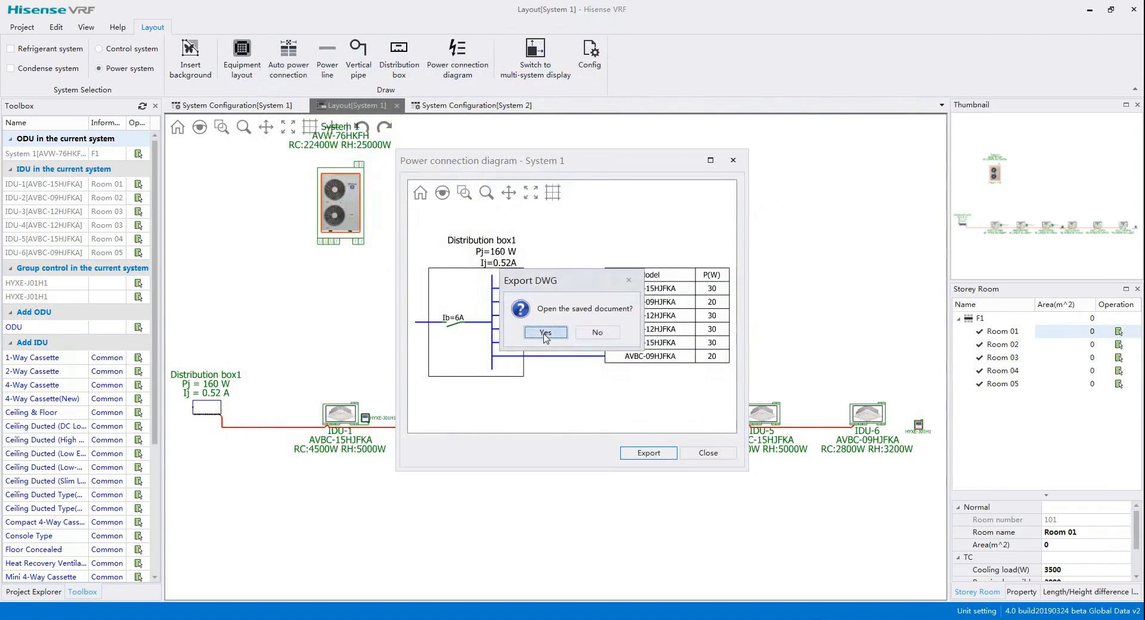
left_click(605, 337)
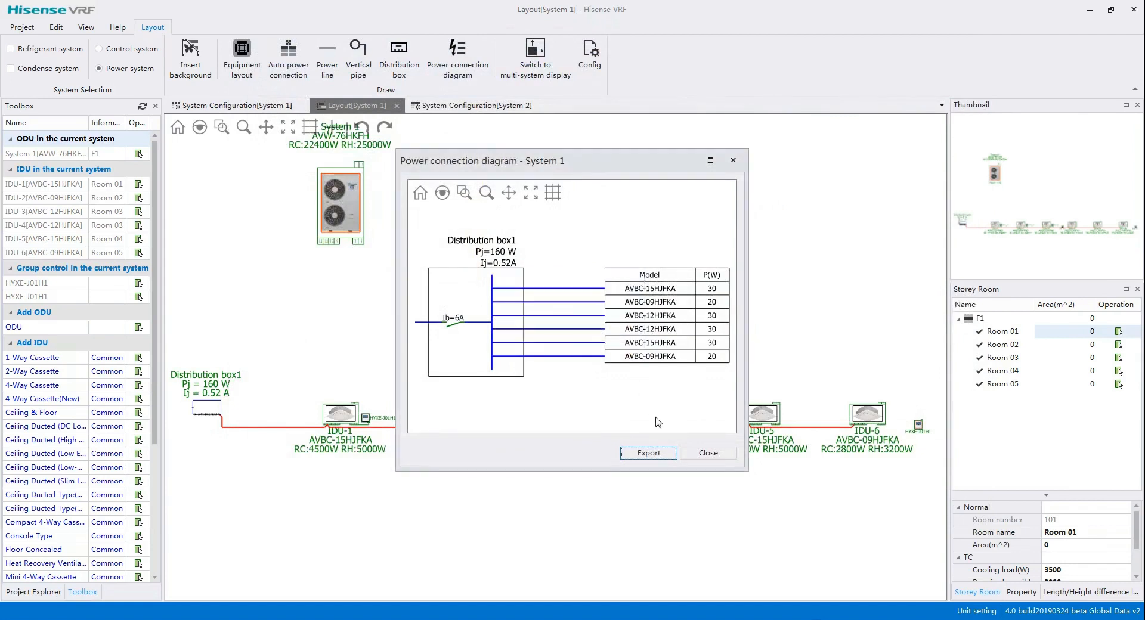
left_click(706, 454)
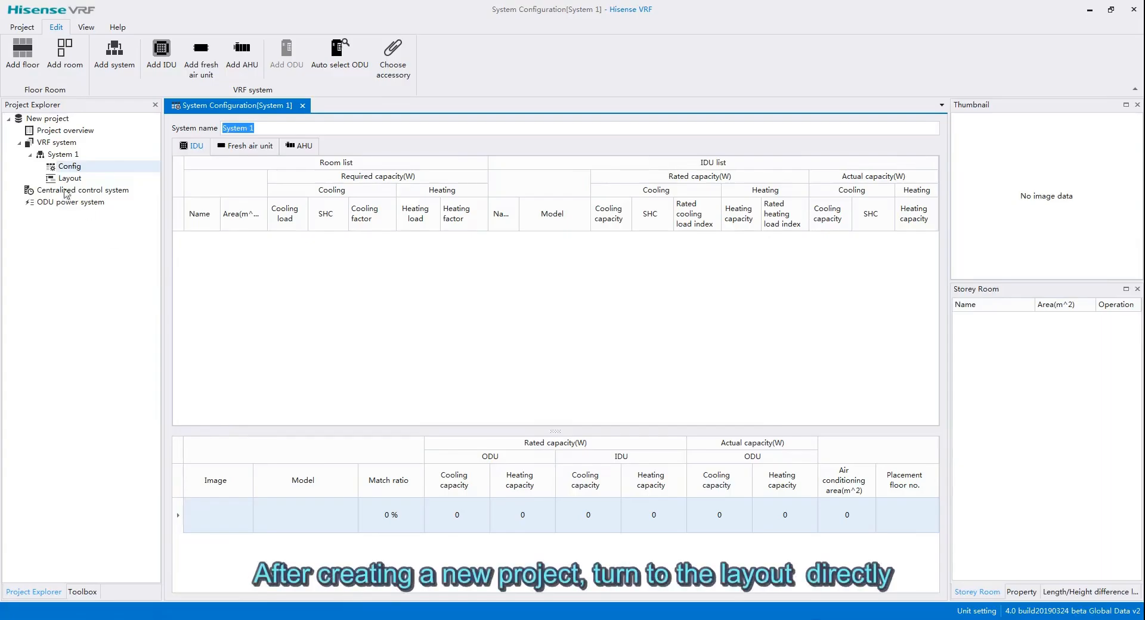
Switch the new project's System 1 layout to multi-system display and insert "a small office building 2层.dwg" as the background.
left_click(69, 178)
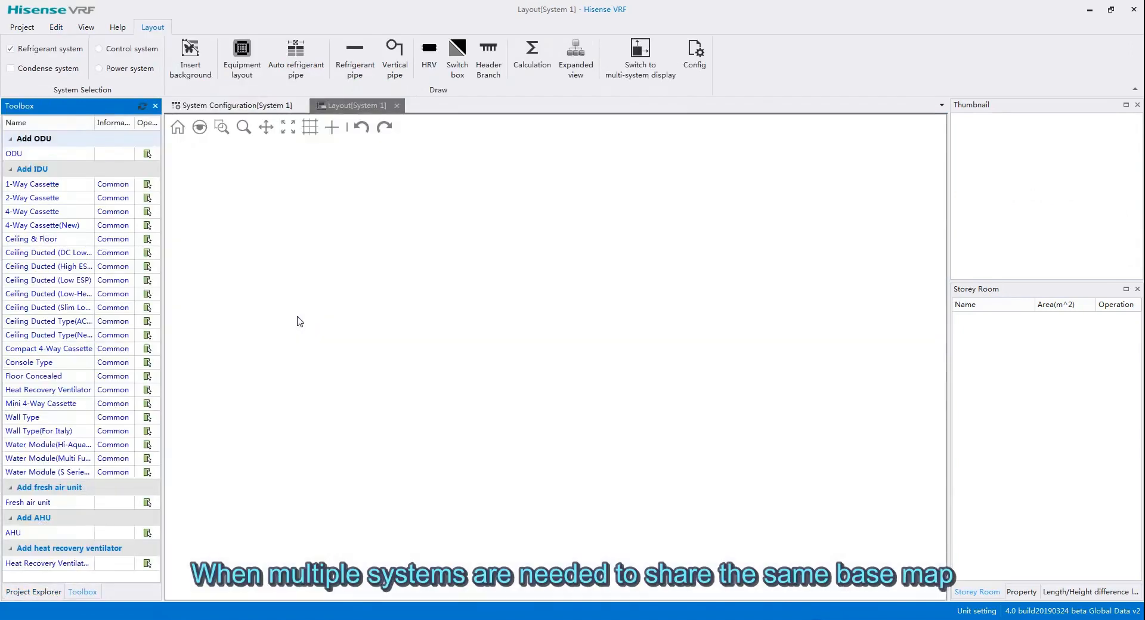
left_click(642, 51)
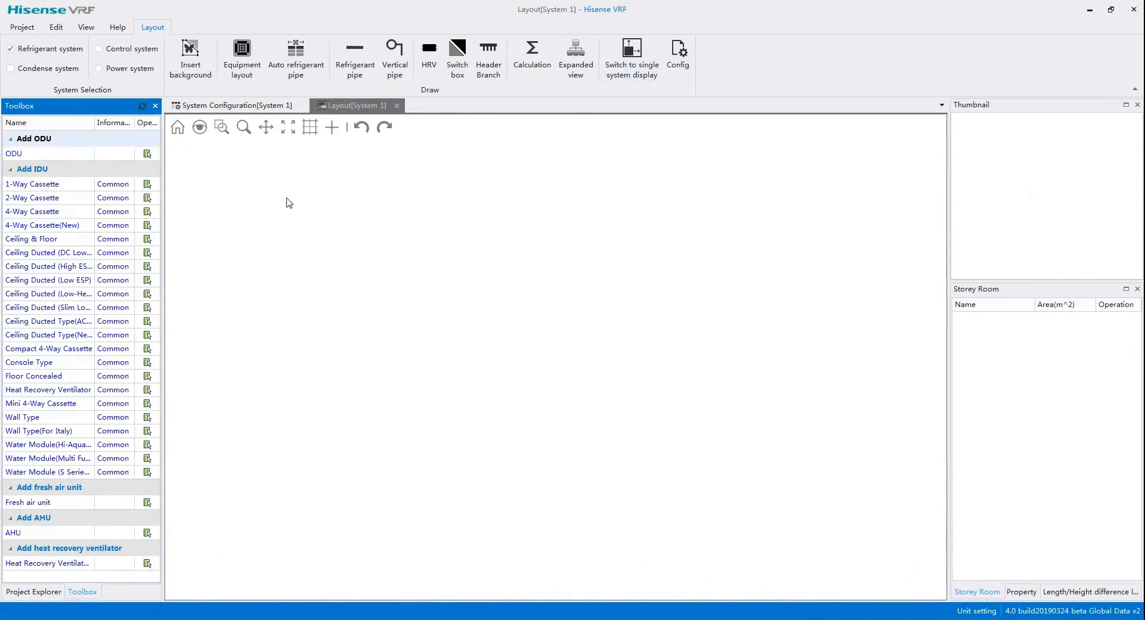
left_click(182, 63)
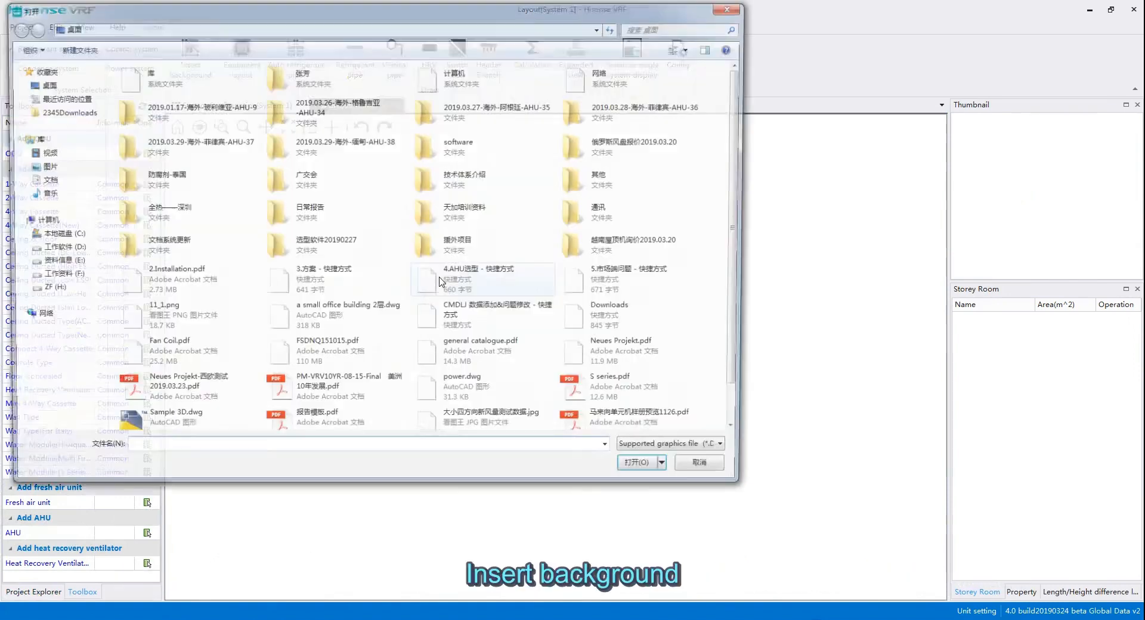
left_click(704, 453)
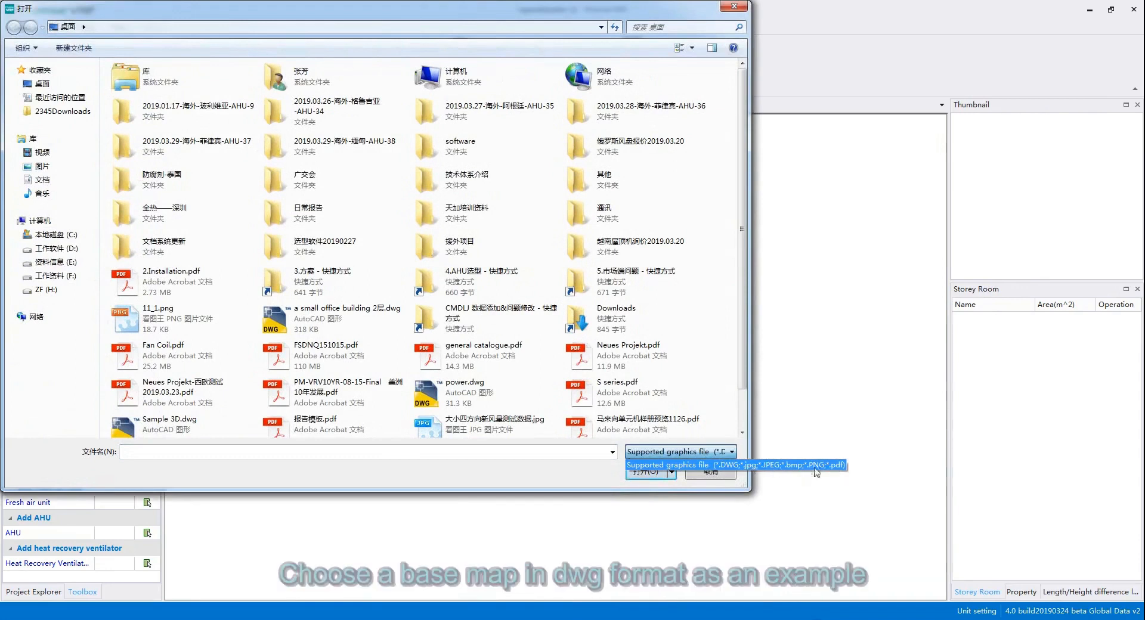
left_click(564, 472)
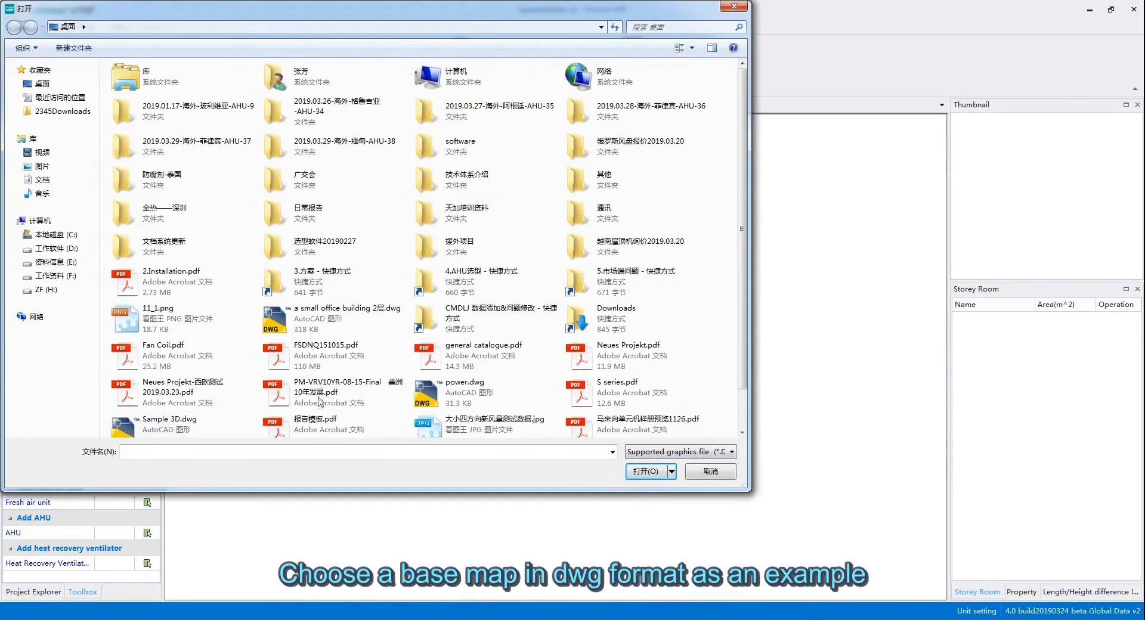
scroll(744, 200, "down", 1)
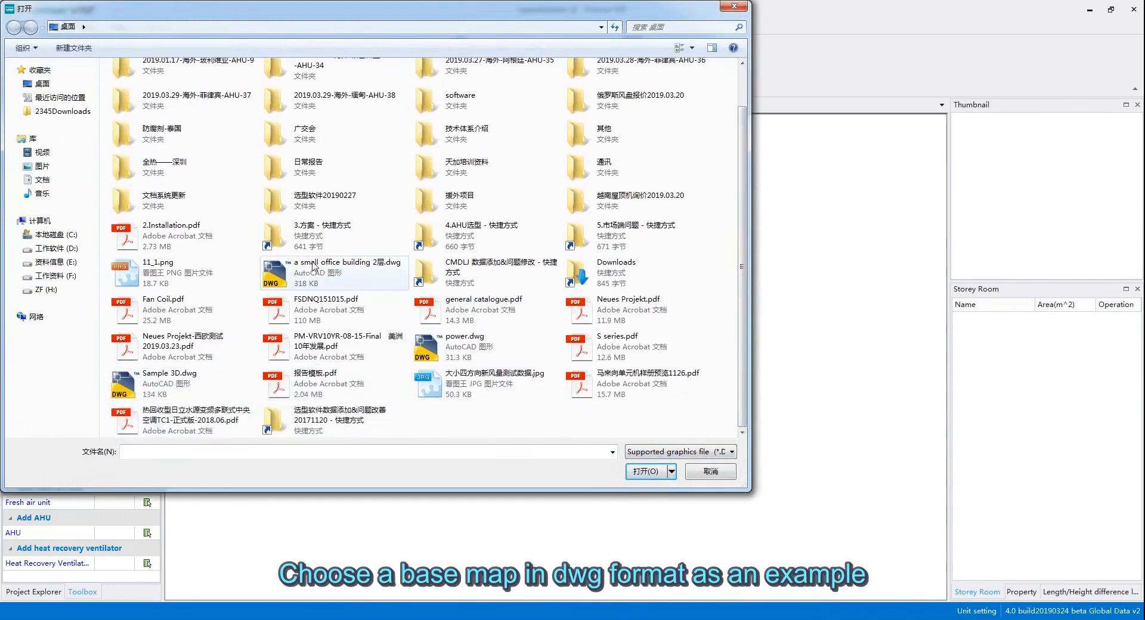
left_click(315, 273)
left_click(633, 468)
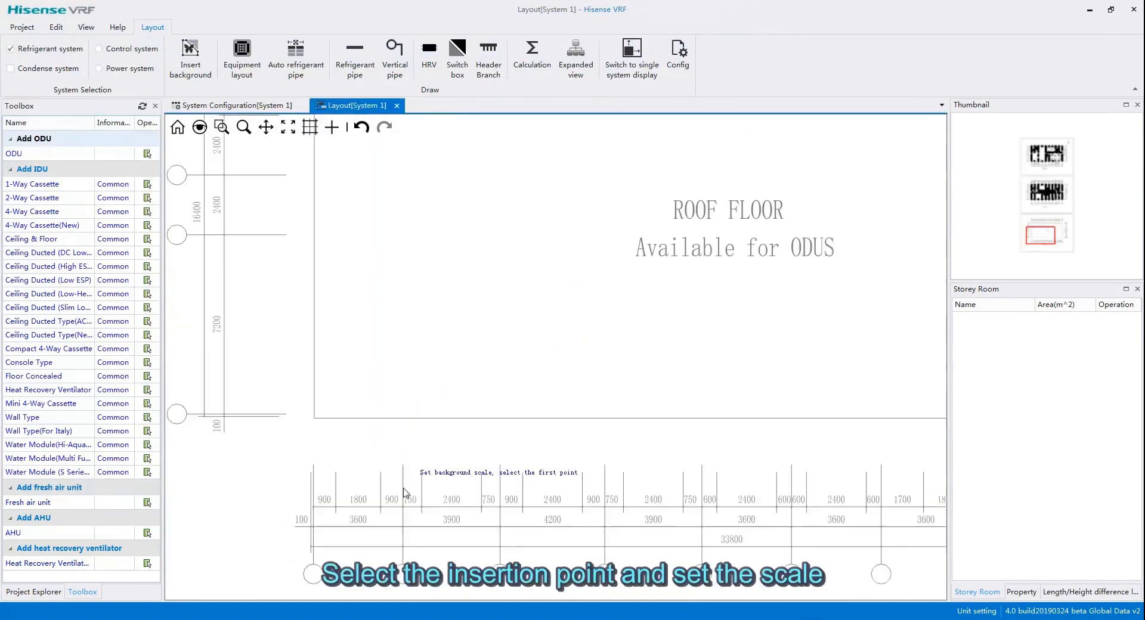
Scale the background from two points across a 900 dimension, with actual length 865.01 mm and rotation angle 0, and lock the background.
left_click(379, 508)
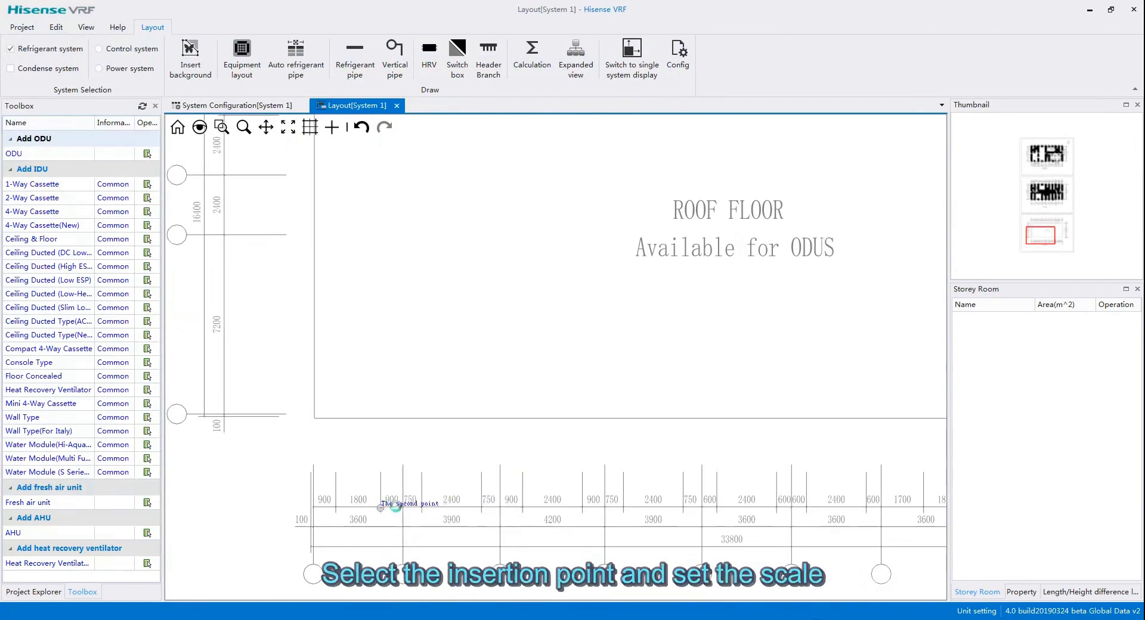
left_click(402, 507)
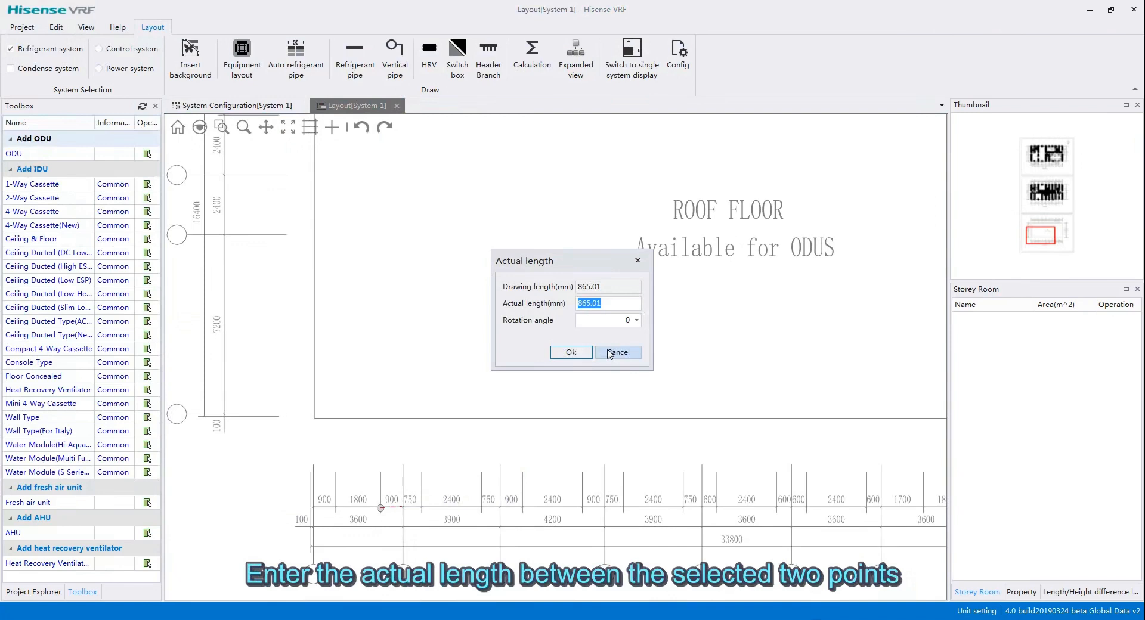
left_click(617, 303)
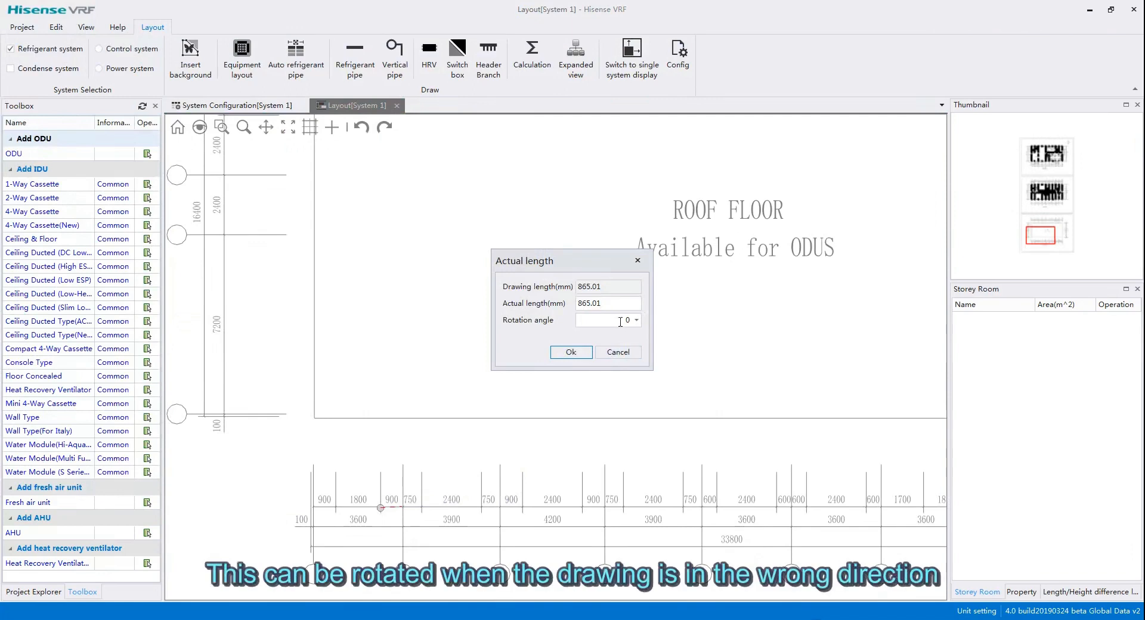
left_click(635, 320)
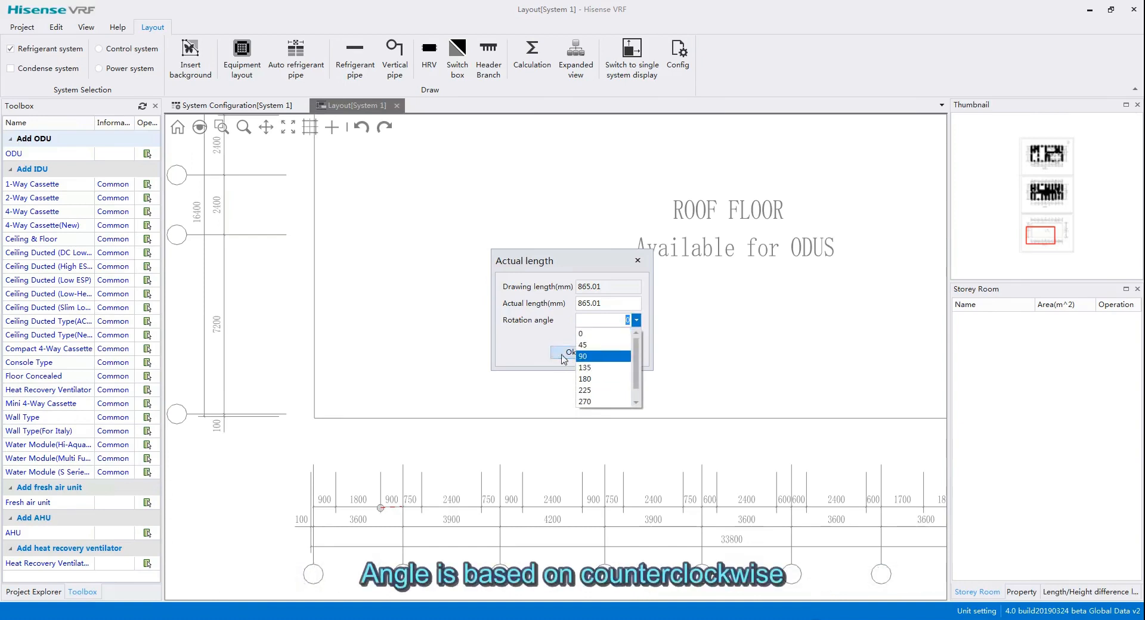
left_click(552, 333)
left_click(567, 353)
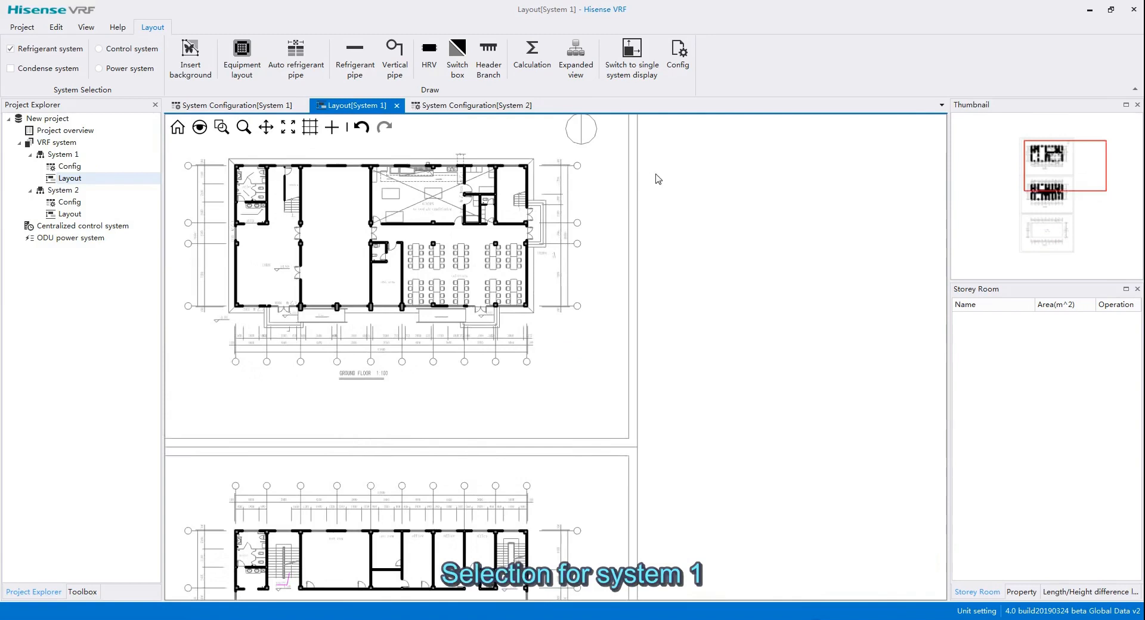
right_click(656, 177)
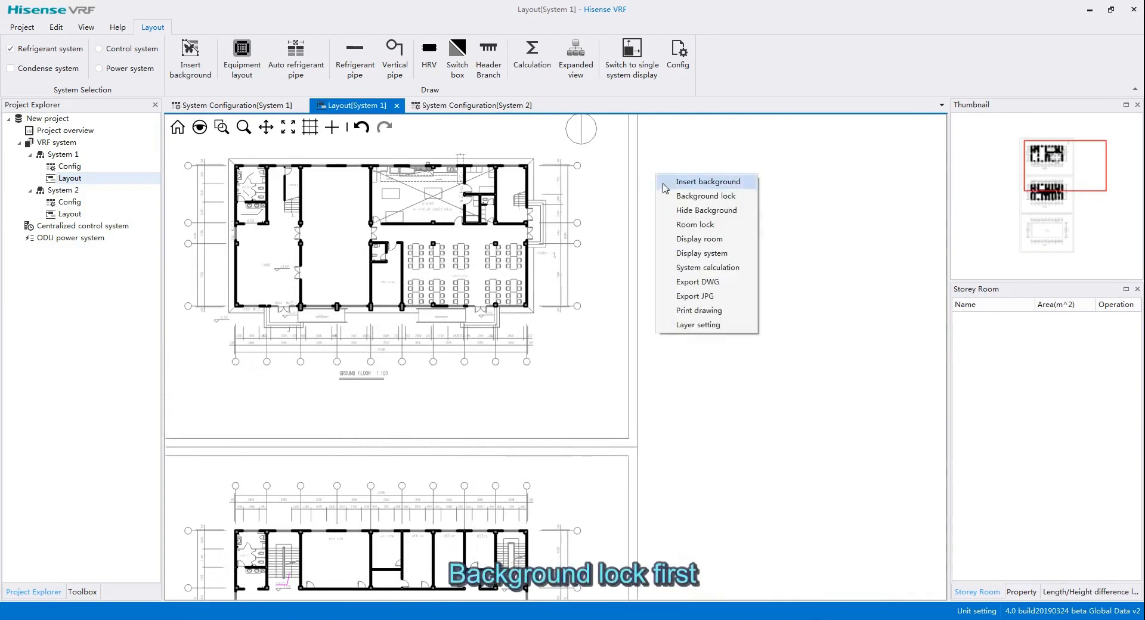
left_click(683, 197)
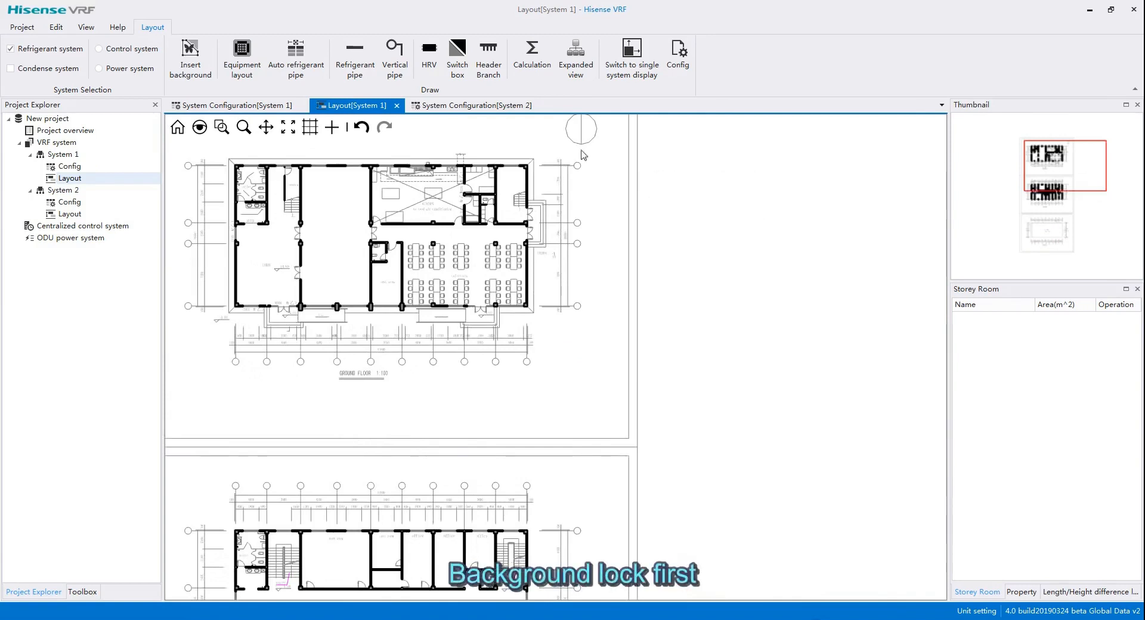
Add Floor 1 to the project and create four rooms on it, Room 1 to Room 4.
left_click(56, 27)
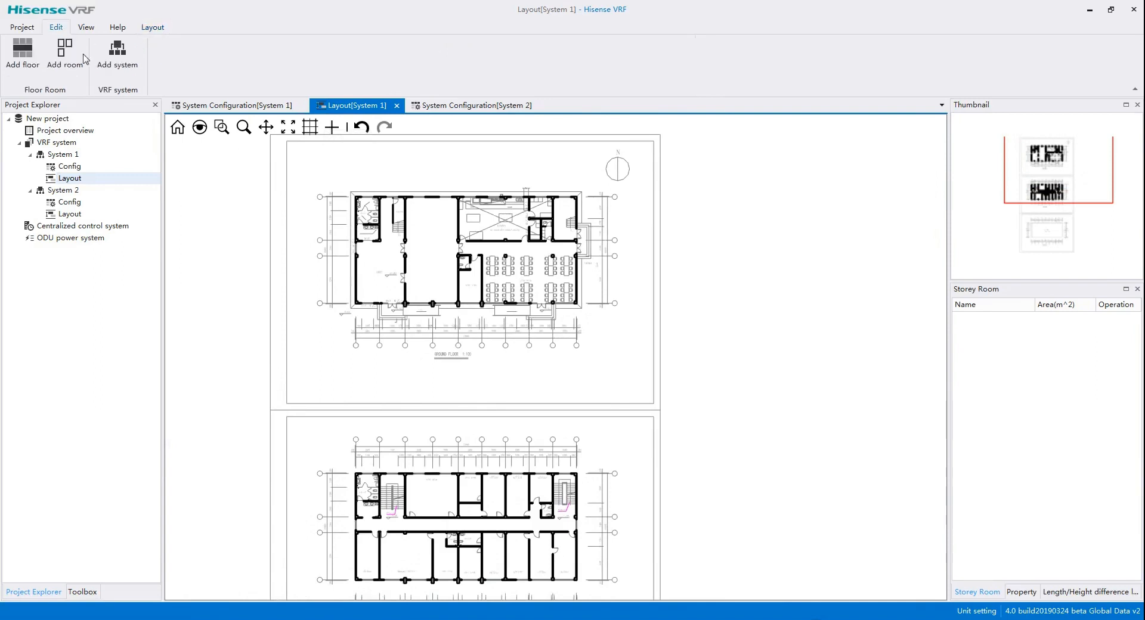
left_click(28, 54)
left_click(60, 52)
left_click(61, 55)
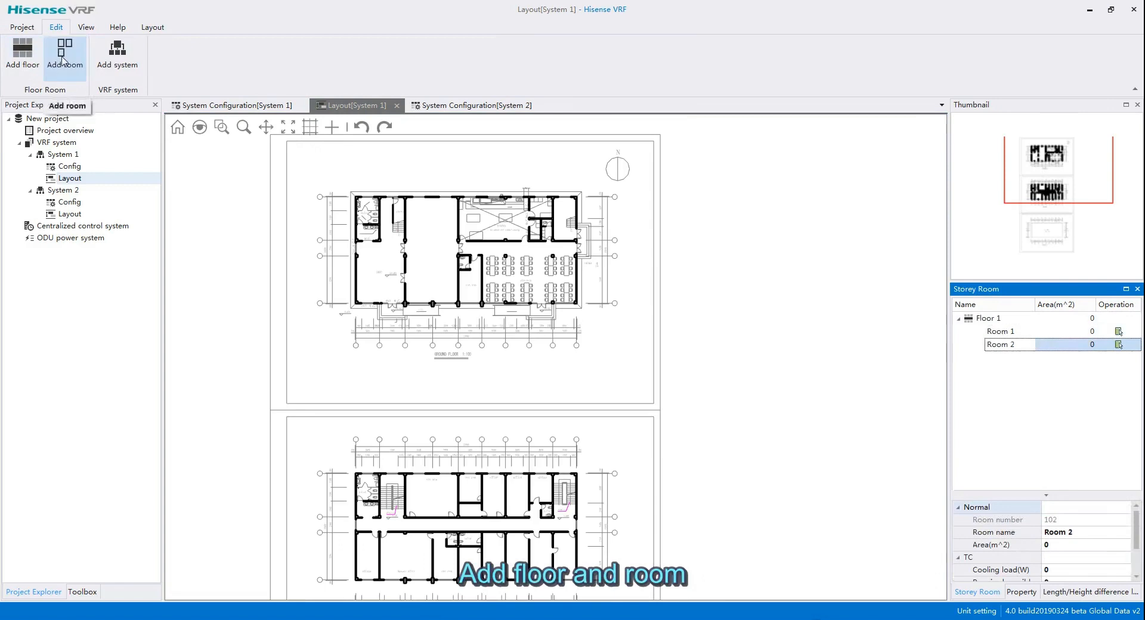
left_click(62, 58)
left_click(63, 59)
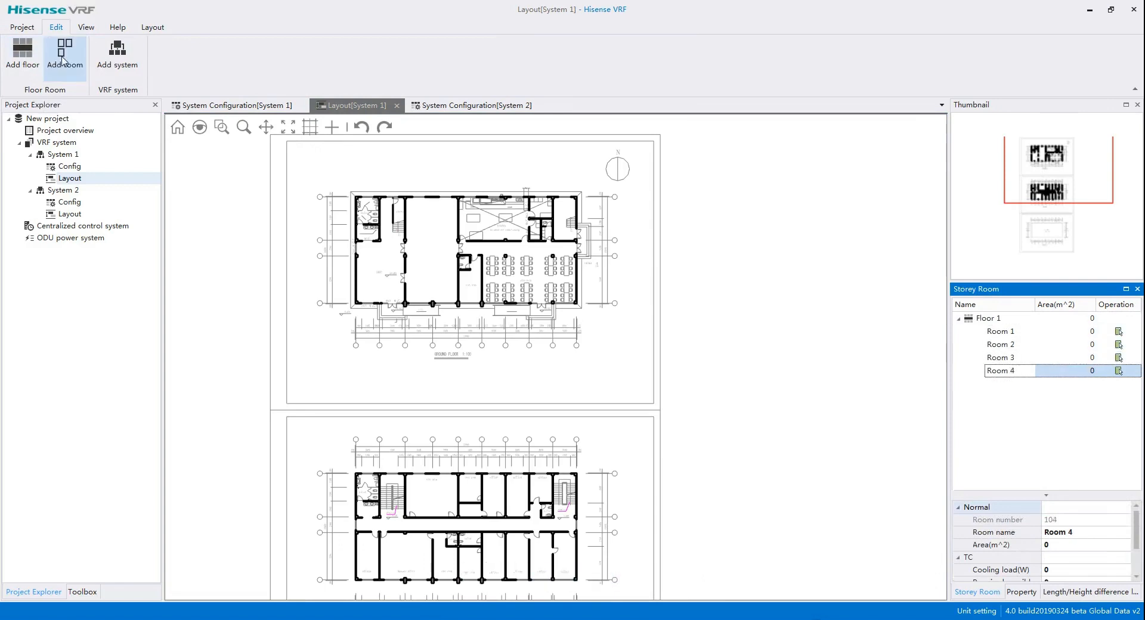
Outline Room 1 on the ground floor plan as a rectangle covering the lobby.
left_click(1119, 332)
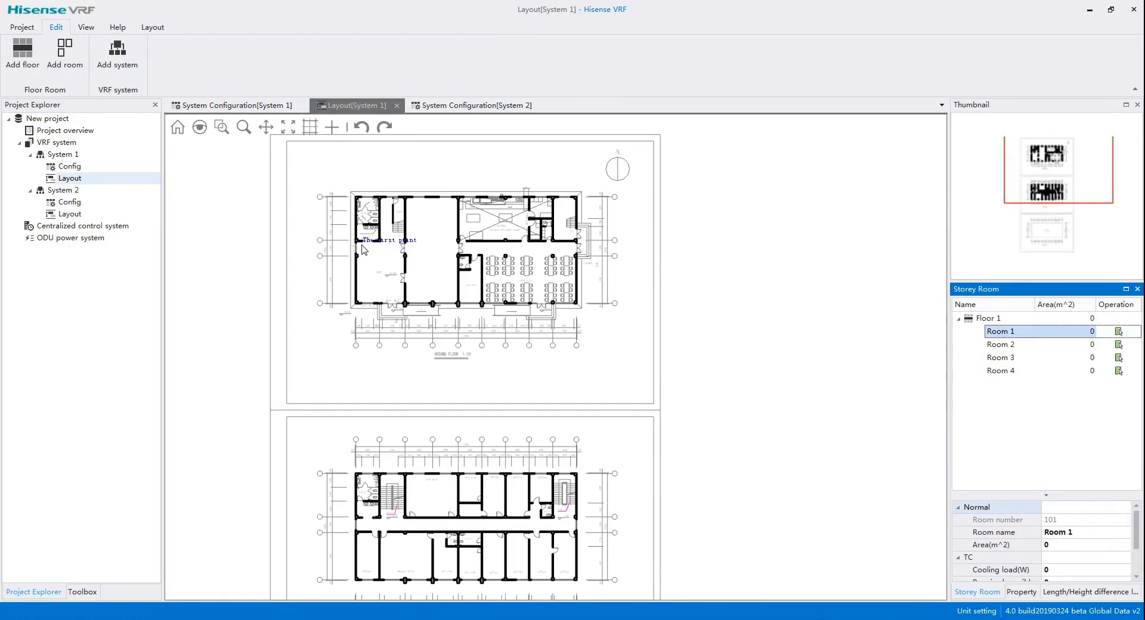
scroll(361, 246, "up", 4)
scroll(365, 291, "up", 3)
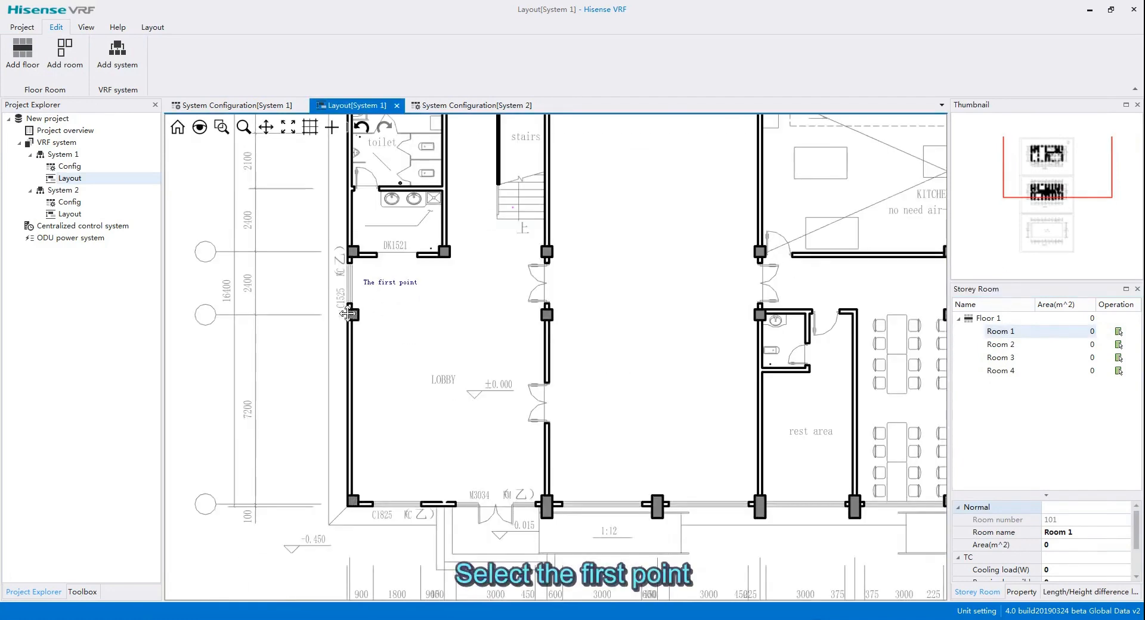
left_click(335, 293)
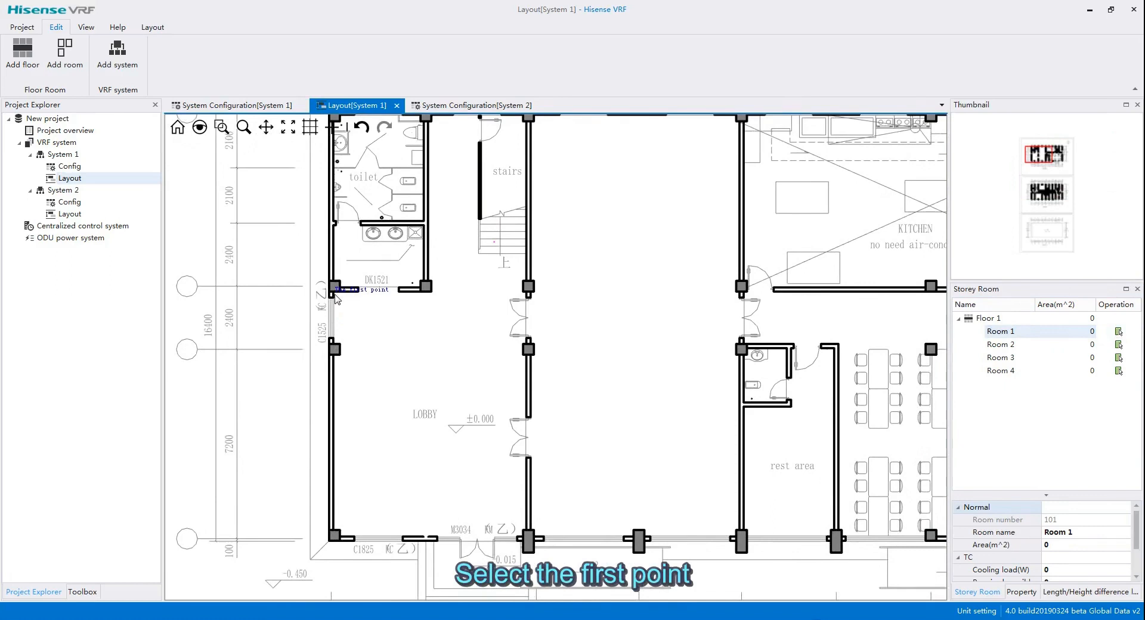
left_click(525, 537)
right_click(525, 537)
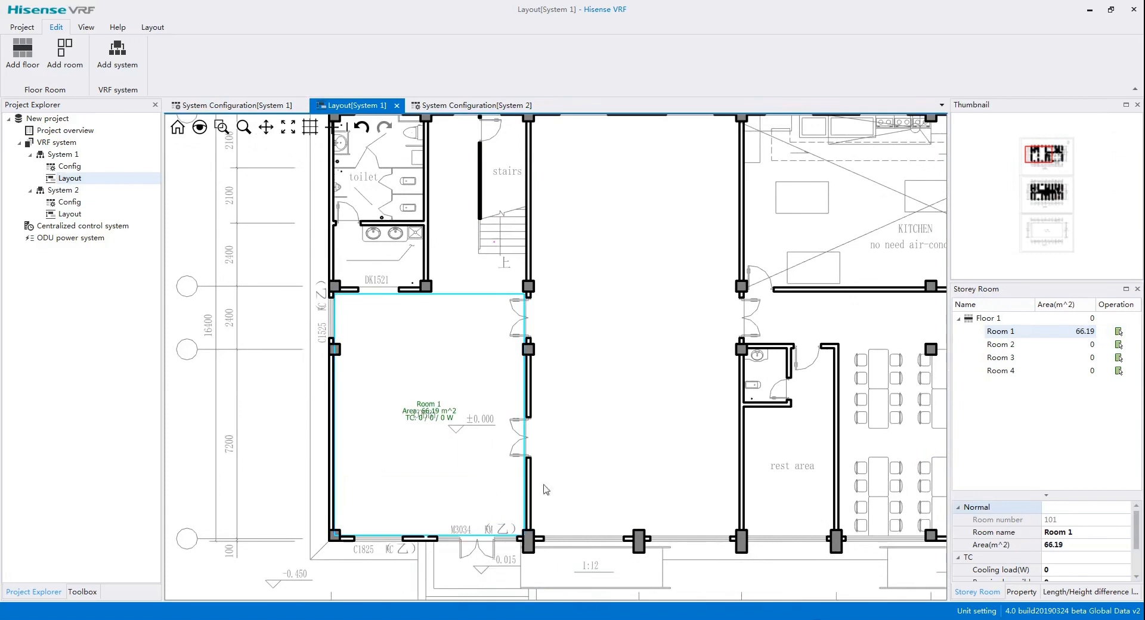
Outline Room 2 as a rectangle covering the large open space between the lobby and the rest area.
left_click_drag(462, 419, 365, 400)
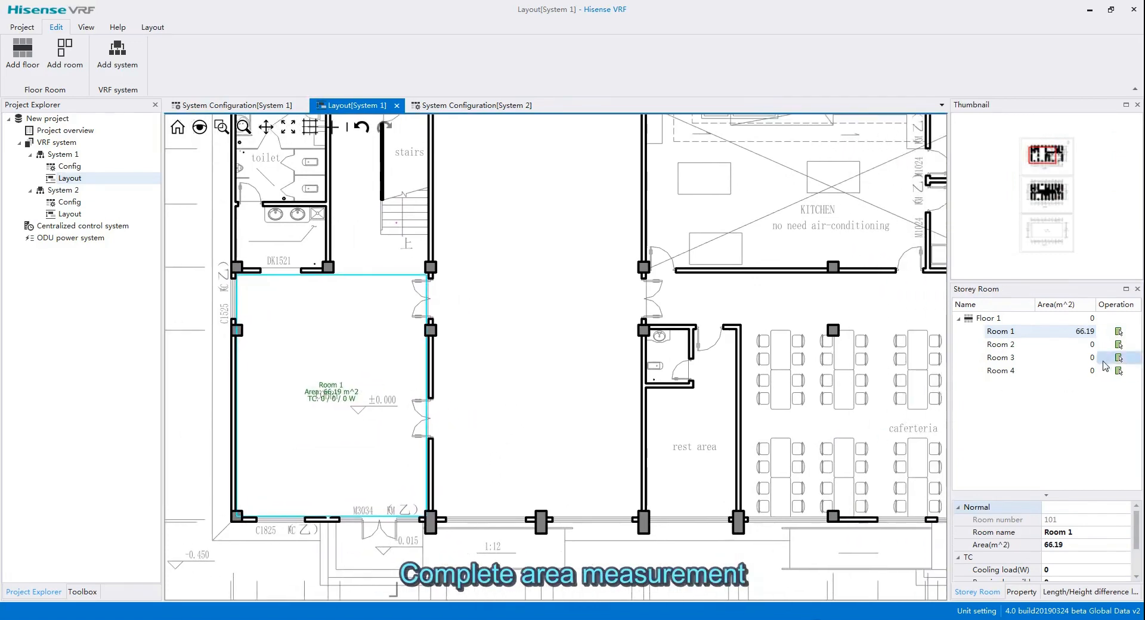
left_click(1097, 344)
left_click_drag(438, 221, 454, 323)
left_click(453, 198)
left_click_drag(602, 411, 571, 293)
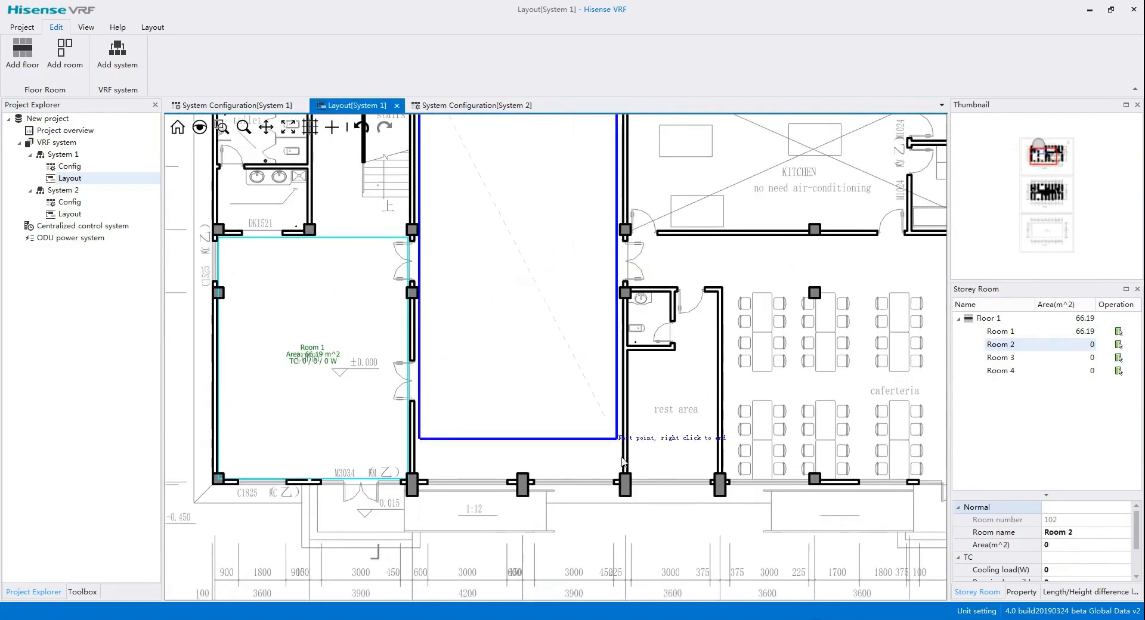
left_click(626, 480)
right_click(626, 481)
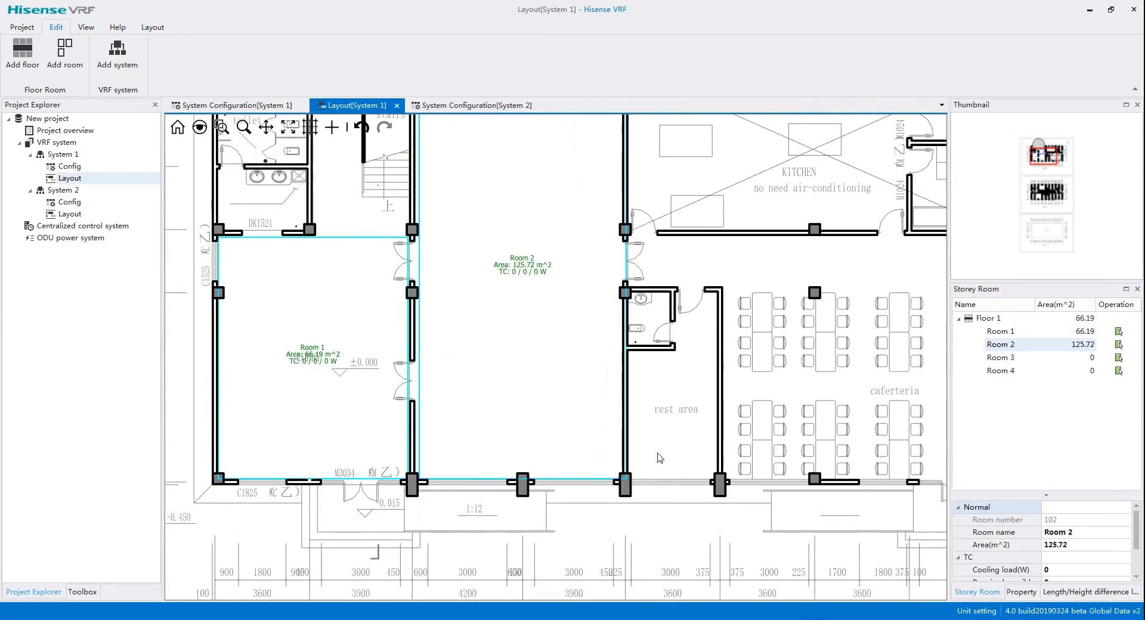
Outline Room 3 as a polyline around the irregular rest area, following its corners and leaving out the small toilet.
left_click_drag(649, 361, 481, 309)
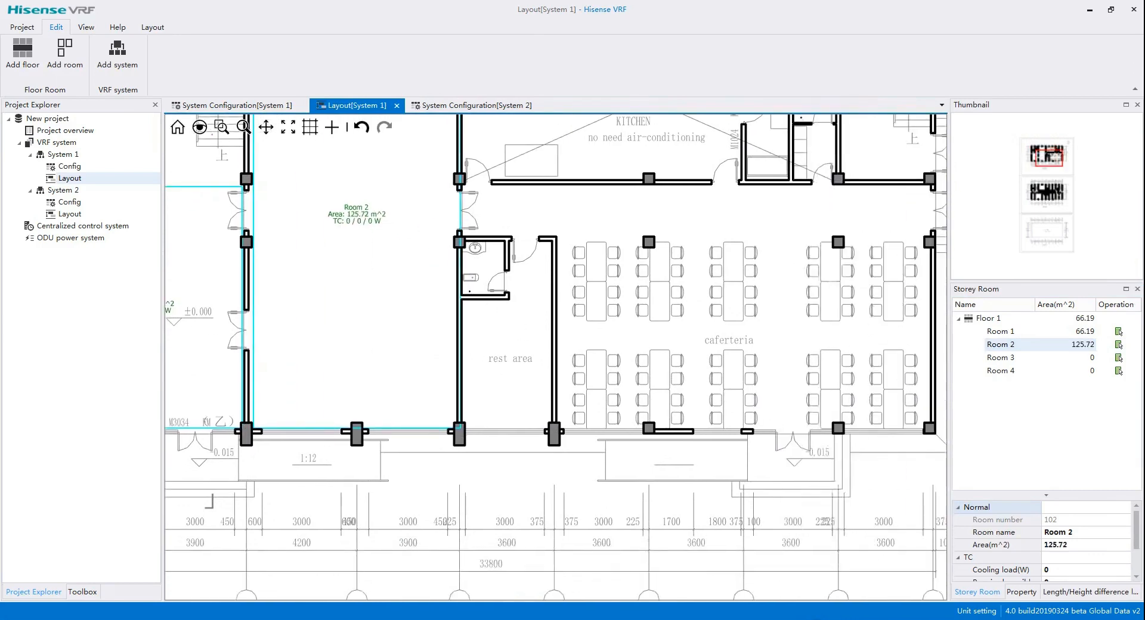
left_click(1118, 358)
left_click(1119, 358)
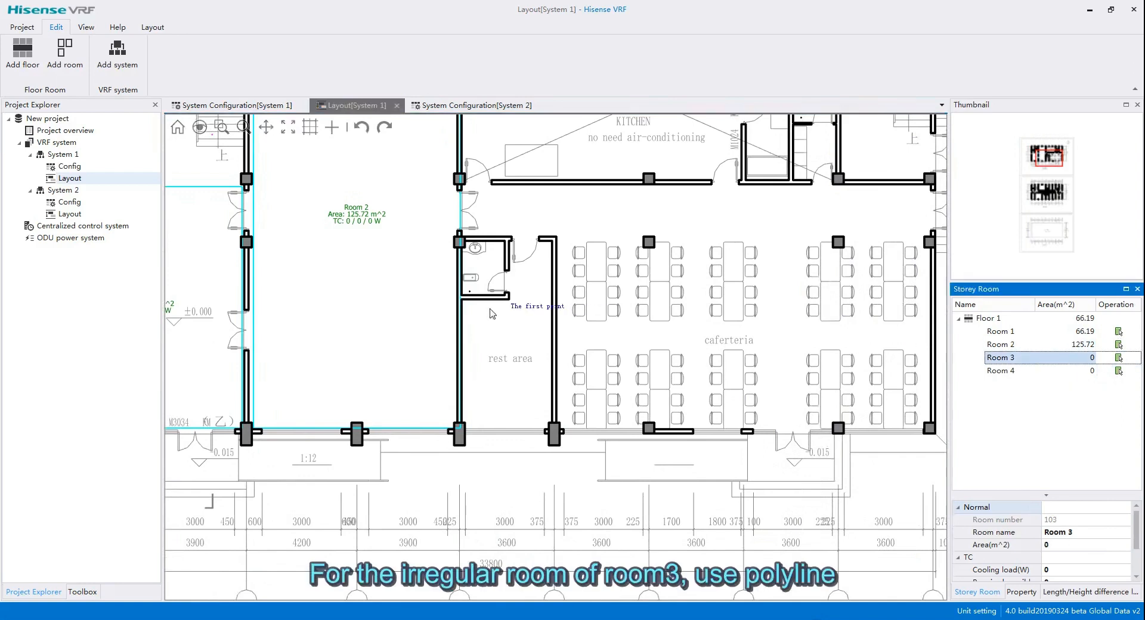
left_click(461, 299)
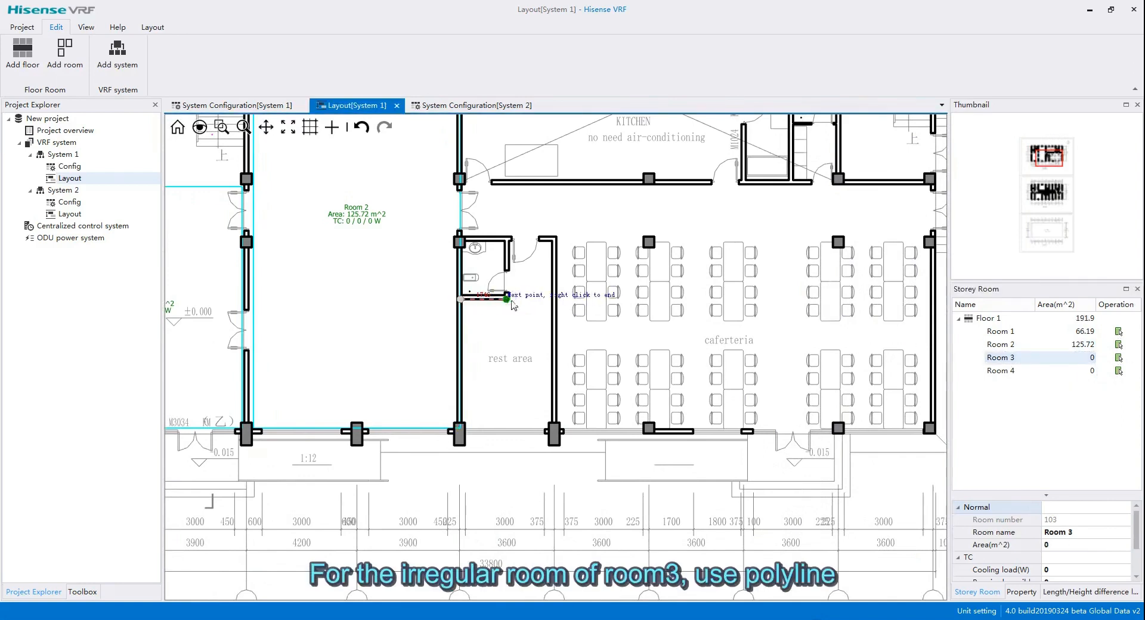
left_click(511, 299)
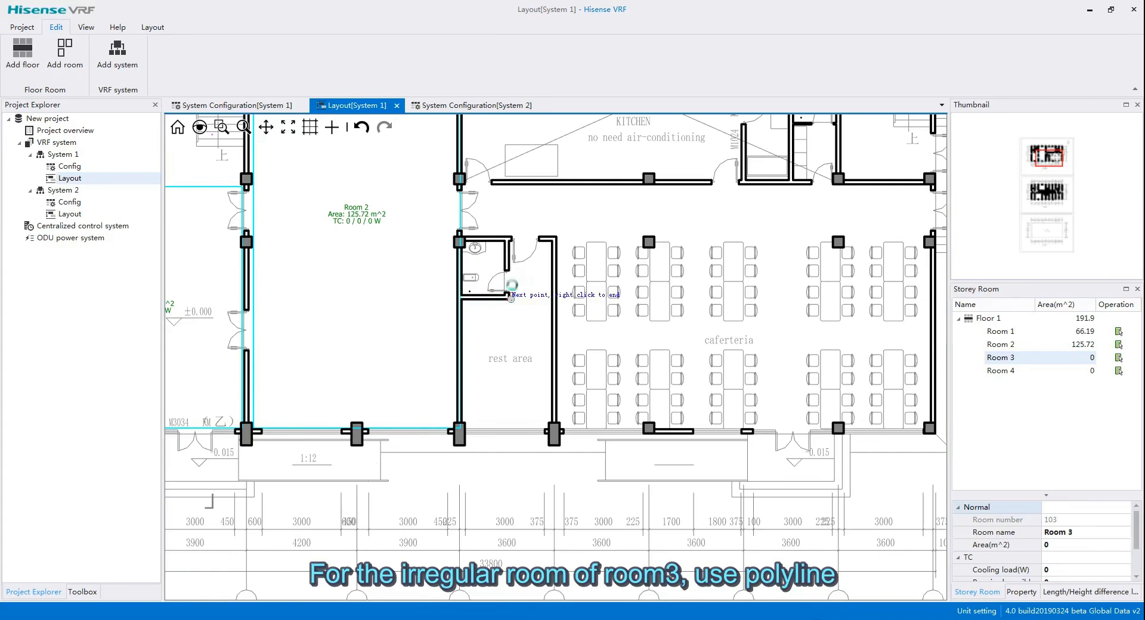
left_click(511, 240)
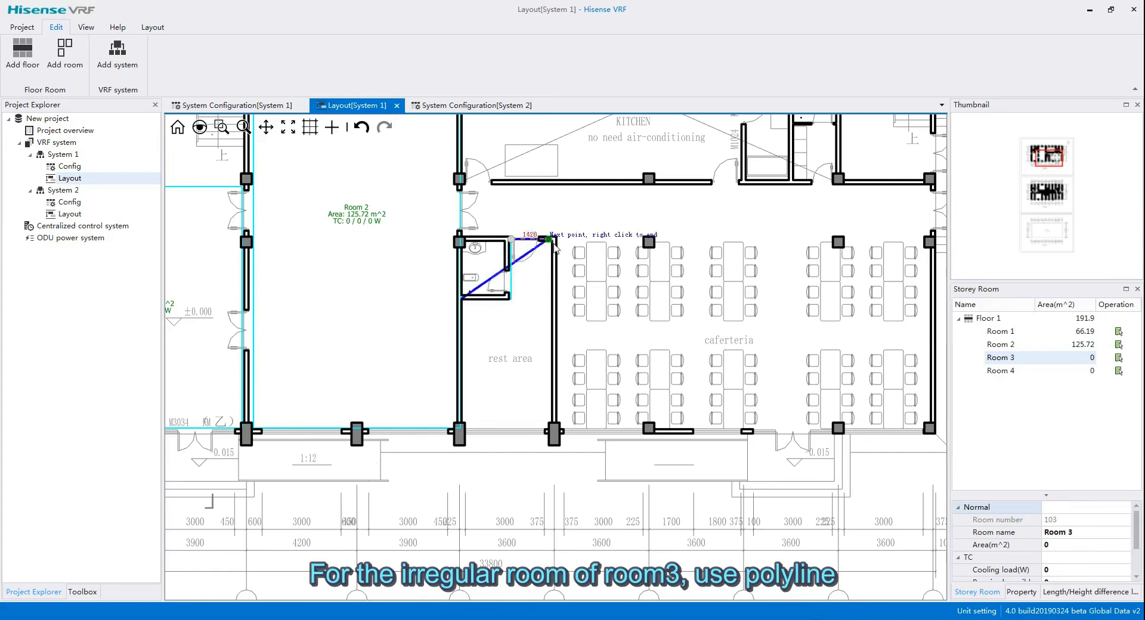
left_click(552, 240)
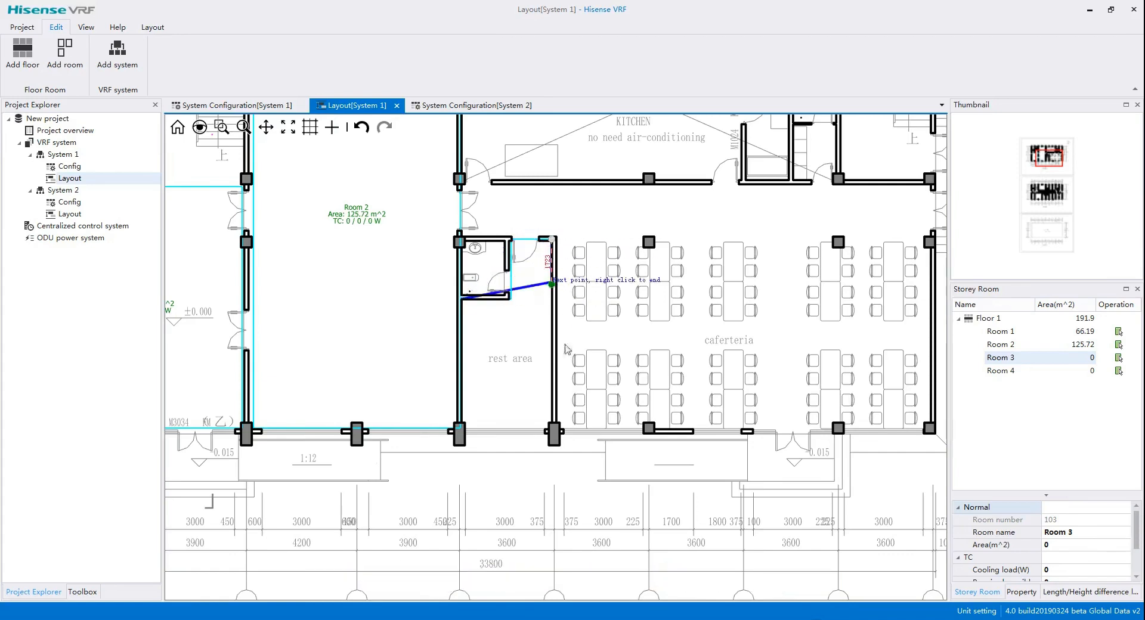
left_click(550, 428)
left_click(460, 428)
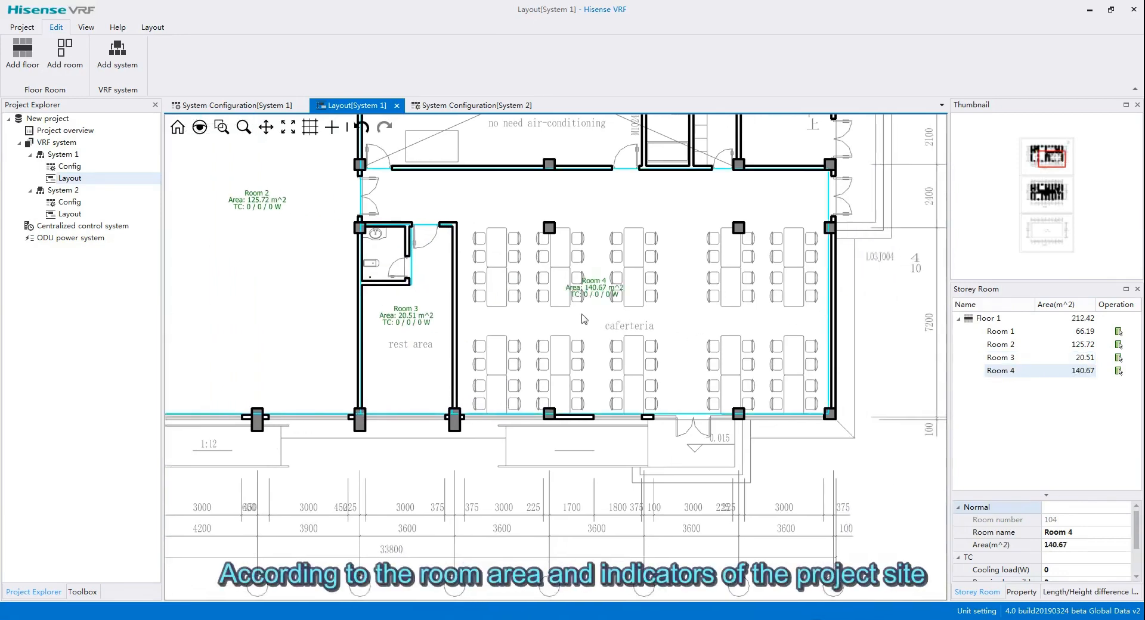
Set the cooling factor to 200 W/m² and the heating factor to 150 W/m² for all four rooms together.
scroll(583, 319, "down", 2)
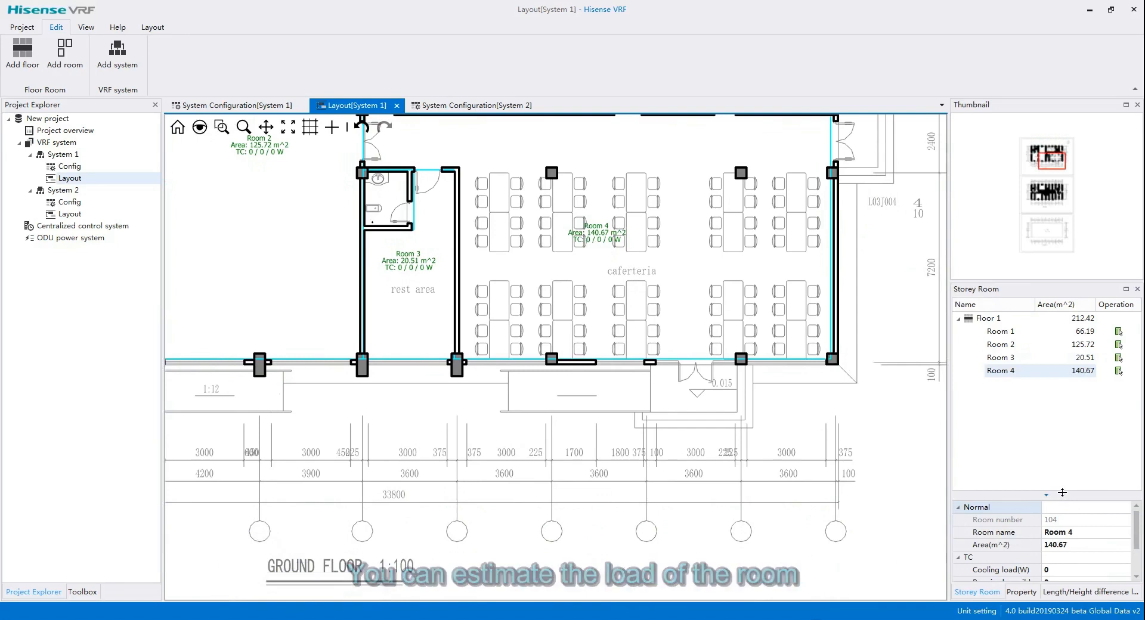
left_click_drag(1060, 496, 1058, 454)
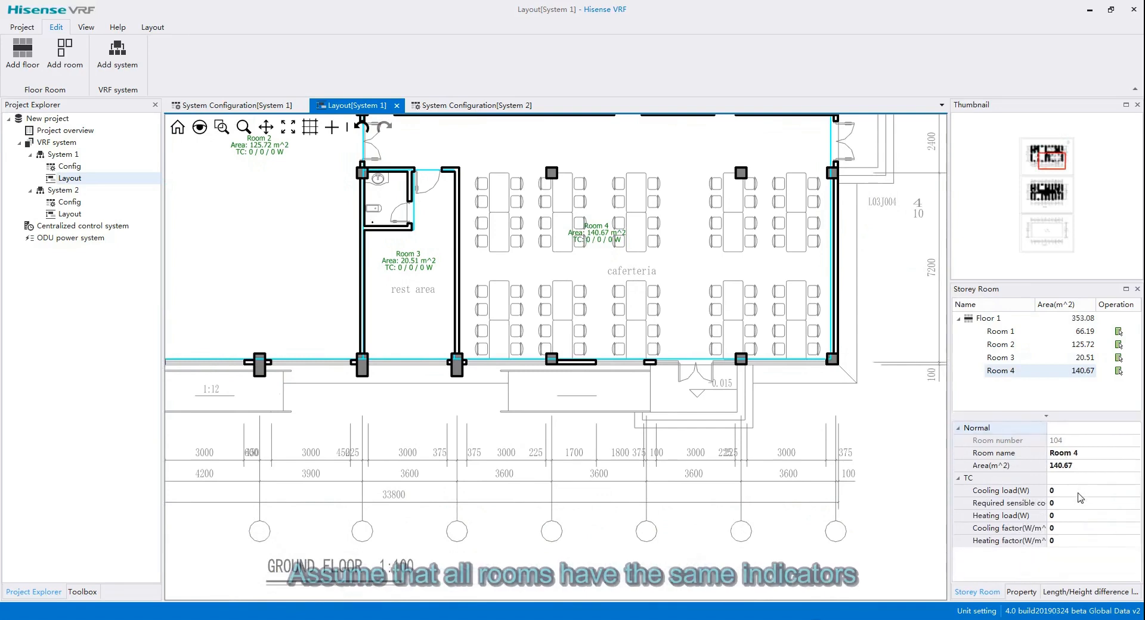
left_click(1067, 529)
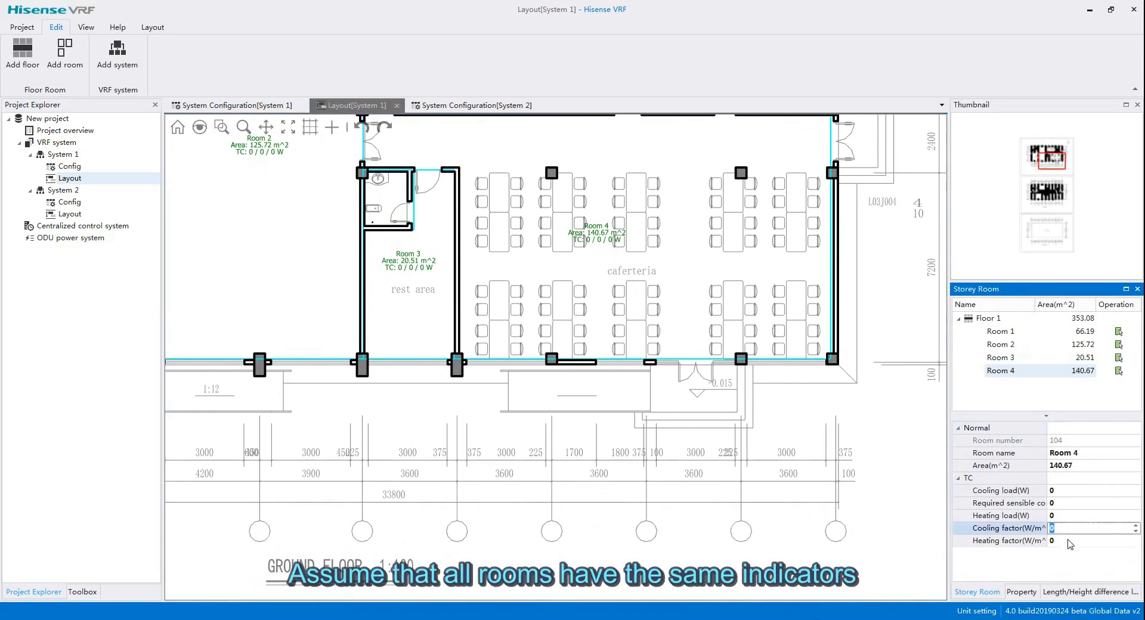
left_click(1067, 541)
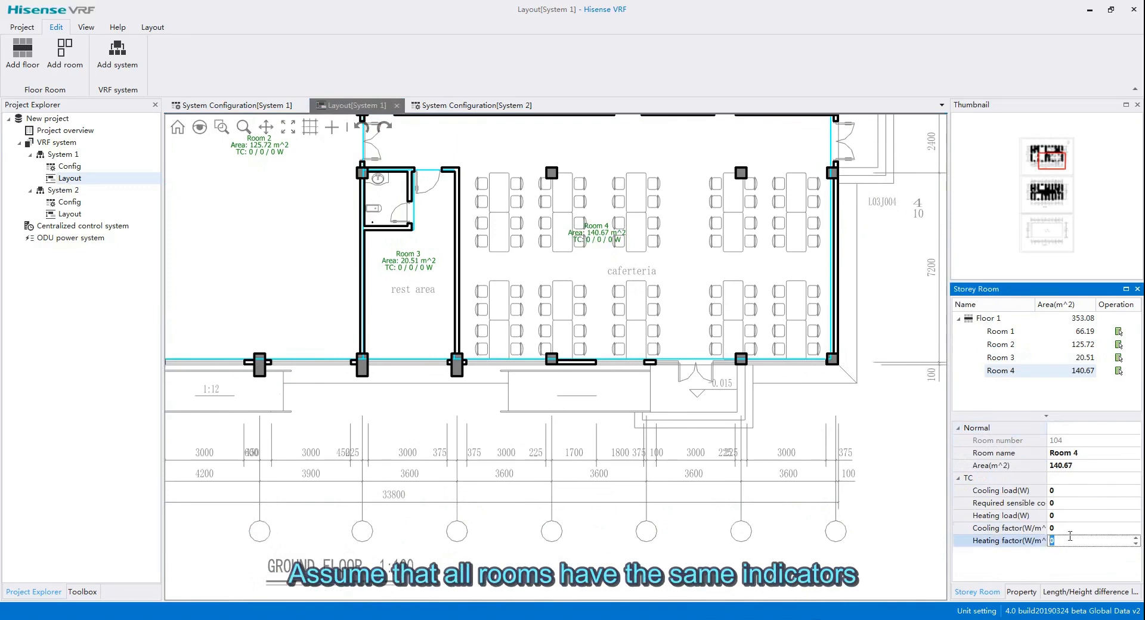
left_click(1015, 333, "shift")
left_click(1065, 527)
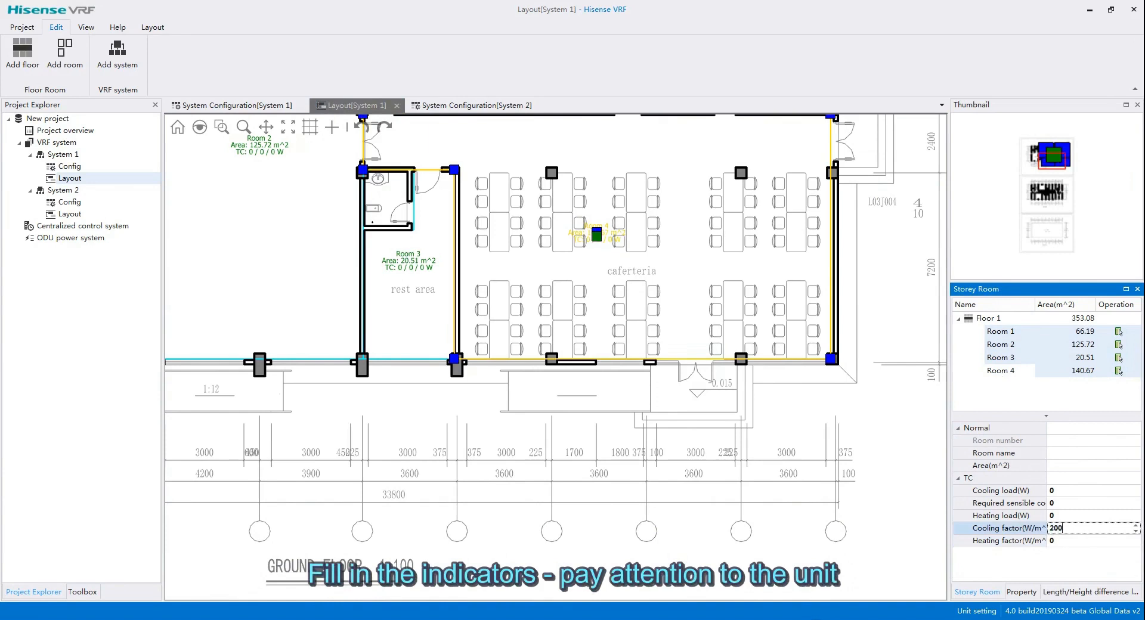
left_click(1070, 541)
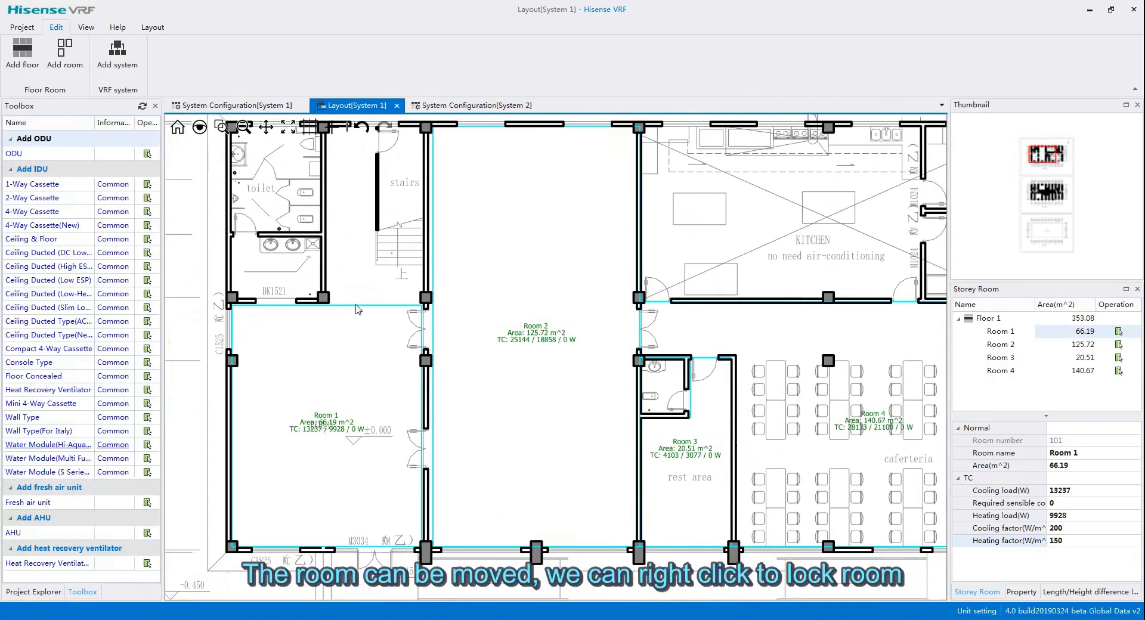
Check that the Room 1 outline can be selected, deselect it, and lock the rooms in the layout.
left_click(357, 309)
mouse_move(352, 304)
left_mouse_down()
mouse_move(314, 277)
mouse_move(356, 313)
left_mouse_up()
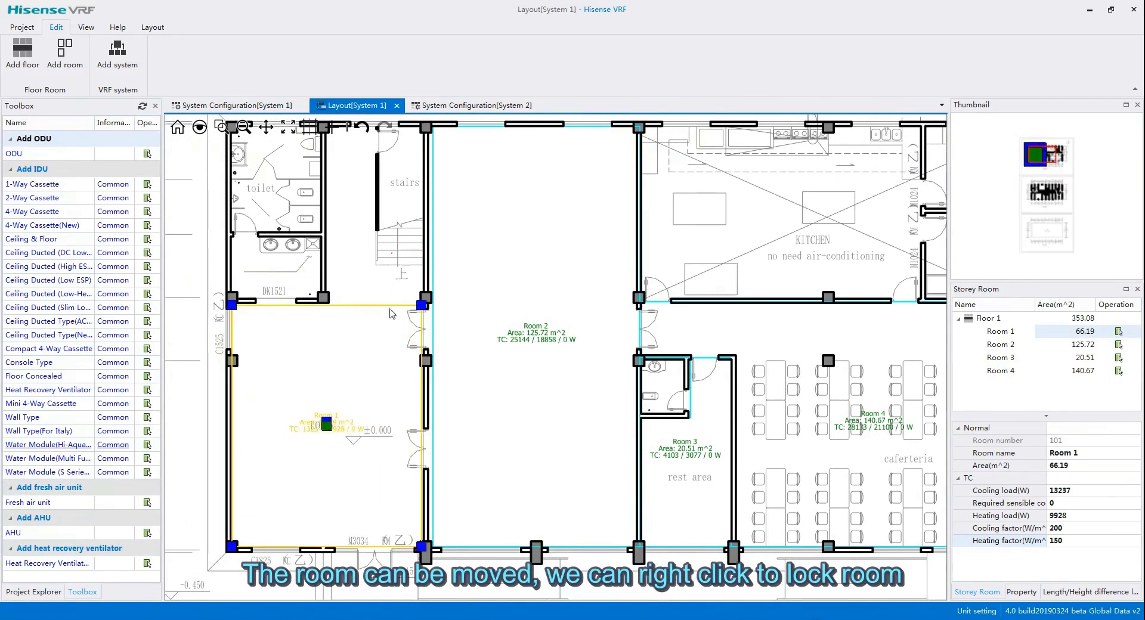
left_click(490, 291)
right_click(490, 291)
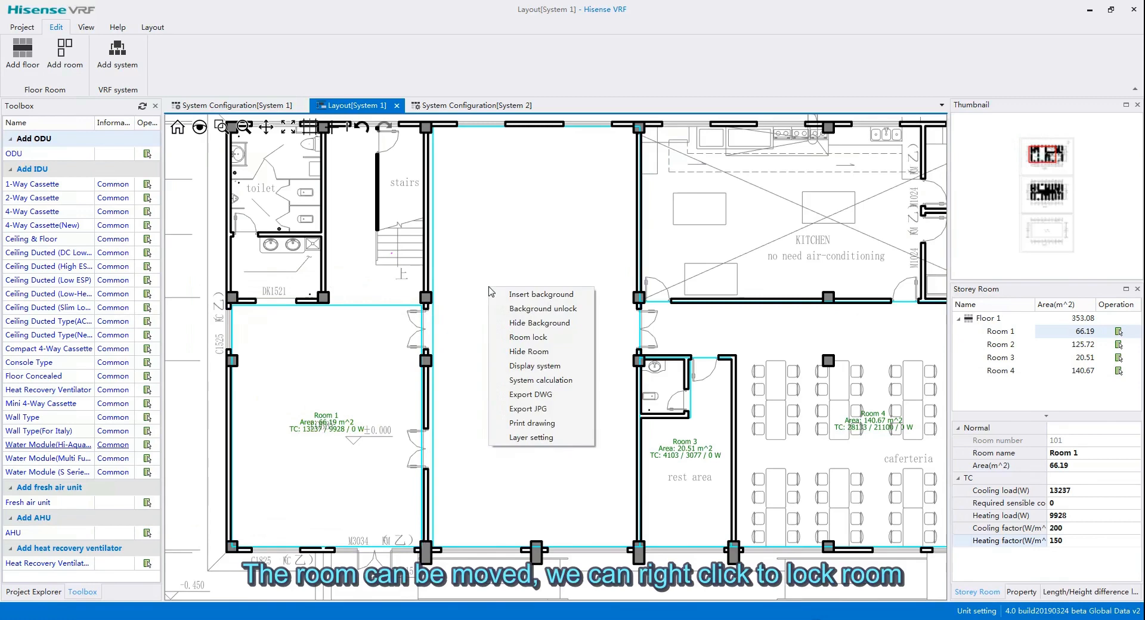
left_click(539, 338)
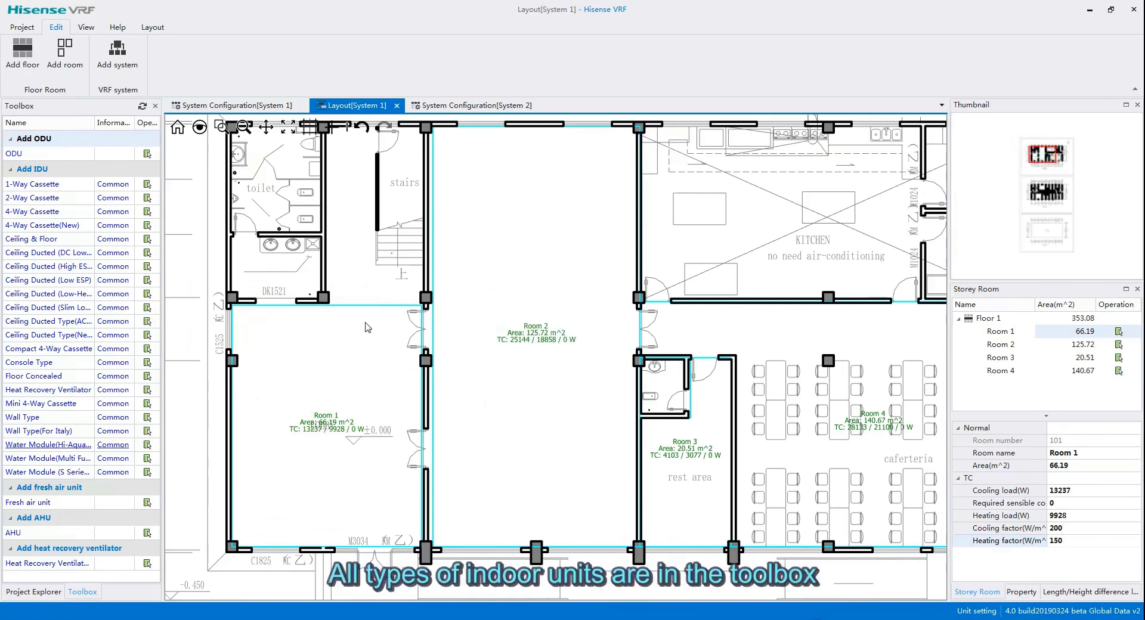
left_click_drag(309, 325, 300, 289)
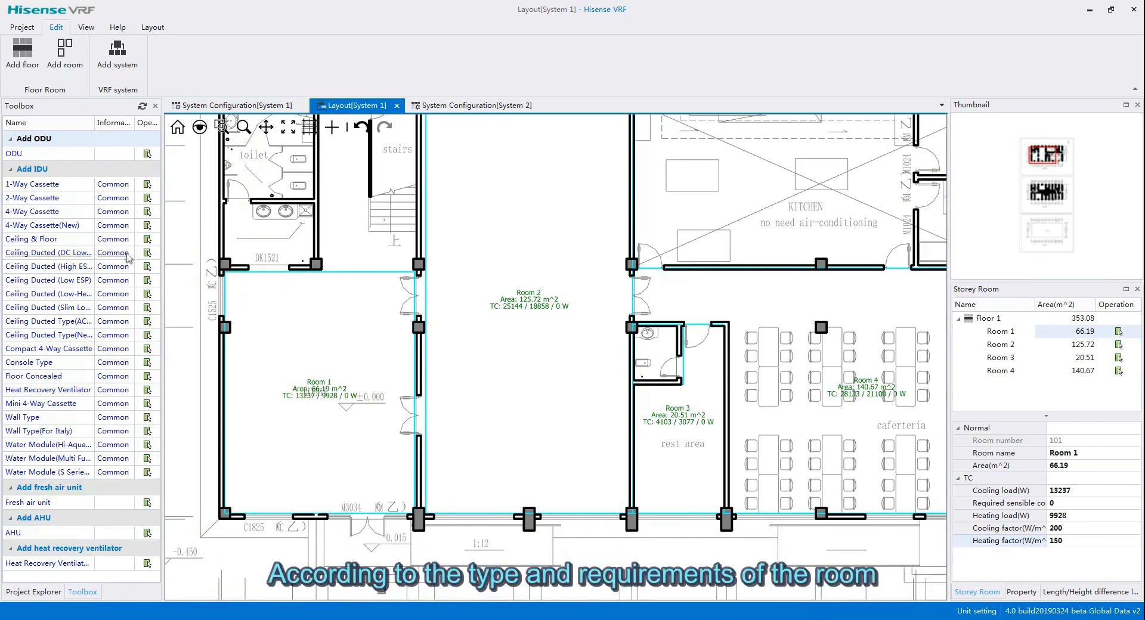
left_click_drag(310, 347, 311, 315)
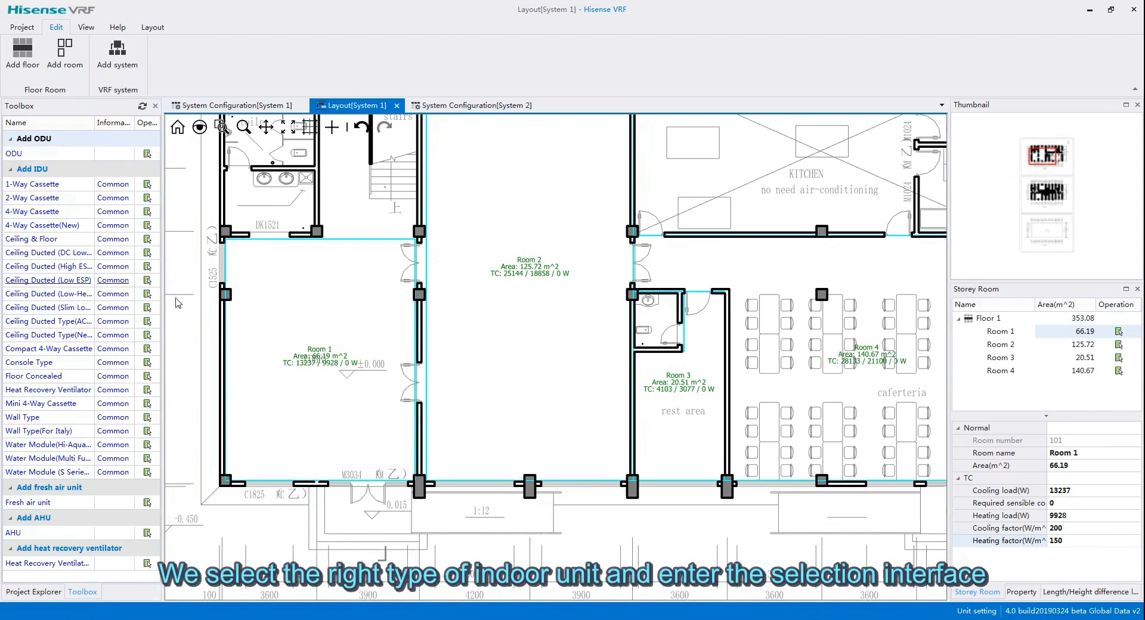
Select indoor units manually for Room 1 on Floor 1, adding two Ceiling Ducted (Low ESP) AVD-38UX2SCL units.
left_click(146, 281)
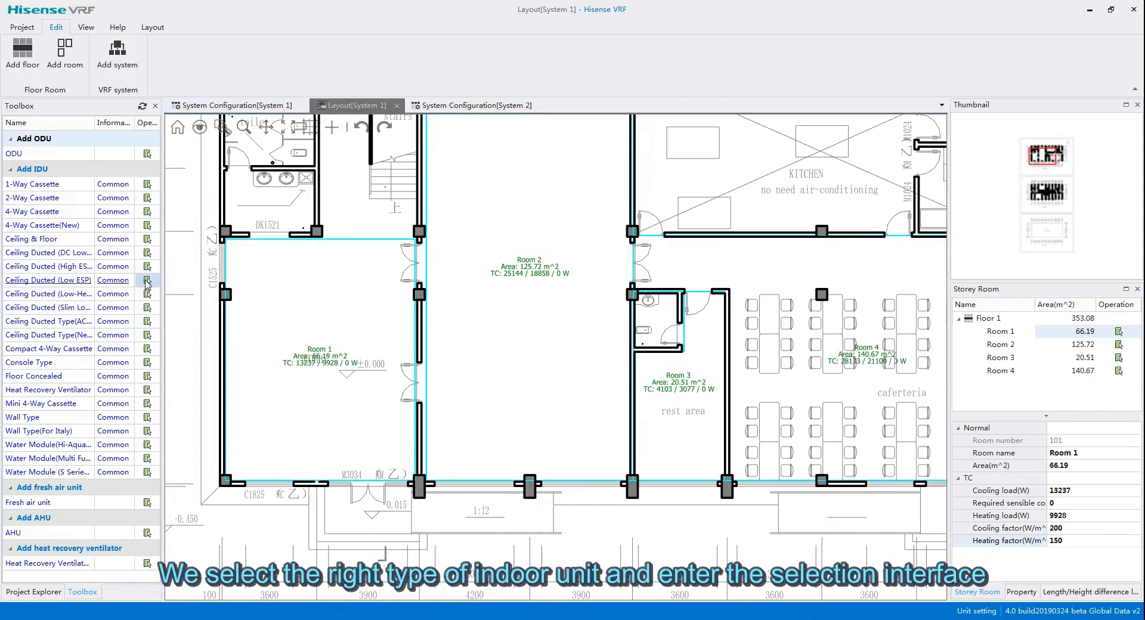
left_click_drag(540, 146, 682, 47)
left_click(534, 66)
left_click(503, 77)
left_click(533, 82)
left_click(501, 99)
left_click_drag(732, 314, 735, 343)
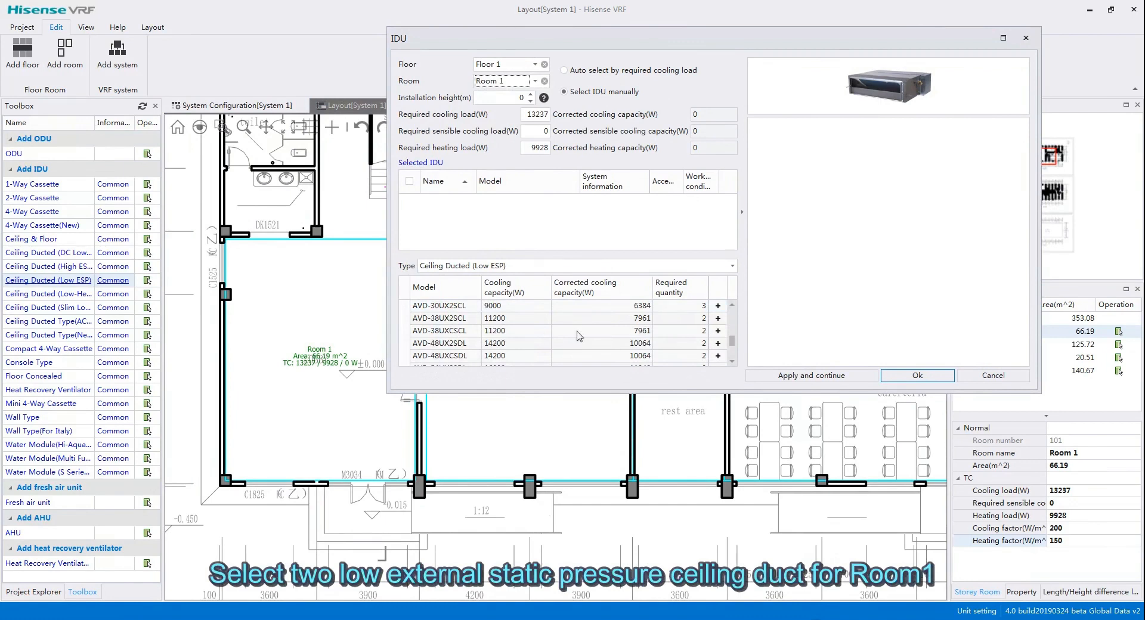
left_click(718, 317)
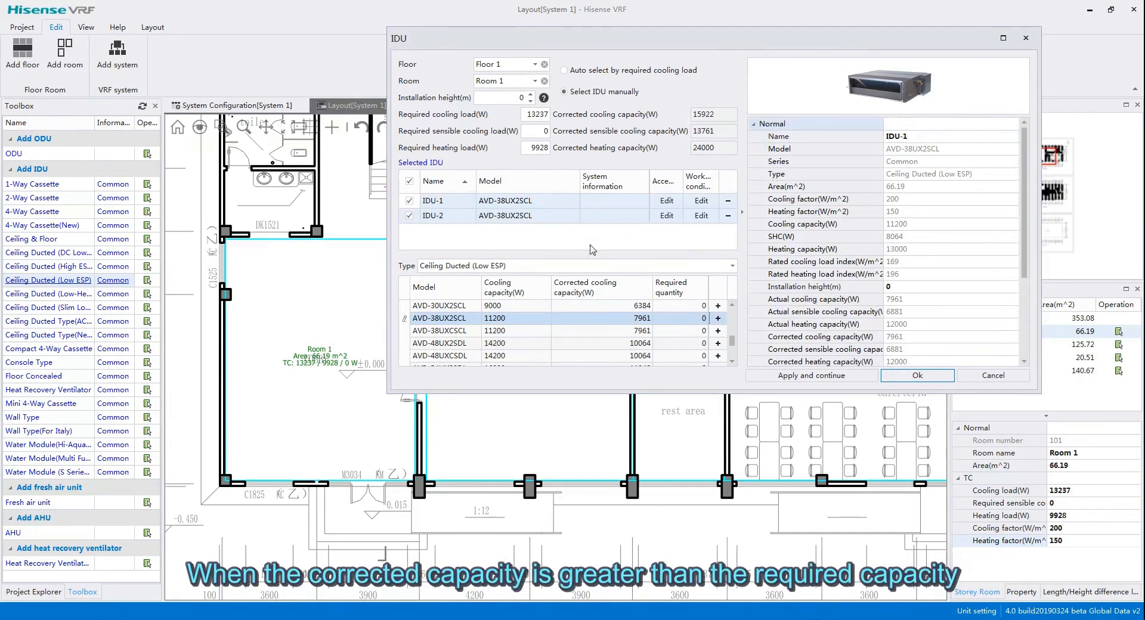
Replace the second Room 1 unit with an AVD-30UXCSCL and apply the selection, continuing to Room 2.
left_click(727, 215)
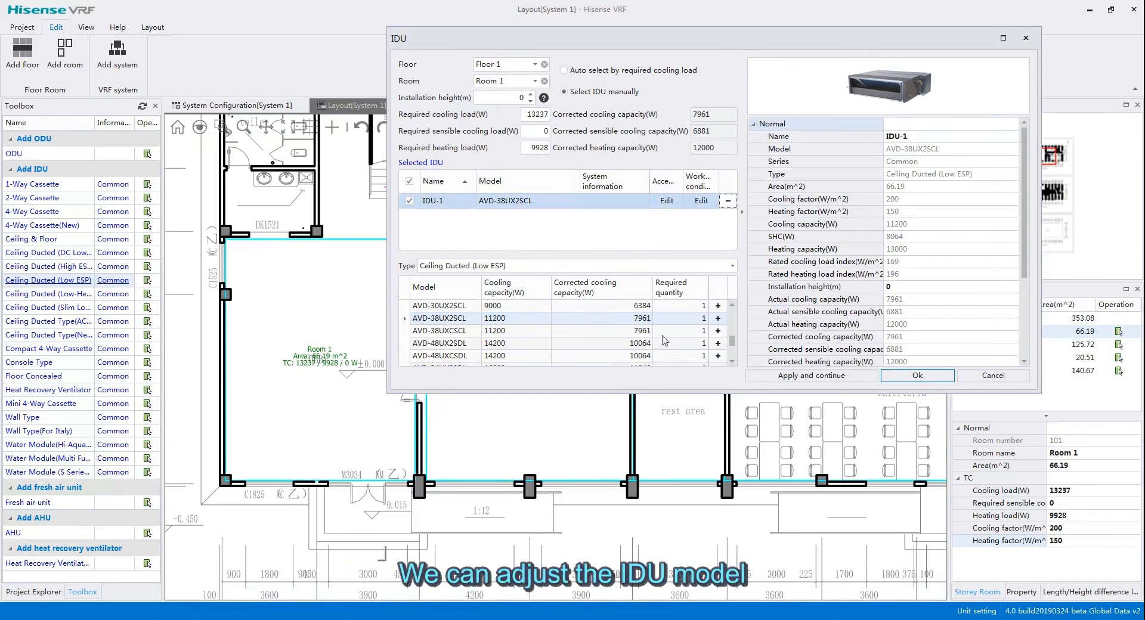
left_click(732, 306)
left_click(732, 305)
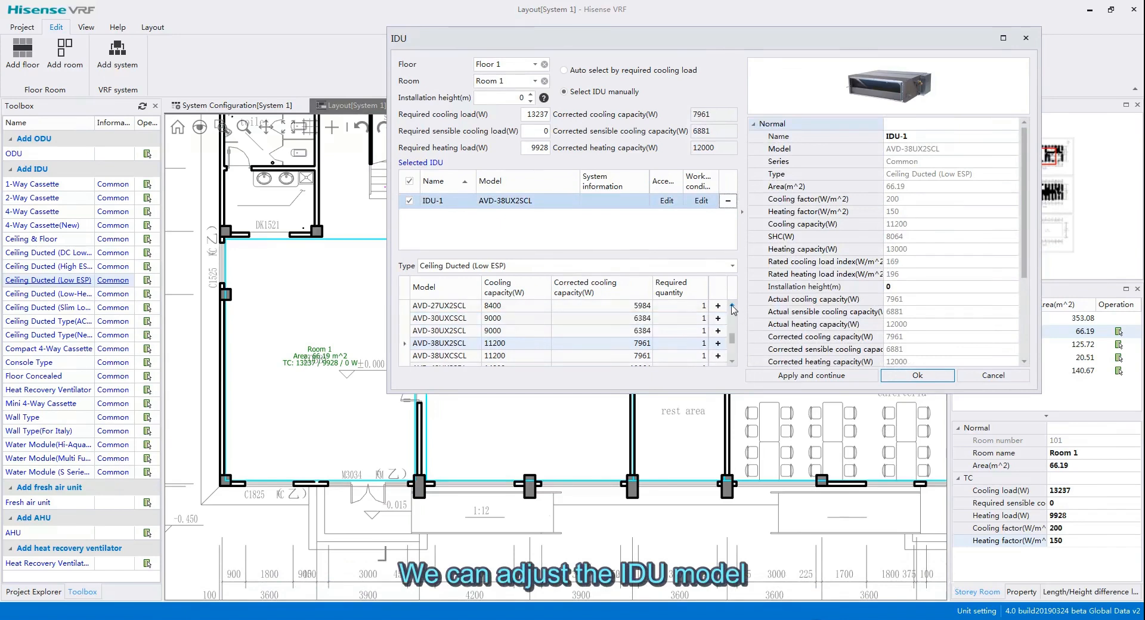
left_click(717, 318)
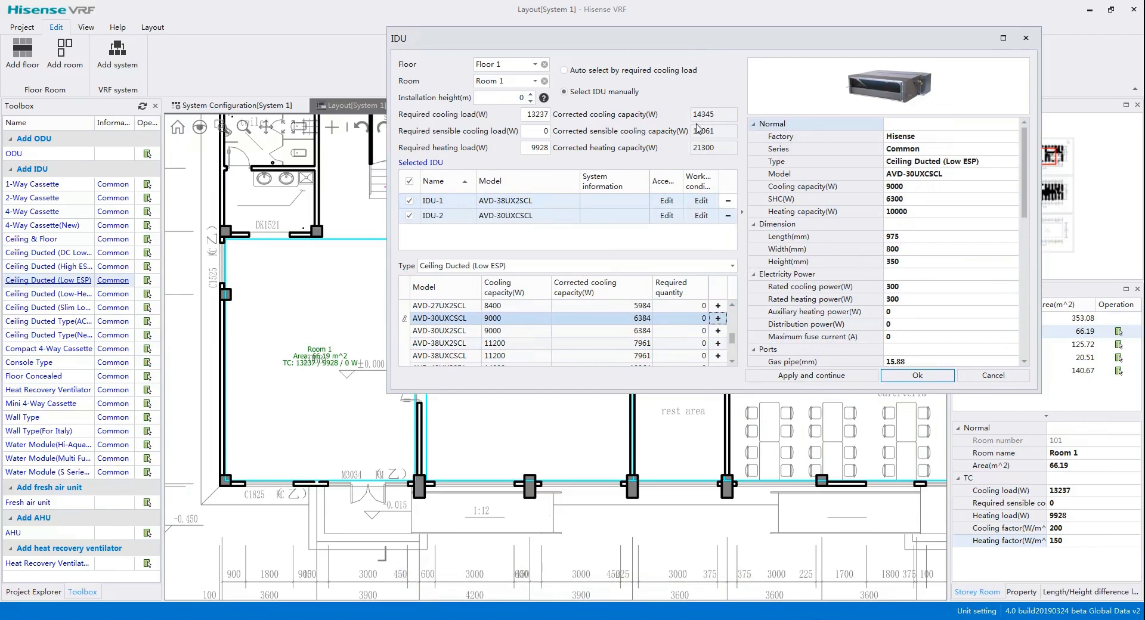
left_click(832, 377)
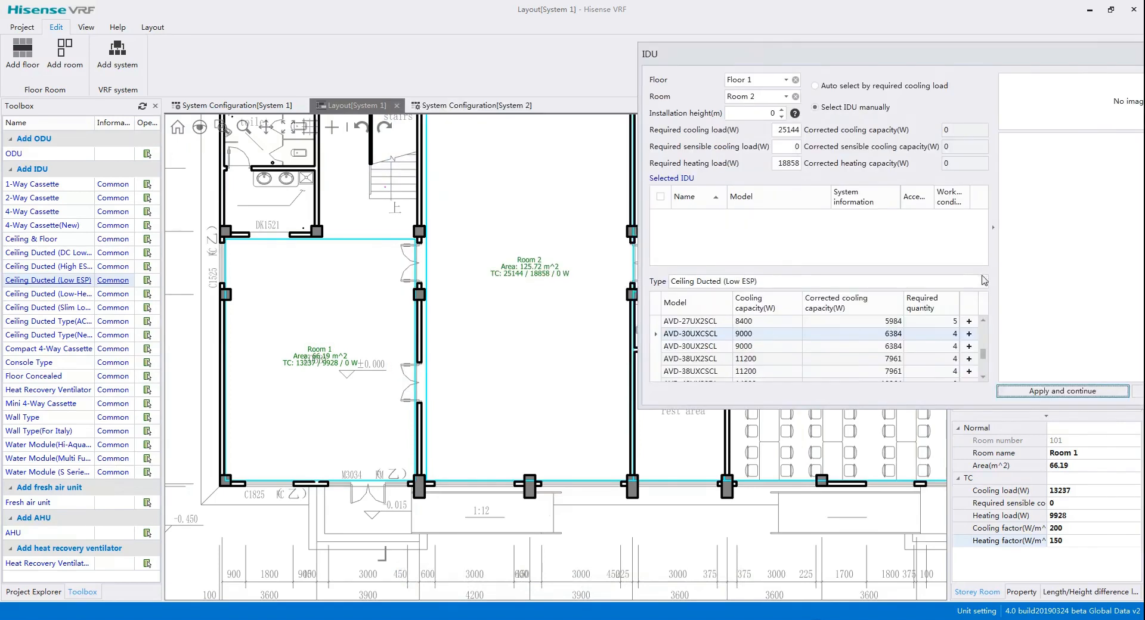
Add three 4-Way Cassette(New) AVBC-38HJFKA units to Room 2 and apply the selection, continuing to Room 3.
left_click(983, 281)
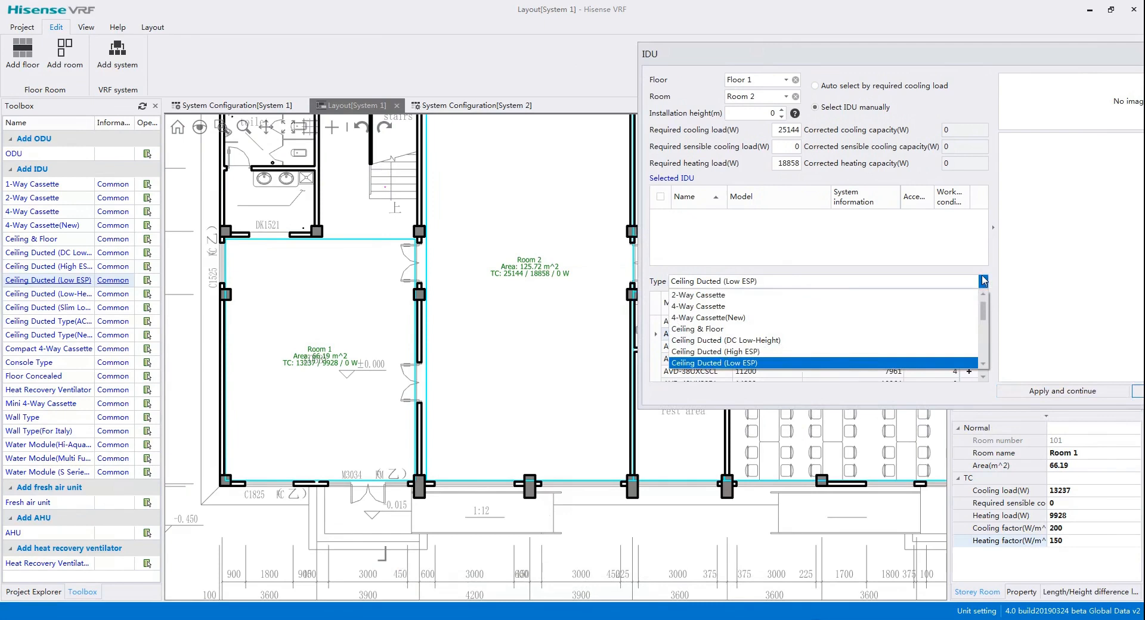
left_click(723, 319)
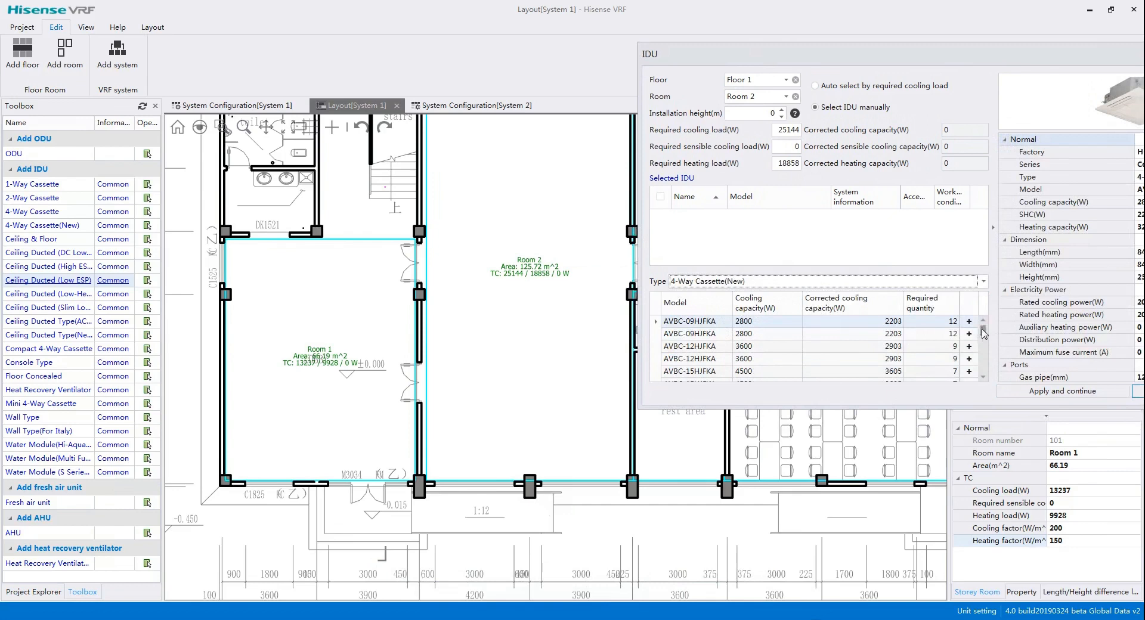
left_click_drag(982, 332, 974, 365)
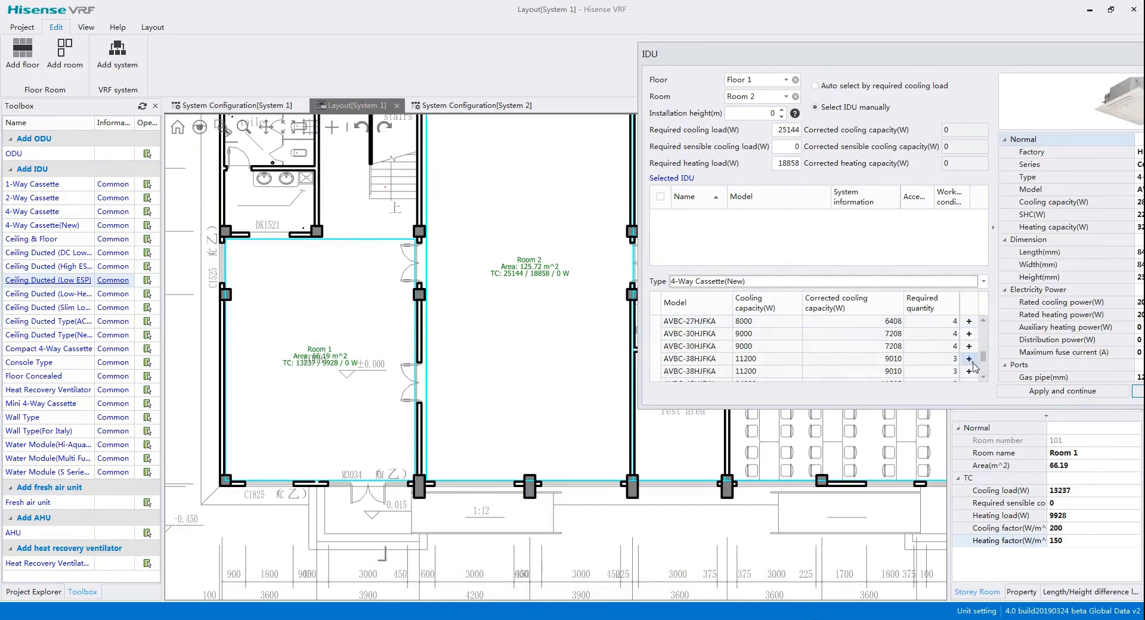
left_click(968, 359)
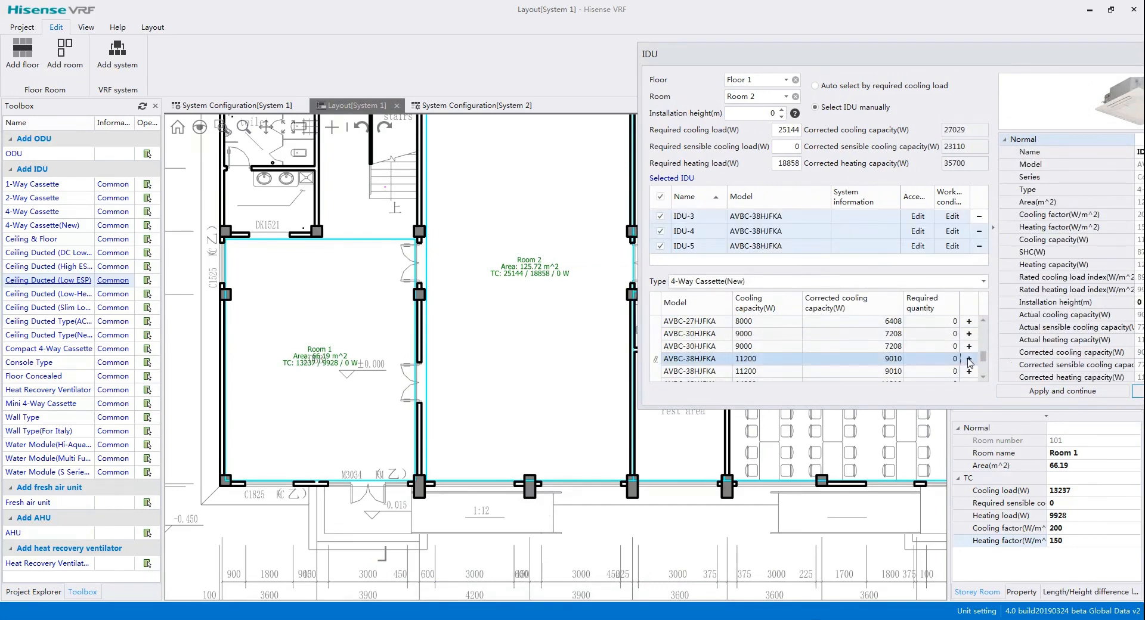
left_click(1063, 391)
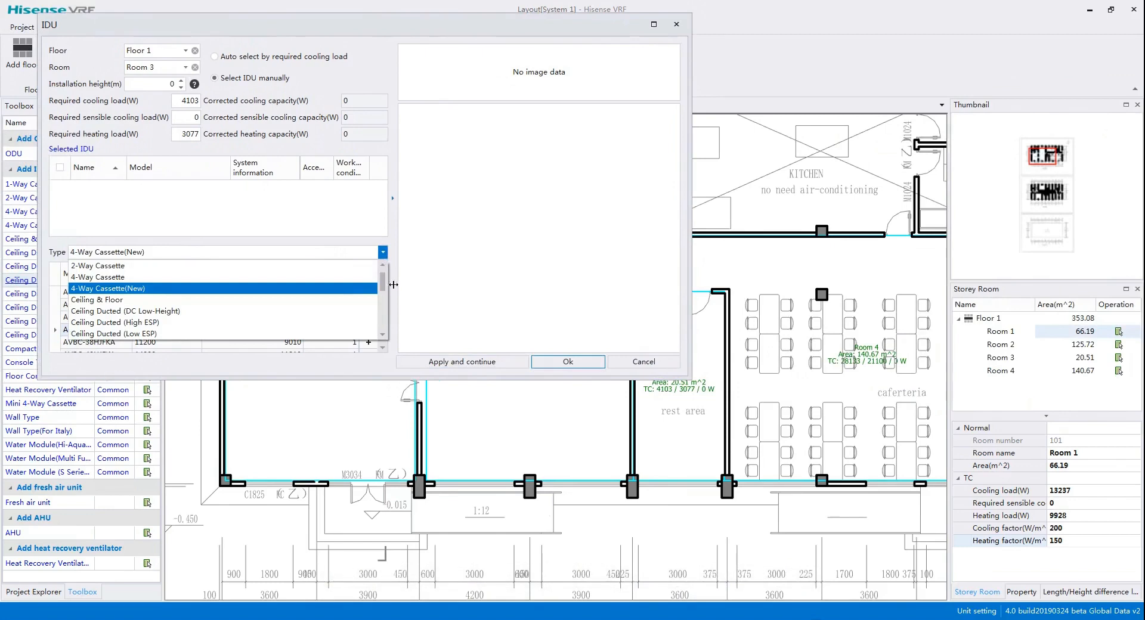
Auto-select a Ceiling Ducted Type(New DC Low-height) unit for Room 3 by required cooling load and apply it, continuing to Room 4.
scroll(384, 291, "down", 1)
left_click_drag(382, 287, 382, 334)
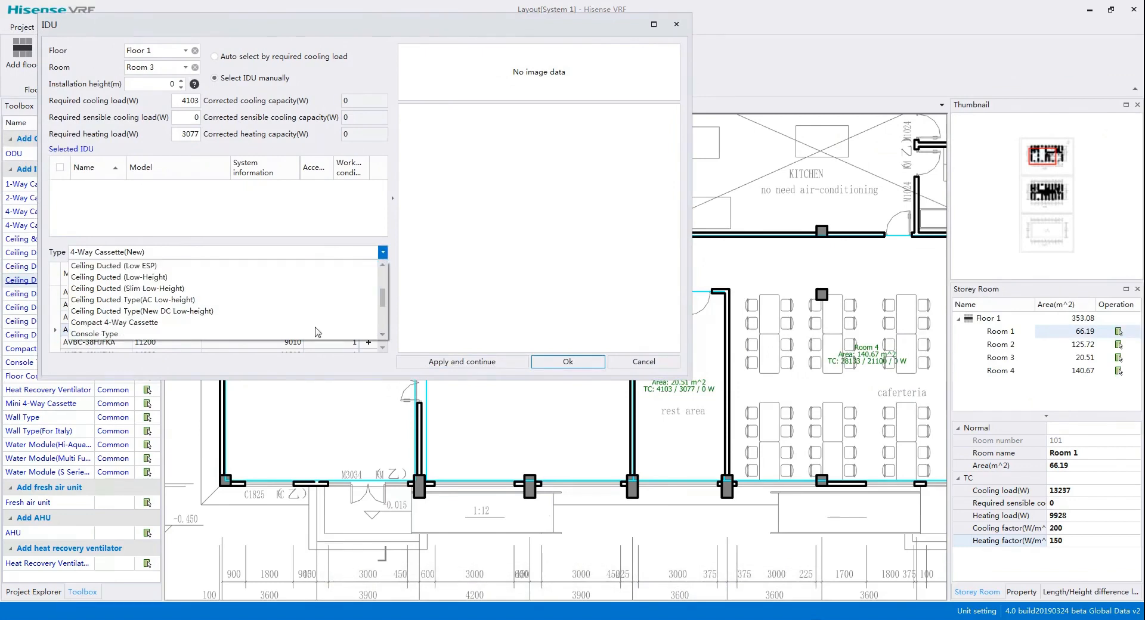
left_click(129, 309)
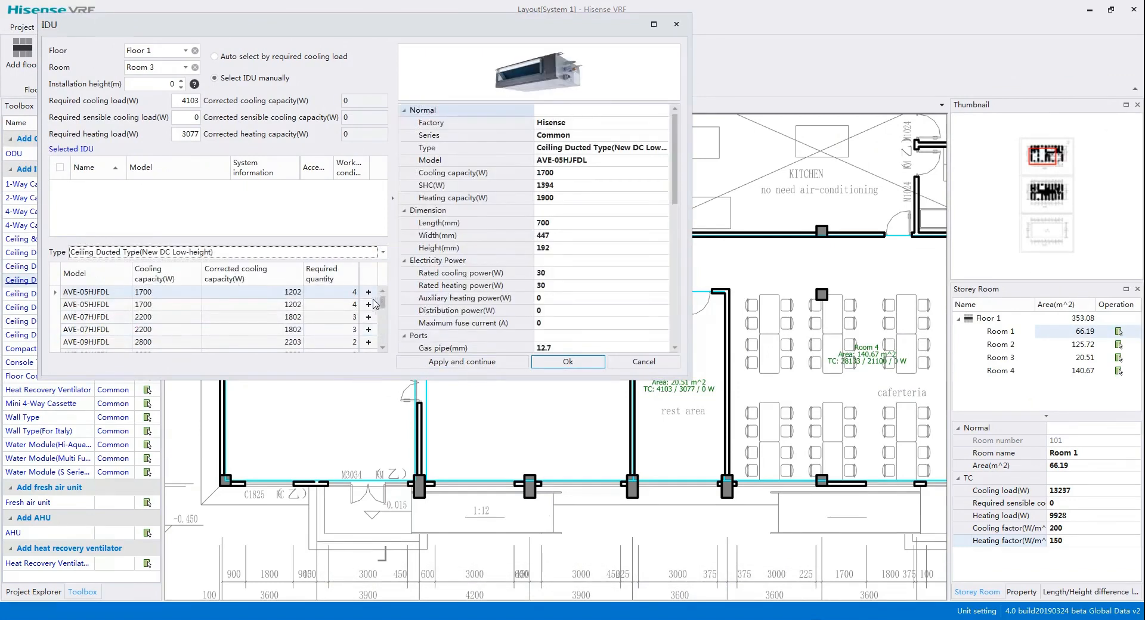
left_click(224, 61)
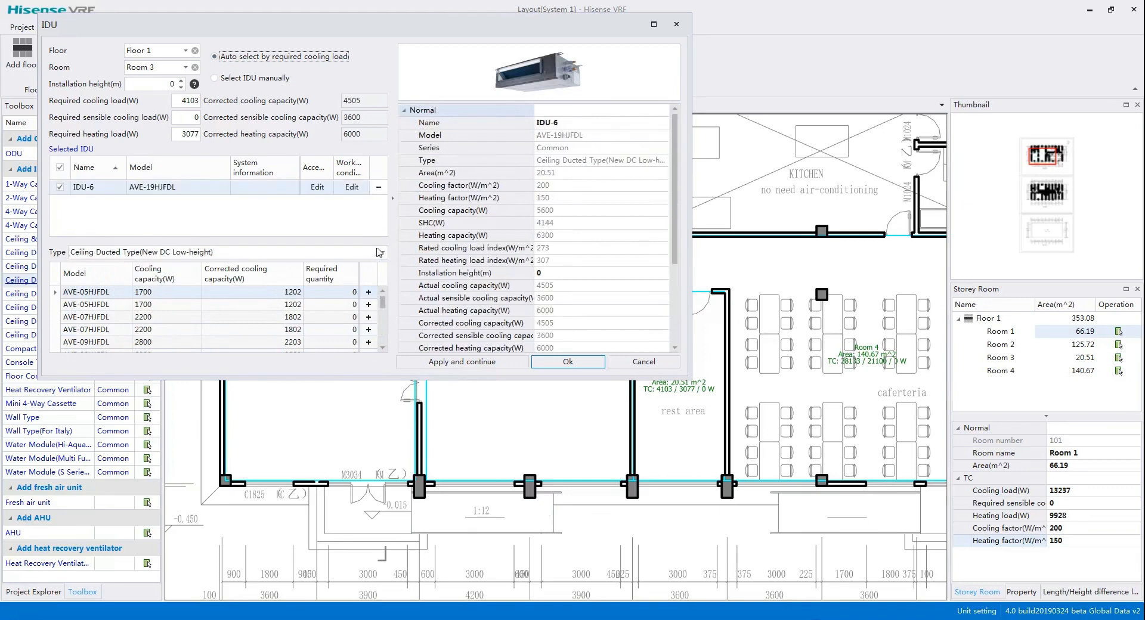
left_click(493, 361)
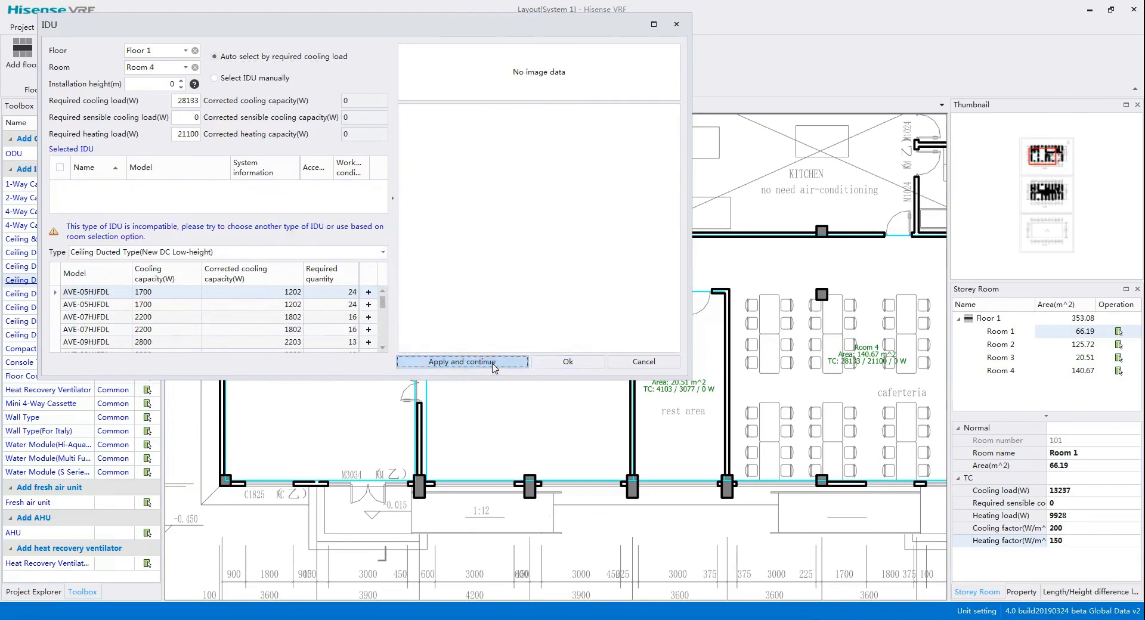
Manually add four Ceiling Ducted (High ESP) AVD-38UXCSCH units to Room 4 and finish the indoor unit selection.
left_click_drag(383, 302, 383, 325)
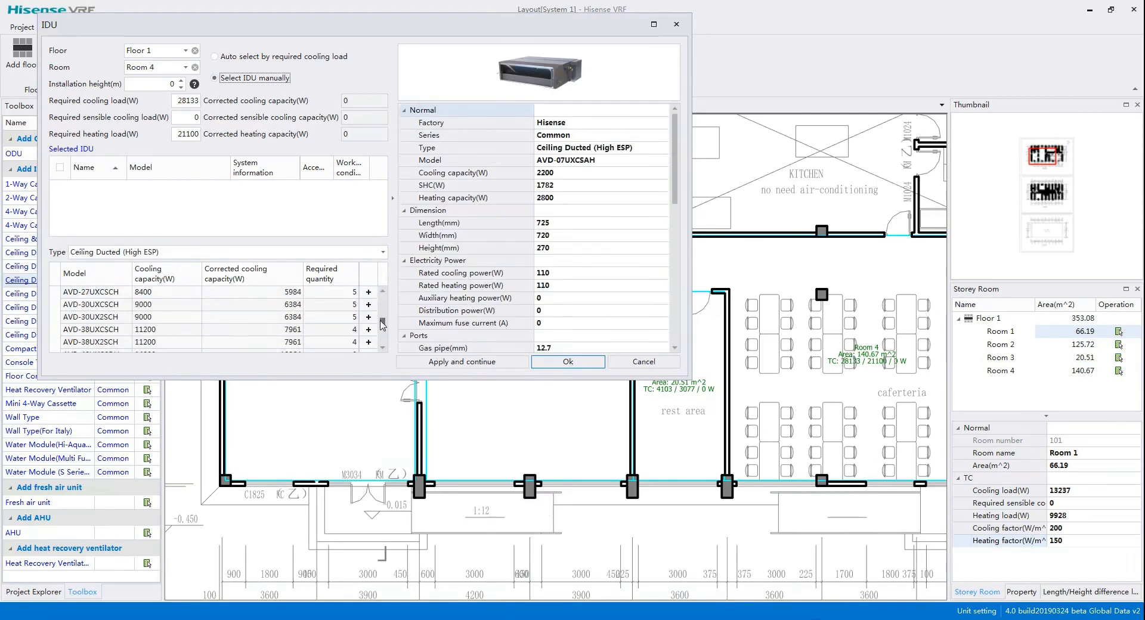
left_click(368, 330)
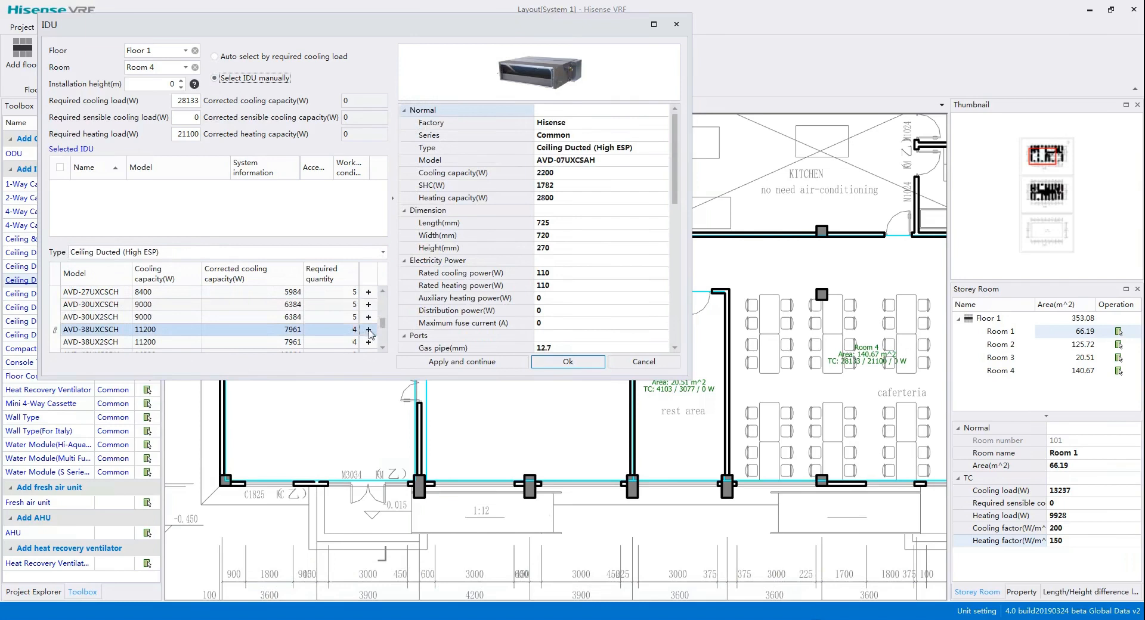
left_click(563, 361)
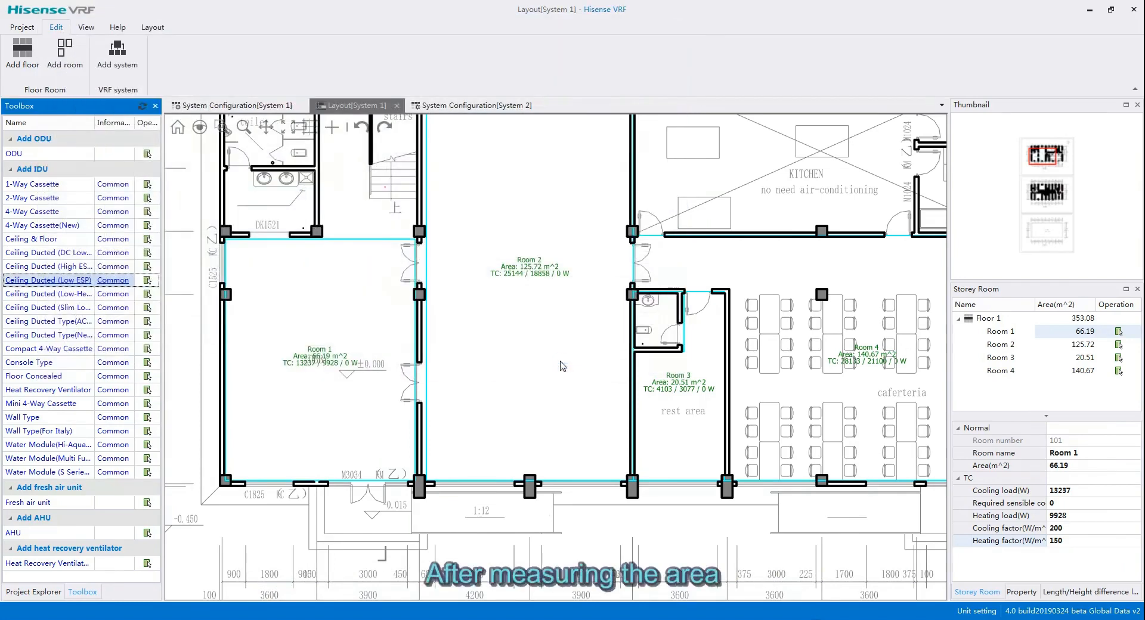
Move IDU-1 and IDU-2 in Room 1 next to the outer wall opposite the double doors, one above the other.
left_click_drag(587, 366, 503, 314)
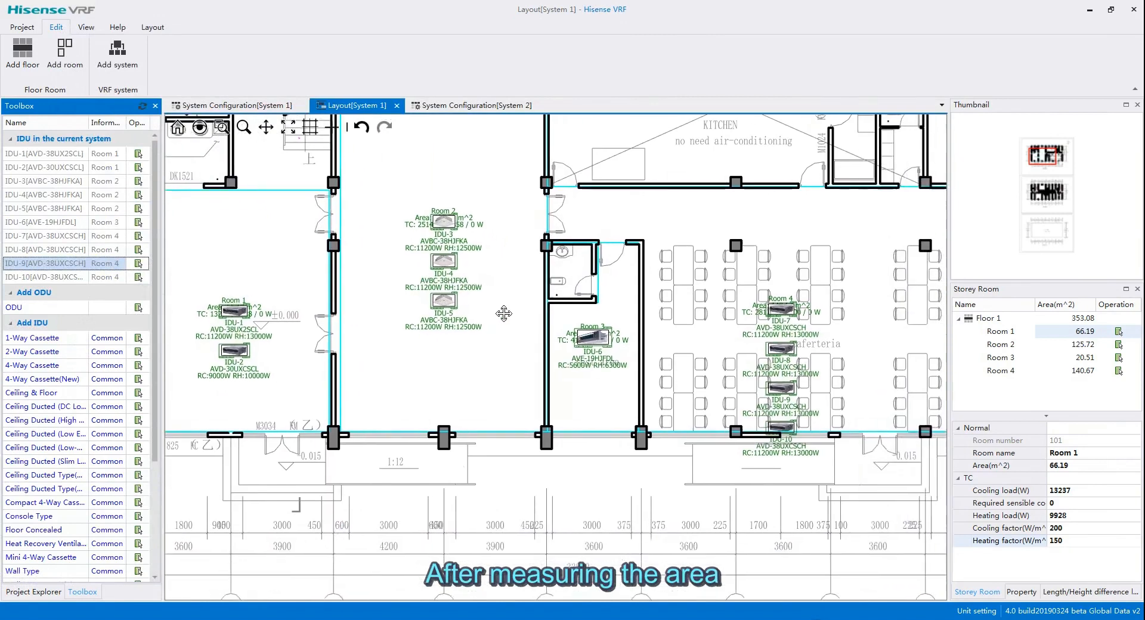
left_click_drag(617, 310, 720, 361)
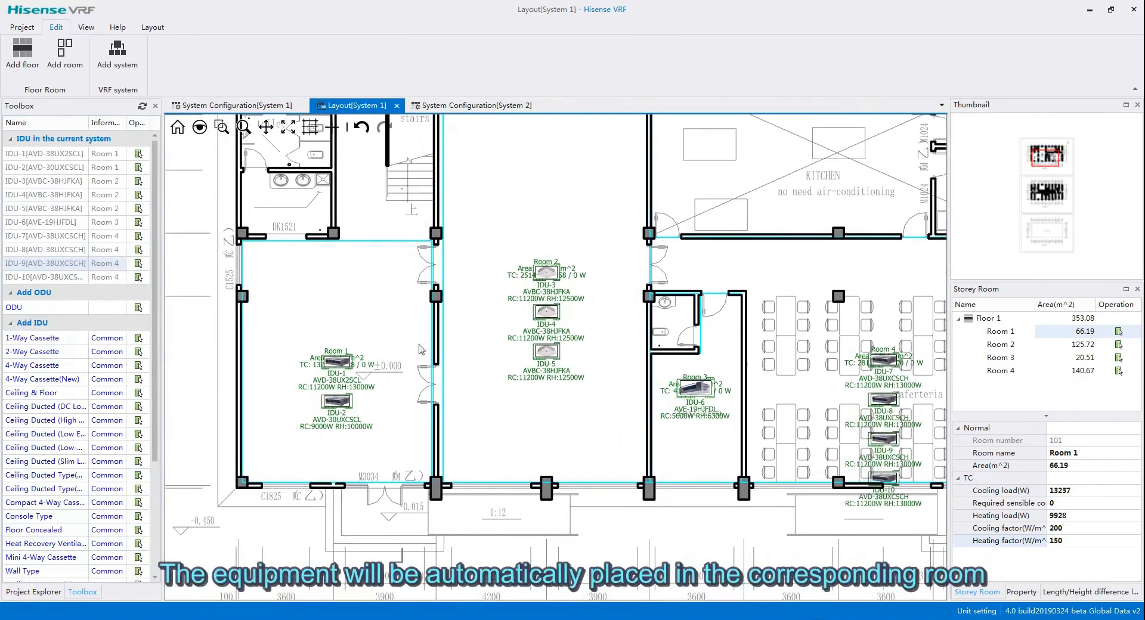
left_click(333, 364)
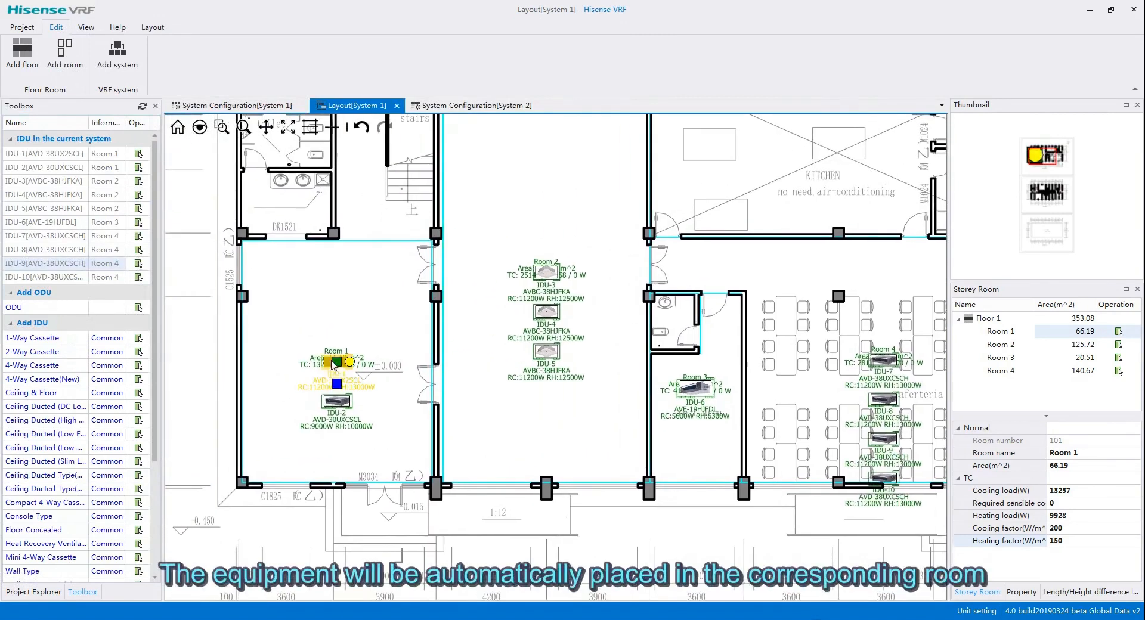
left_click_drag(332, 358, 268, 322)
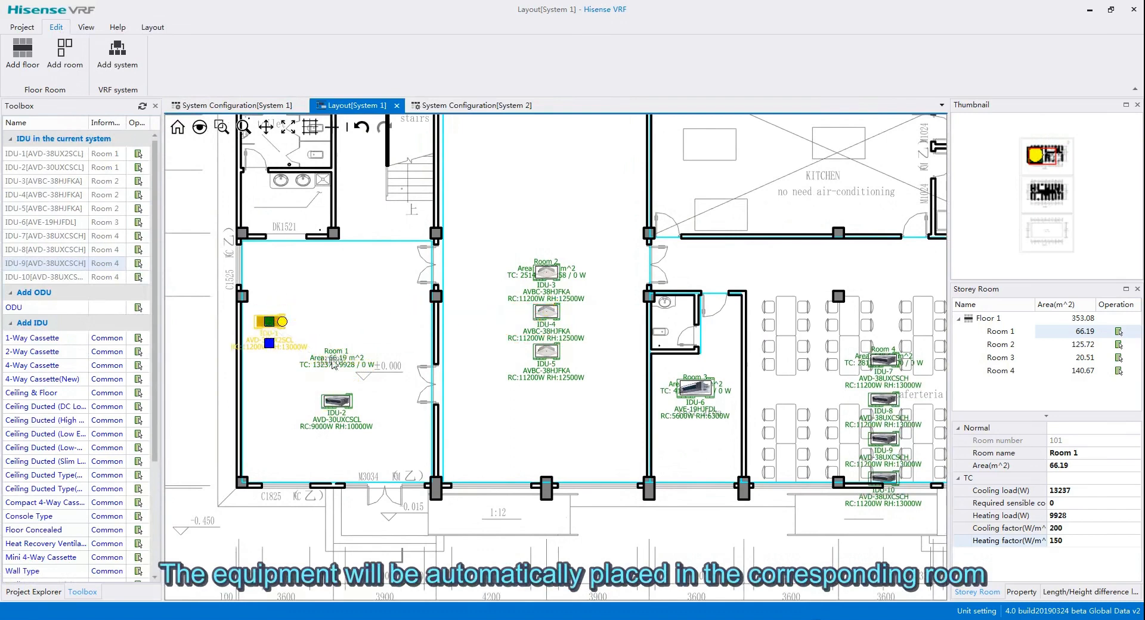
left_click(337, 404)
left_click_drag(332, 404, 269, 405)
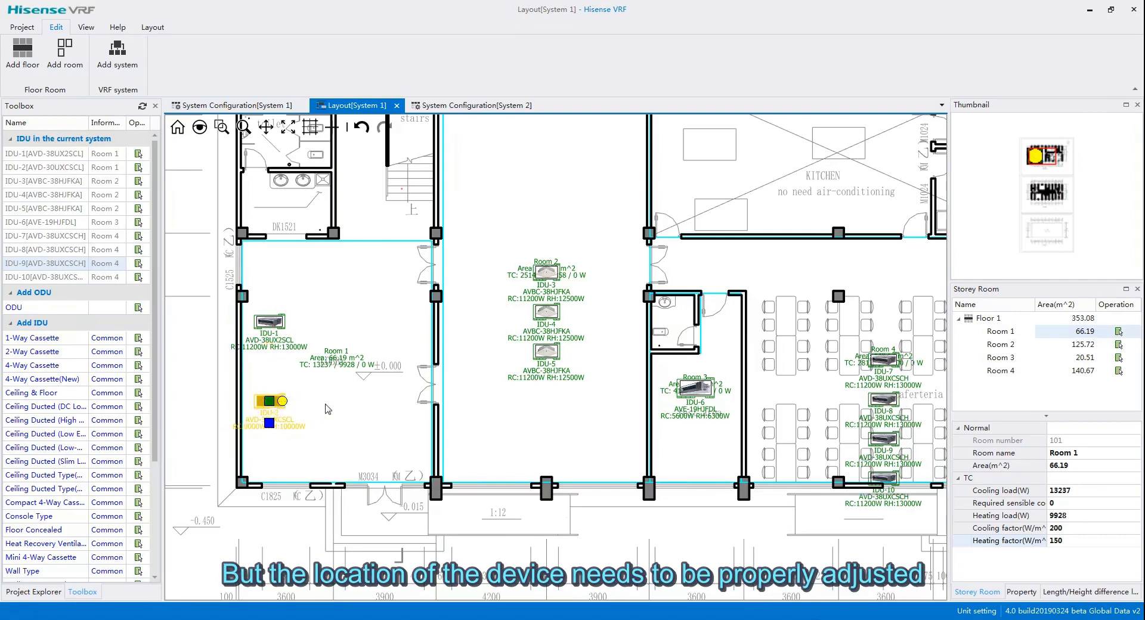
left_click(326, 409)
Set the equipment display in the drawing settings to DWG format.
left_click(152, 27)
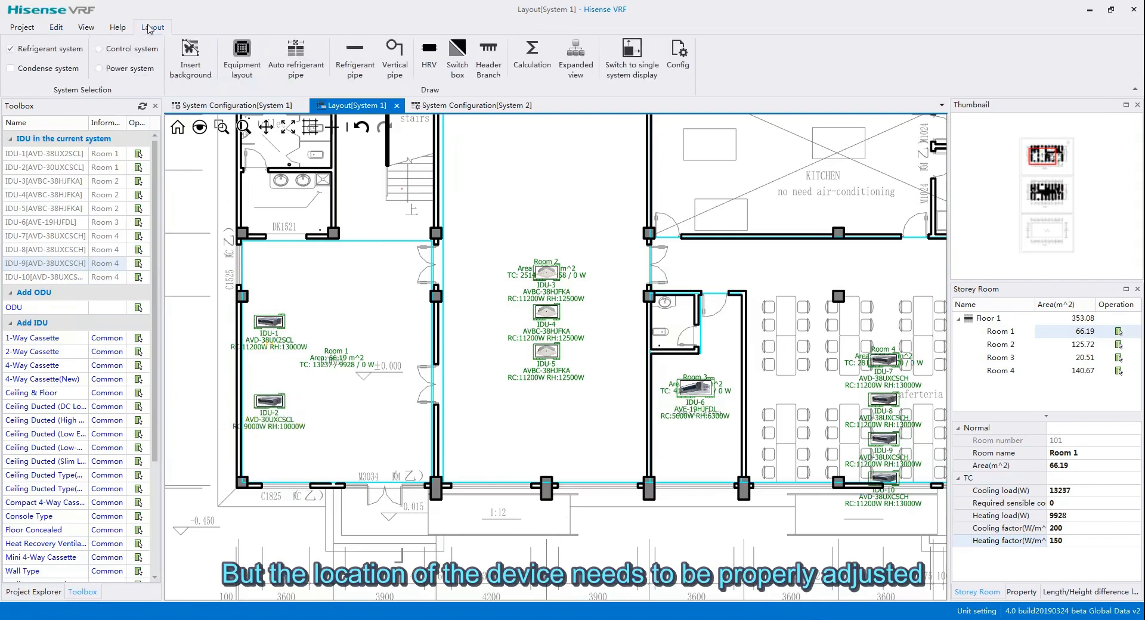
left_click(676, 57)
left_click(635, 261)
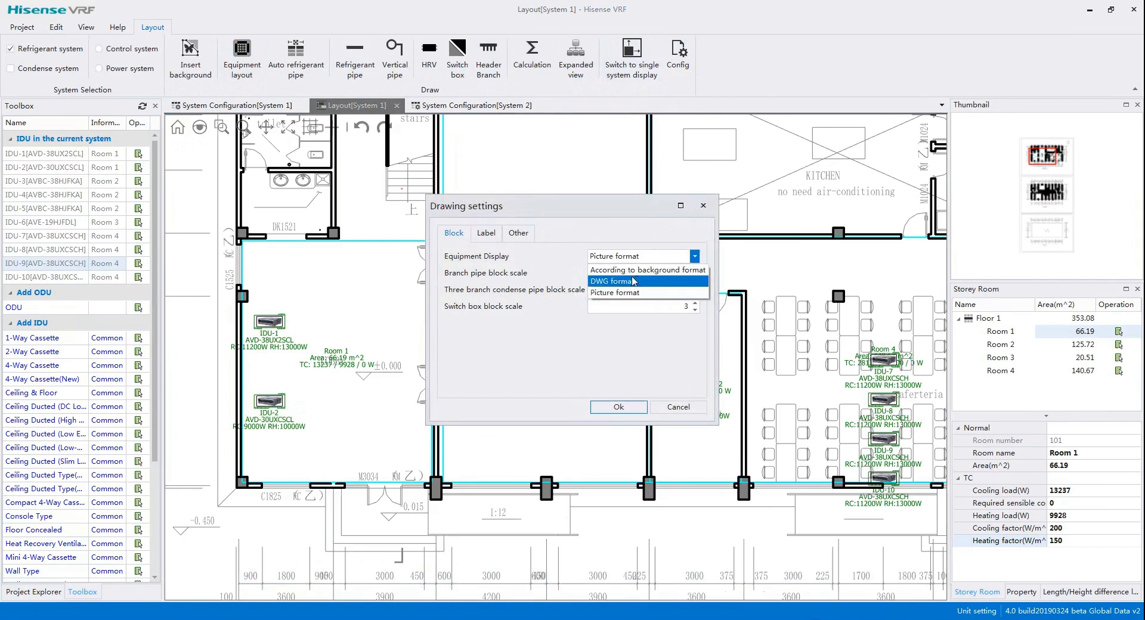
left_click(633, 281)
left_click(622, 411)
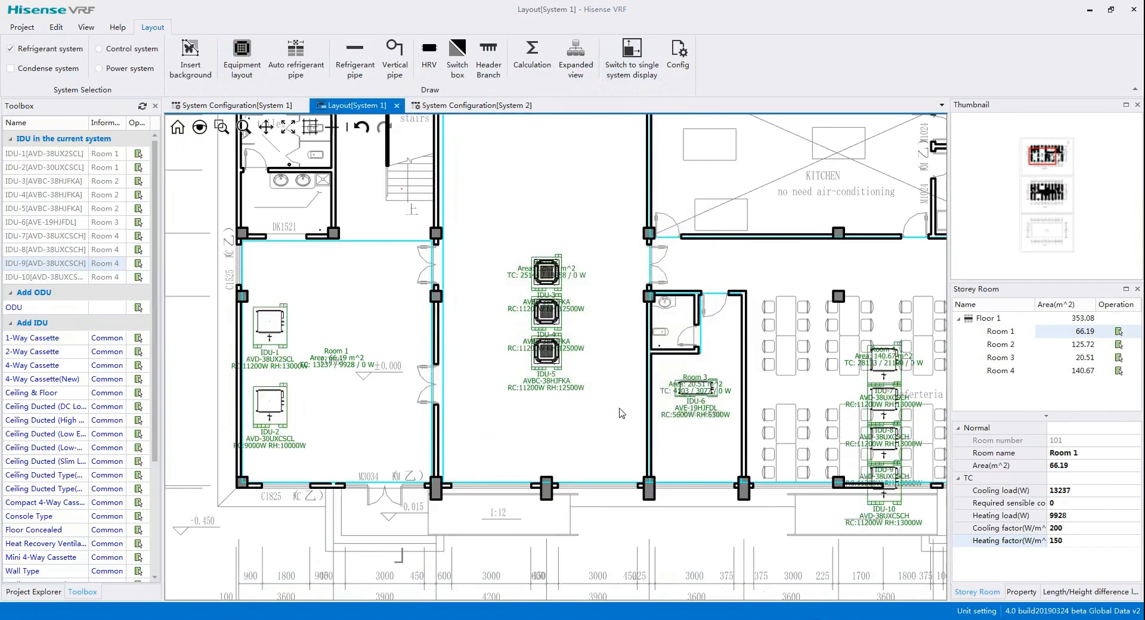
Rotate IDU-1 and IDU-2 in Room 1 a quarter turn counterclockwise.
left_click_drag(394, 402, 410, 380)
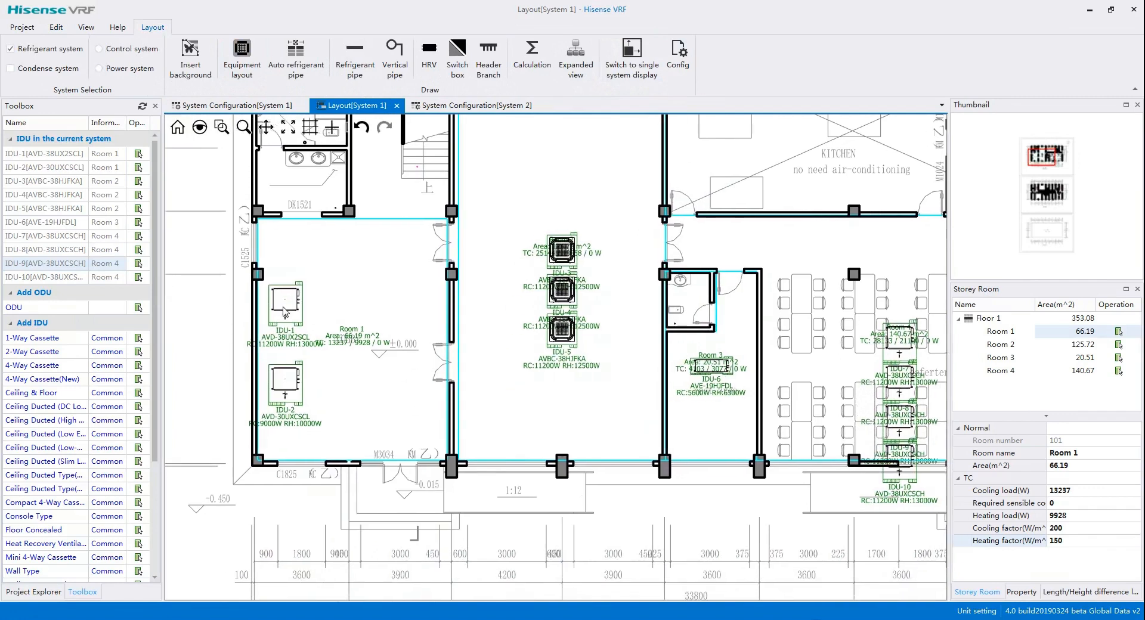
left_click(285, 301)
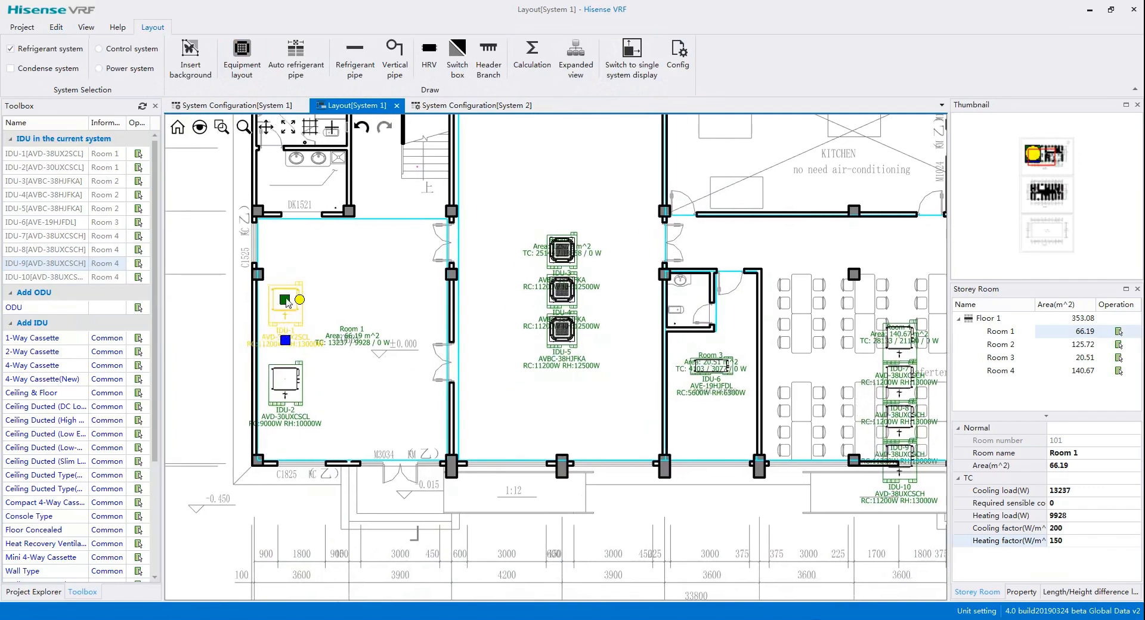
left_click_drag(300, 299, 292, 258)
left_click_drag(309, 386, 317, 345)
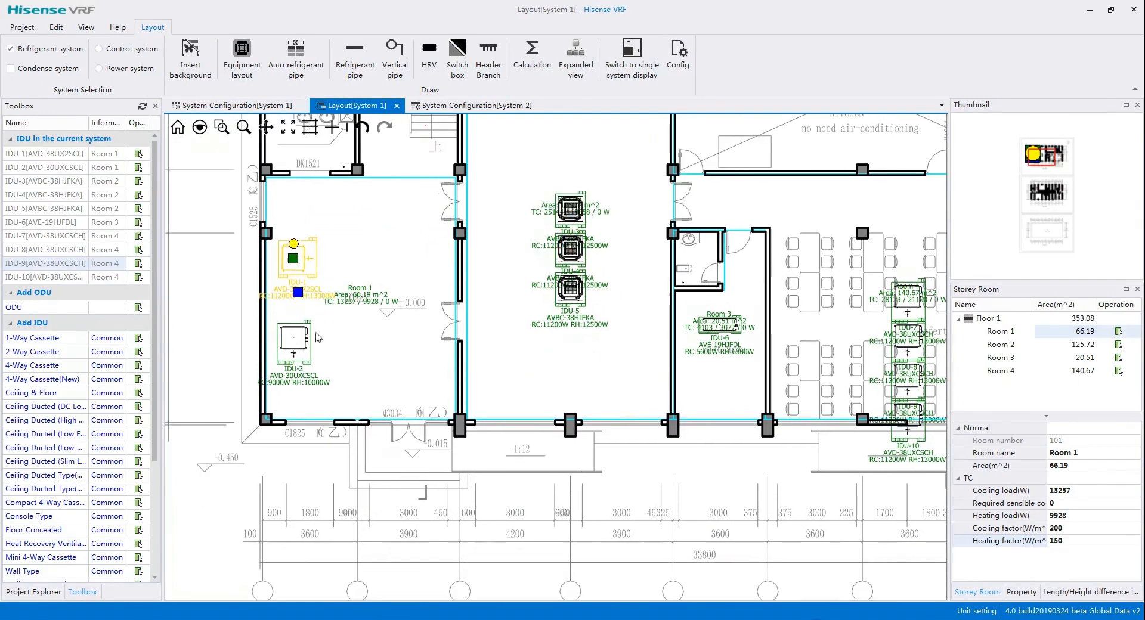
left_click(293, 342)
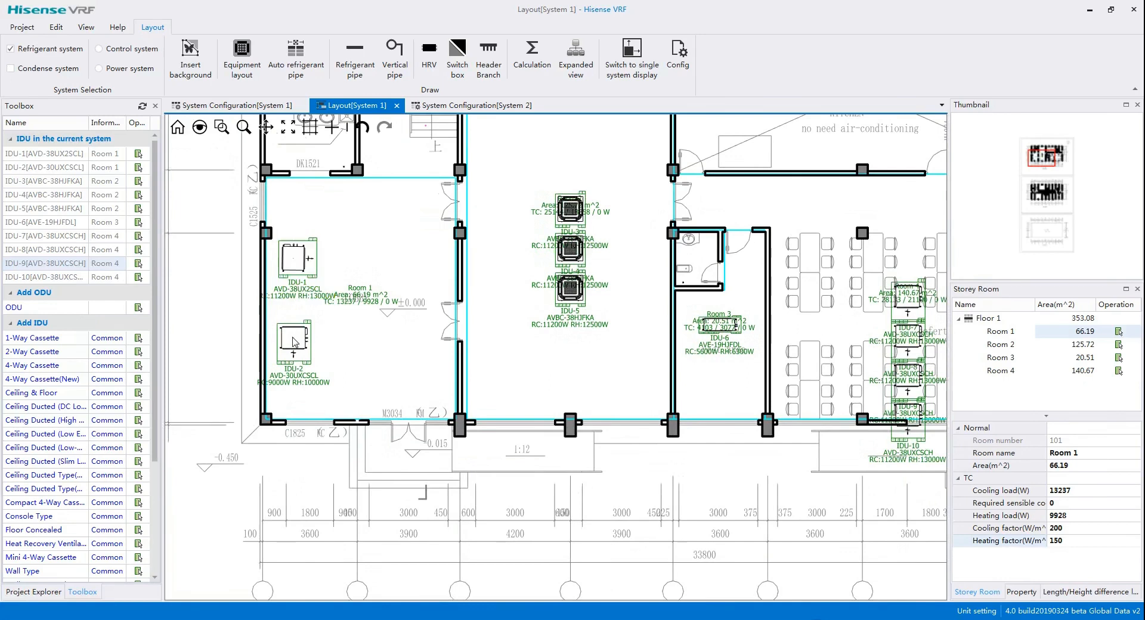
left_click_drag(309, 340, 291, 323)
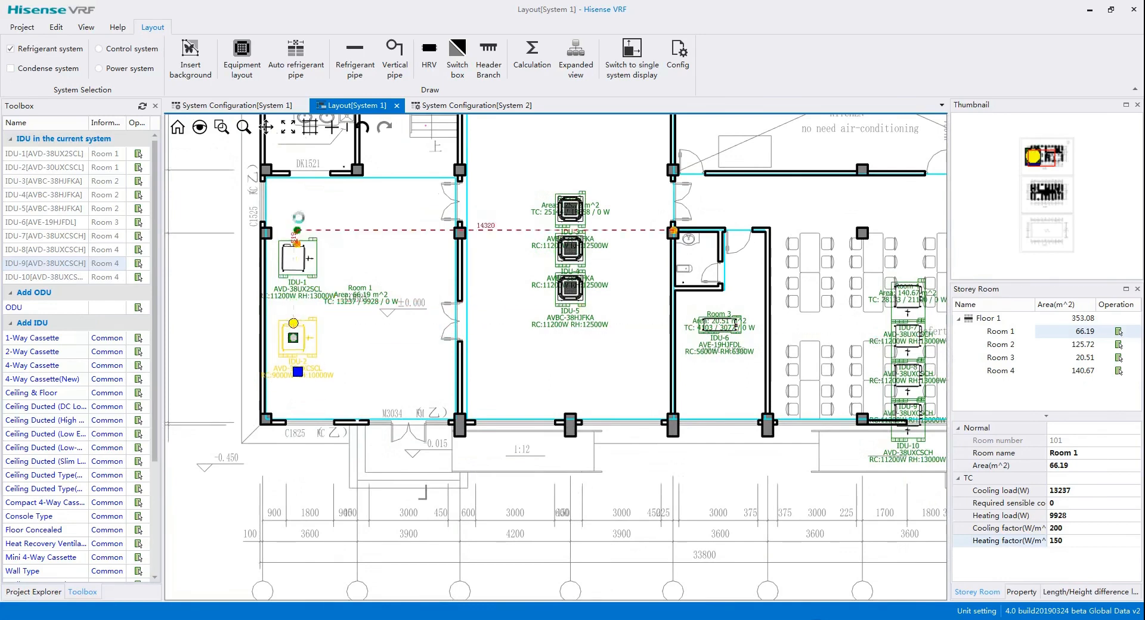
left_click_drag(294, 193, 304, 158)
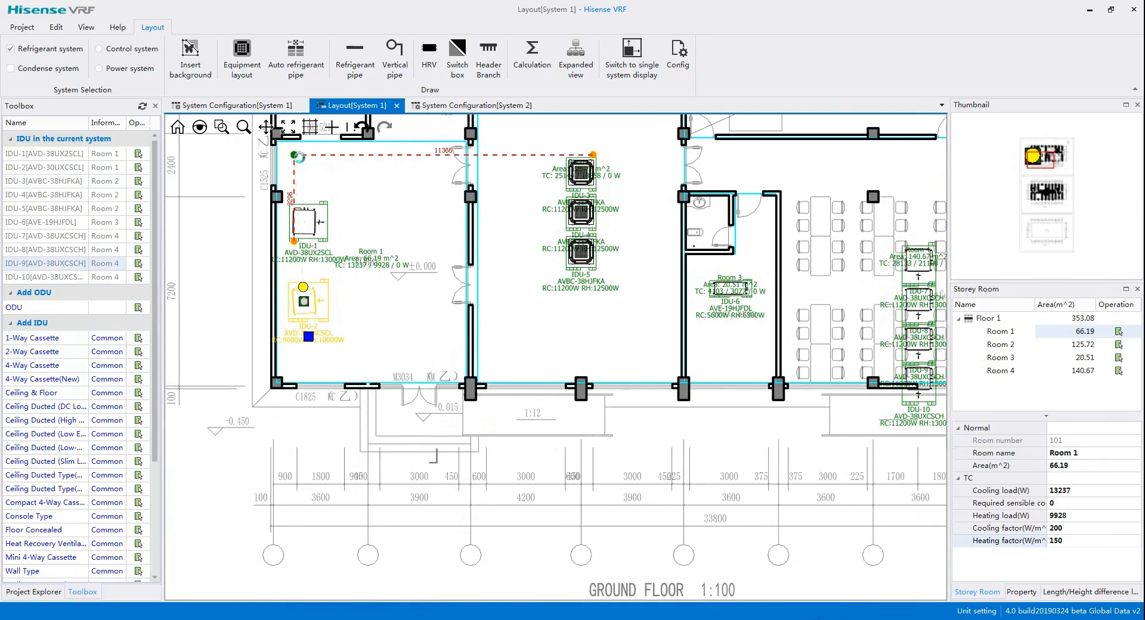
key("Escape")
left_click_drag(436, 305, 383, 420)
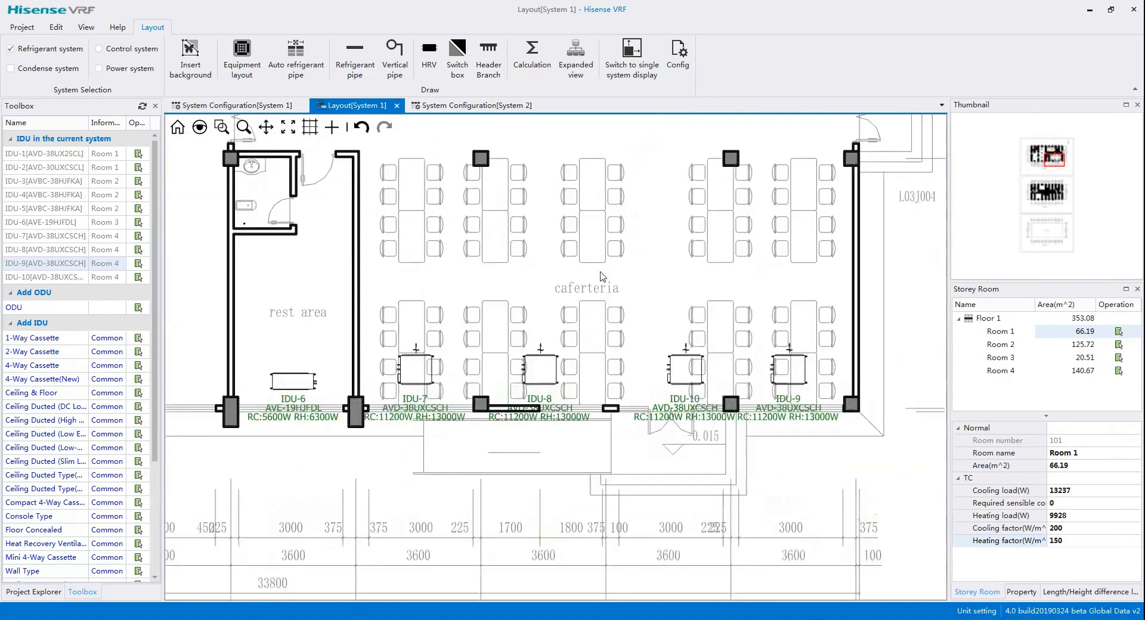
scroll(603, 276, "down", 3)
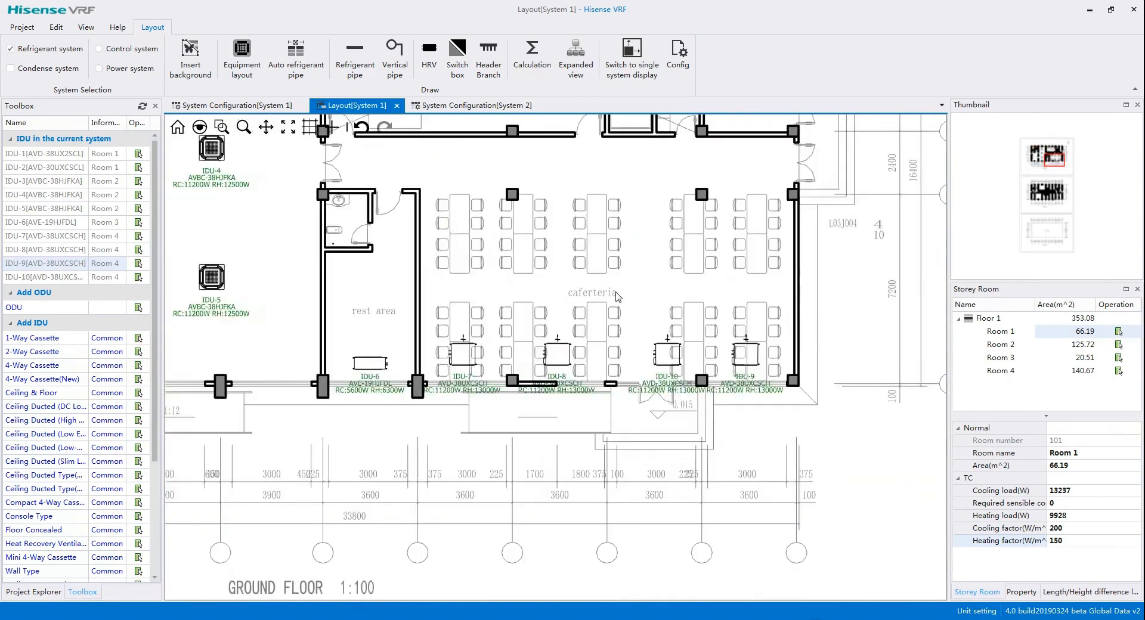
Start adding an outdoor unit to System 1 and choose the S Series.
scroll(635, 239, "down", 2)
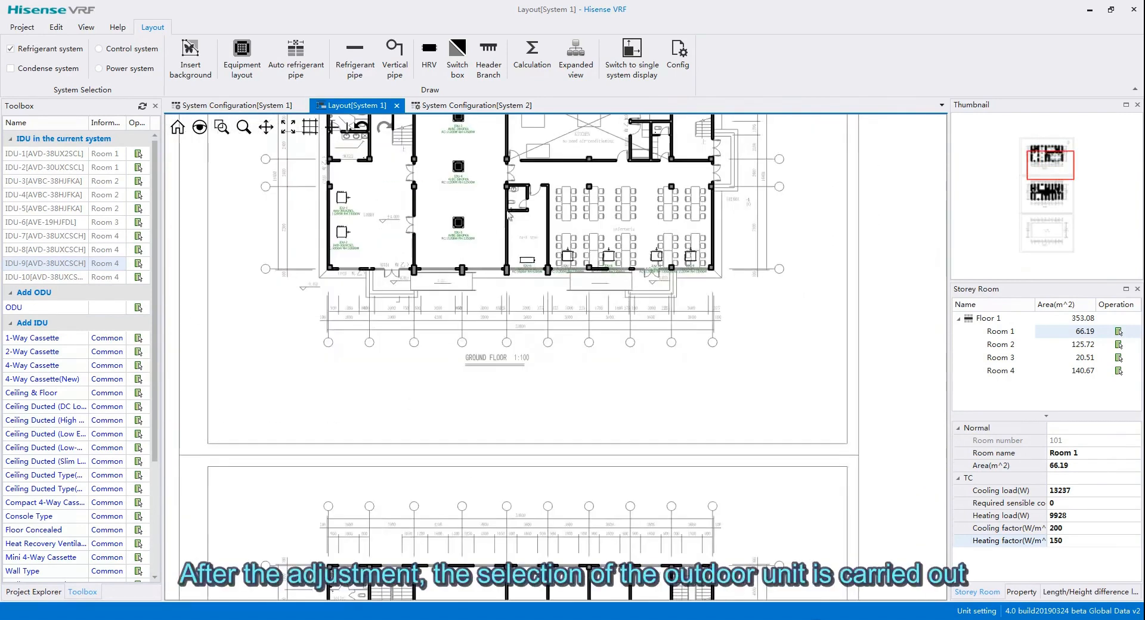
left_click(137, 308)
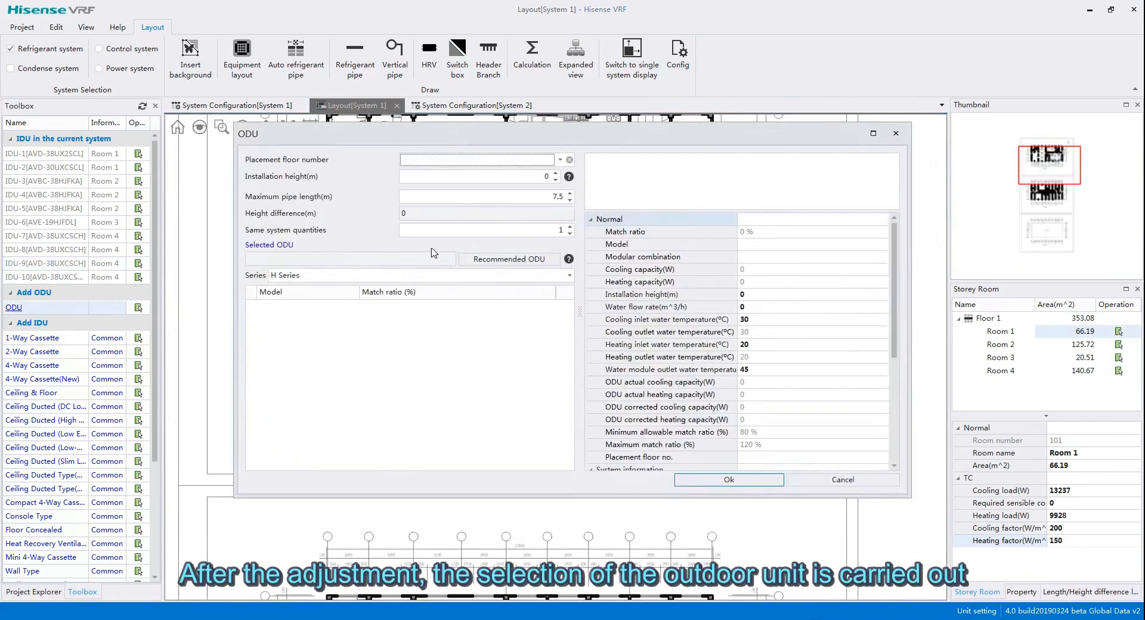
left_click(569, 277)
scroll(569, 322, "down", 3)
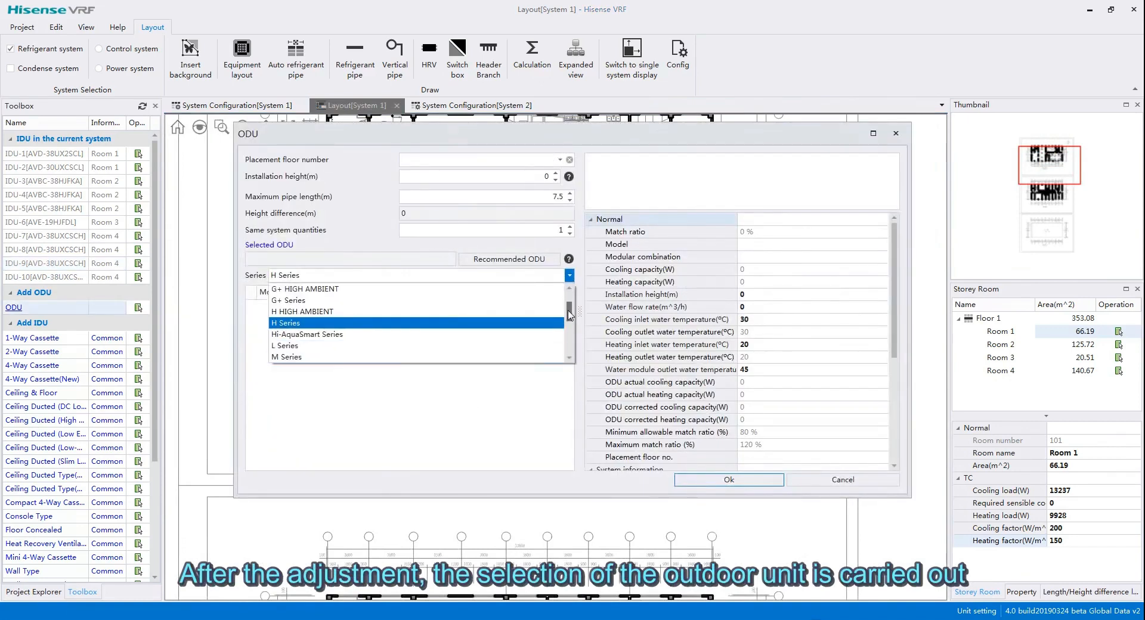
left_click_drag(569, 323, 570, 342)
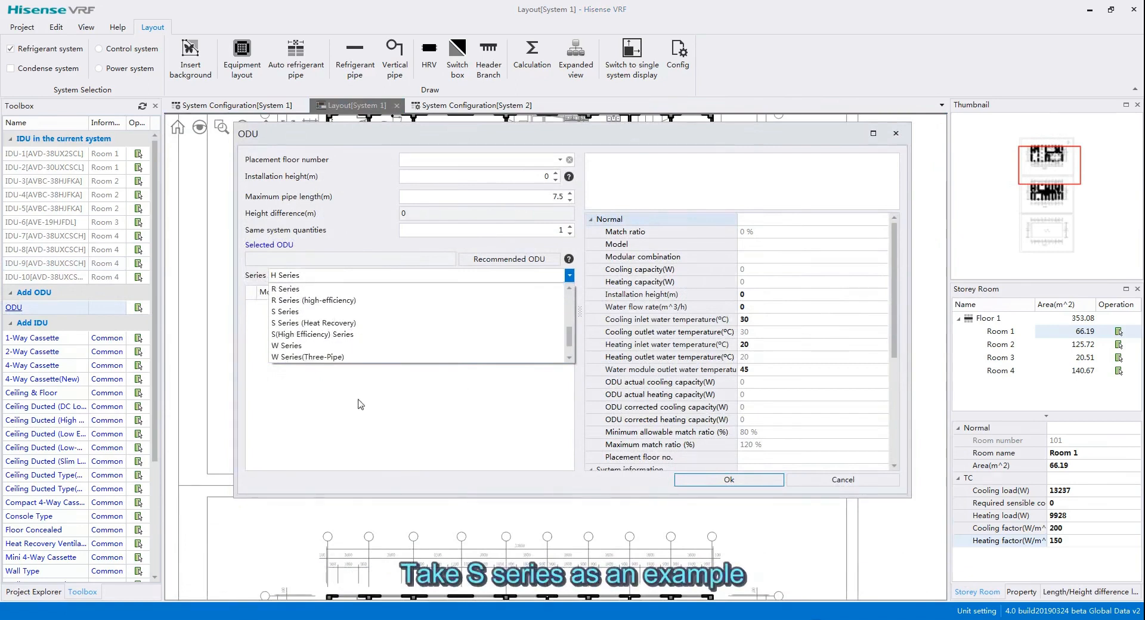
left_click(285, 312)
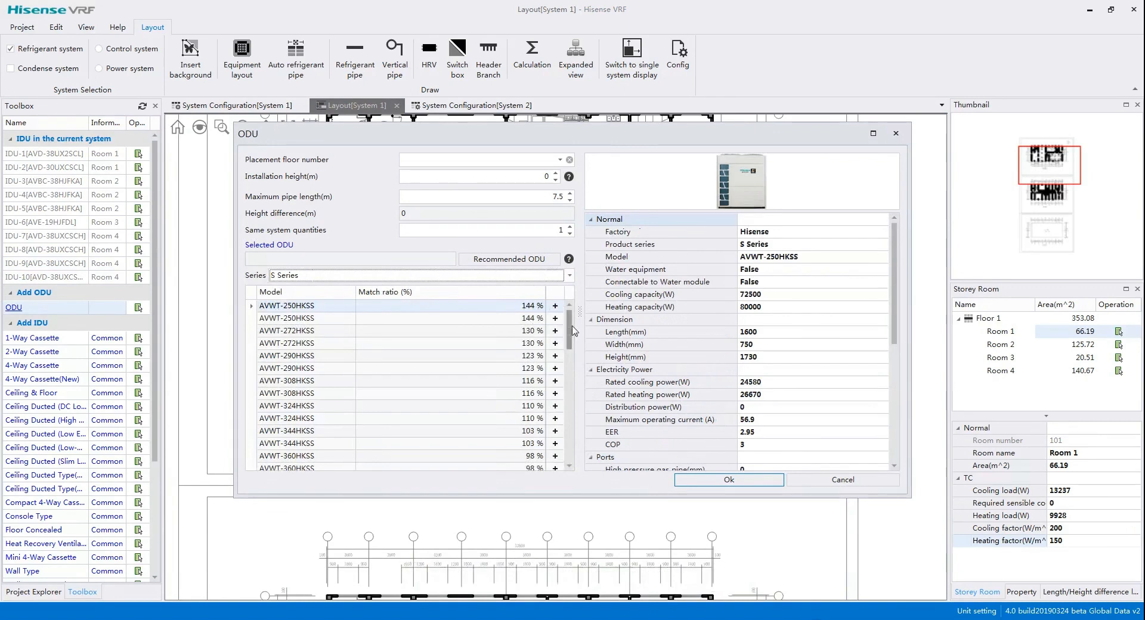
Look through the S Series models and accept the recommended outdoor unit AVWT-360HKSS.
left_click_drag(571, 324, 542, 462)
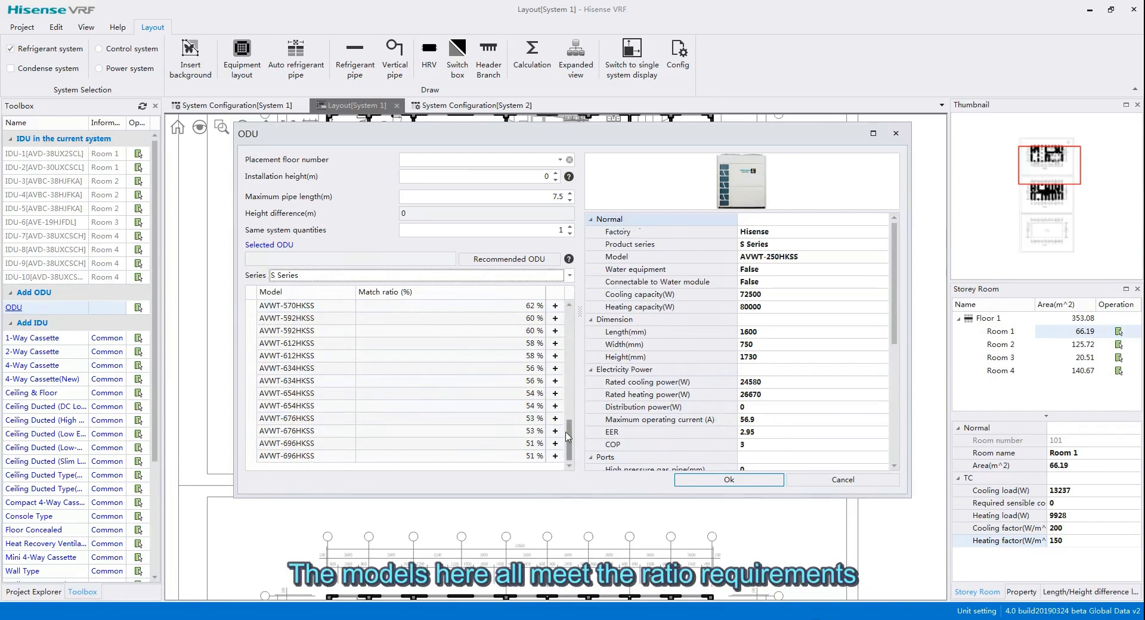
left_click_drag(569, 436, 568, 324)
left_click(511, 259)
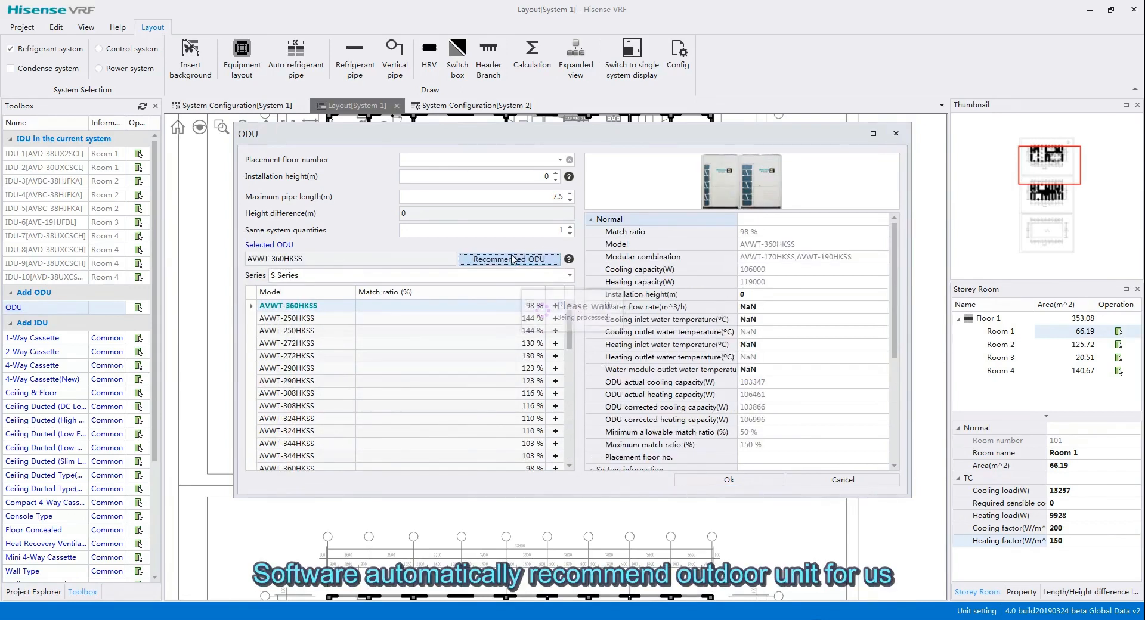
left_click(712, 484)
Place the AVWT-360HKSS outdoor unit on the roof floor plan, inside the upper-left corner of the roof outline.
left_click(467, 422)
scroll(453, 430, "down", 3)
scroll(439, 443, "down", 3)
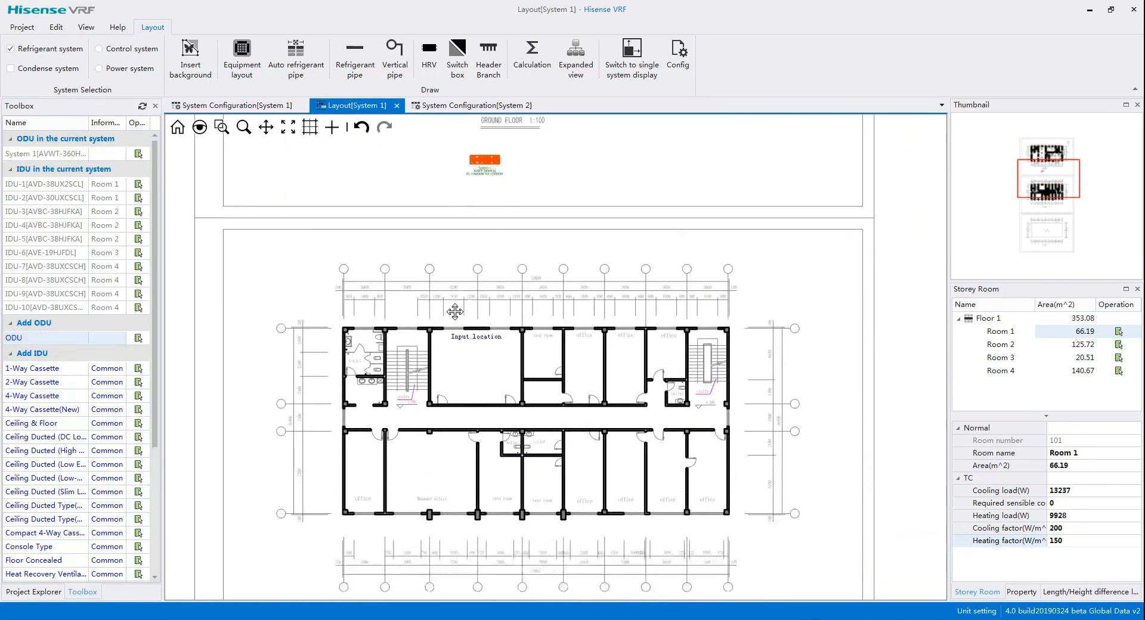
scroll(453, 312, "down", 2)
left_click_drag(453, 312, 446, 387)
left_click(446, 387)
scroll(453, 381, "up", 3)
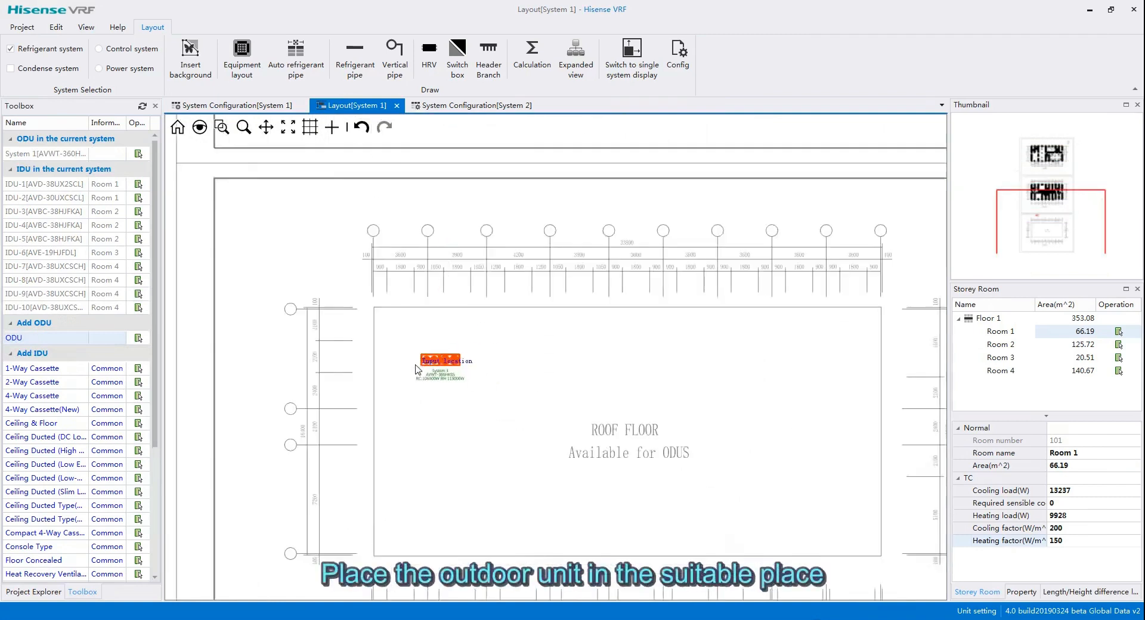
left_click_drag(400, 340, 401, 370)
left_click(400, 370)
scroll(467, 322, "up", 2)
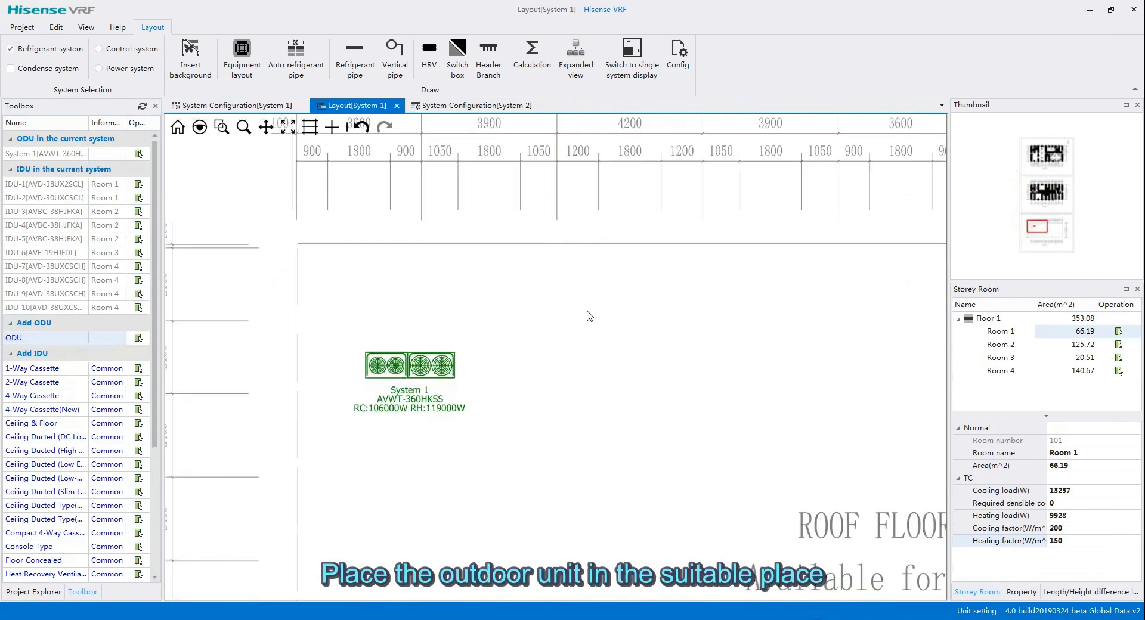
Move the outdoor unit to the left edge of the roof outline and back inside its upper-left corner.
scroll(564, 317, "down", 2)
scroll(511, 296, "up", 1)
left_click(428, 371)
left_click_drag(392, 399, 278, 383)
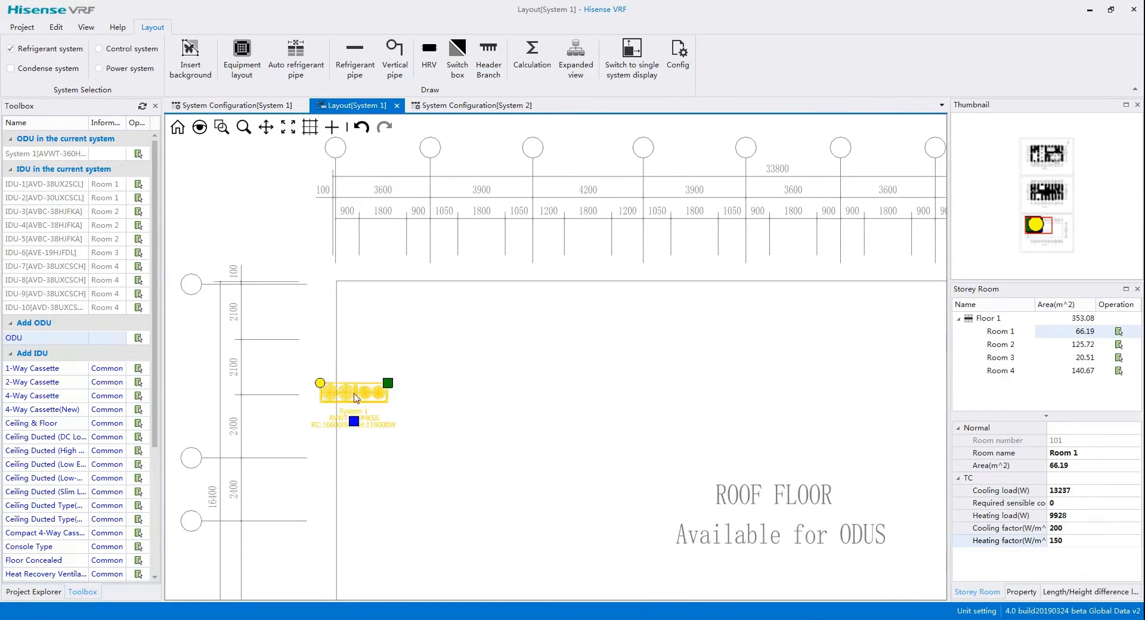
left_click(356, 397)
left_click(357, 396)
left_click_drag(425, 382, 420, 377)
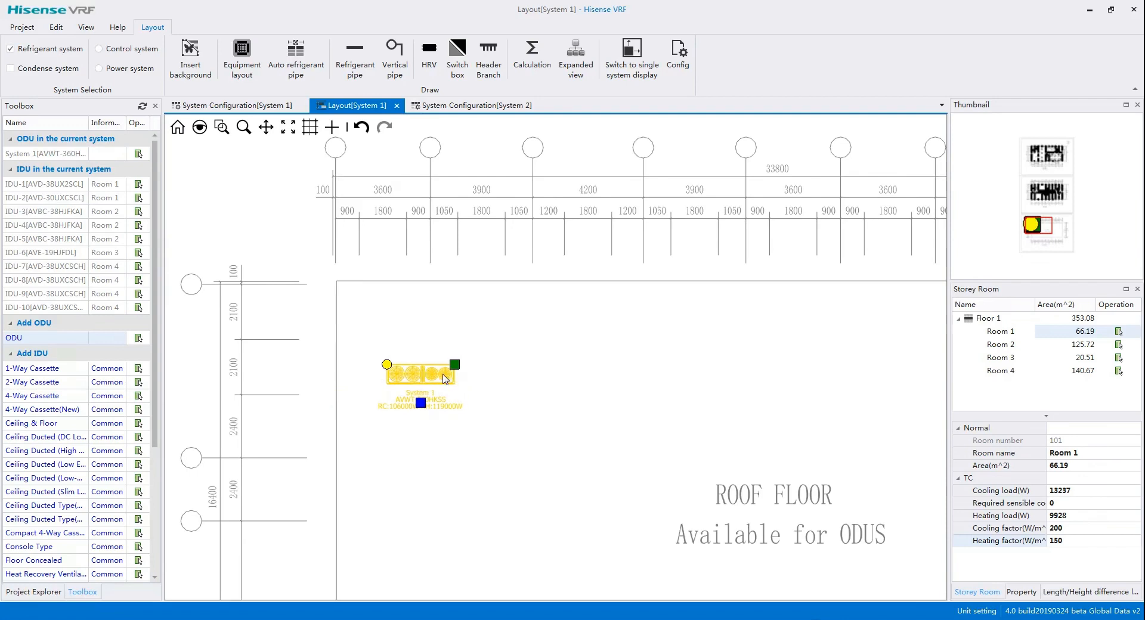
left_click(419, 360)
Draw a refrigerant pipe about 2.7 m long straight up from the outdoor unit's upper-left connection port.
left_click(355, 60)
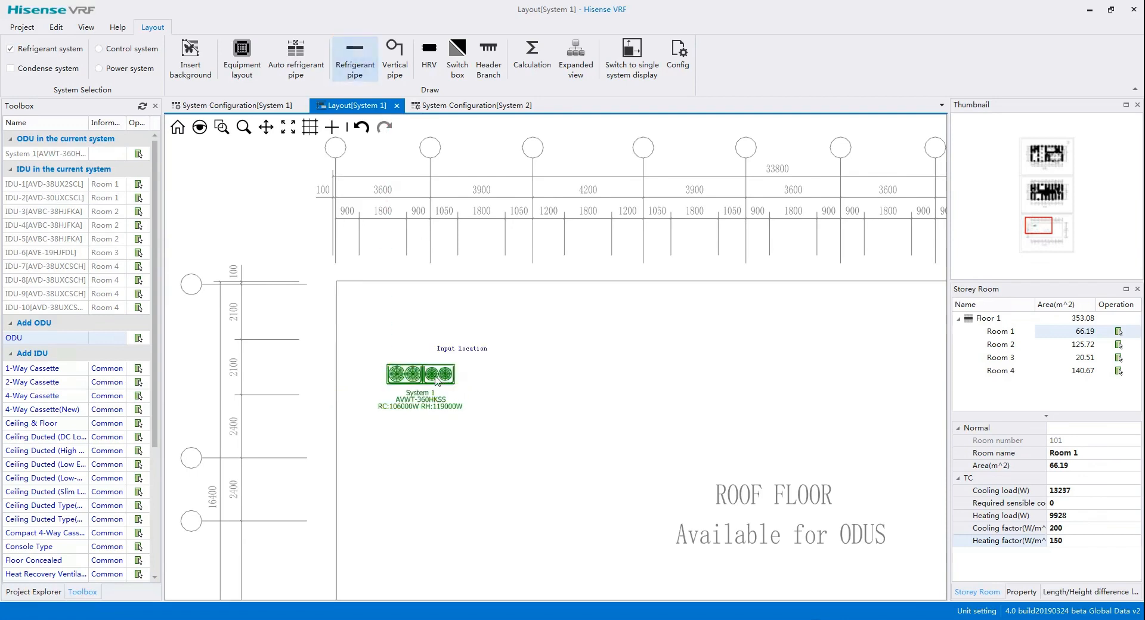
scroll(388, 365, "up", 5)
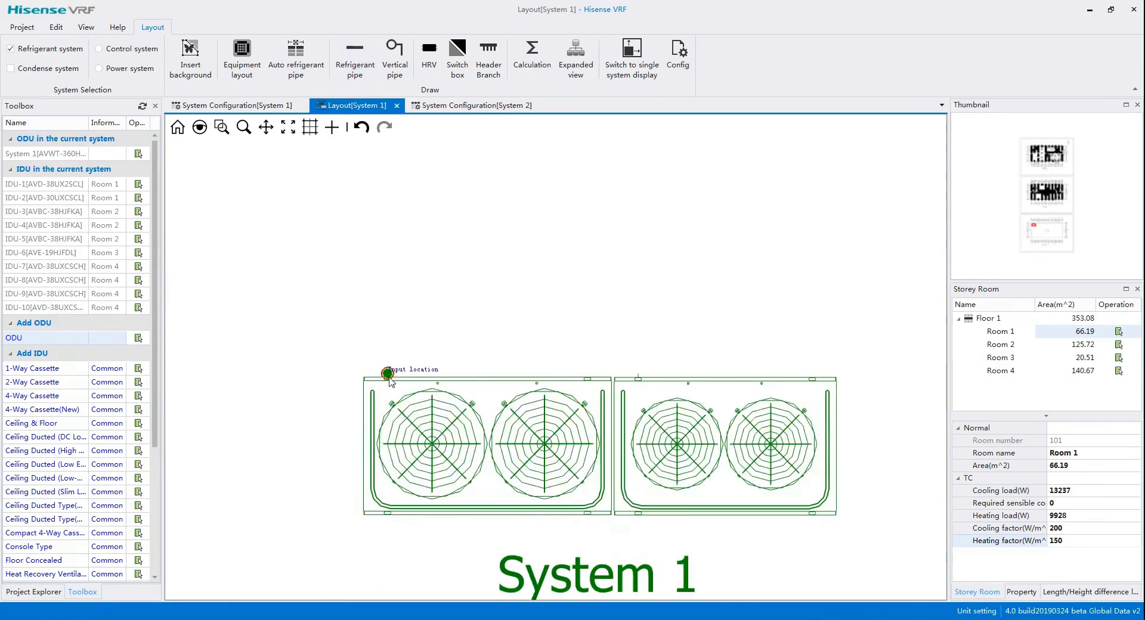
scroll(410, 262, "down", 3)
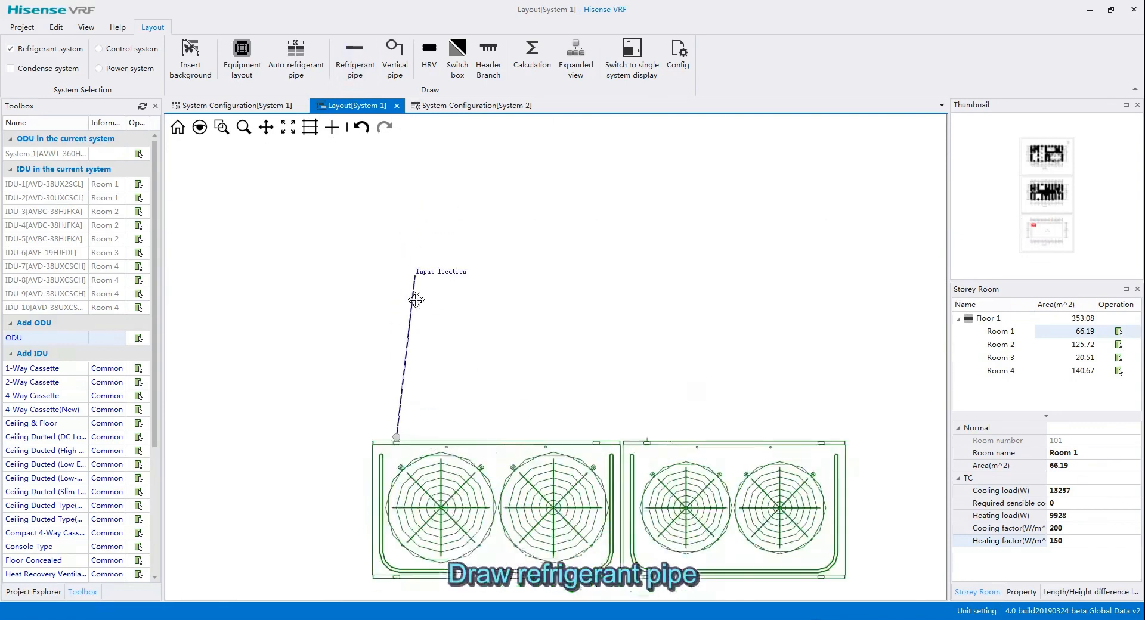
left_click(410, 257)
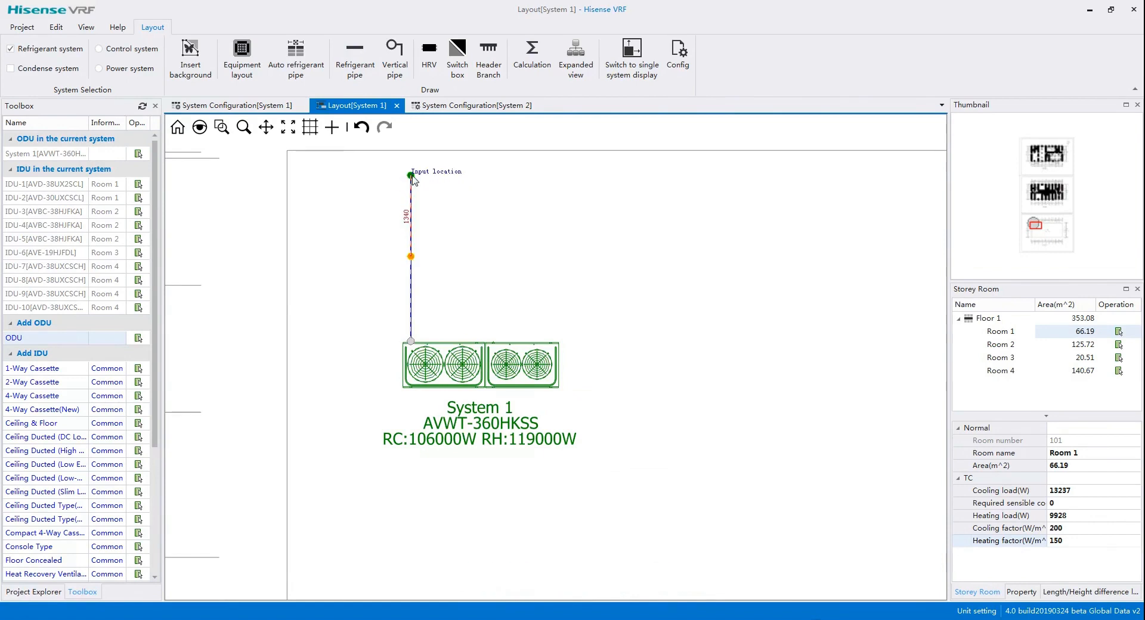
left_click(415, 179)
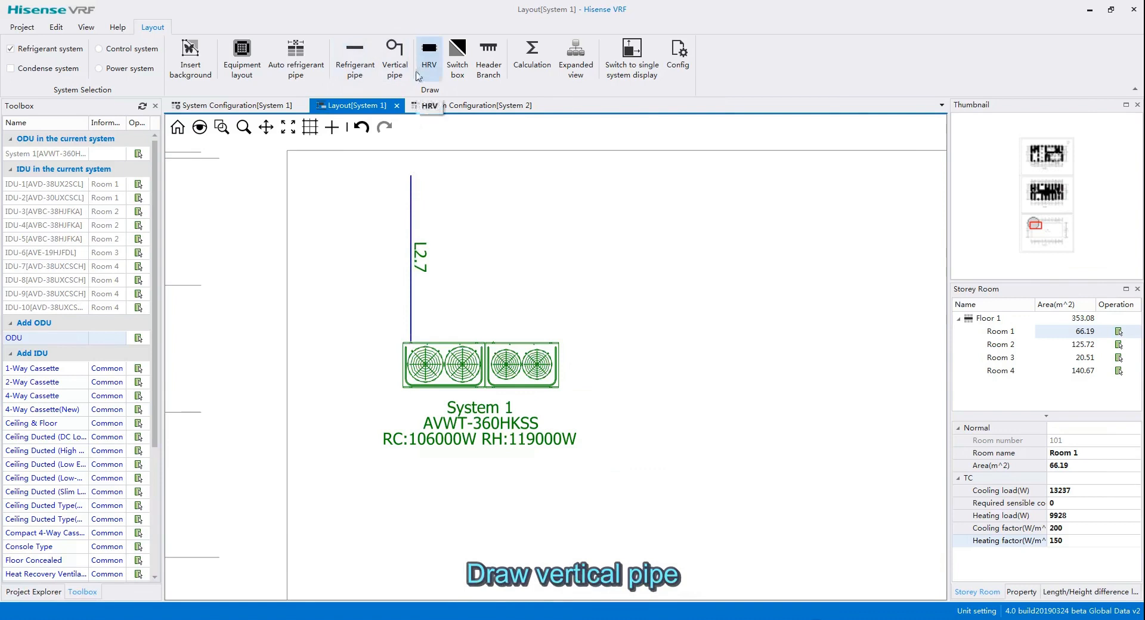
Add a refrigerant vertical pipe named F1 with a length of 6 m at the free end of the roof pipe.
left_click(392, 46)
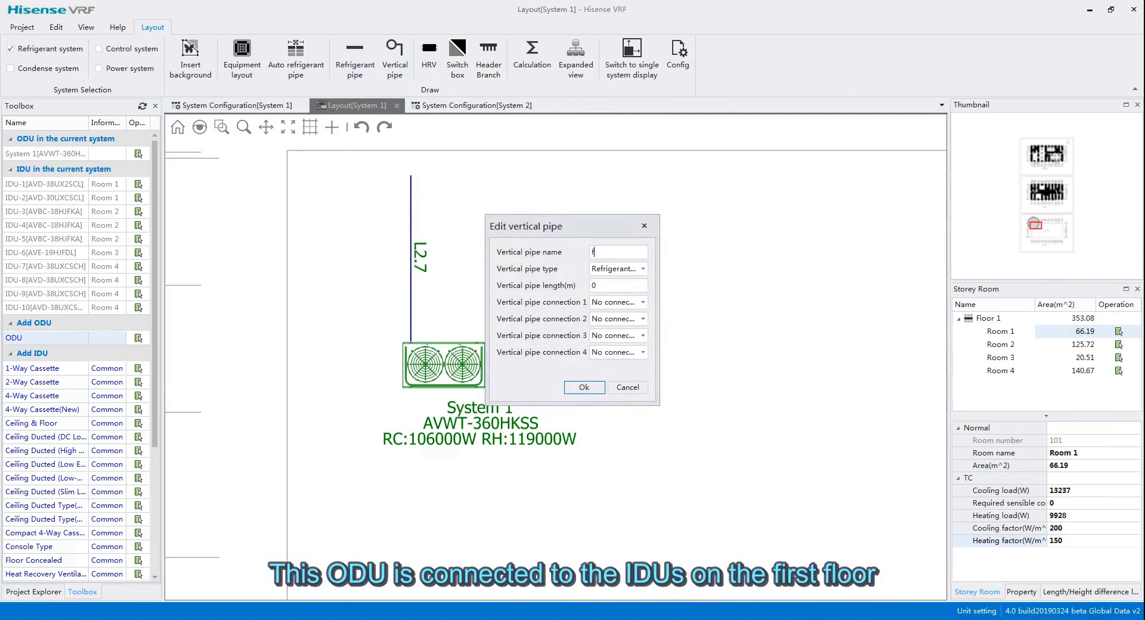
type("G")
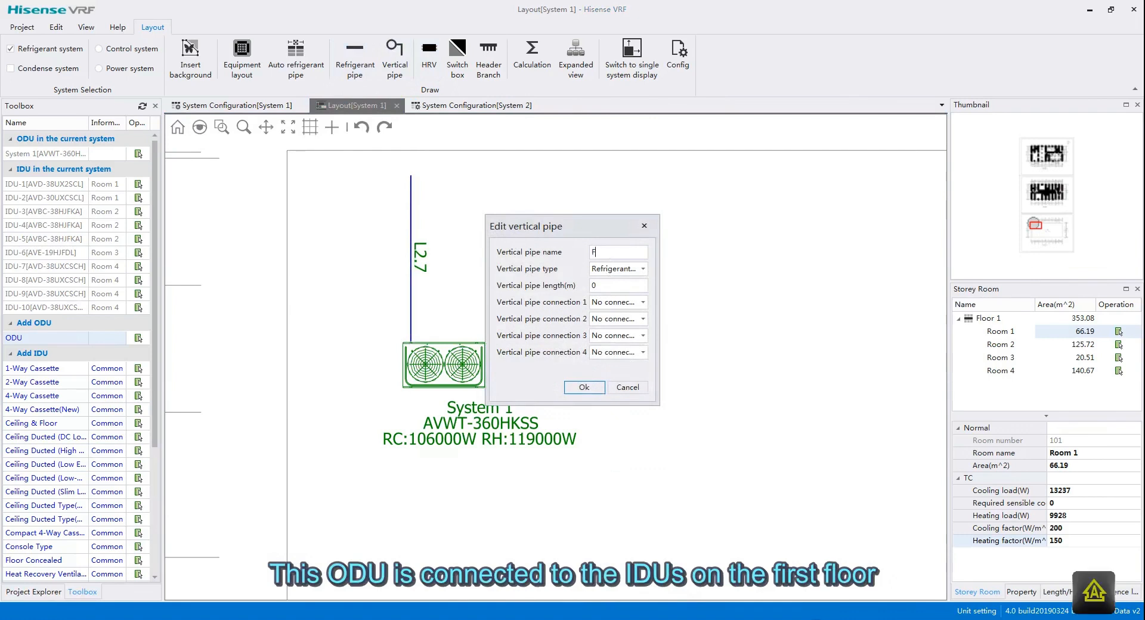
type("1")
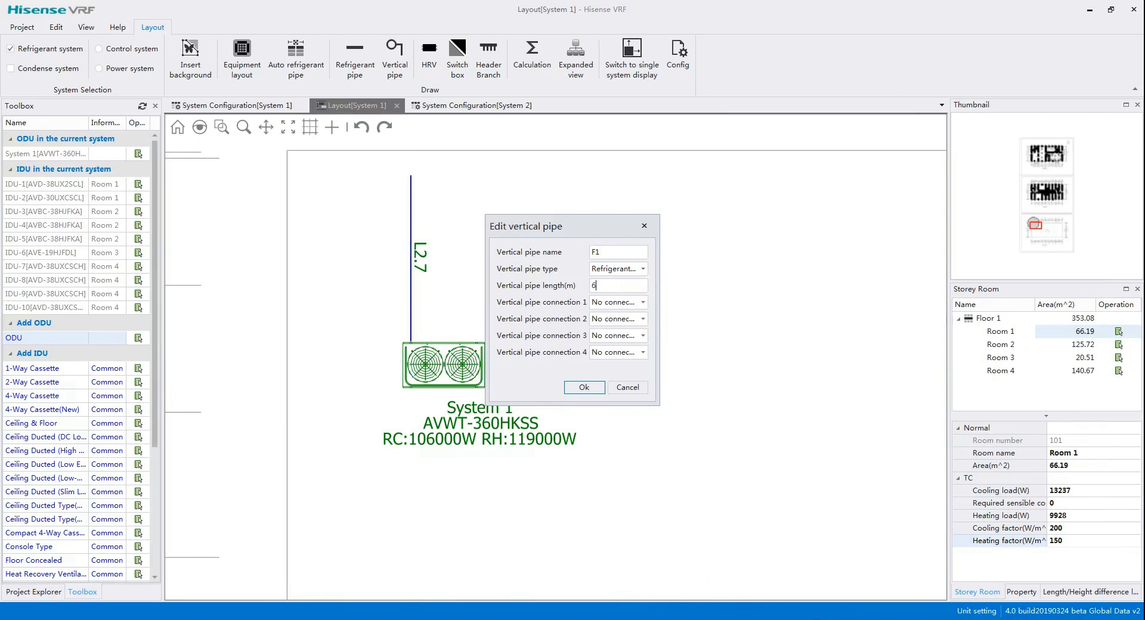
left_click(584, 388)
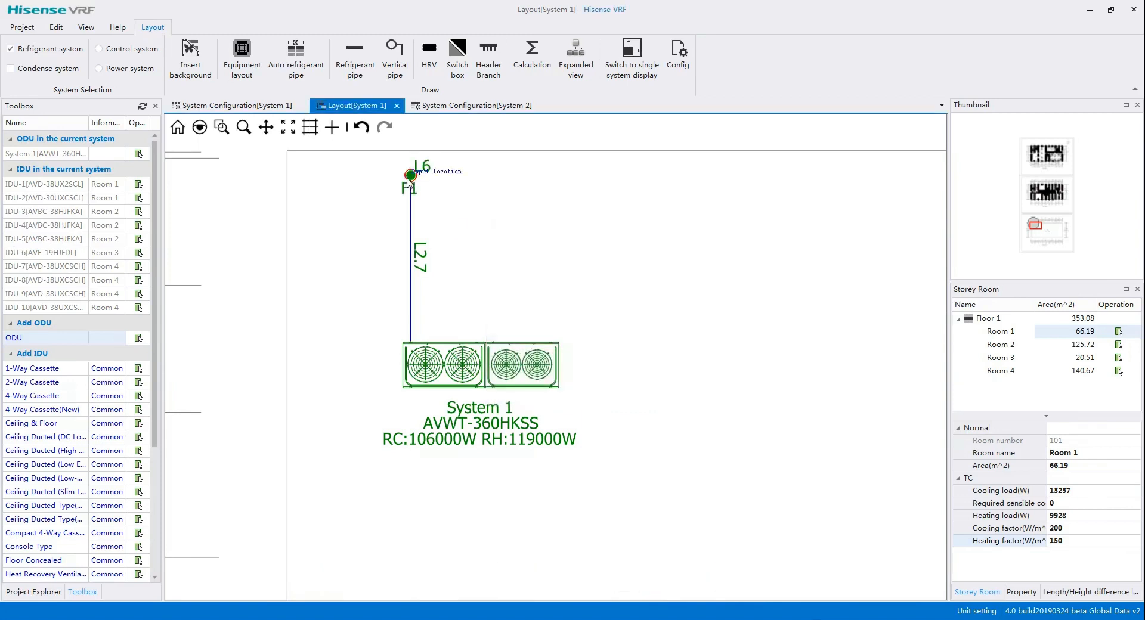
left_click(411, 176)
Add a vertical pipe named F1-1, connected to F1, beside the upper wall of the ground floor toilet.
scroll(452, 191, "down", 5)
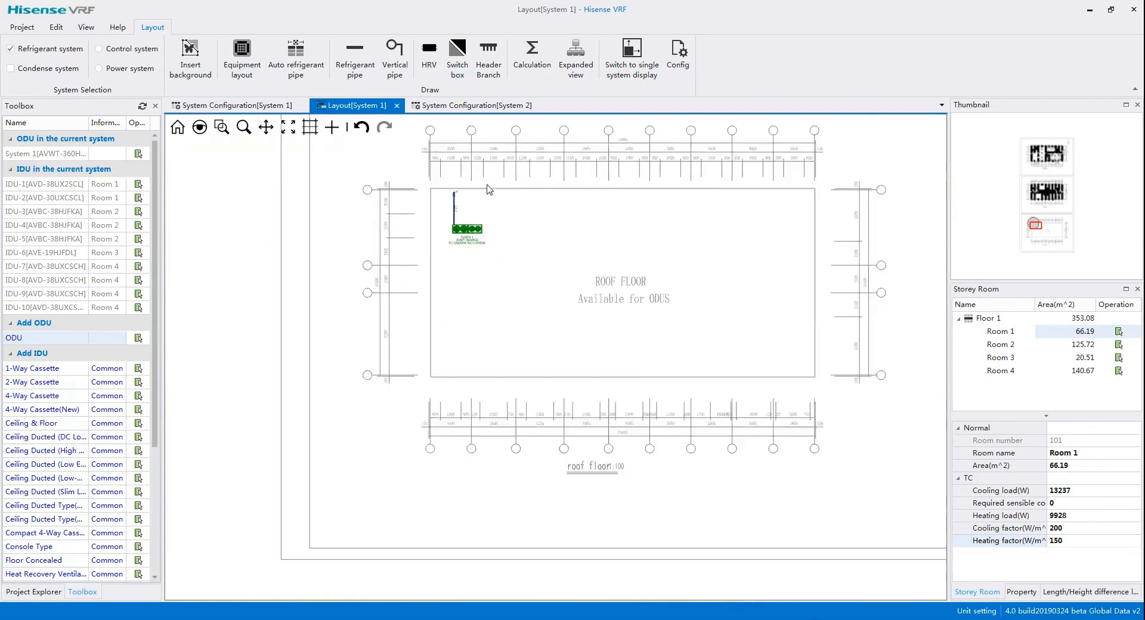
left_click_drag(495, 207, 467, 448)
left_click_drag(411, 250, 392, 481)
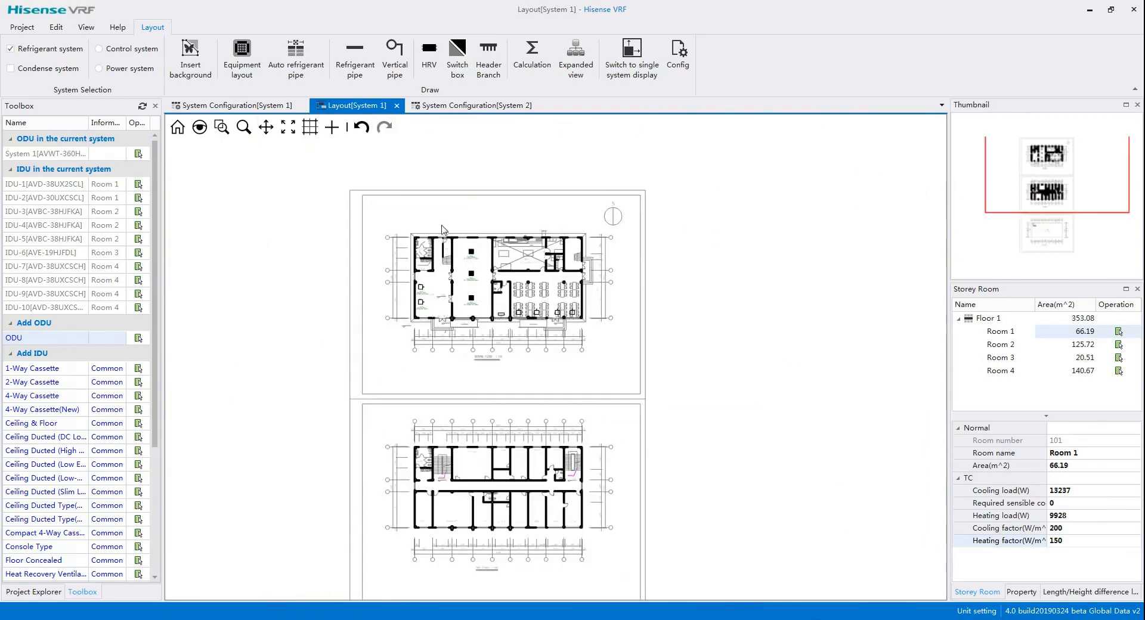
scroll(435, 240, "up", 3)
scroll(436, 245, "up", 4)
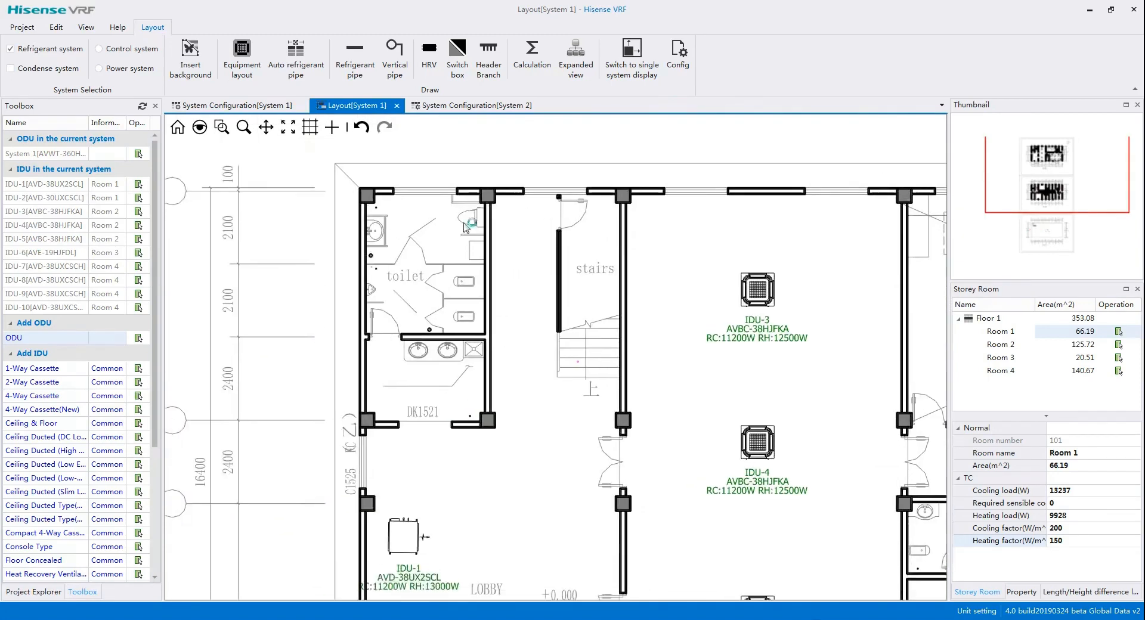
scroll(465, 204, "up", 1)
left_click(394, 56)
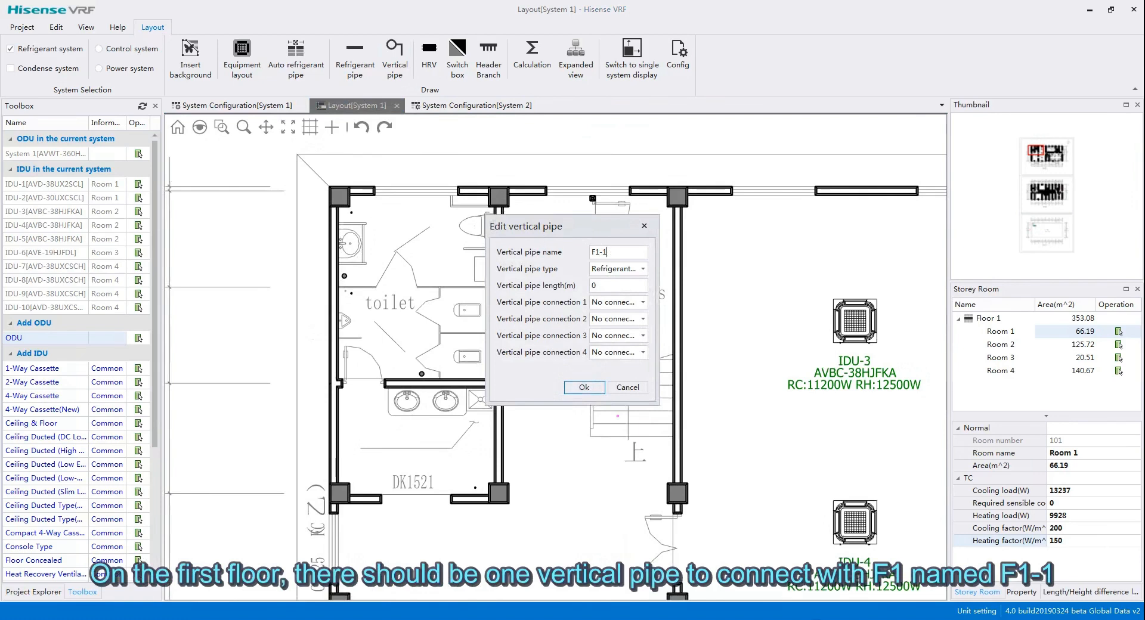
left_click(642, 302)
left_click(615, 336)
left_click(584, 387)
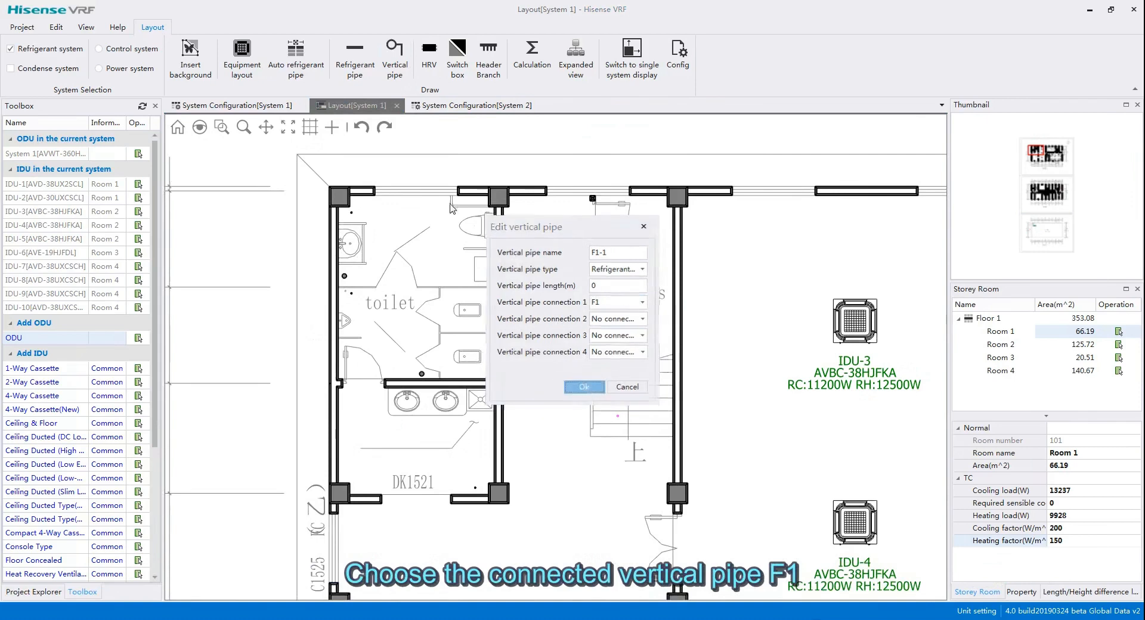
scroll(453, 199, "up", 2)
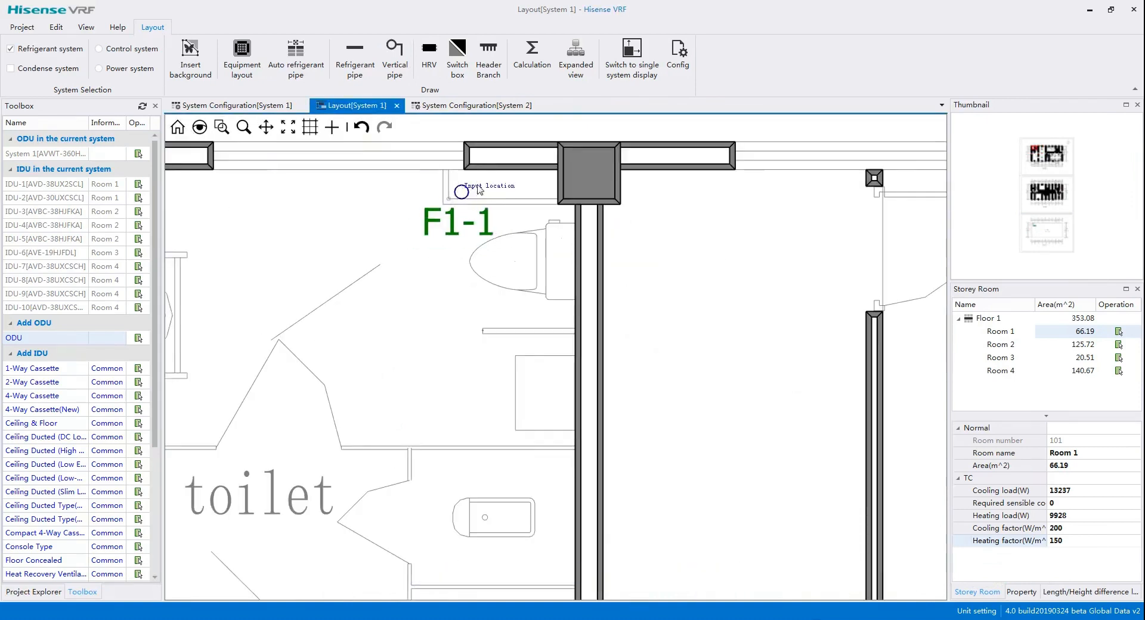
left_click(491, 182)
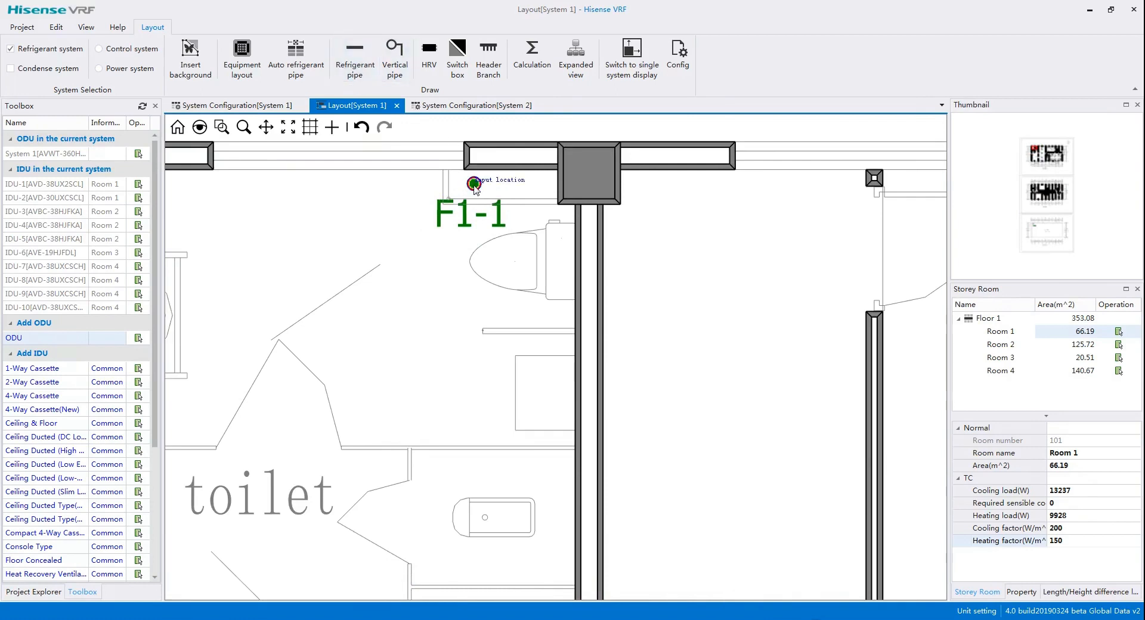
Draw the main refrigerant pipe from F1-1 down along the lobby's outer wall and along the lower wall to IDU-9 in the cafeteria.
left_click(474, 184)
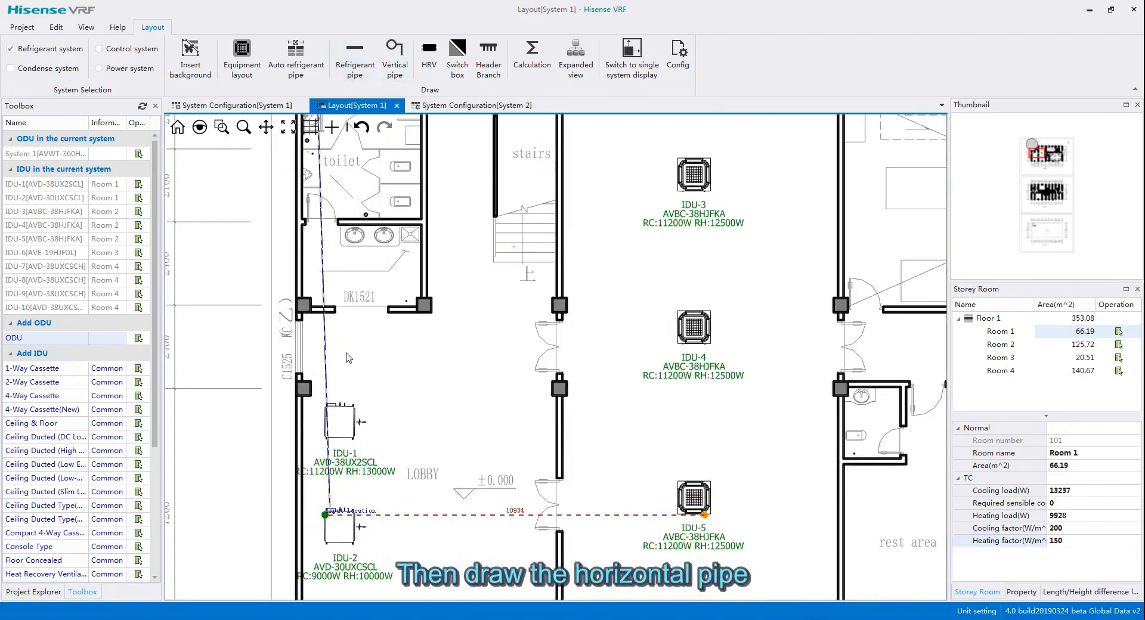
left_click_drag(319, 529, 350, 306)
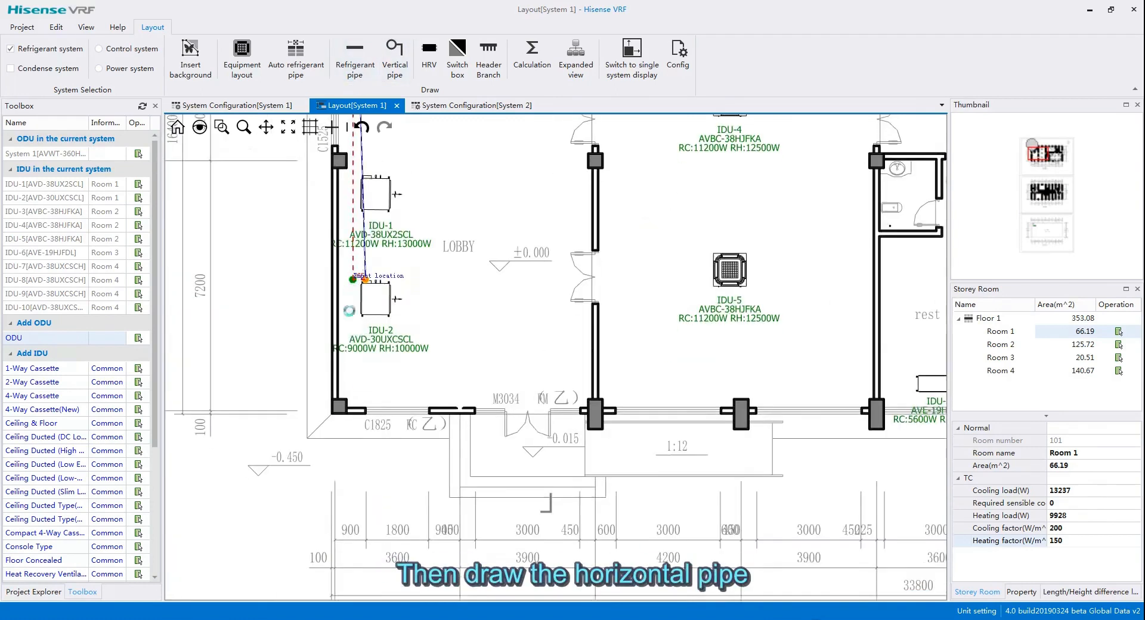
left_click(352, 387)
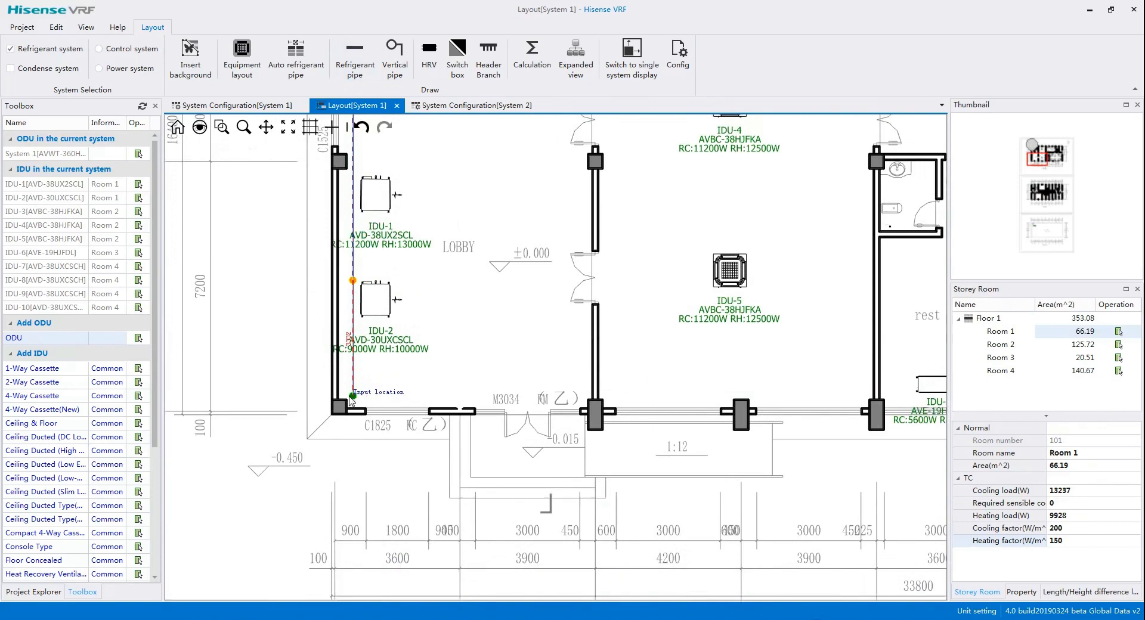
left_click(350, 397)
left_click_drag(848, 398, 416, 384)
left_click(417, 384)
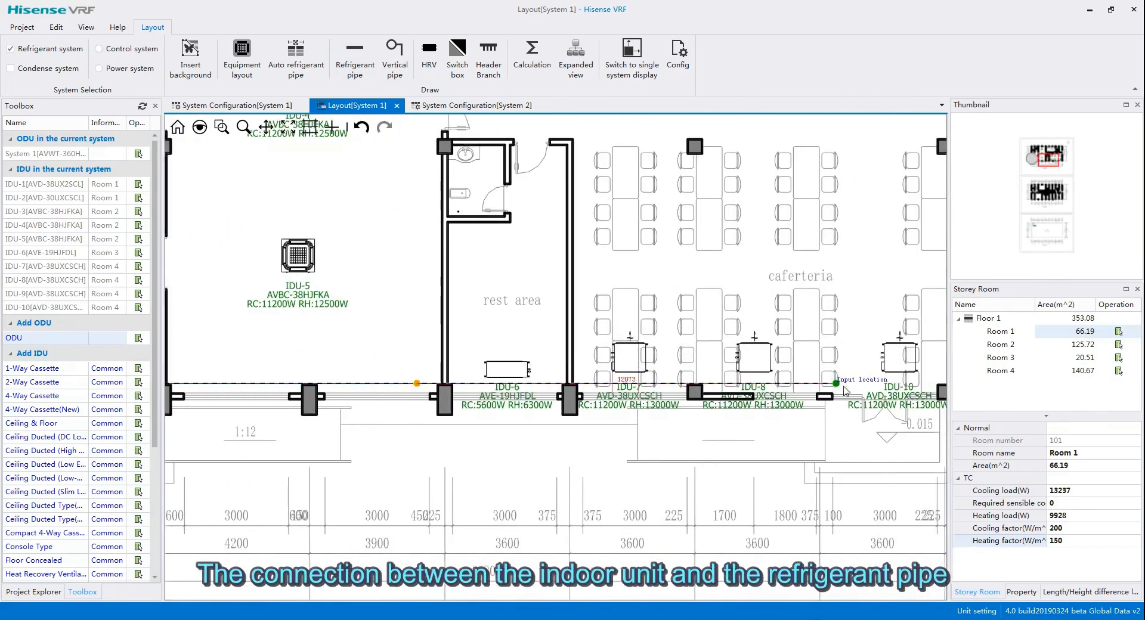
left_click_drag(835, 389, 555, 387)
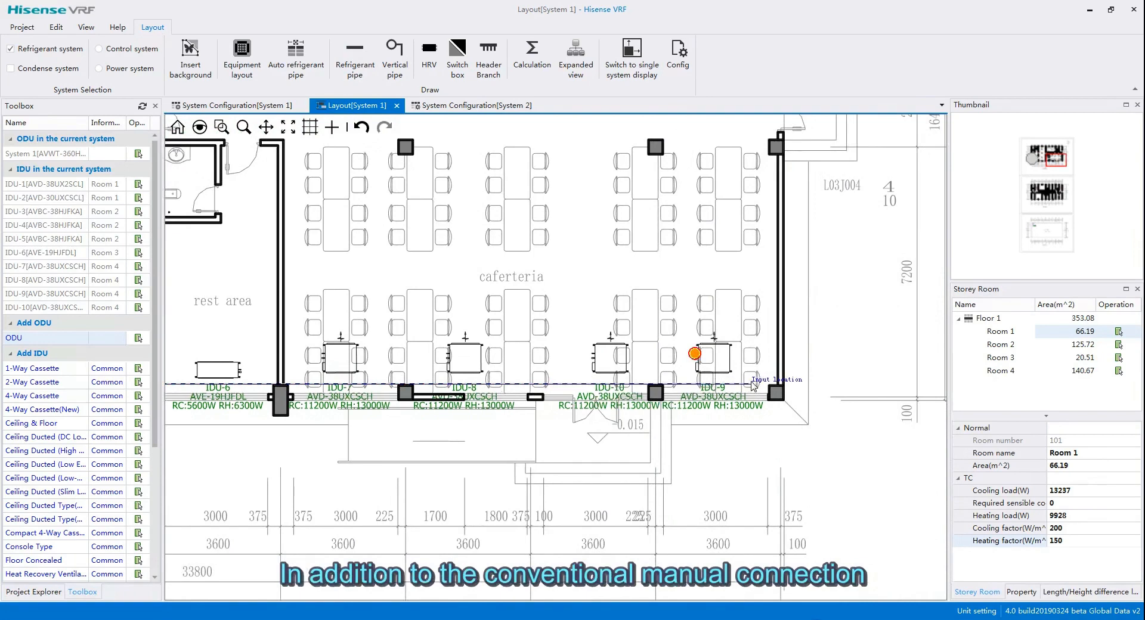
left_click(752, 383)
right_click(752, 384)
scroll(706, 328, "down", 2)
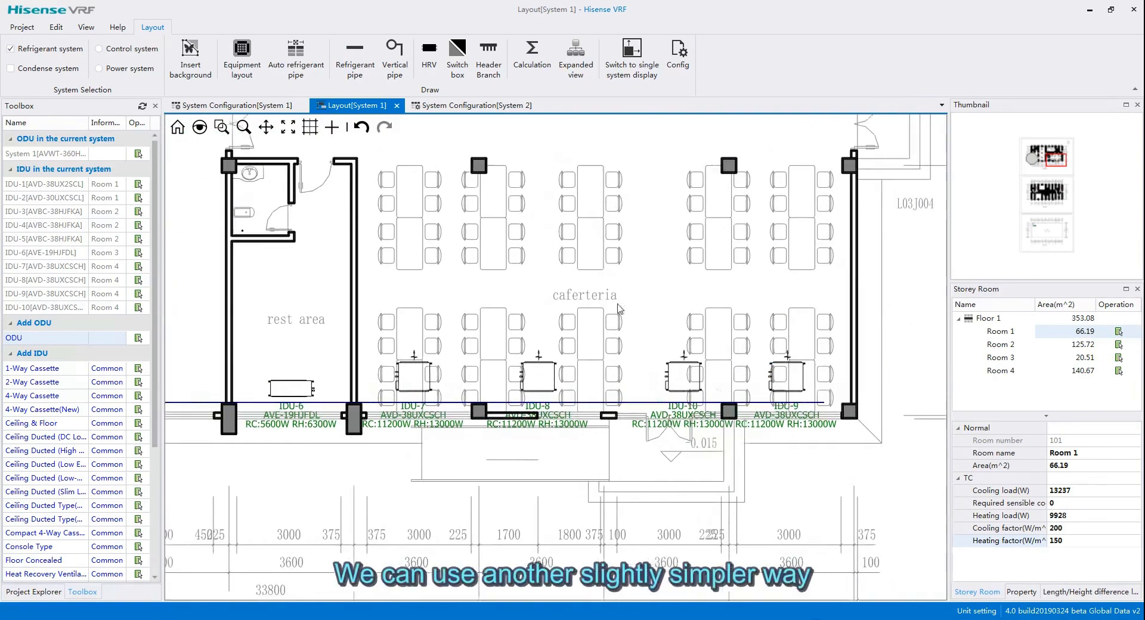
left_click_drag(598, 311, 611, 329)
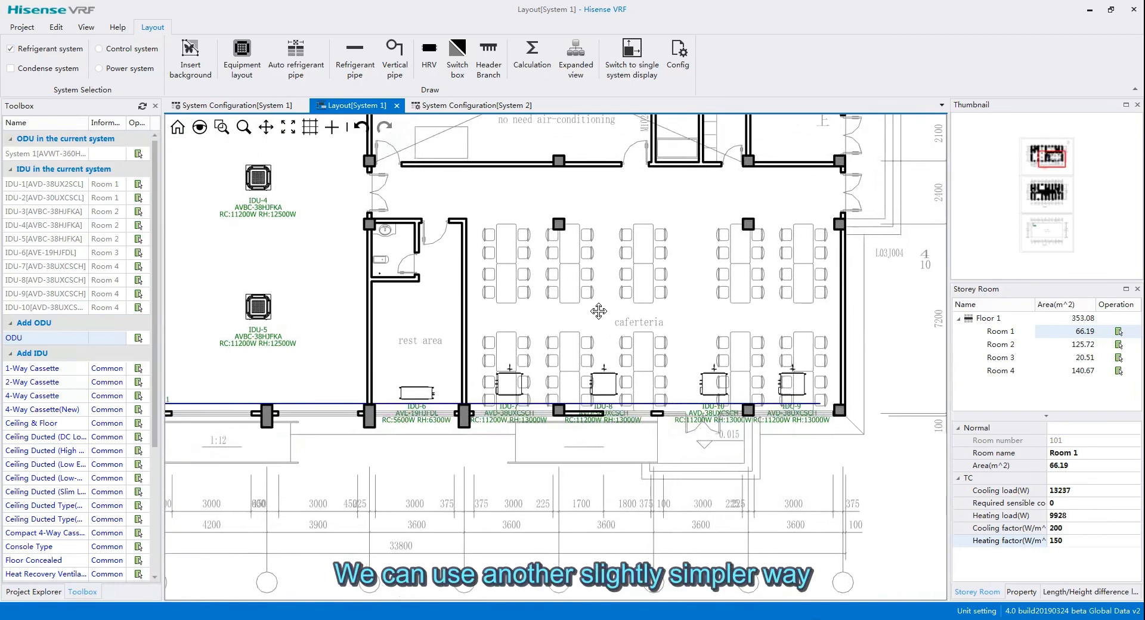
Connect lobby units IDU-1 and IDU-2 to the main refrigerant pipe with Equipment connection pipe.
scroll(287, 342, "down", 2)
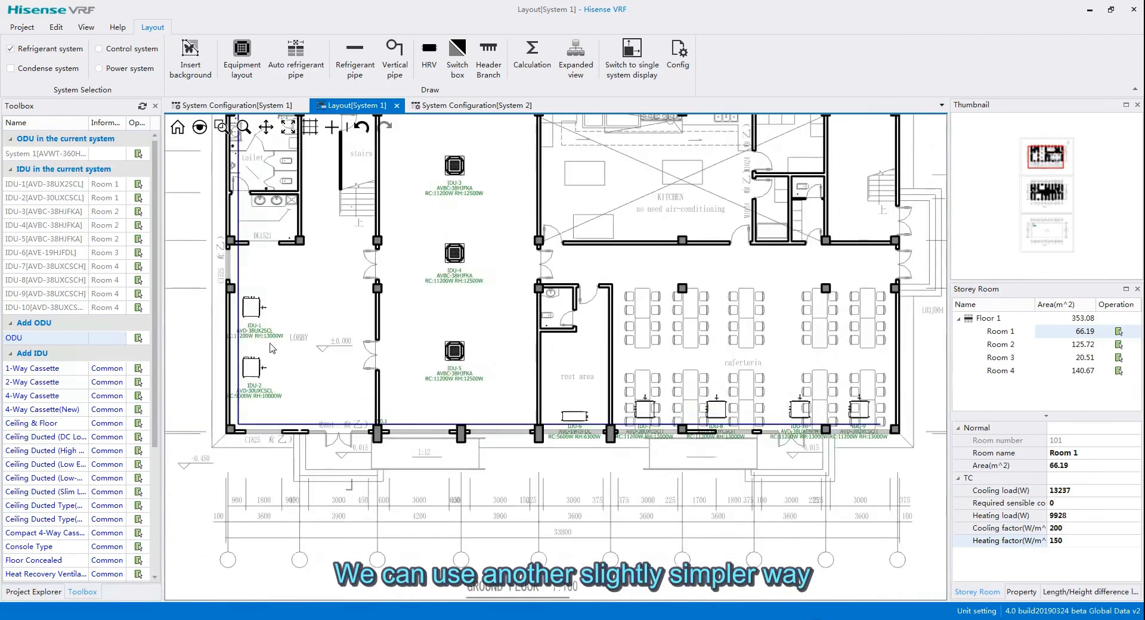
scroll(281, 349, "up", 4)
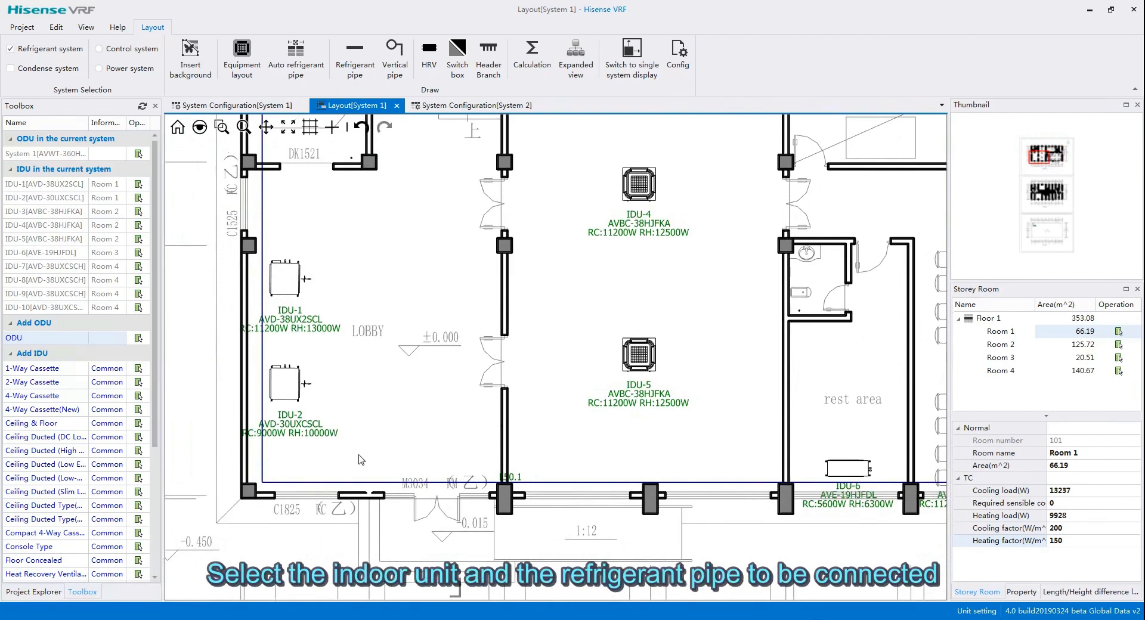
left_click_drag(356, 454, 252, 248)
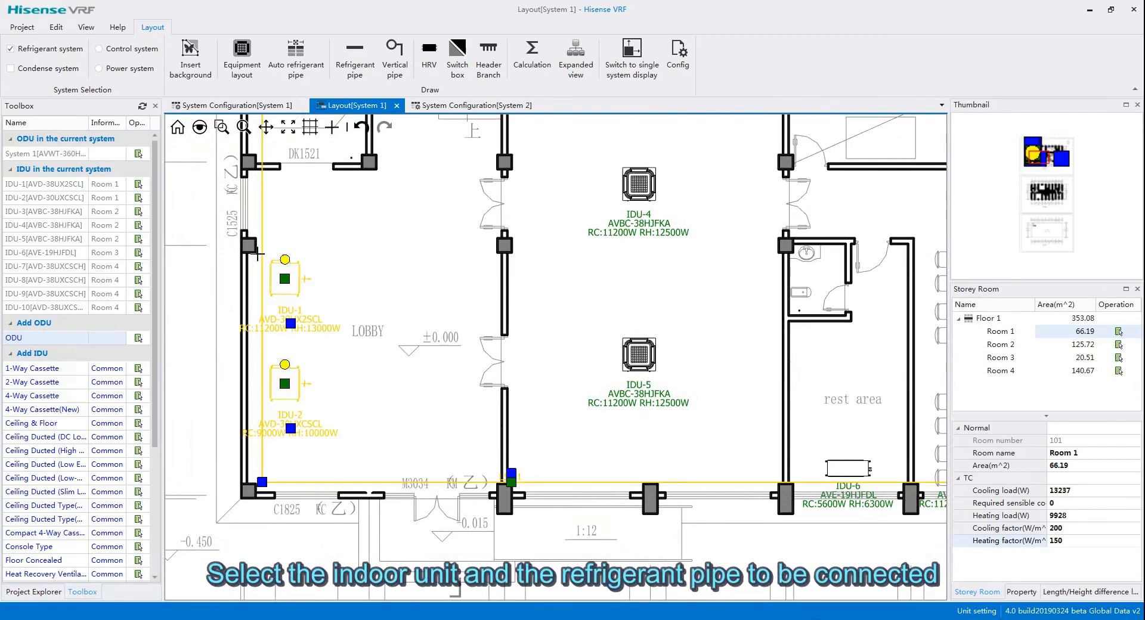
right_click(312, 276)
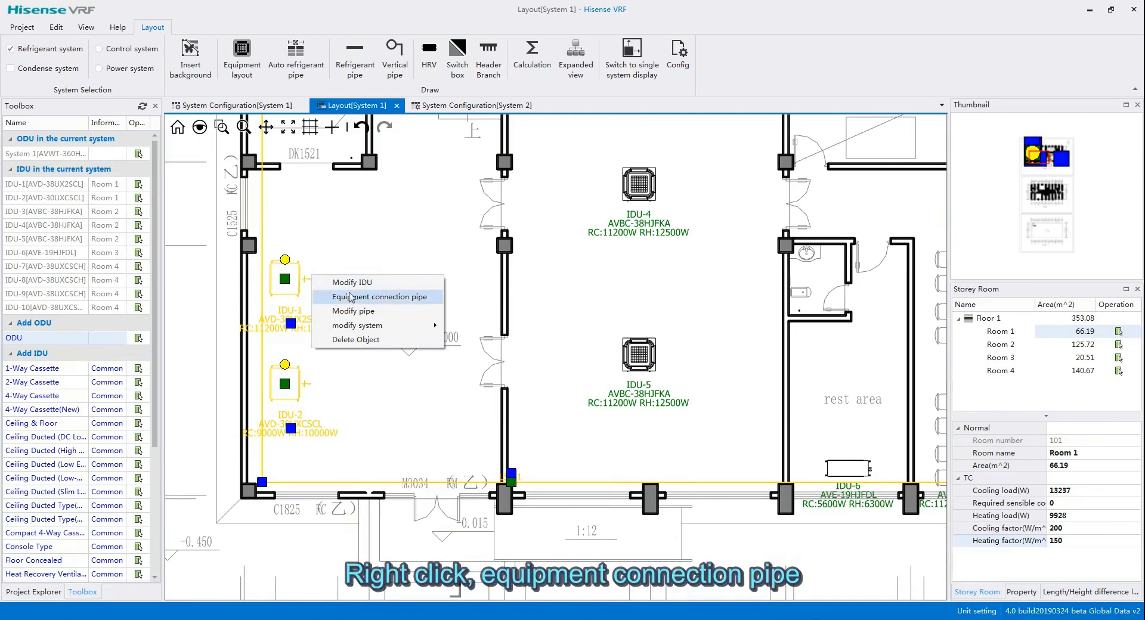
left_click(351, 297)
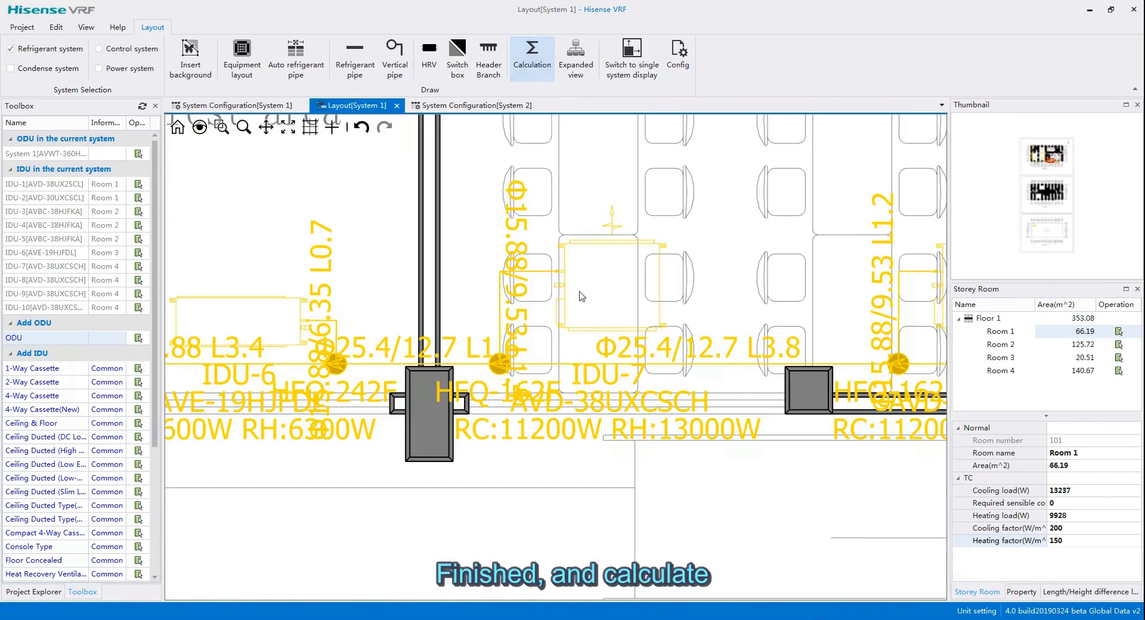
Move the overlapping labels of IDU-6 in the rest area and IDU-7 in the cafeteria above their units.
scroll(473, 318, "down", 3)
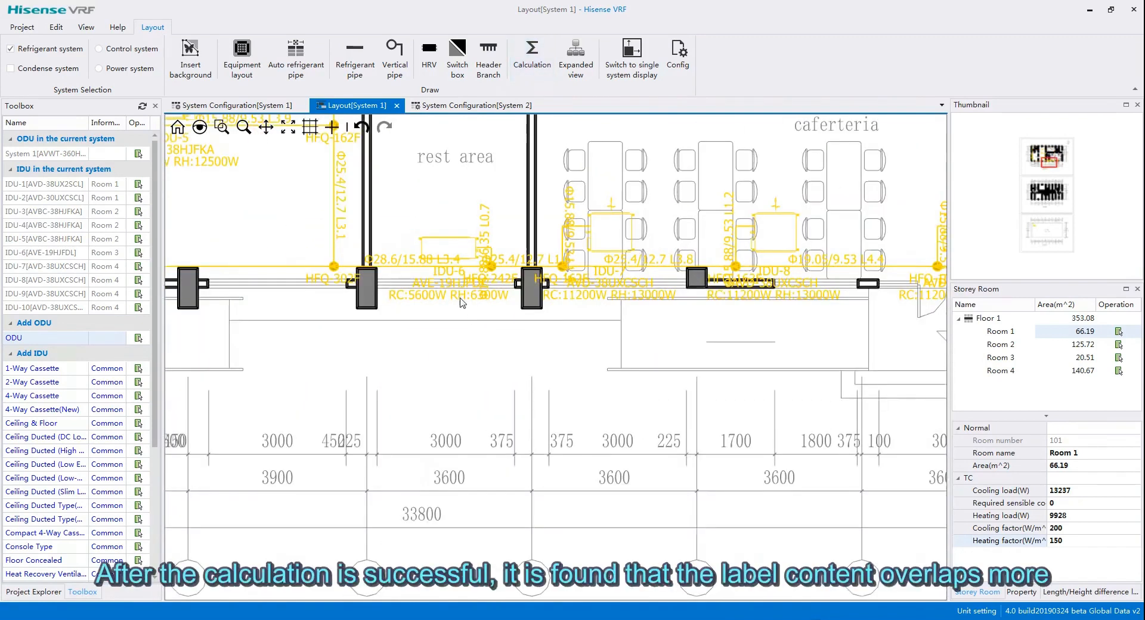
left_click(463, 311)
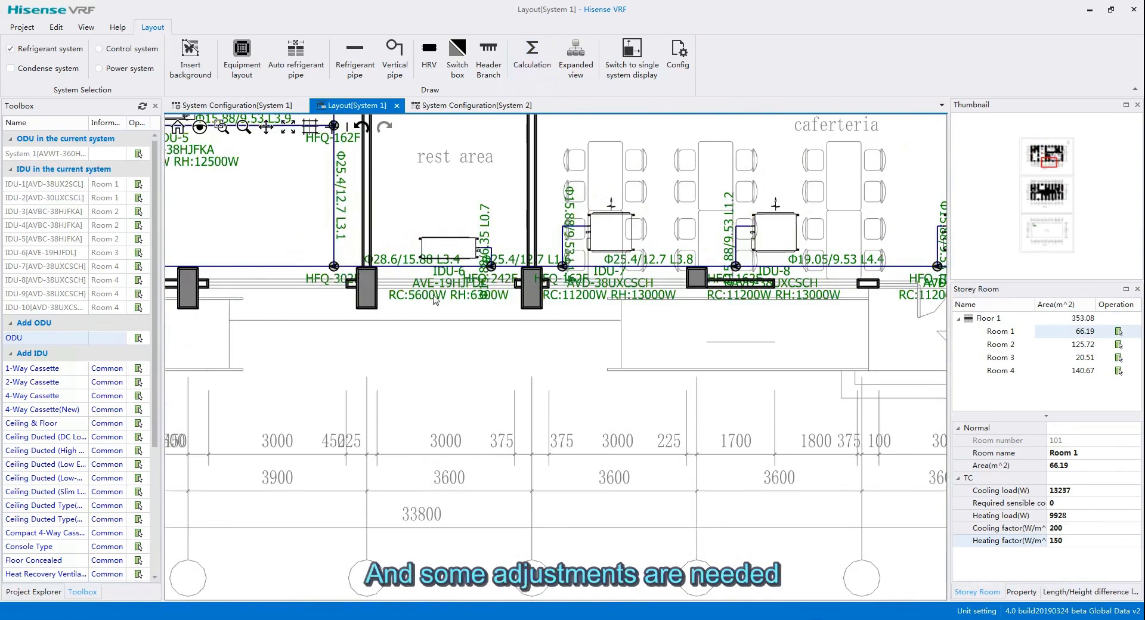
left_click_drag(434, 299, 449, 200)
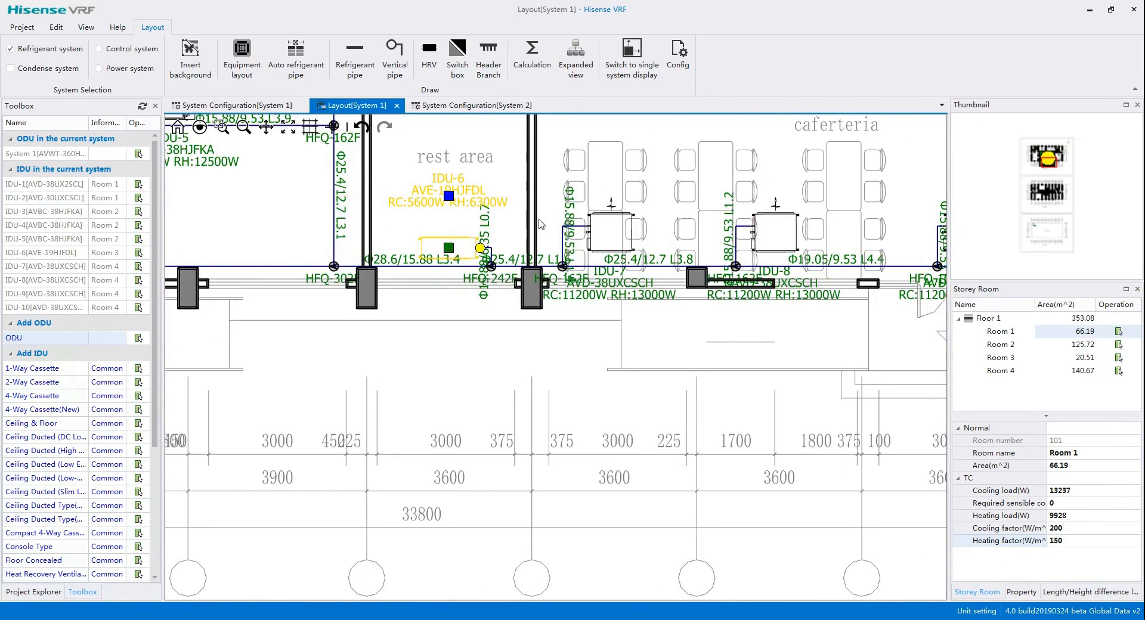
left_click(626, 286)
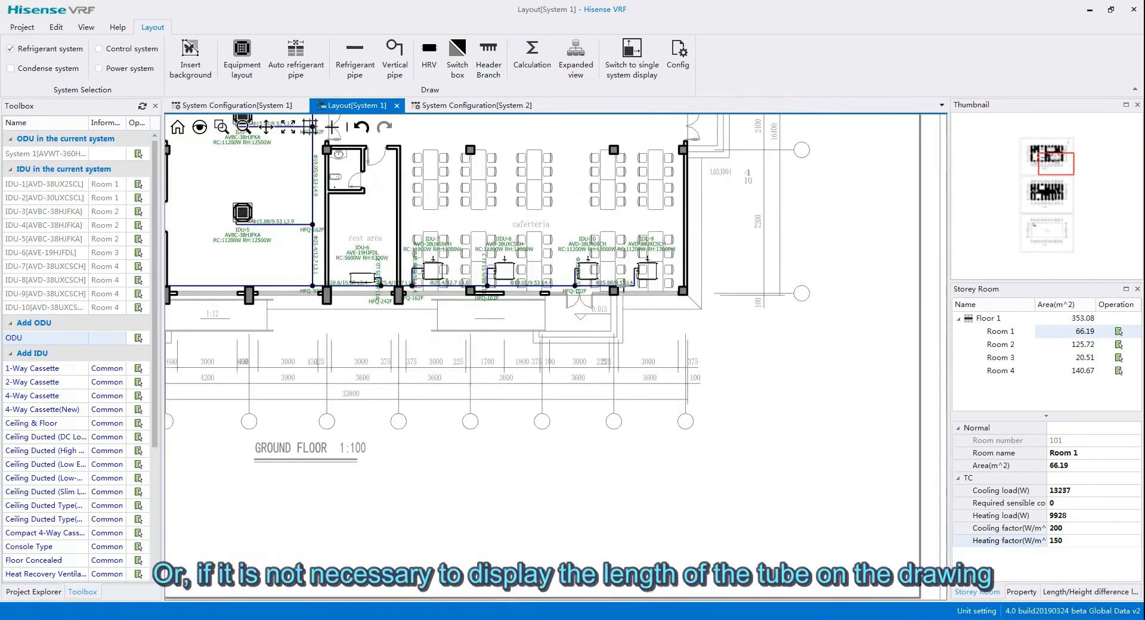
Turn off the length label for the refrigerant pipes in the rest area and cafeteria, keeping only the pipe diameter label.
left_click_drag(677, 306, 318, 226)
right_click(564, 226)
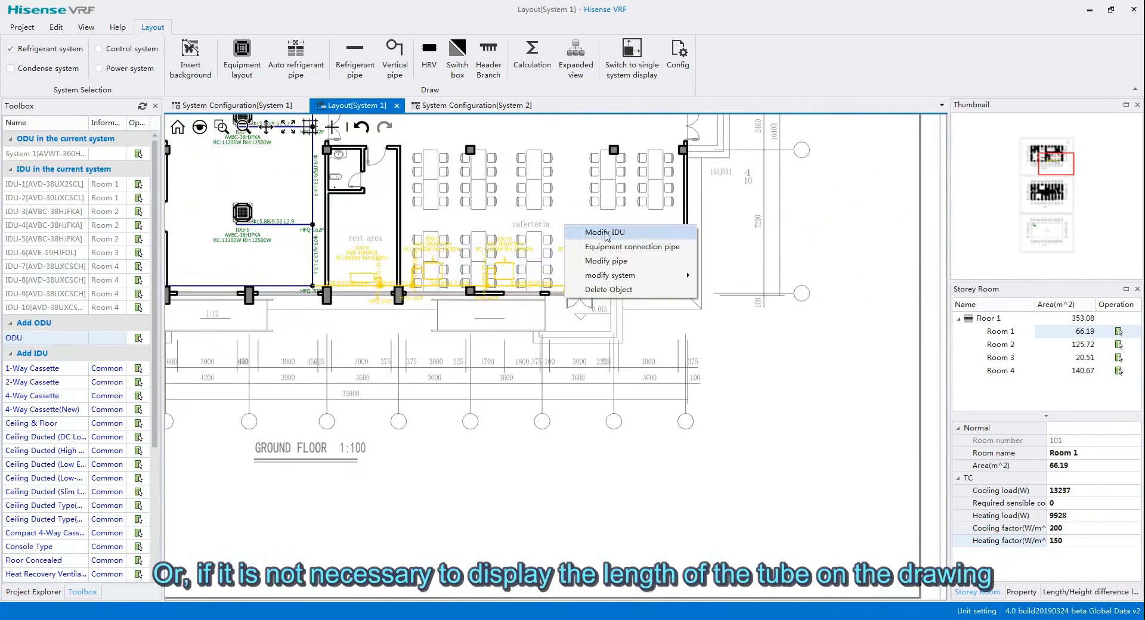
left_click(608, 263)
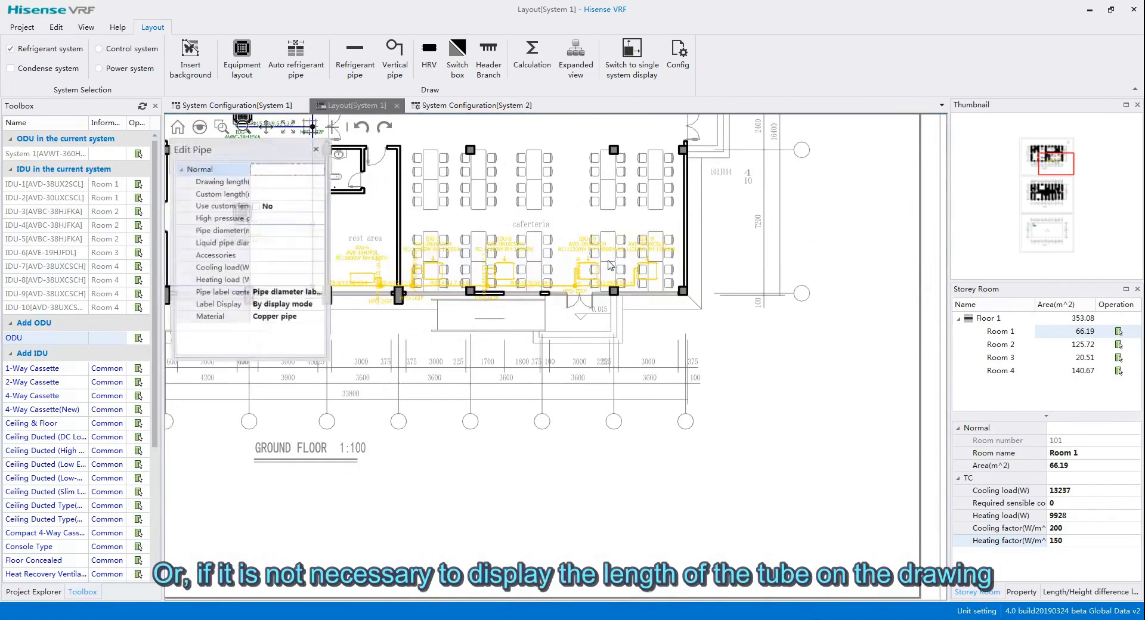
left_click_drag(334, 153, 685, 154)
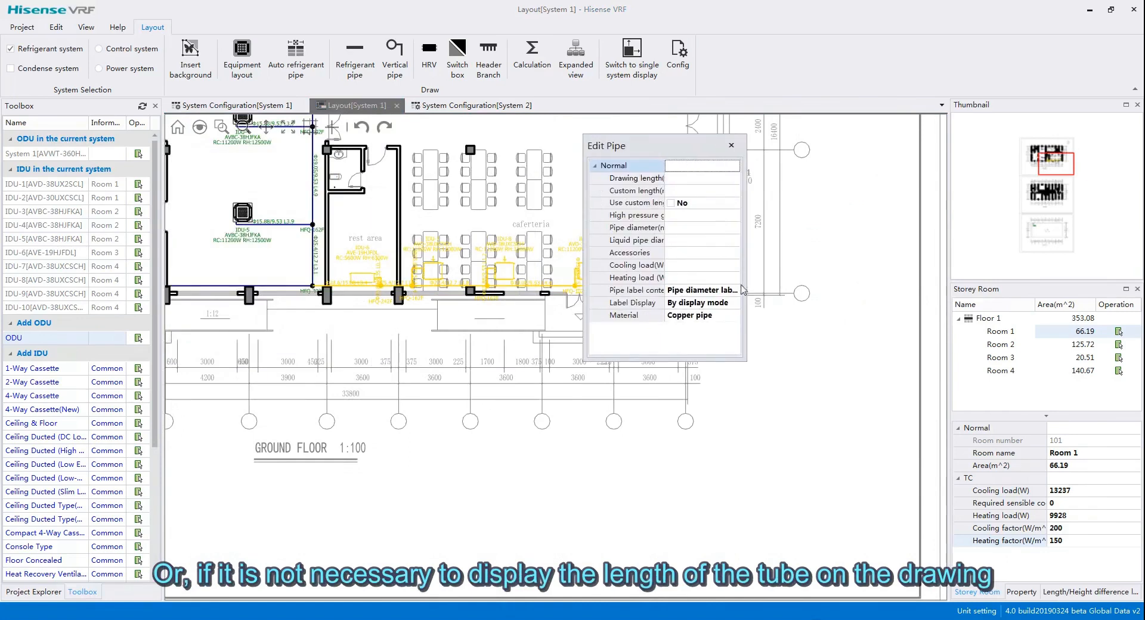
left_click_drag(743, 288, 925, 286)
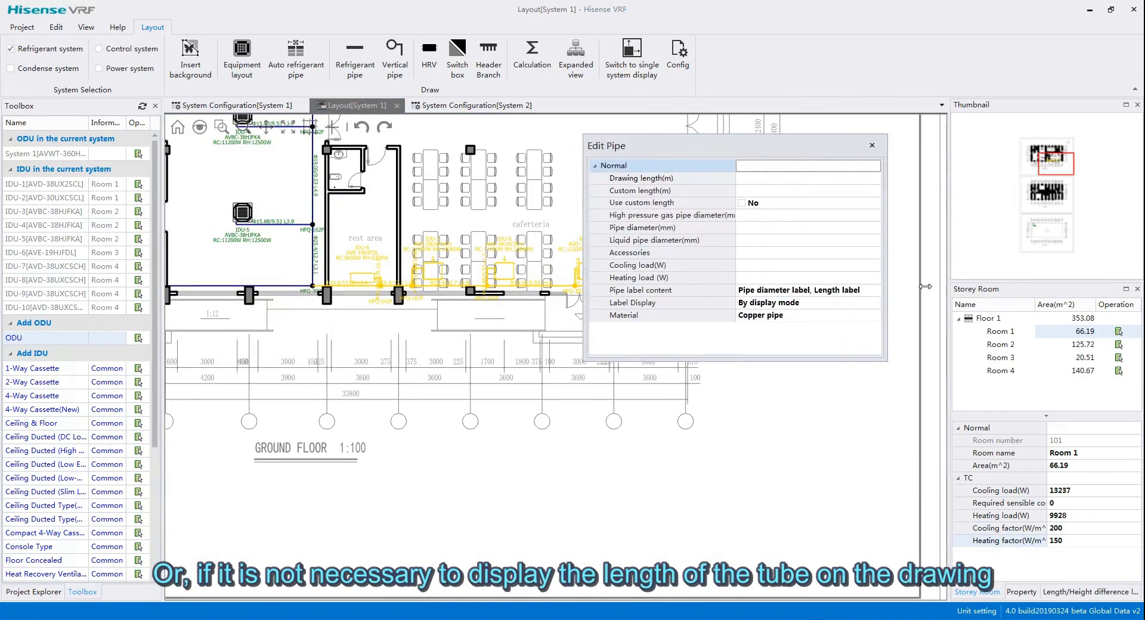
left_click(910, 291)
left_click(930, 291)
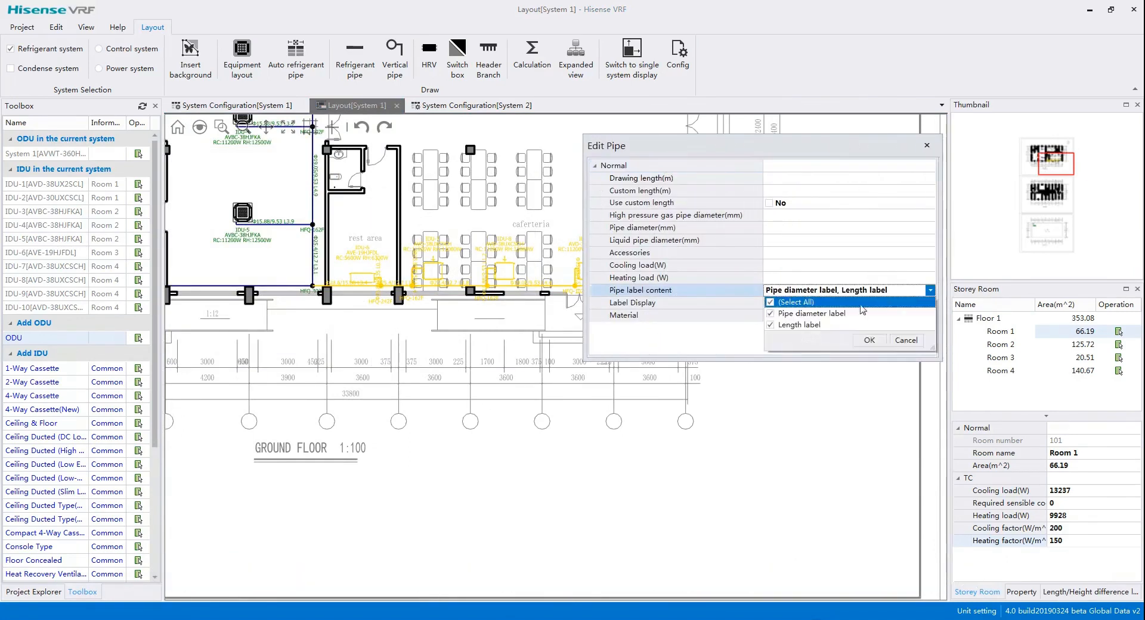
left_click(770, 325)
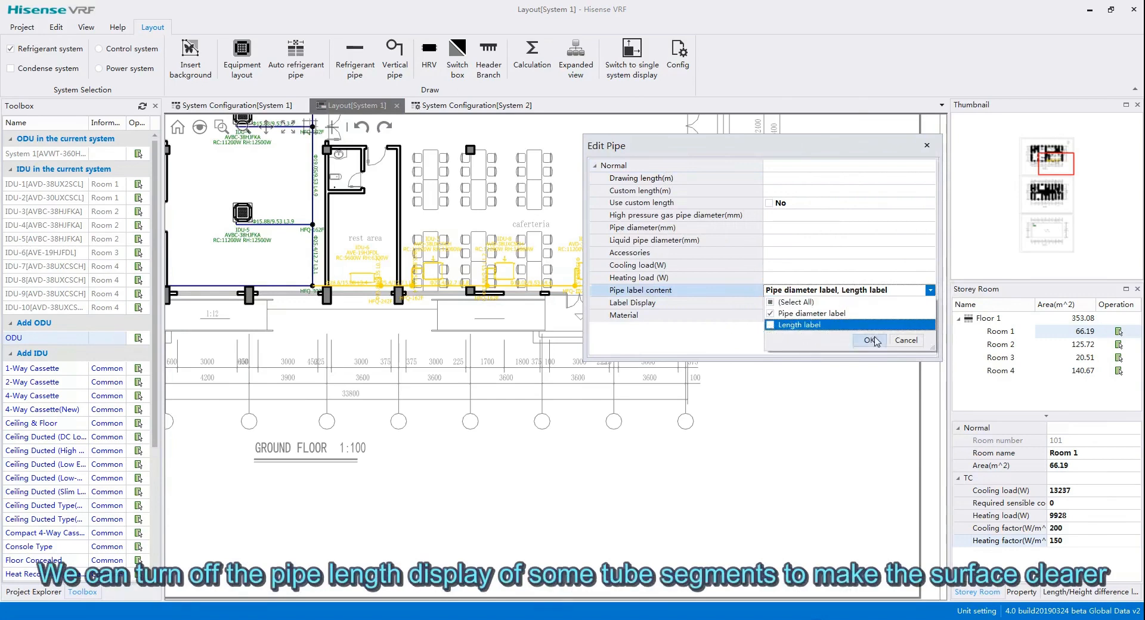
left_click(869, 340)
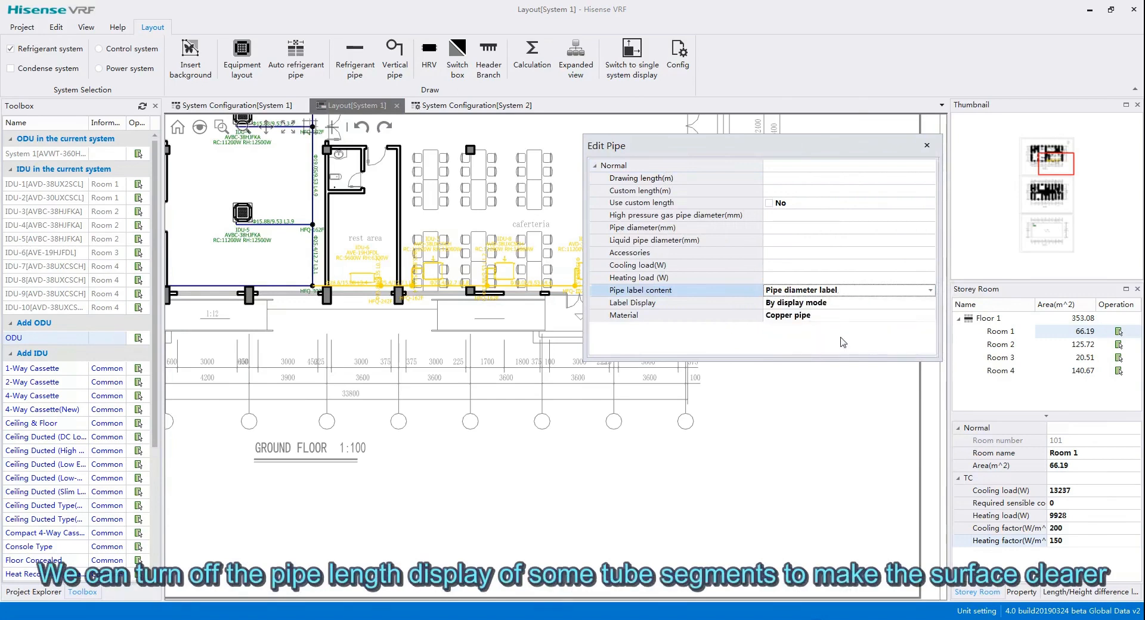
left_click(927, 145)
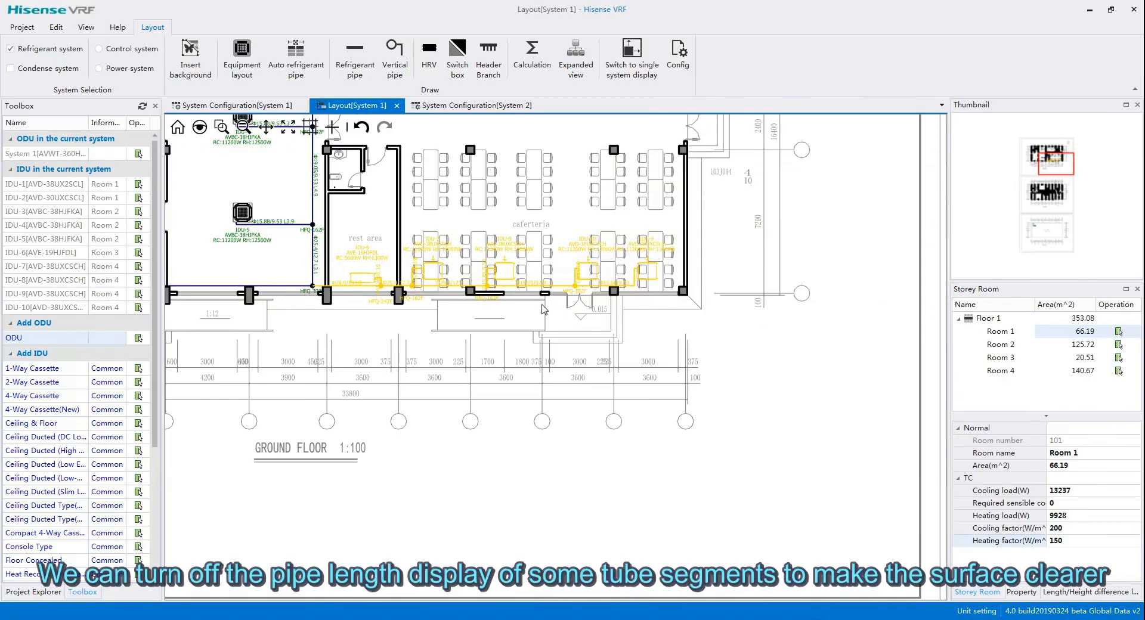
Check System 1's pipe lengths and height differences against their limits, and view the System 2 layout.
scroll(475, 297, "up", 5)
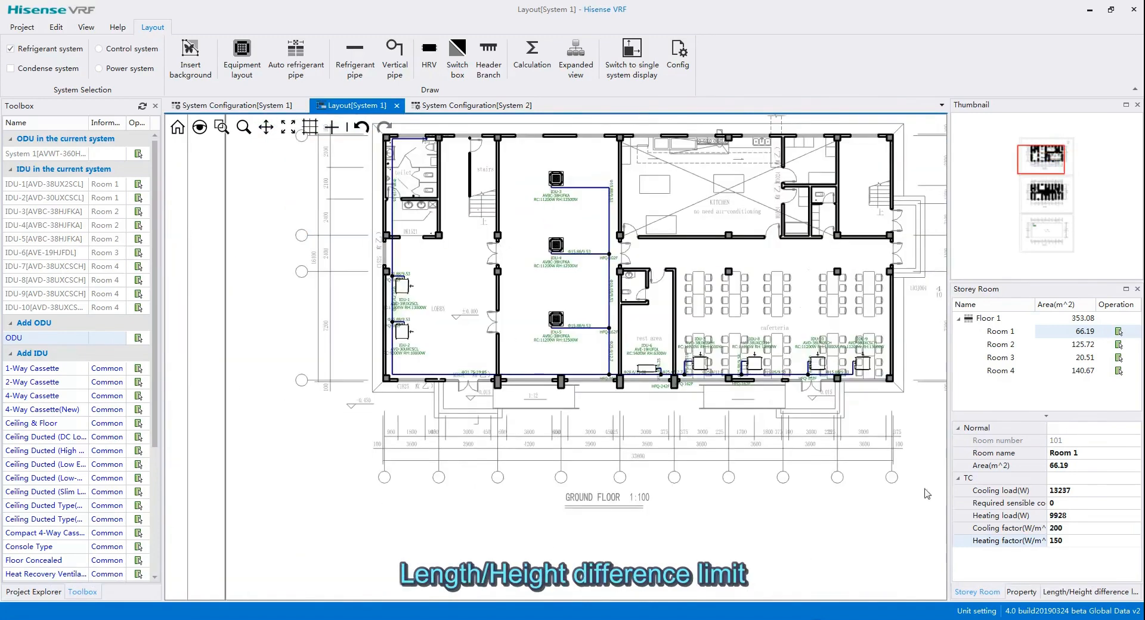
left_click(1091, 592)
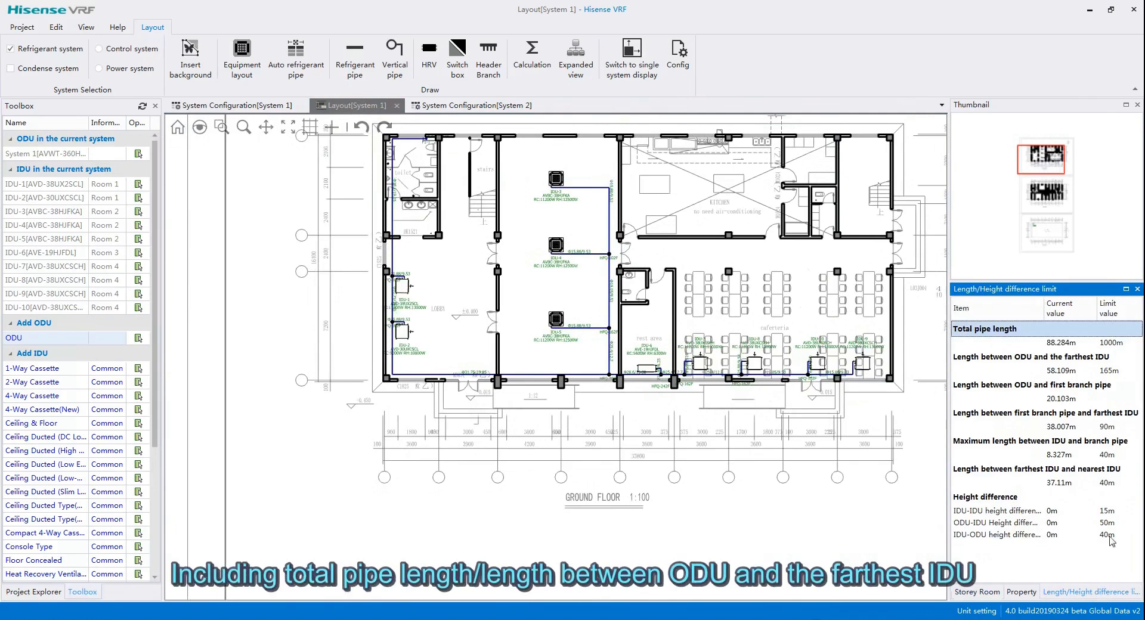
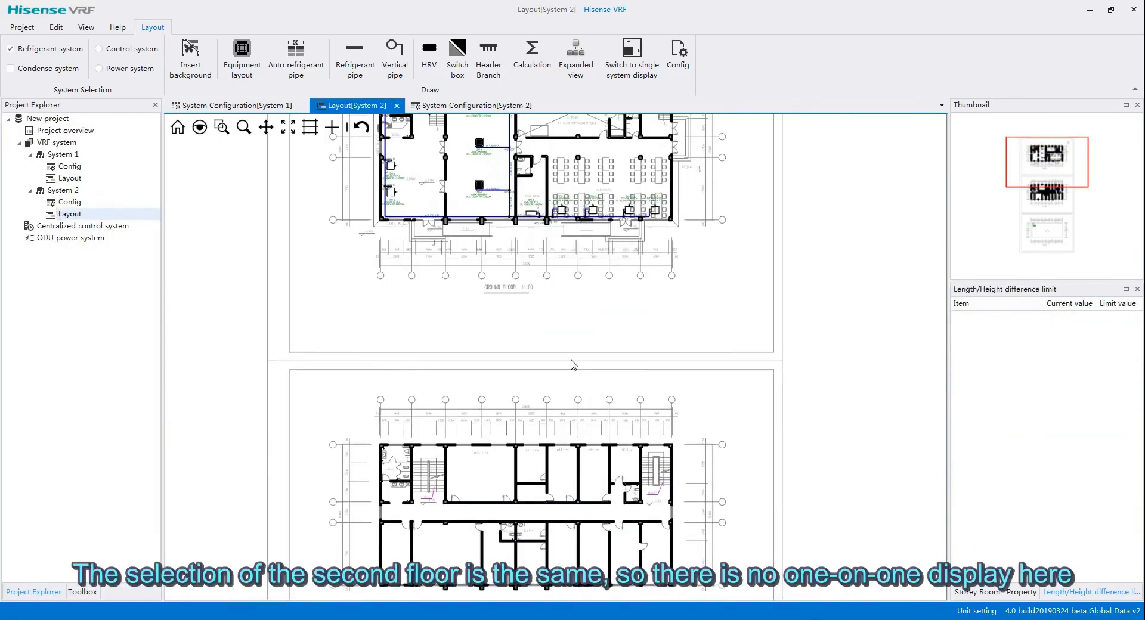
left_click_drag(573, 357, 570, 318)
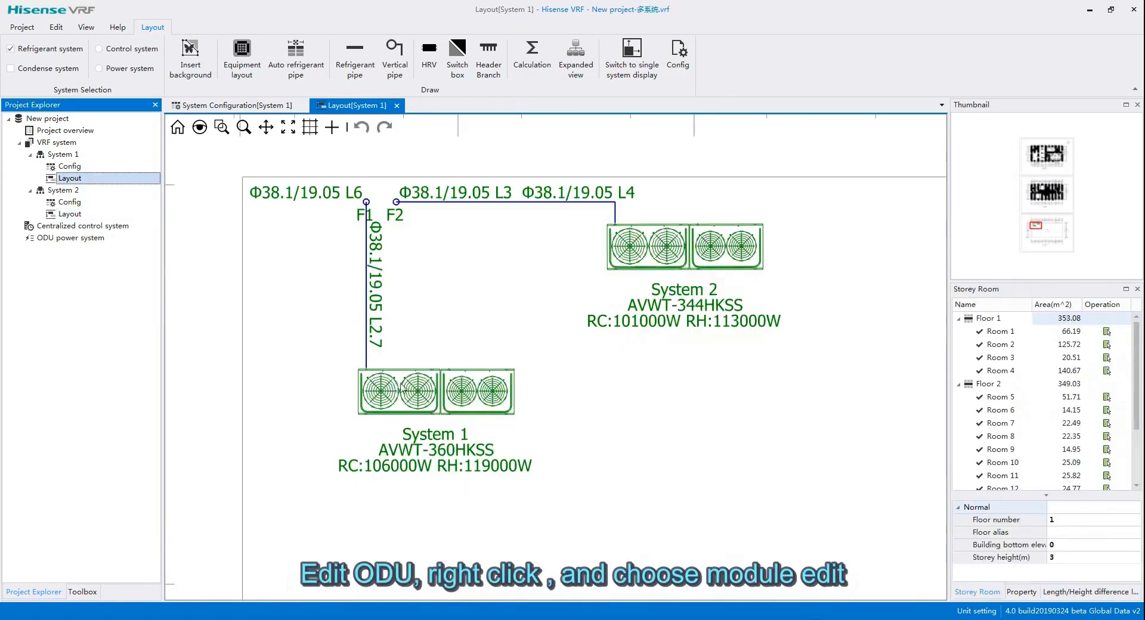
Split the System 1 outdoor unit into its separate modules with Module edit, drawing the equipment layout to the left.
left_click(410, 388)
right_click(410, 388)
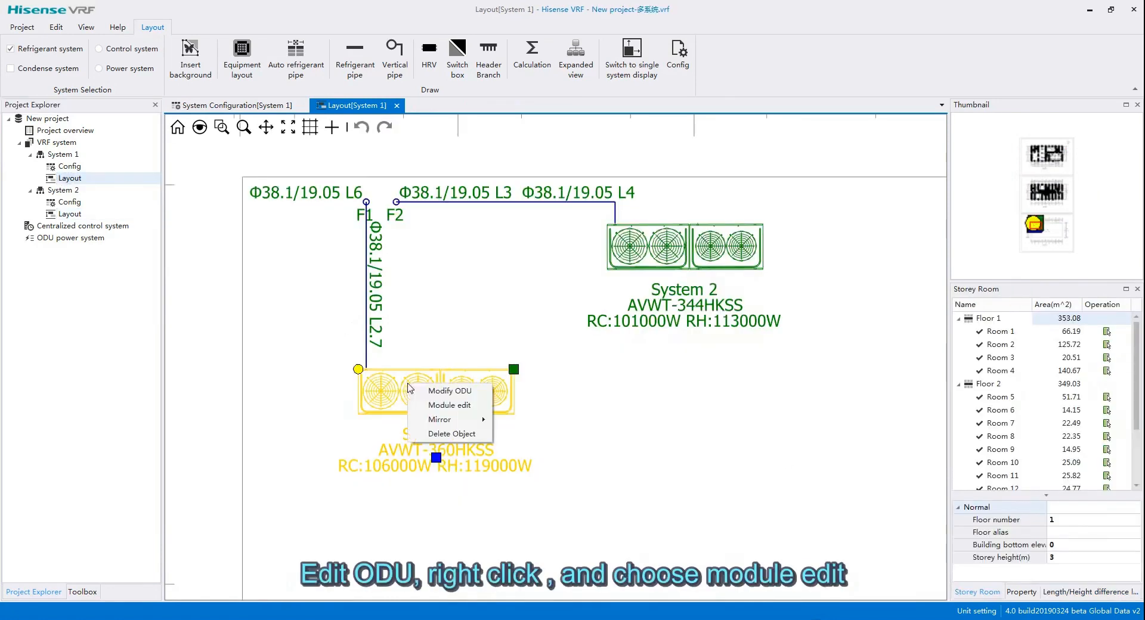
left_click(438, 405)
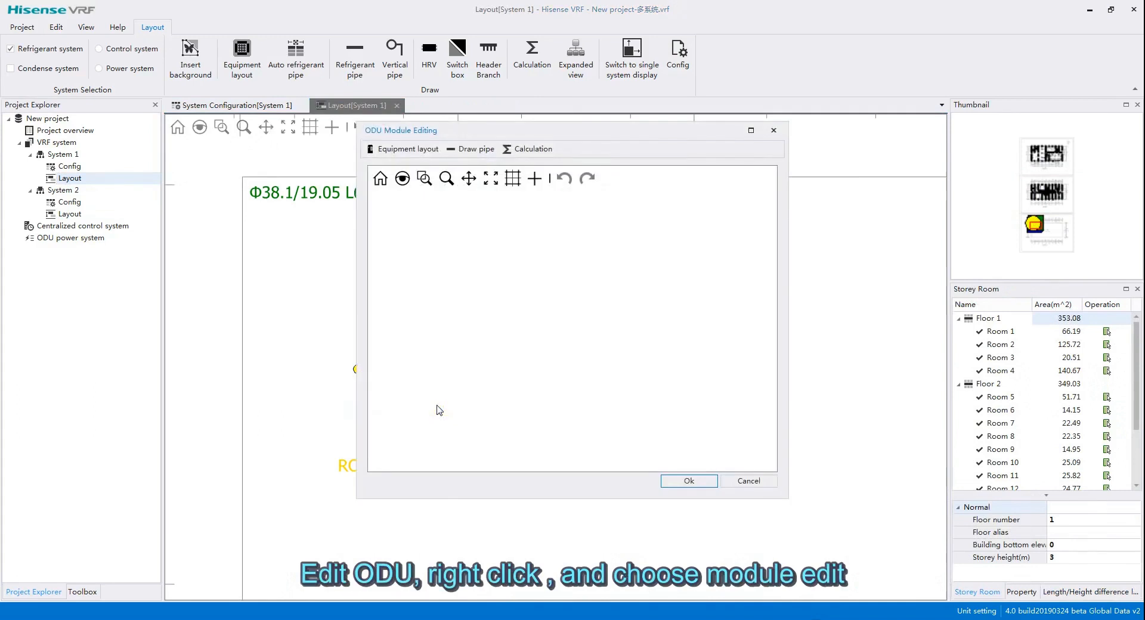
left_click(398, 150)
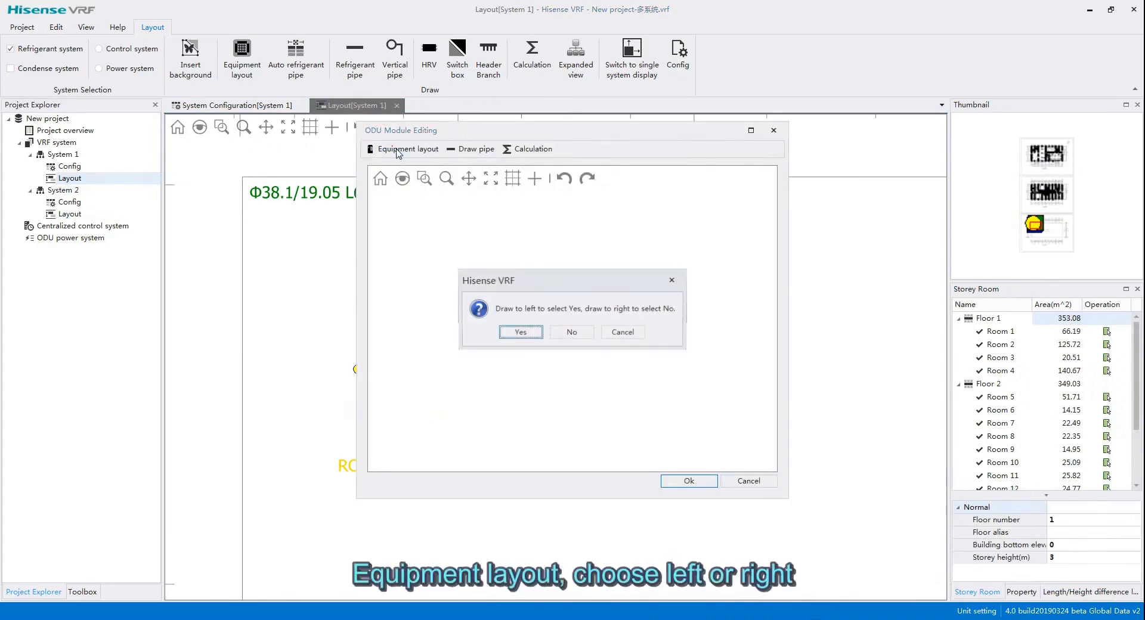
left_click(519, 332)
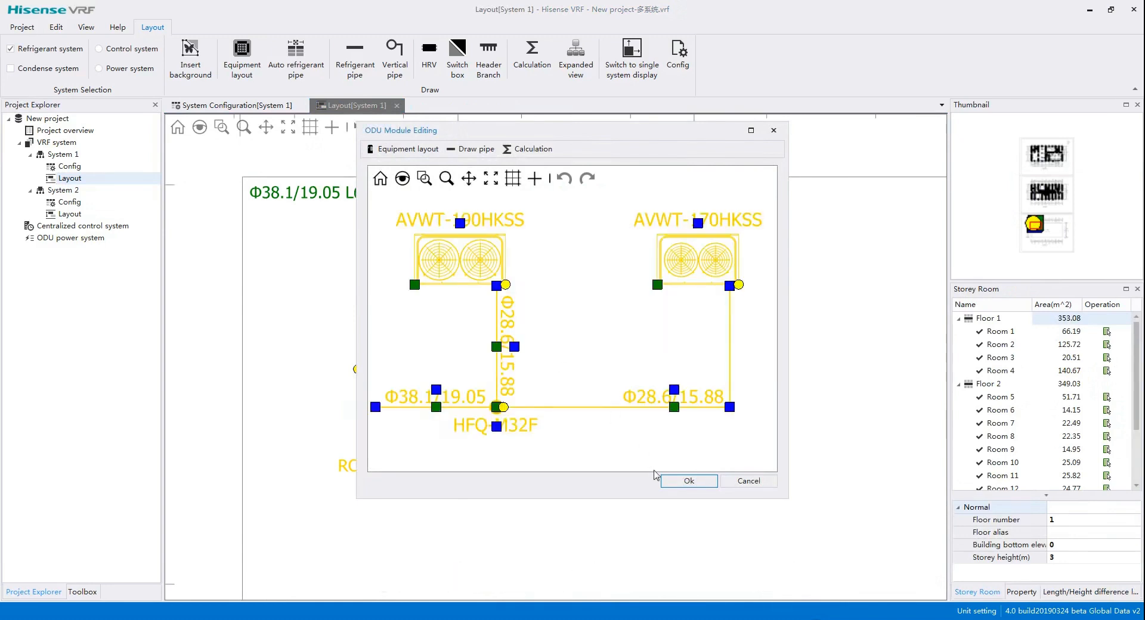
left_click(687, 480)
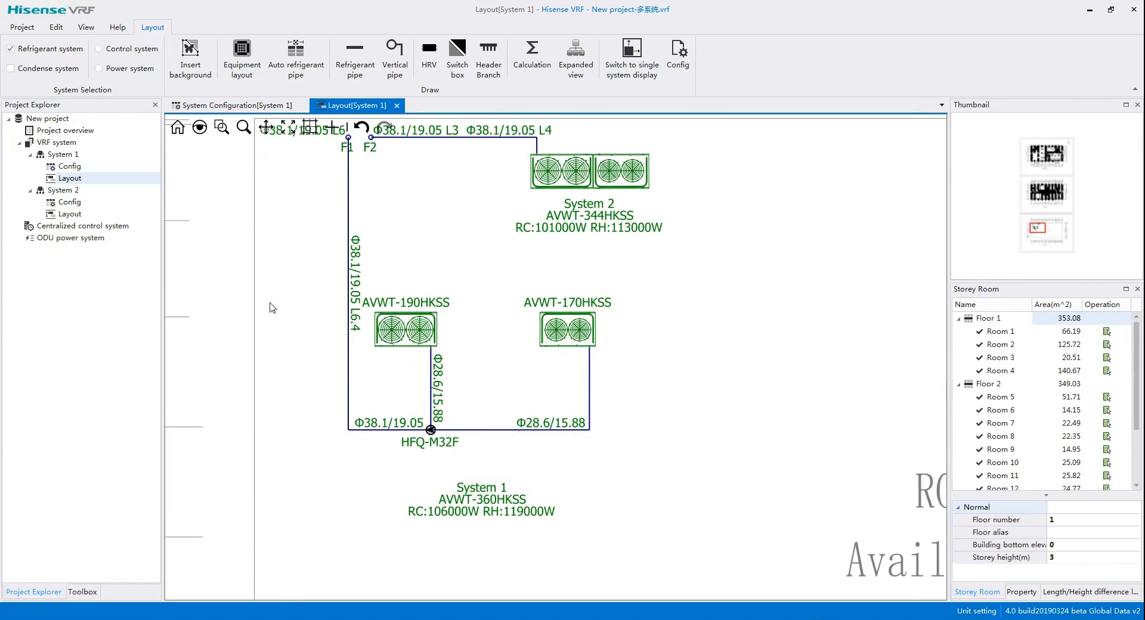
Open the ODU power system and lay out the outdoor unit modules of both systems with Equipment layout.
left_click(56, 240)
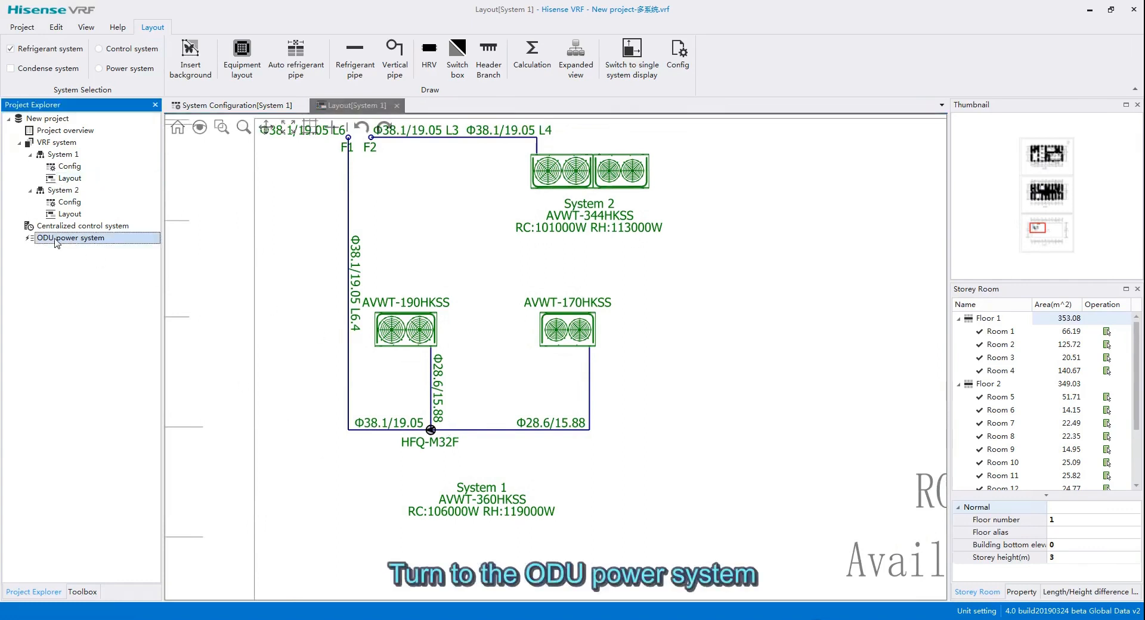
double_click(56, 239)
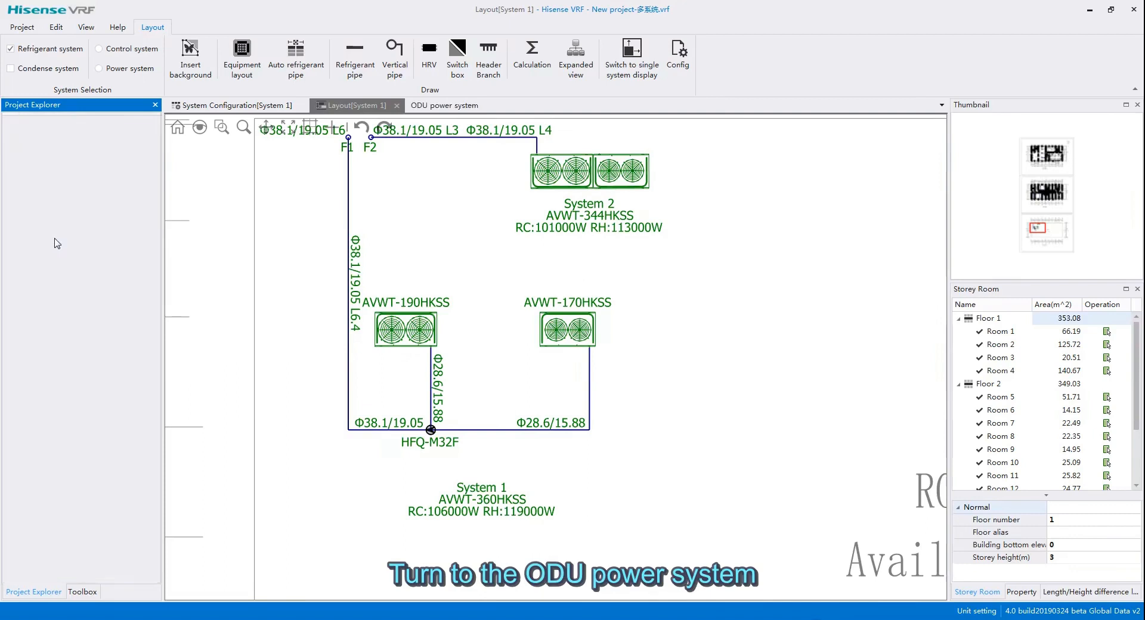
left_click(28, 56)
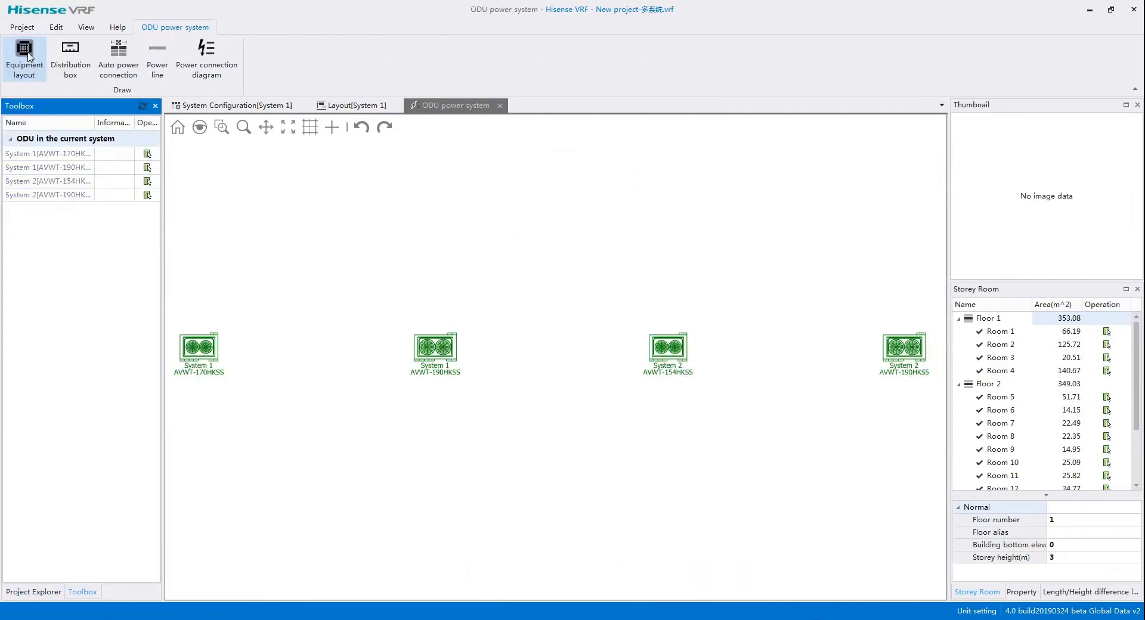
Add a distribution box named Distribution box-ODU about 3570 below the System 1 AVWT-170HKSS unit.
left_click(72, 53)
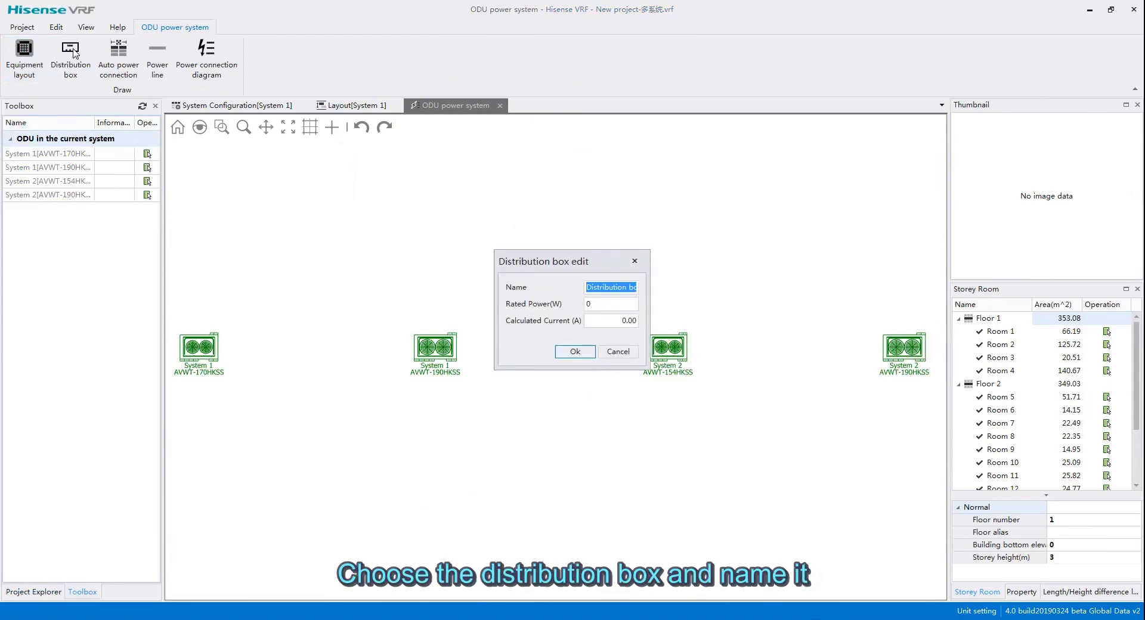
left_click(628, 287)
key("End")
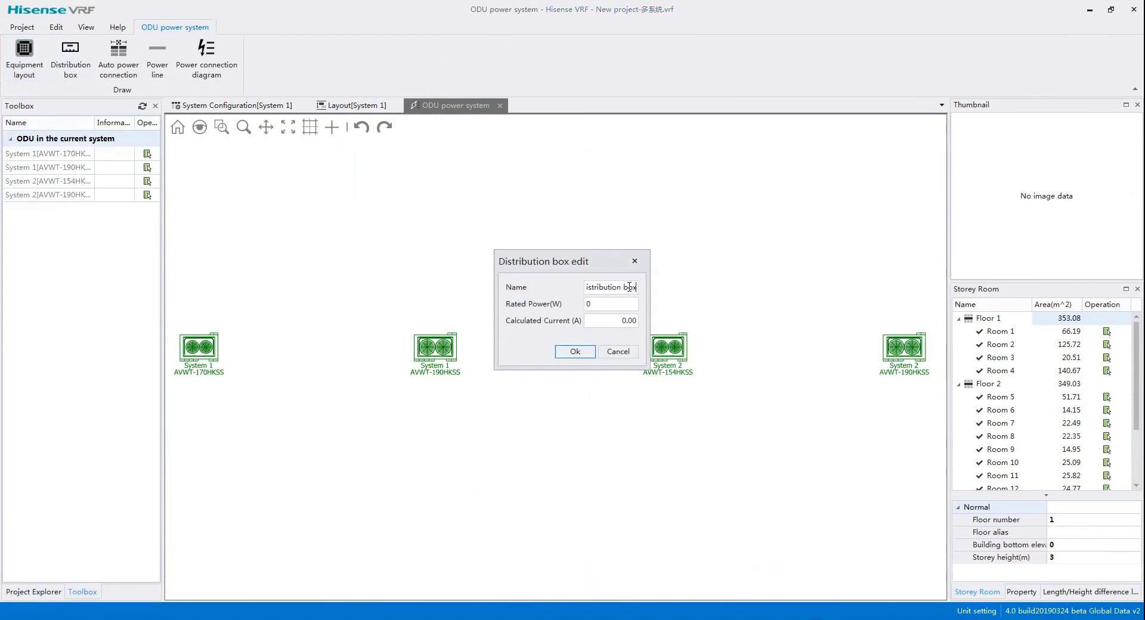
type("-ODU")
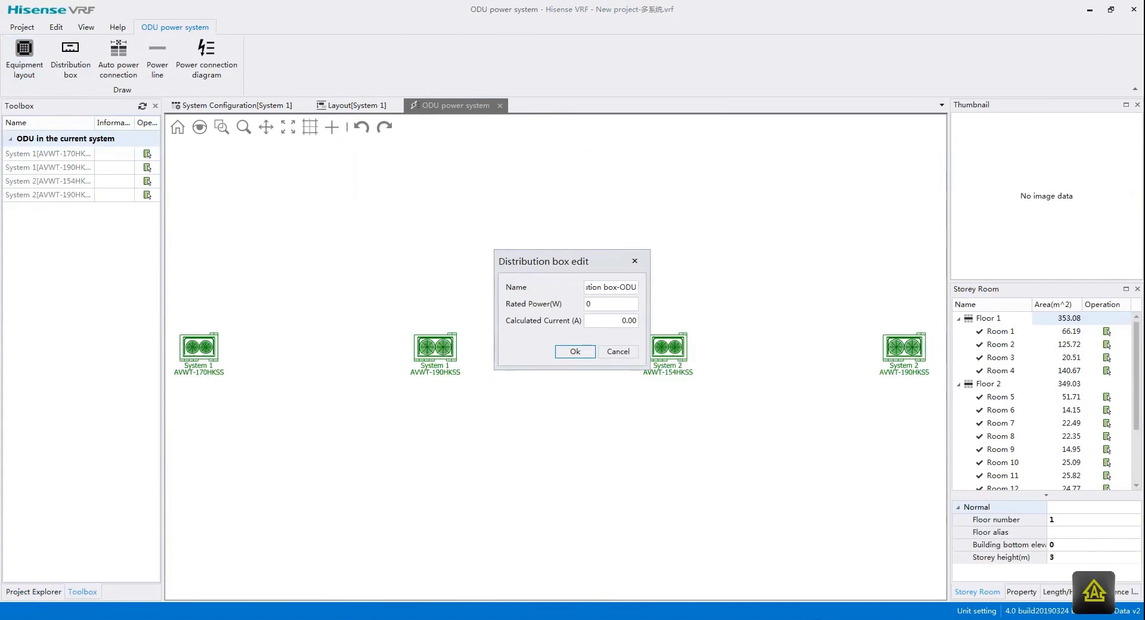
left_click(575, 351)
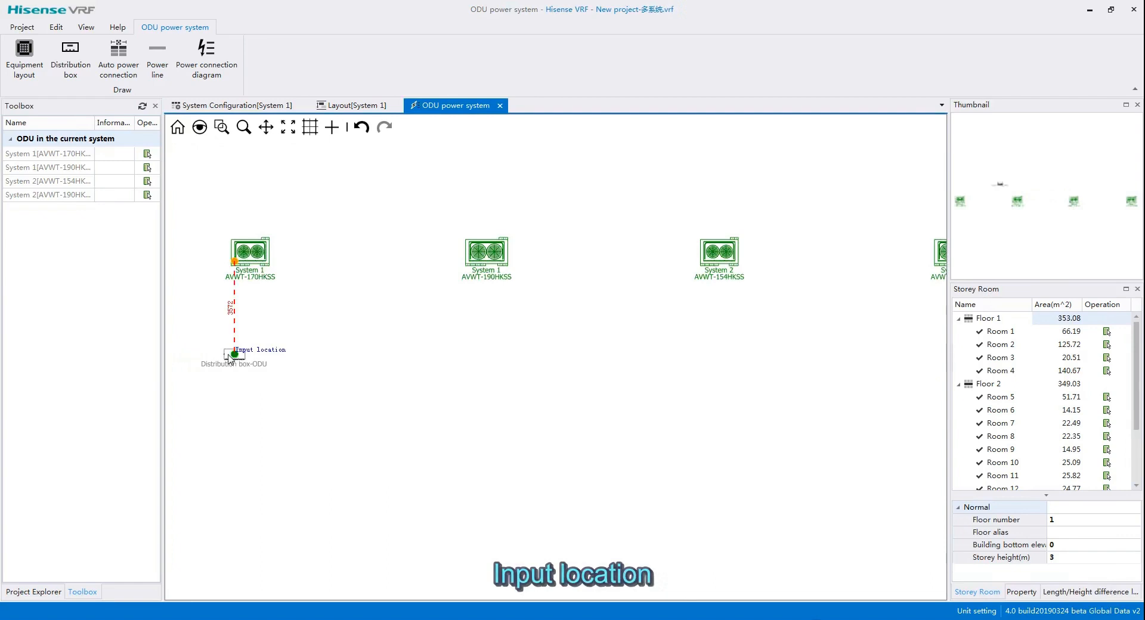
left_click(231, 357)
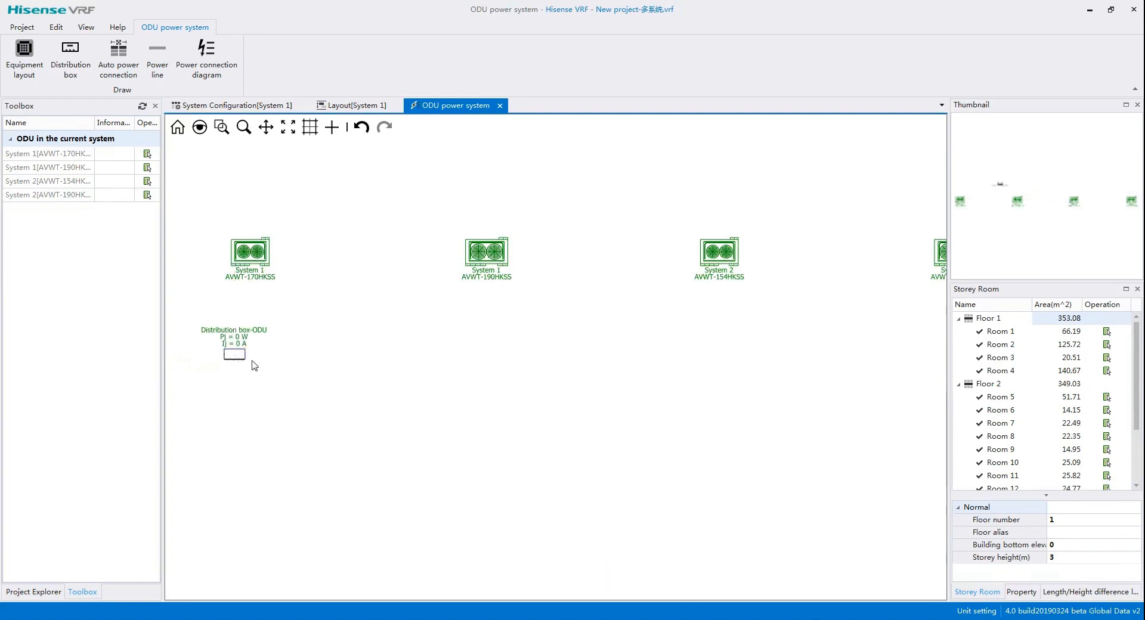
Move the label of Distribution box-ODU from above the box to below it.
left_click(236, 355)
left_click_drag(195, 331, 235, 381)
left_click(291, 377)
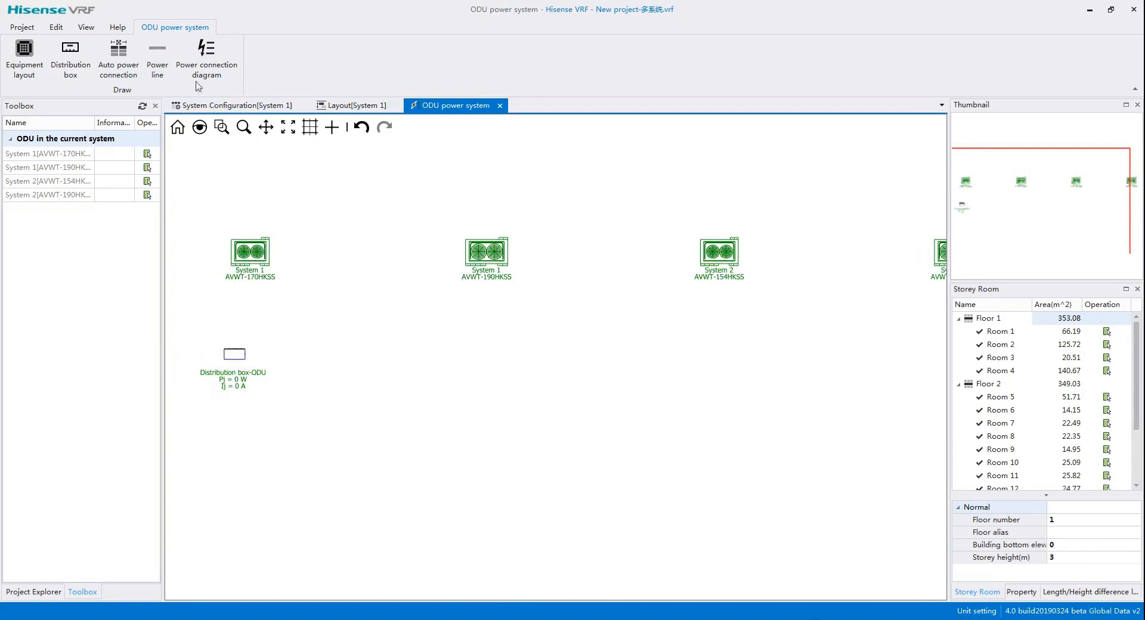
Wire the outdoor units to Distribution box-ODU with Auto power connection and generate the power connection diagram.
left_click(123, 57)
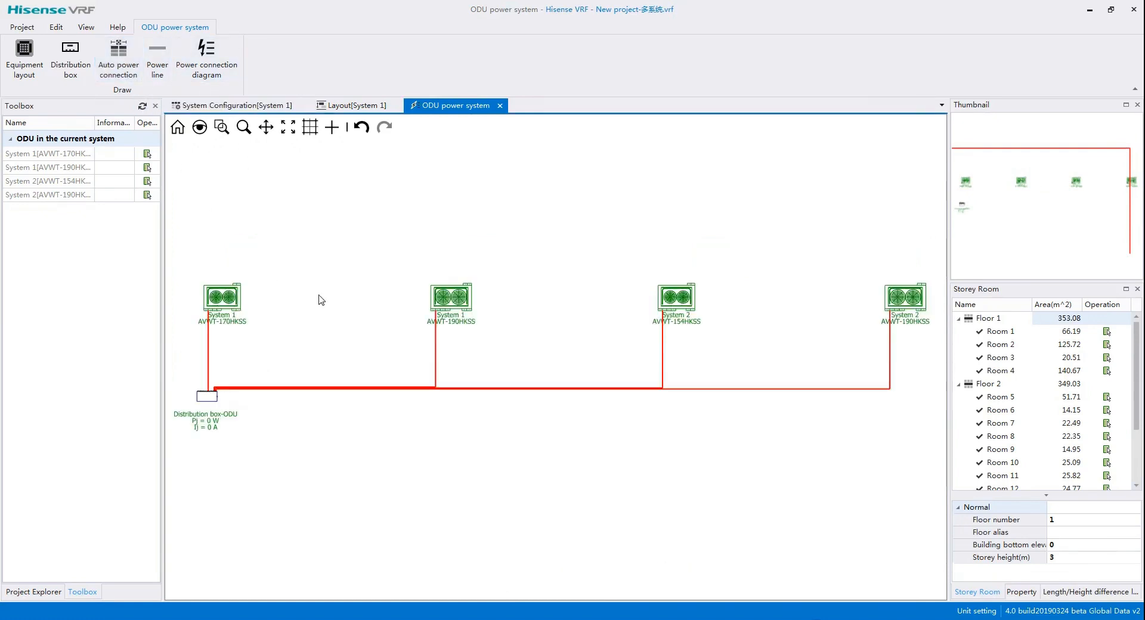
left_click(206, 53)
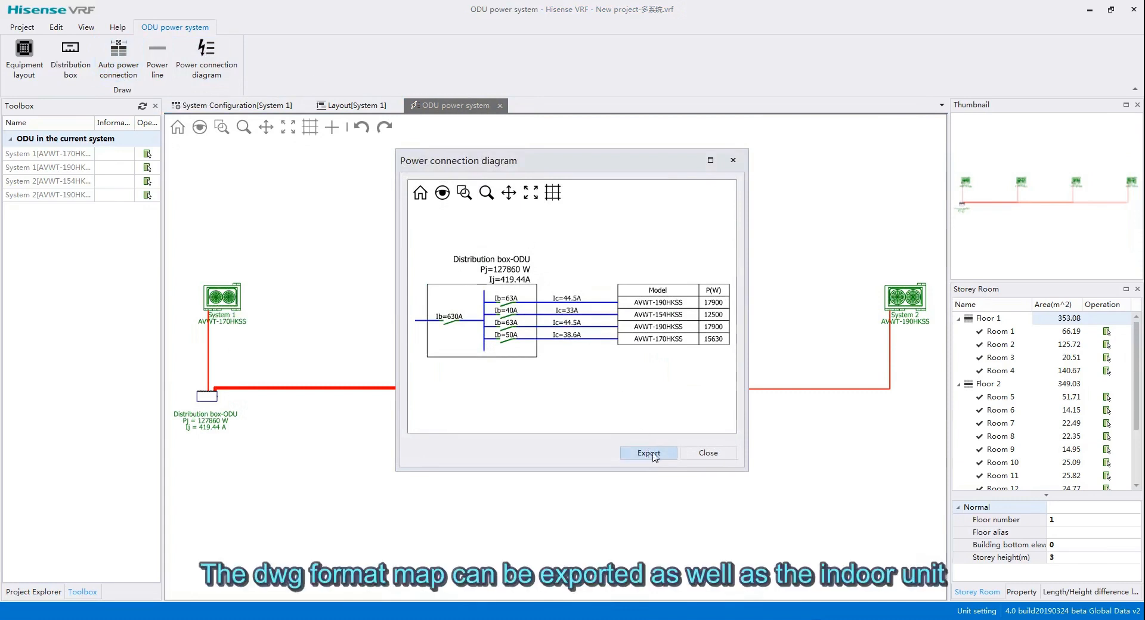
left_click(703, 454)
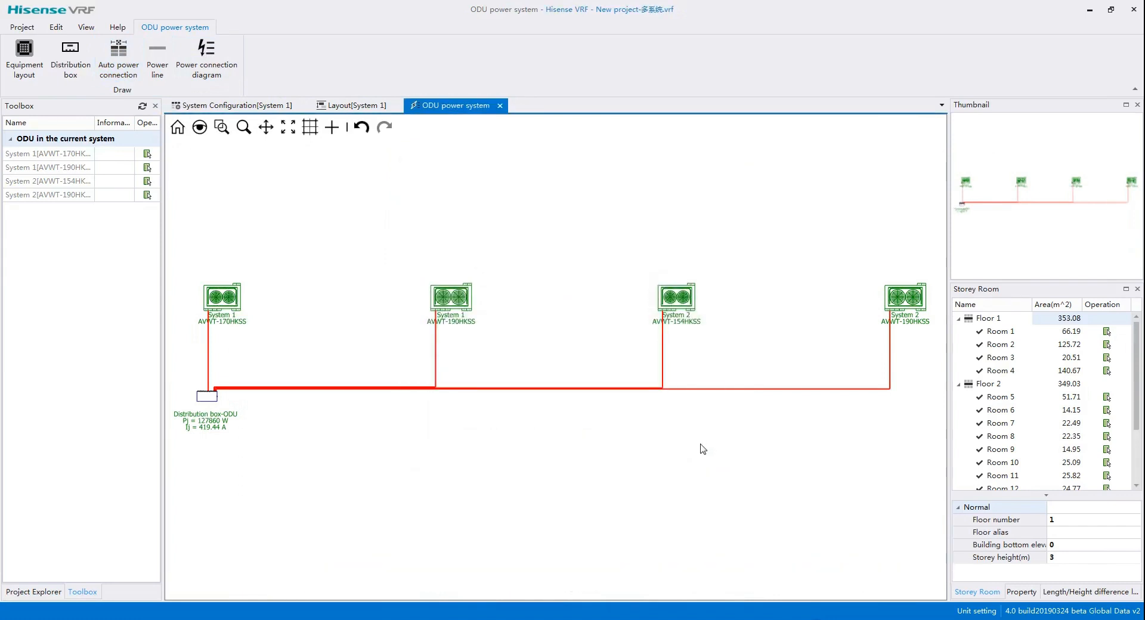
Create a new price template listing all devices and accessories, and save it as the Excel file Price.
left_click(22, 27)
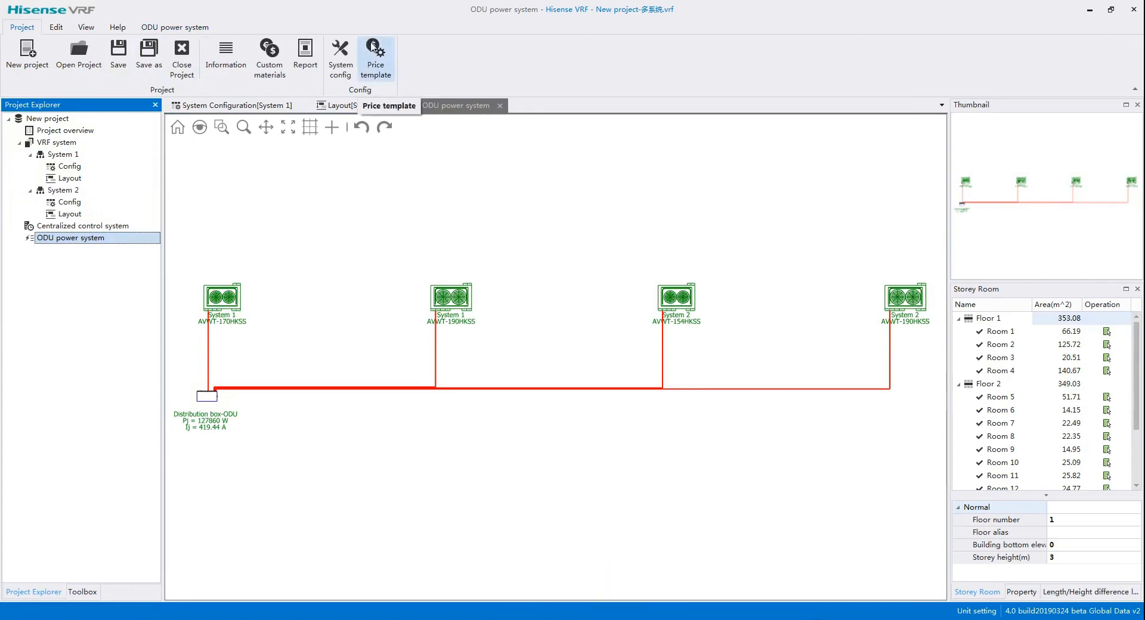
left_click(373, 47)
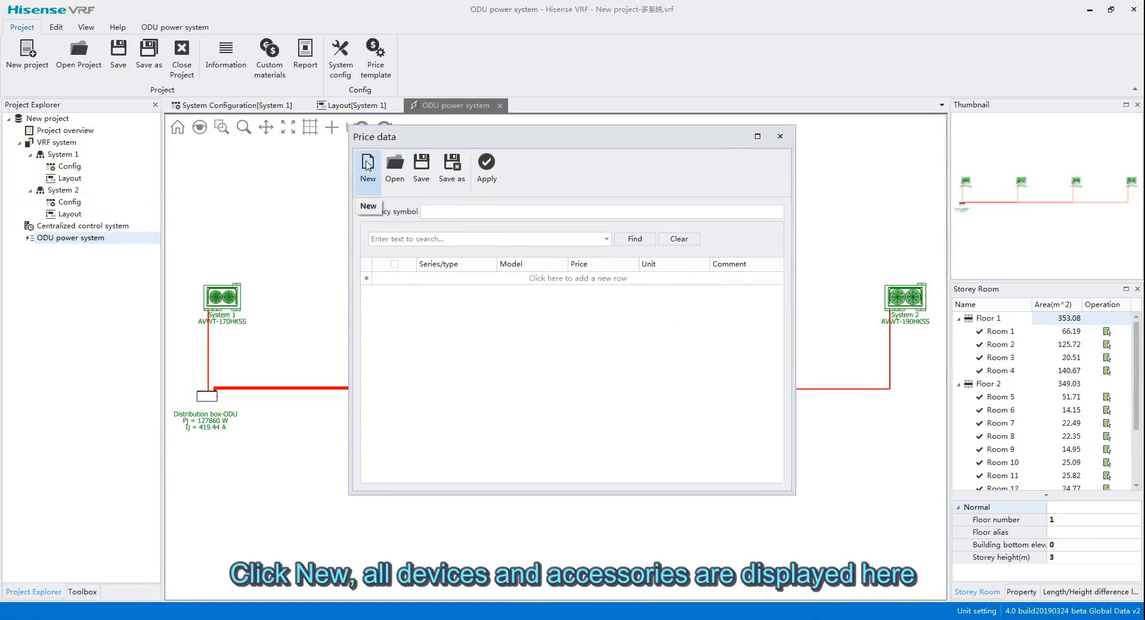
left_click(367, 165)
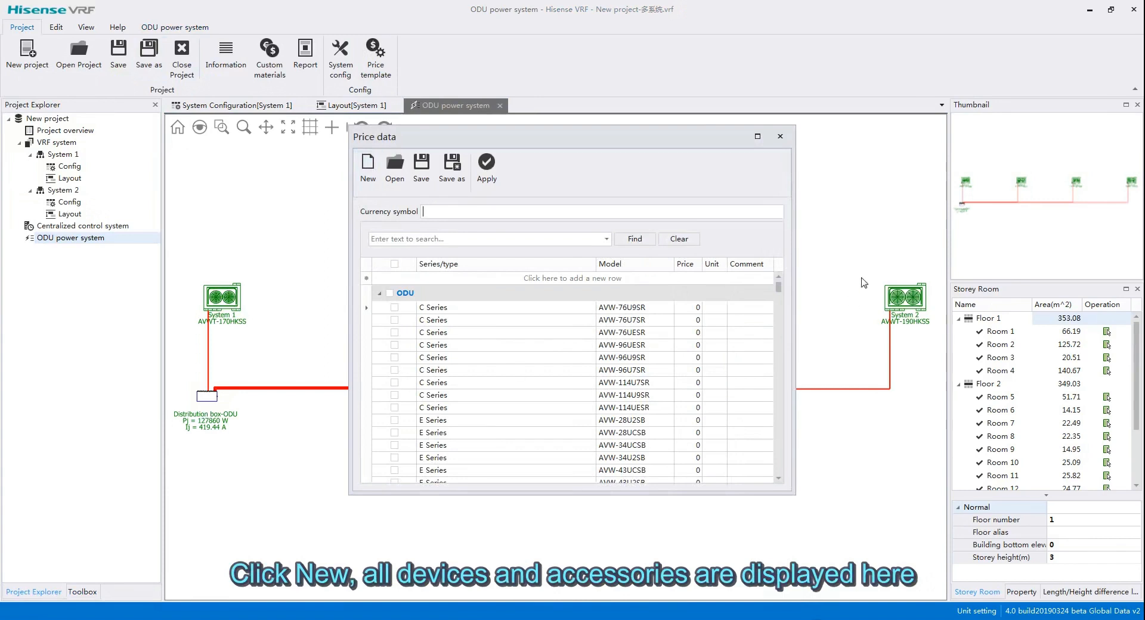
left_click_drag(779, 293, 781, 418)
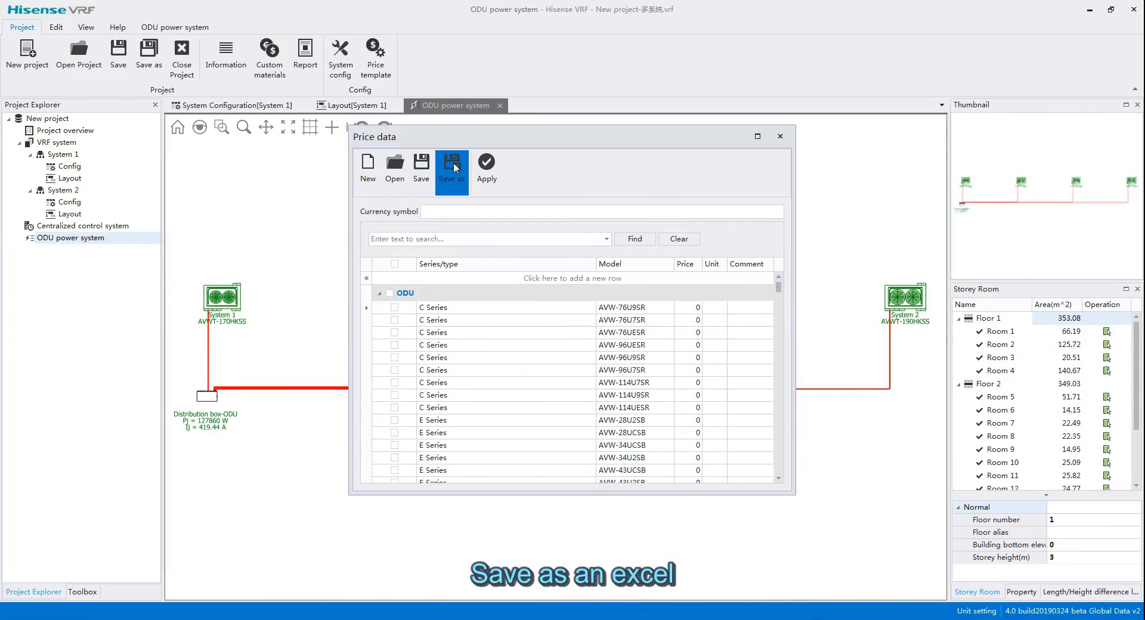
left_click(453, 167)
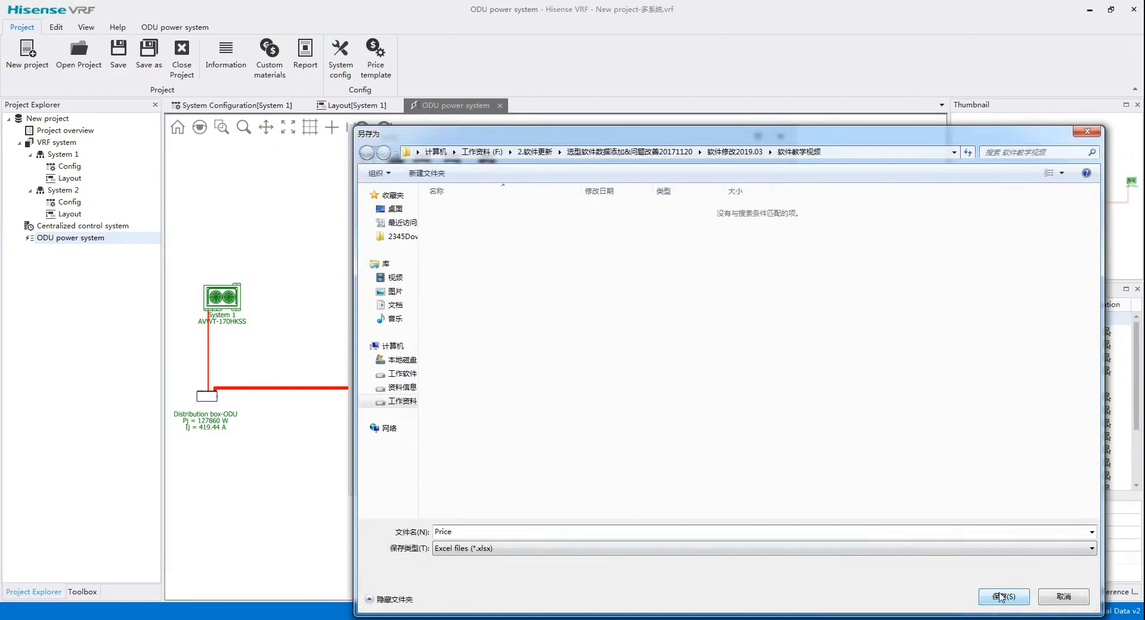
left_click(1001, 597)
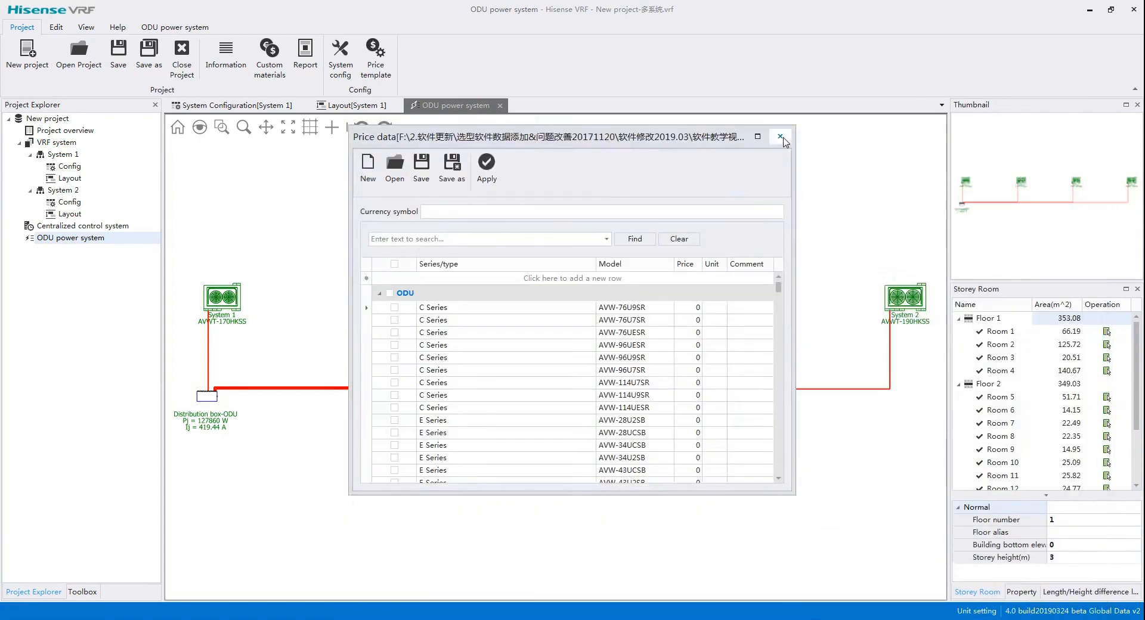
left_click(779, 137)
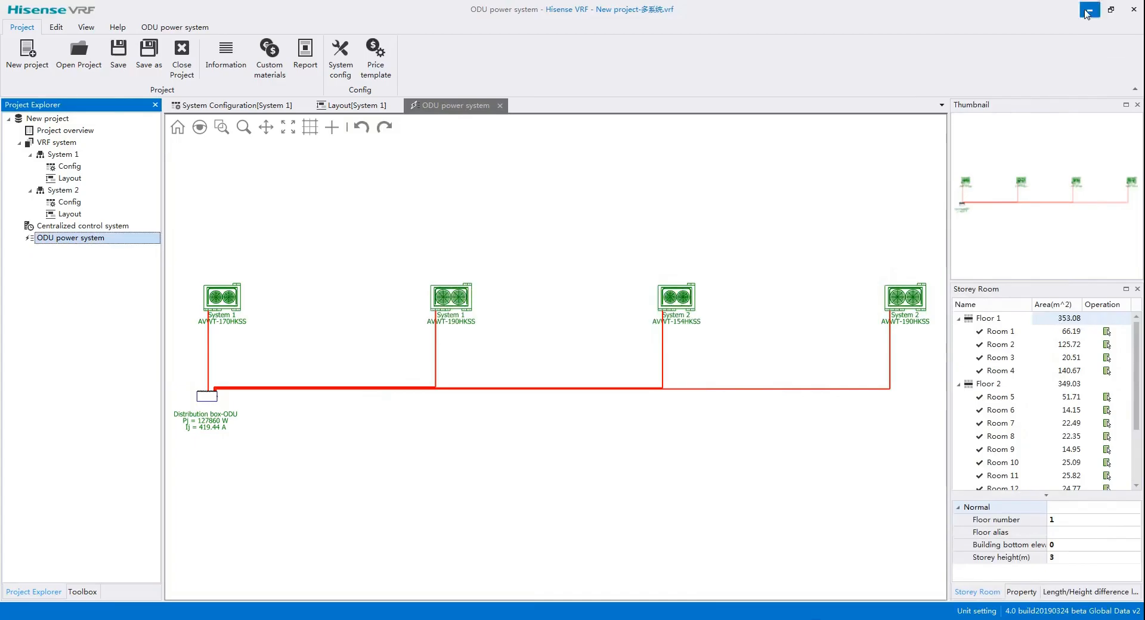
Switch to the project folder and open Price.xlsx in Excel.
left_click(1087, 11)
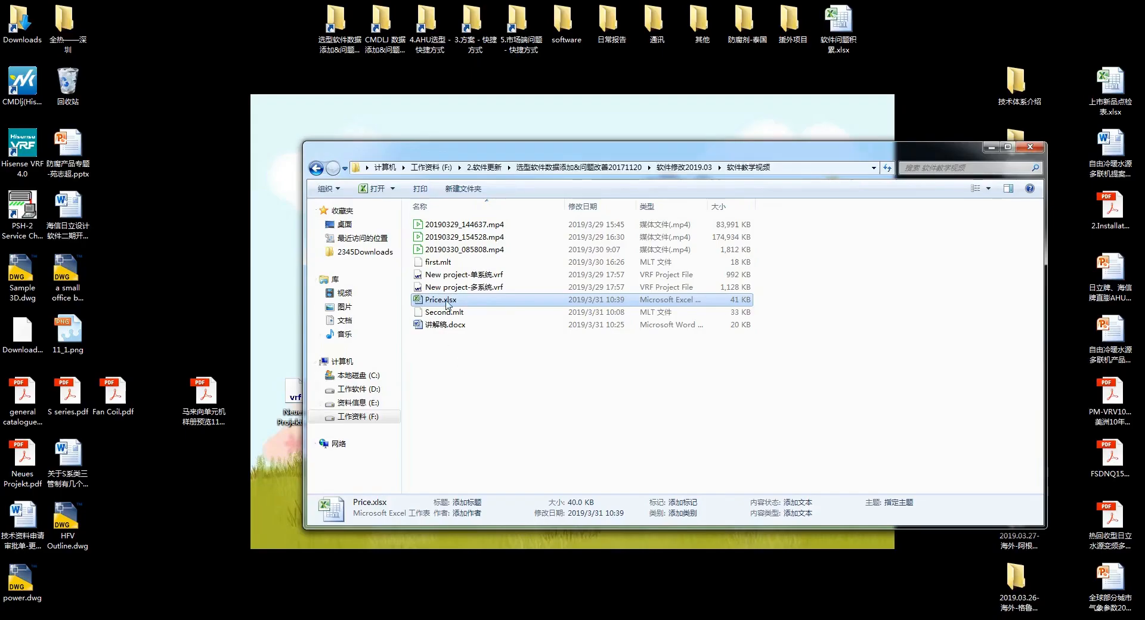
left_click(446, 301)
left_click(447, 336)
double_click(450, 299)
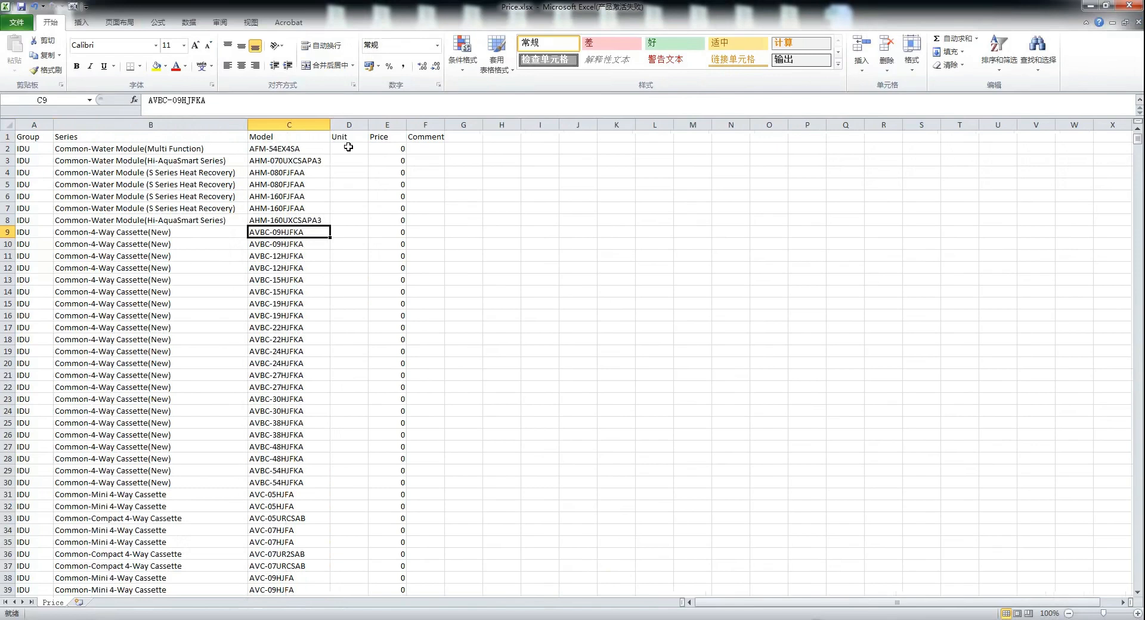
left_click(449, 186)
Set the price of AFM-54EX4SA to 1111, save and close the workbook, and return to Hisense VRF.
left_click(388, 150)
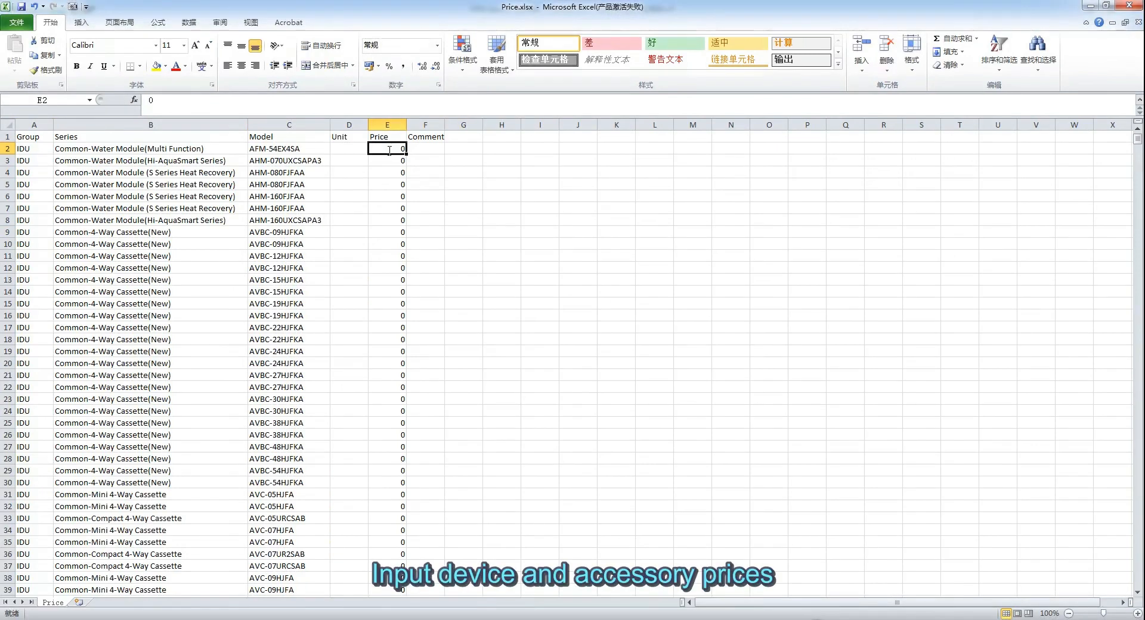
type("111")
left_click(391, 157)
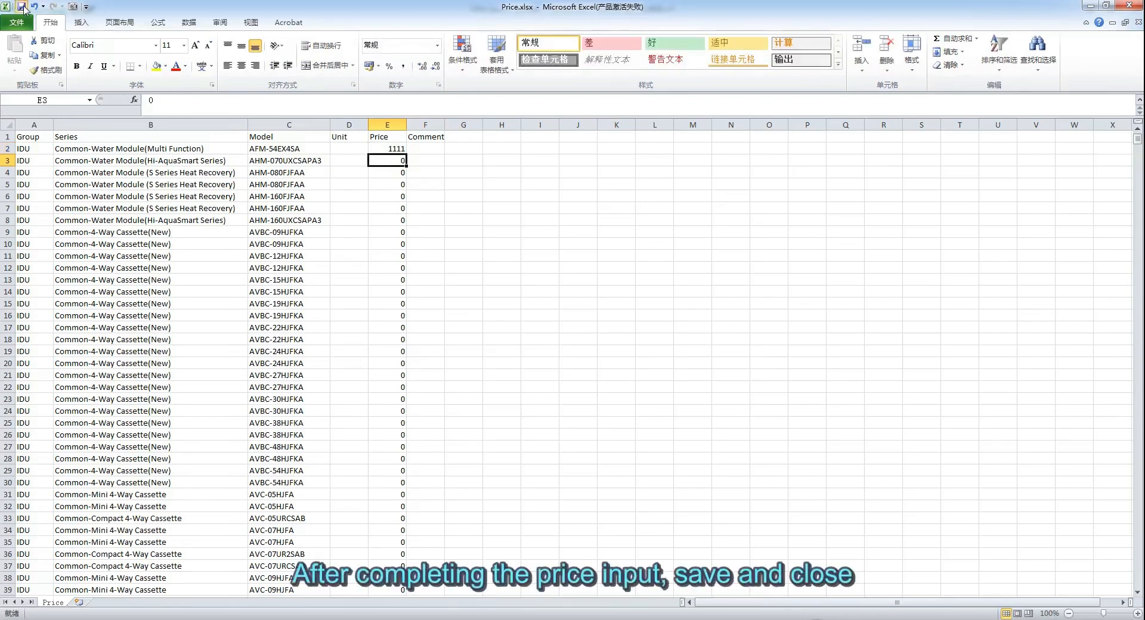
left_click(1139, 22)
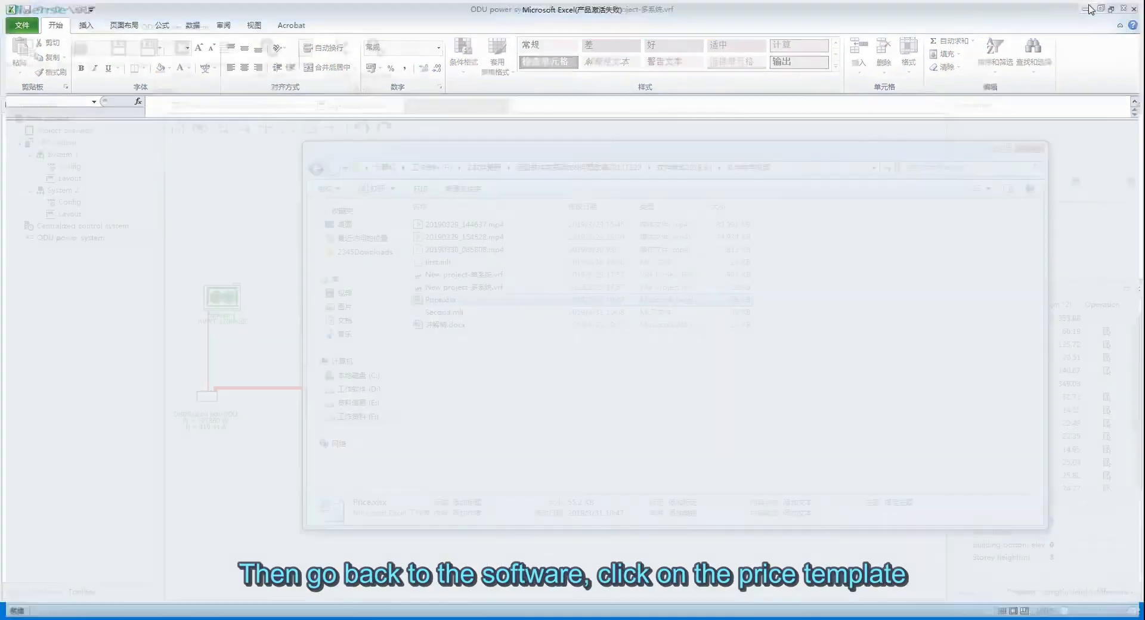
left_click(1089, 5)
left_click(991, 146)
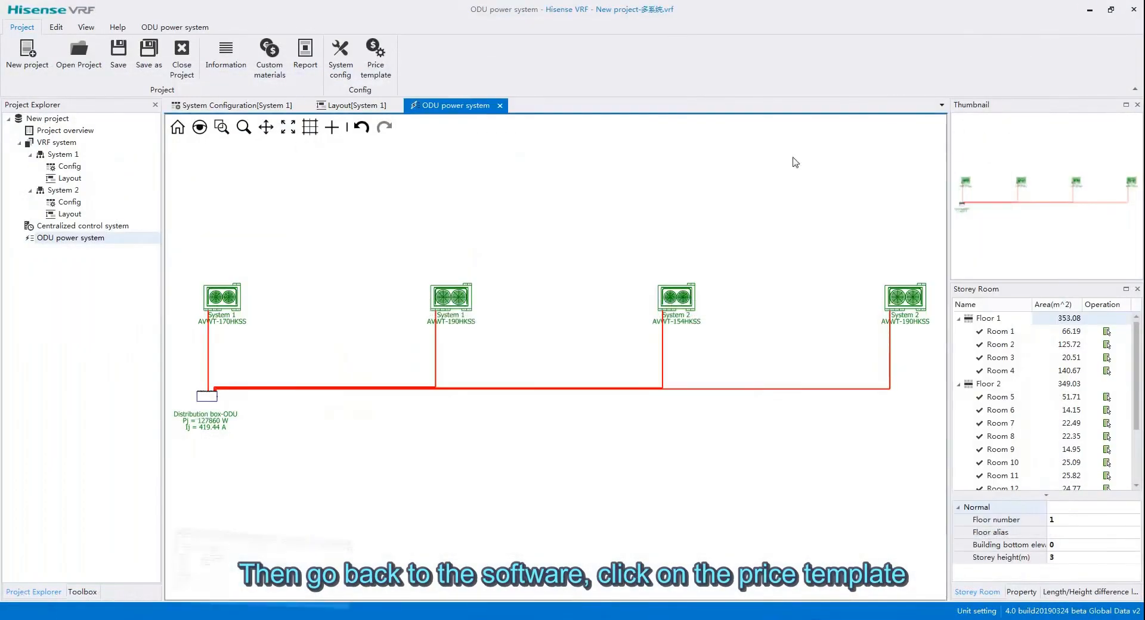
Import the edited Price.xlsx file into the price template.
left_click(376, 60)
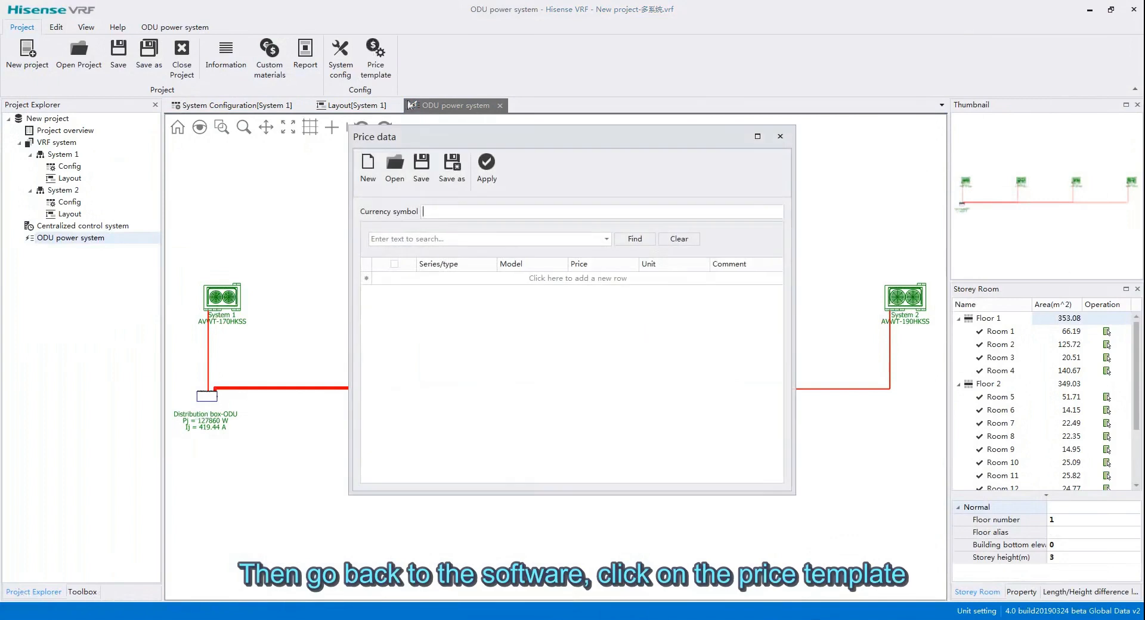
left_click(393, 175)
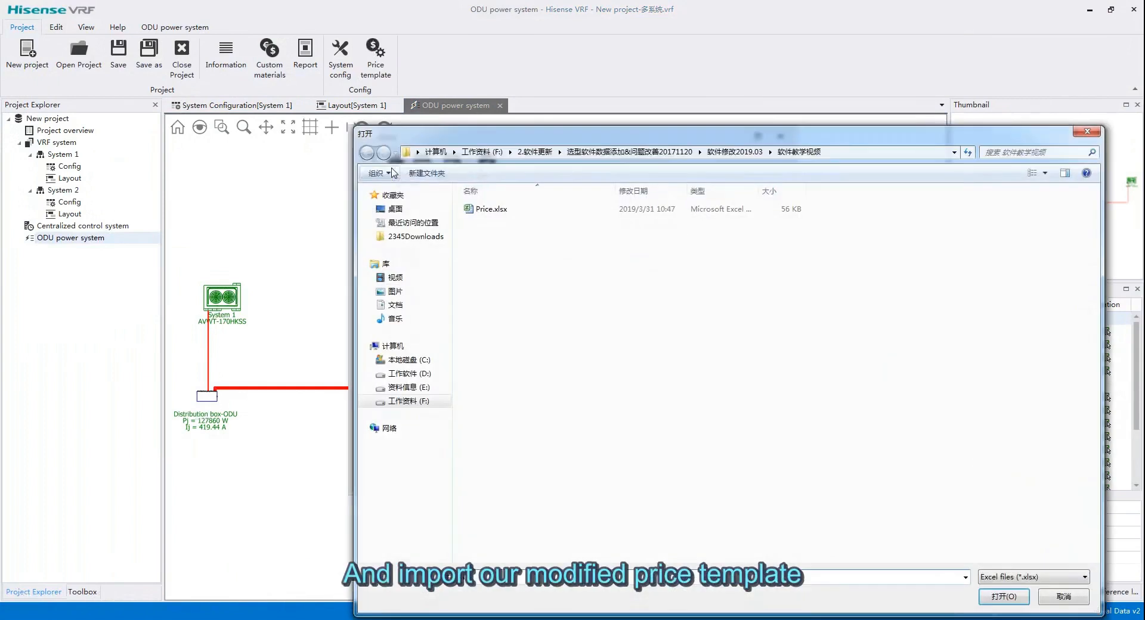
left_click(494, 209)
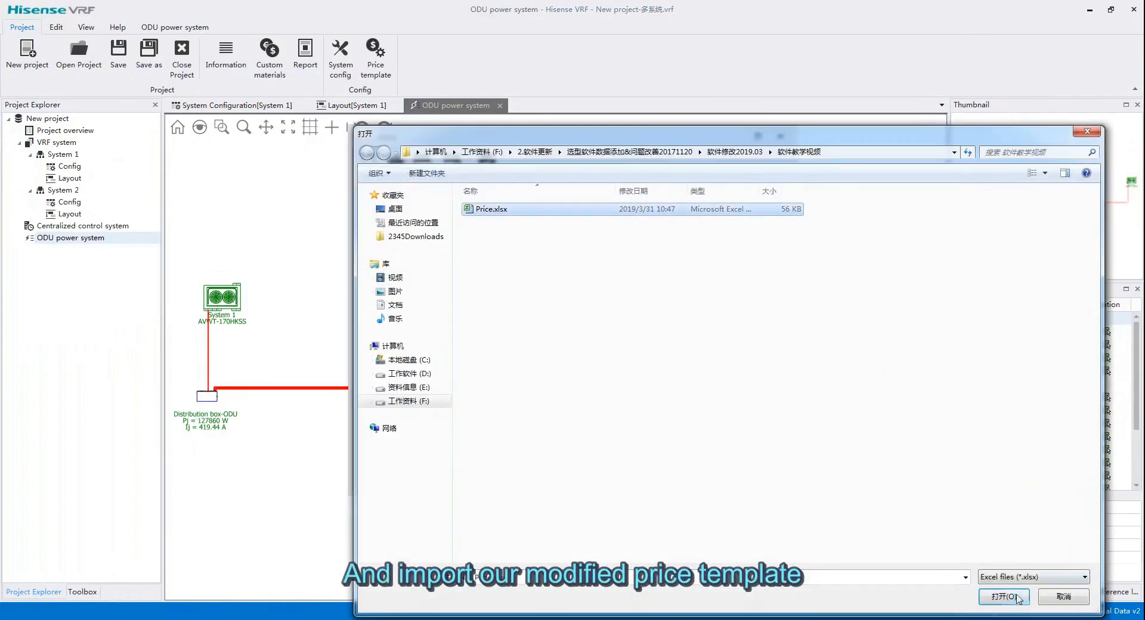
left_click(1011, 597)
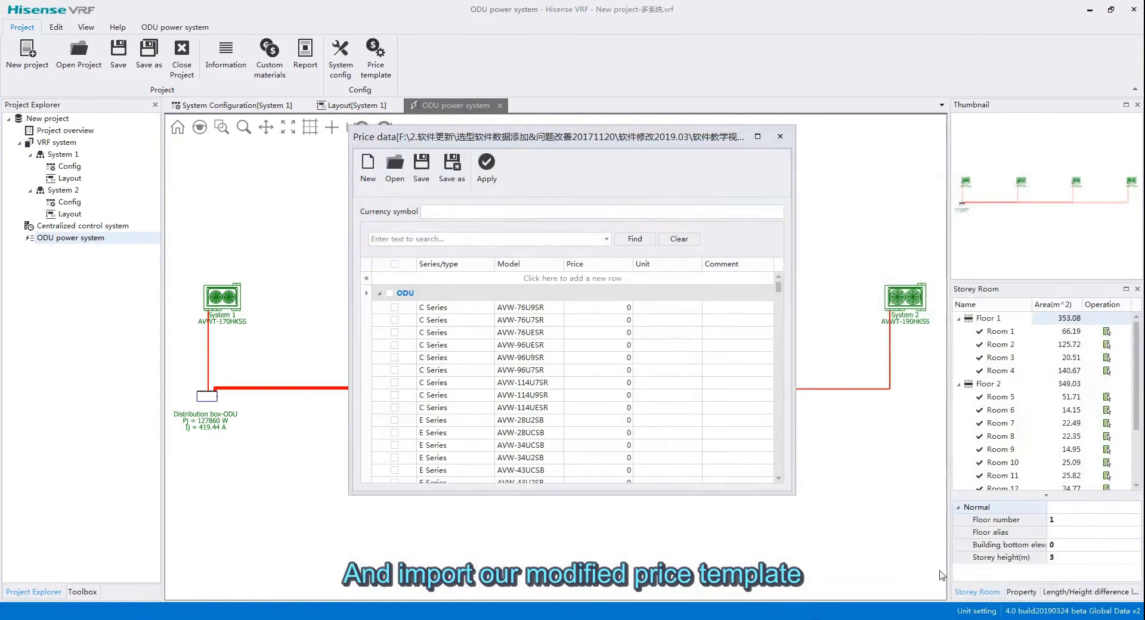
Check the AFM-54EX4SA price in the IDU group, apply the imported price data to the project and close the template.
left_click_drag(778, 288, 779, 421)
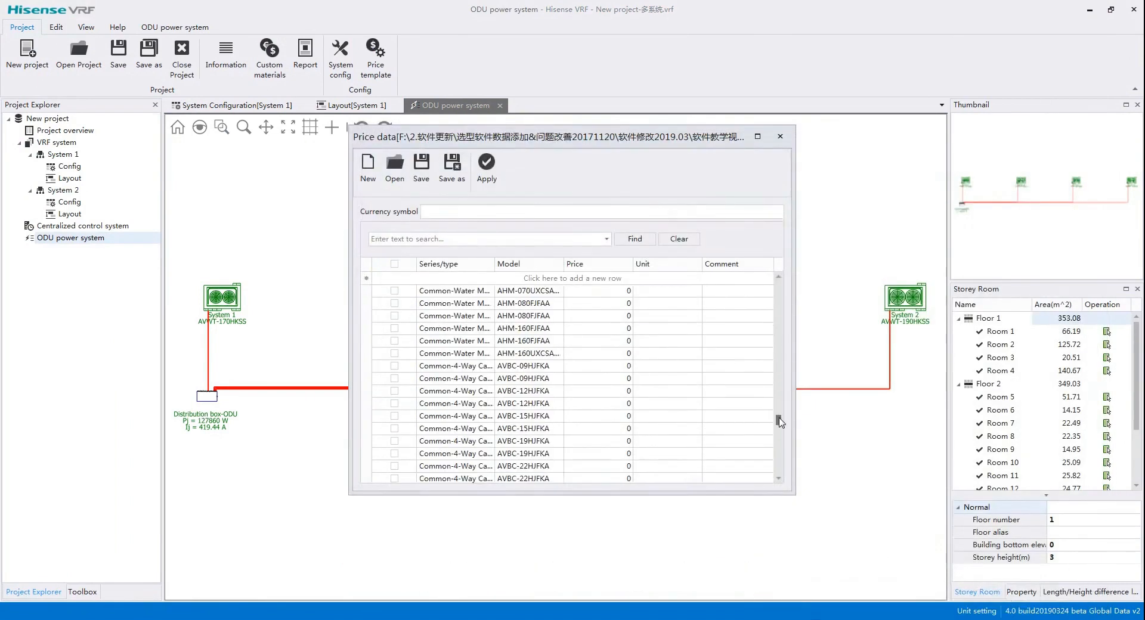
left_click(778, 276)
left_click(778, 277)
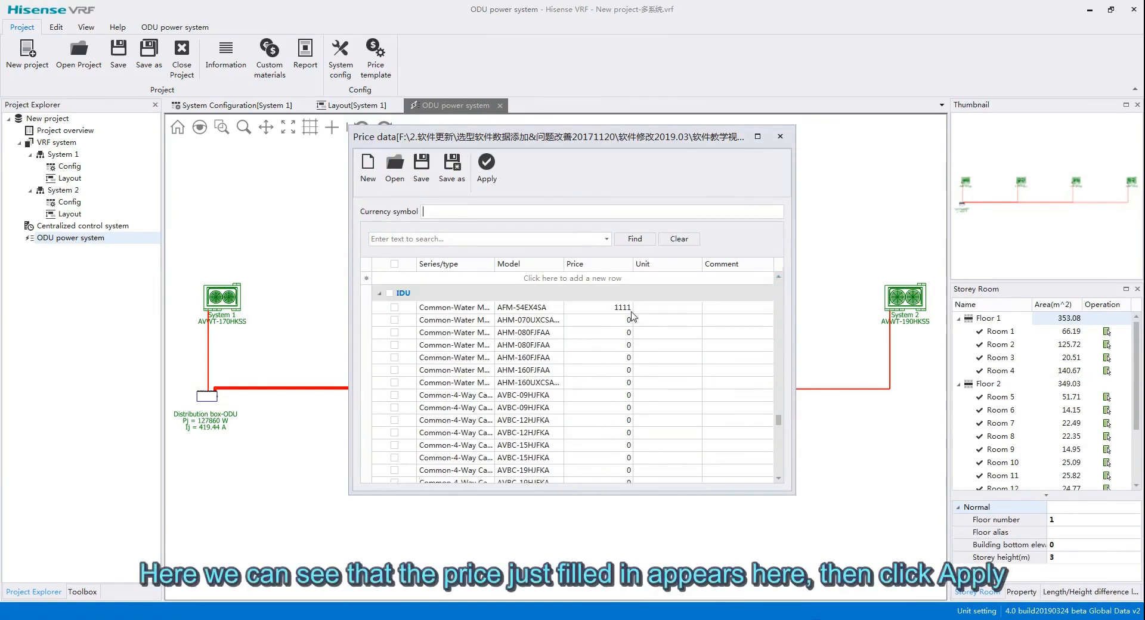
left_click(487, 170)
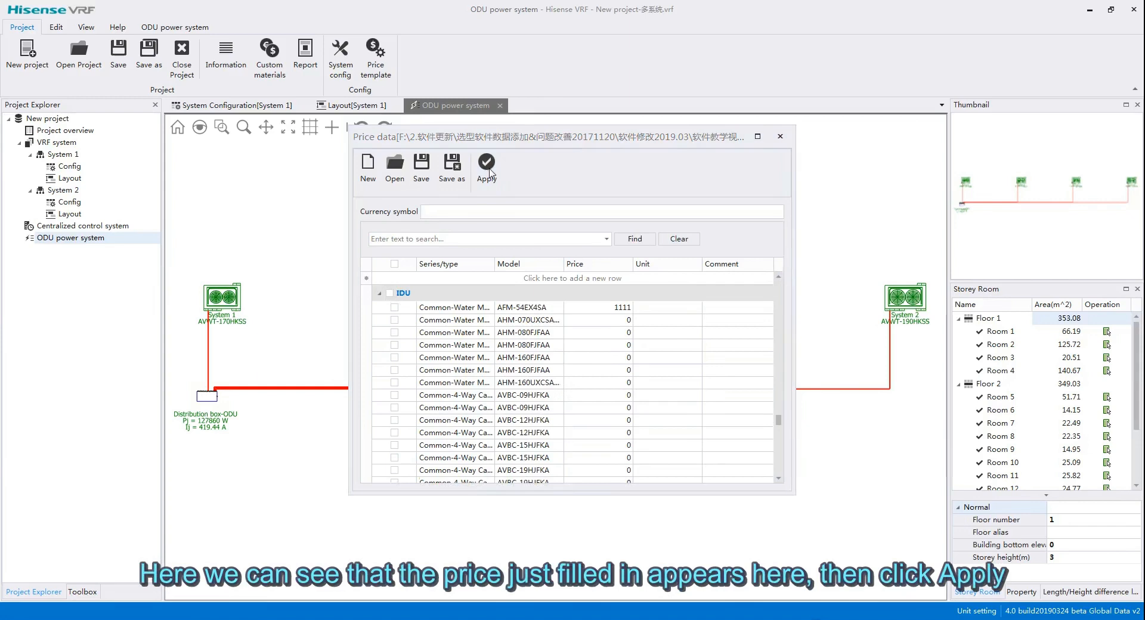
left_click(577, 336)
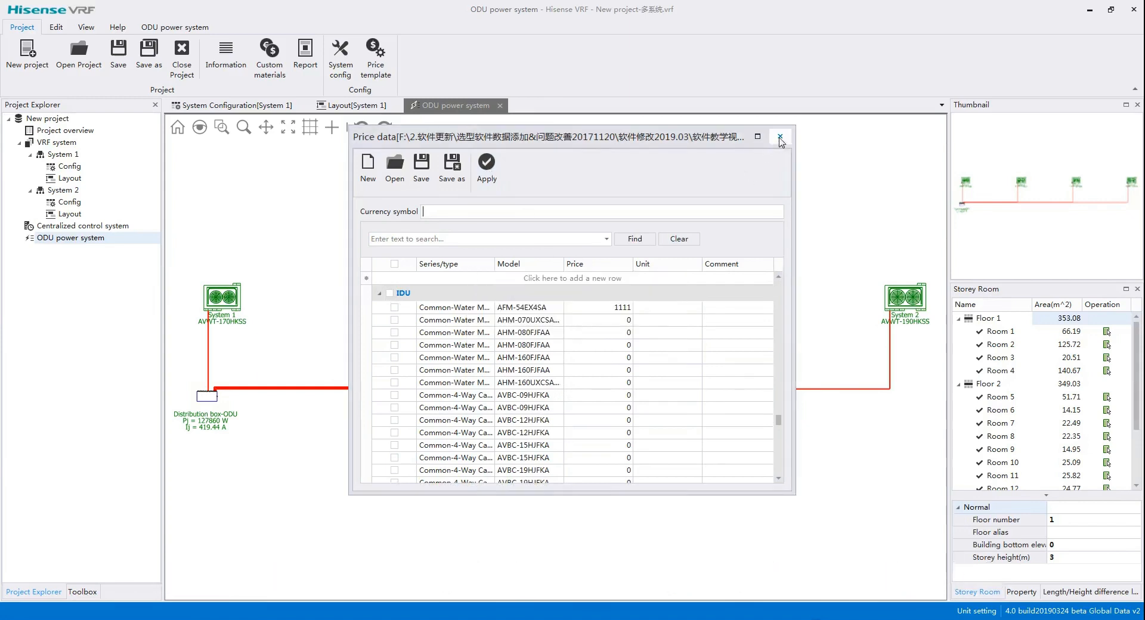
left_click(780, 138)
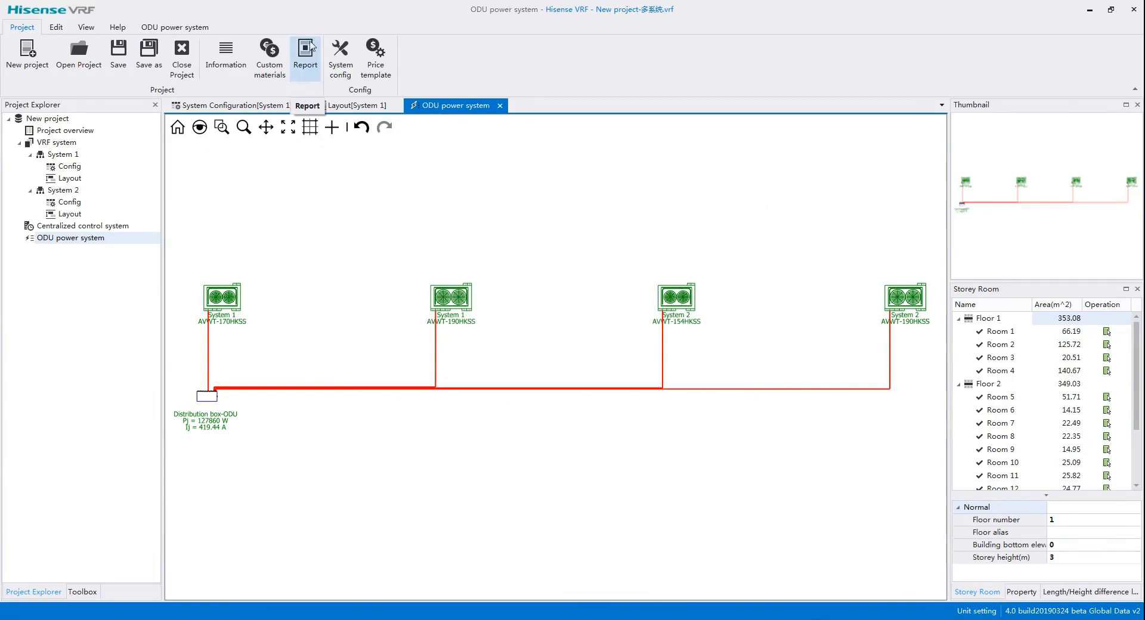
Set up a project report, keeping PDF as the save format and Display price as the price option.
left_click(310, 53)
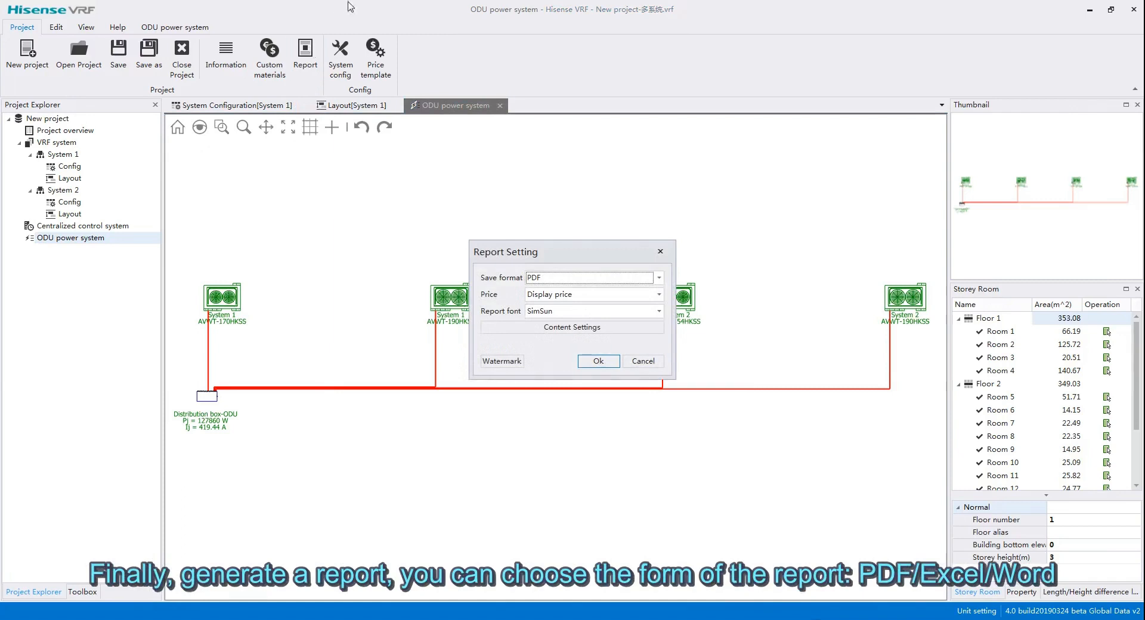
left_click(642, 279)
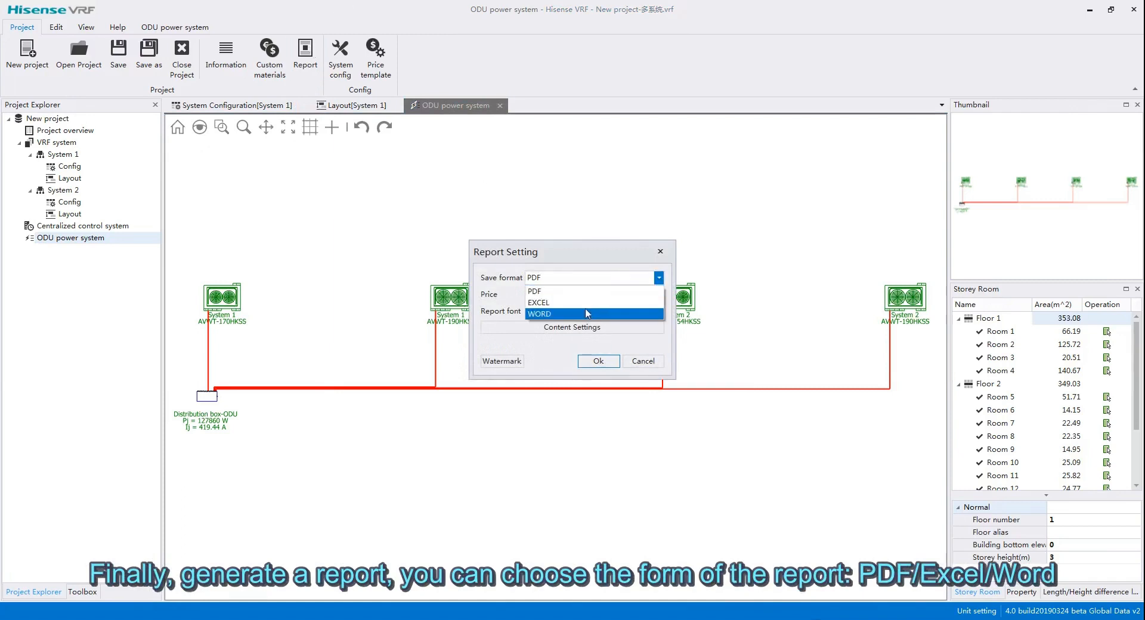
left_click(514, 301)
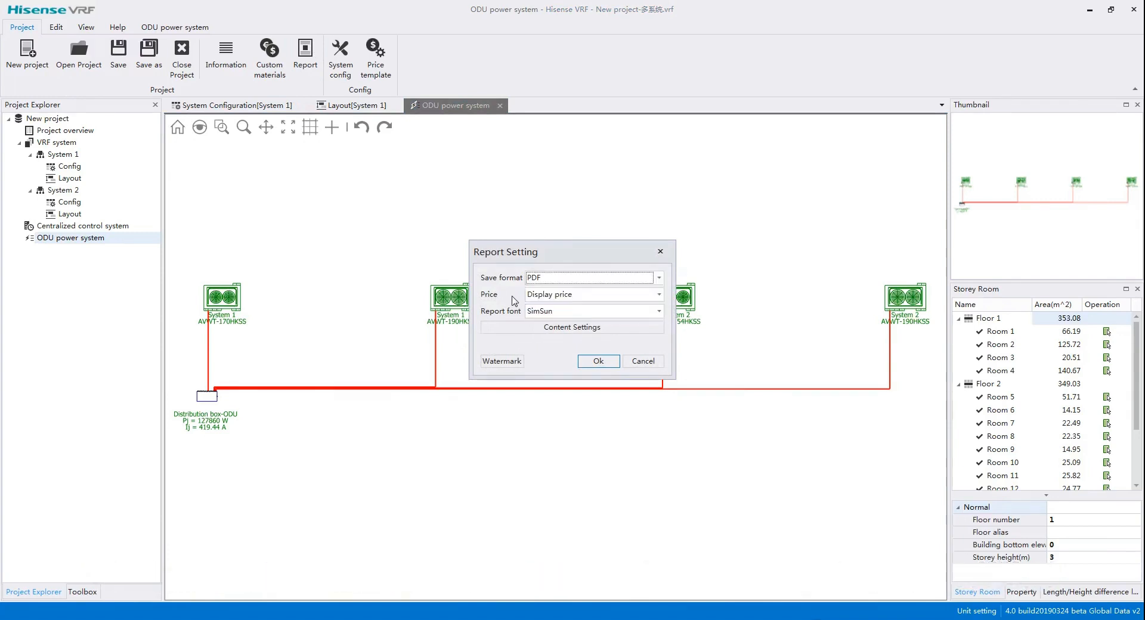
left_click(589, 296)
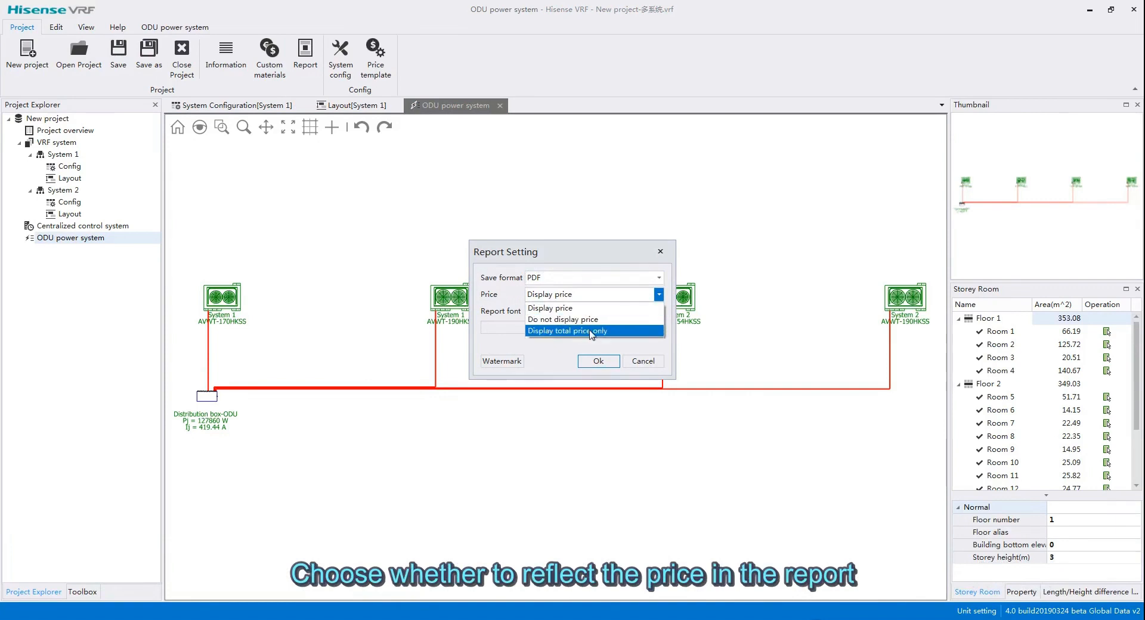
left_click(493, 316)
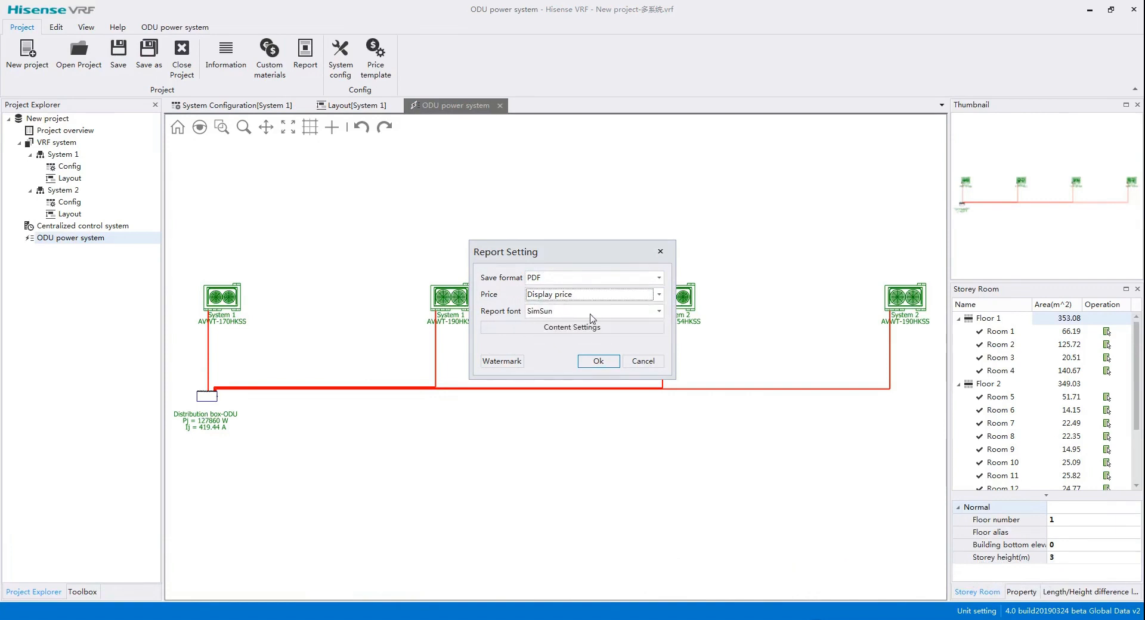
Review the report content settings and accept them with all content items and both systems included.
left_click(608, 327)
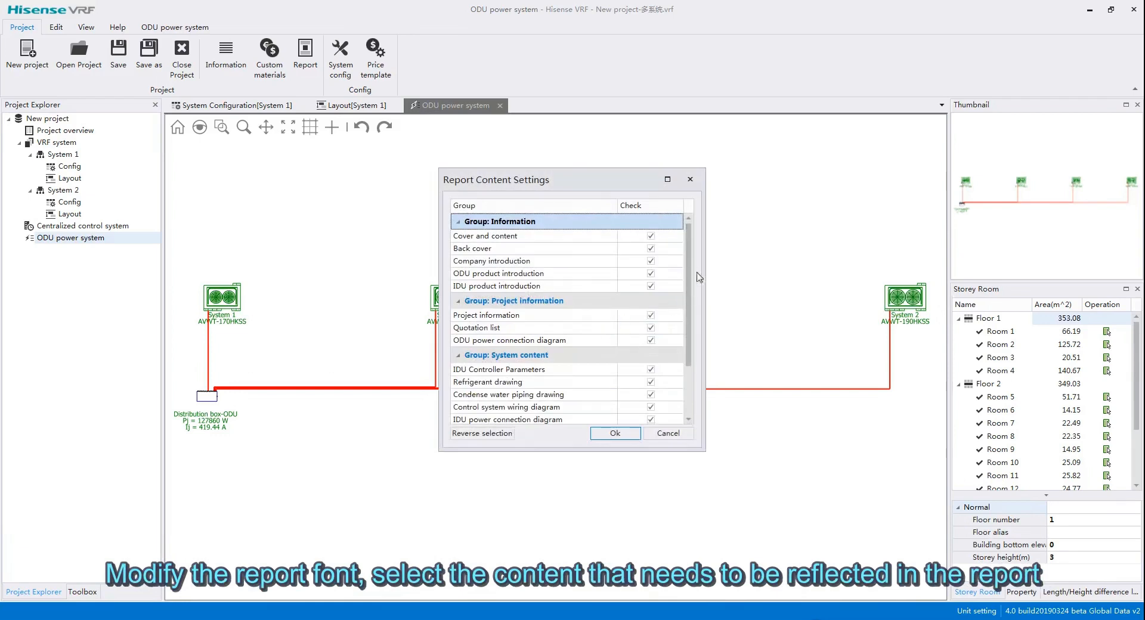
left_click_drag(690, 261, 690, 300)
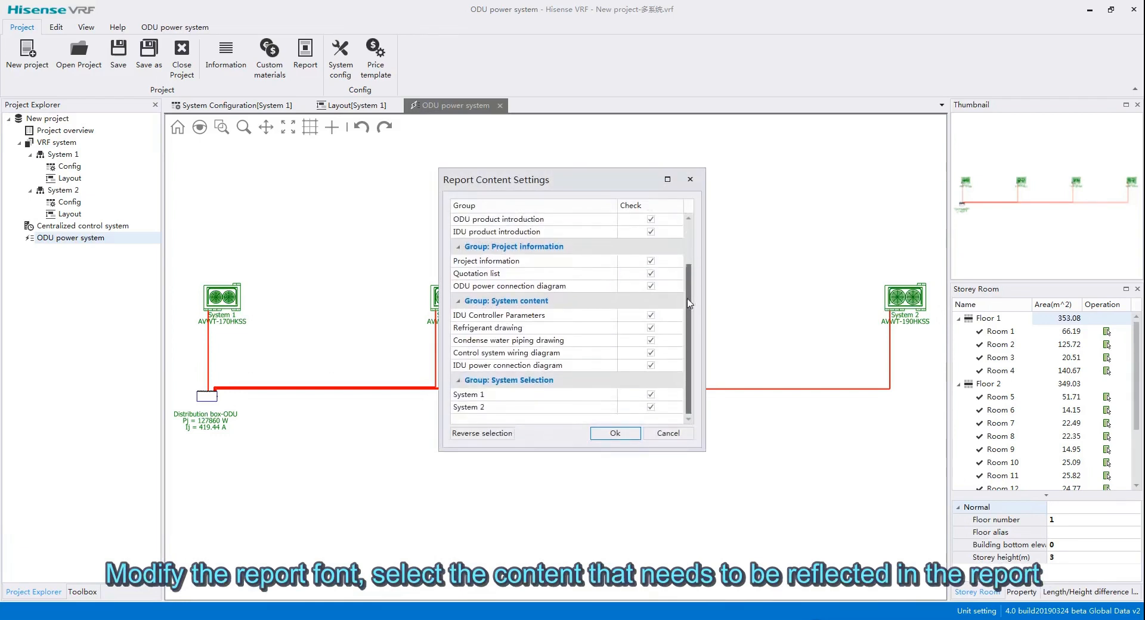
left_click(614, 433)
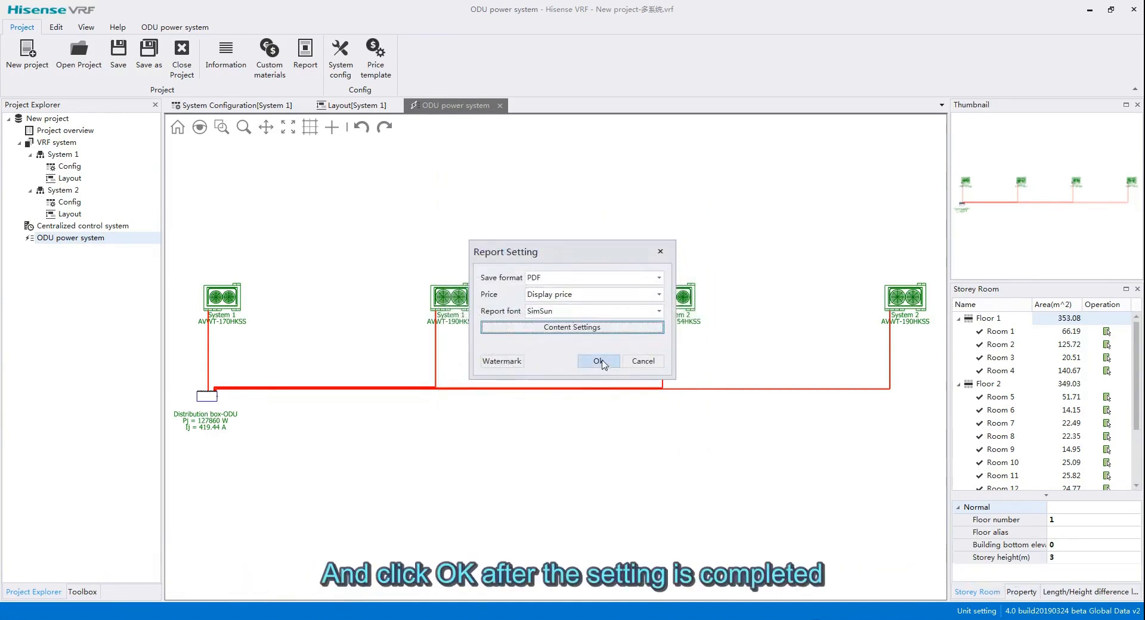